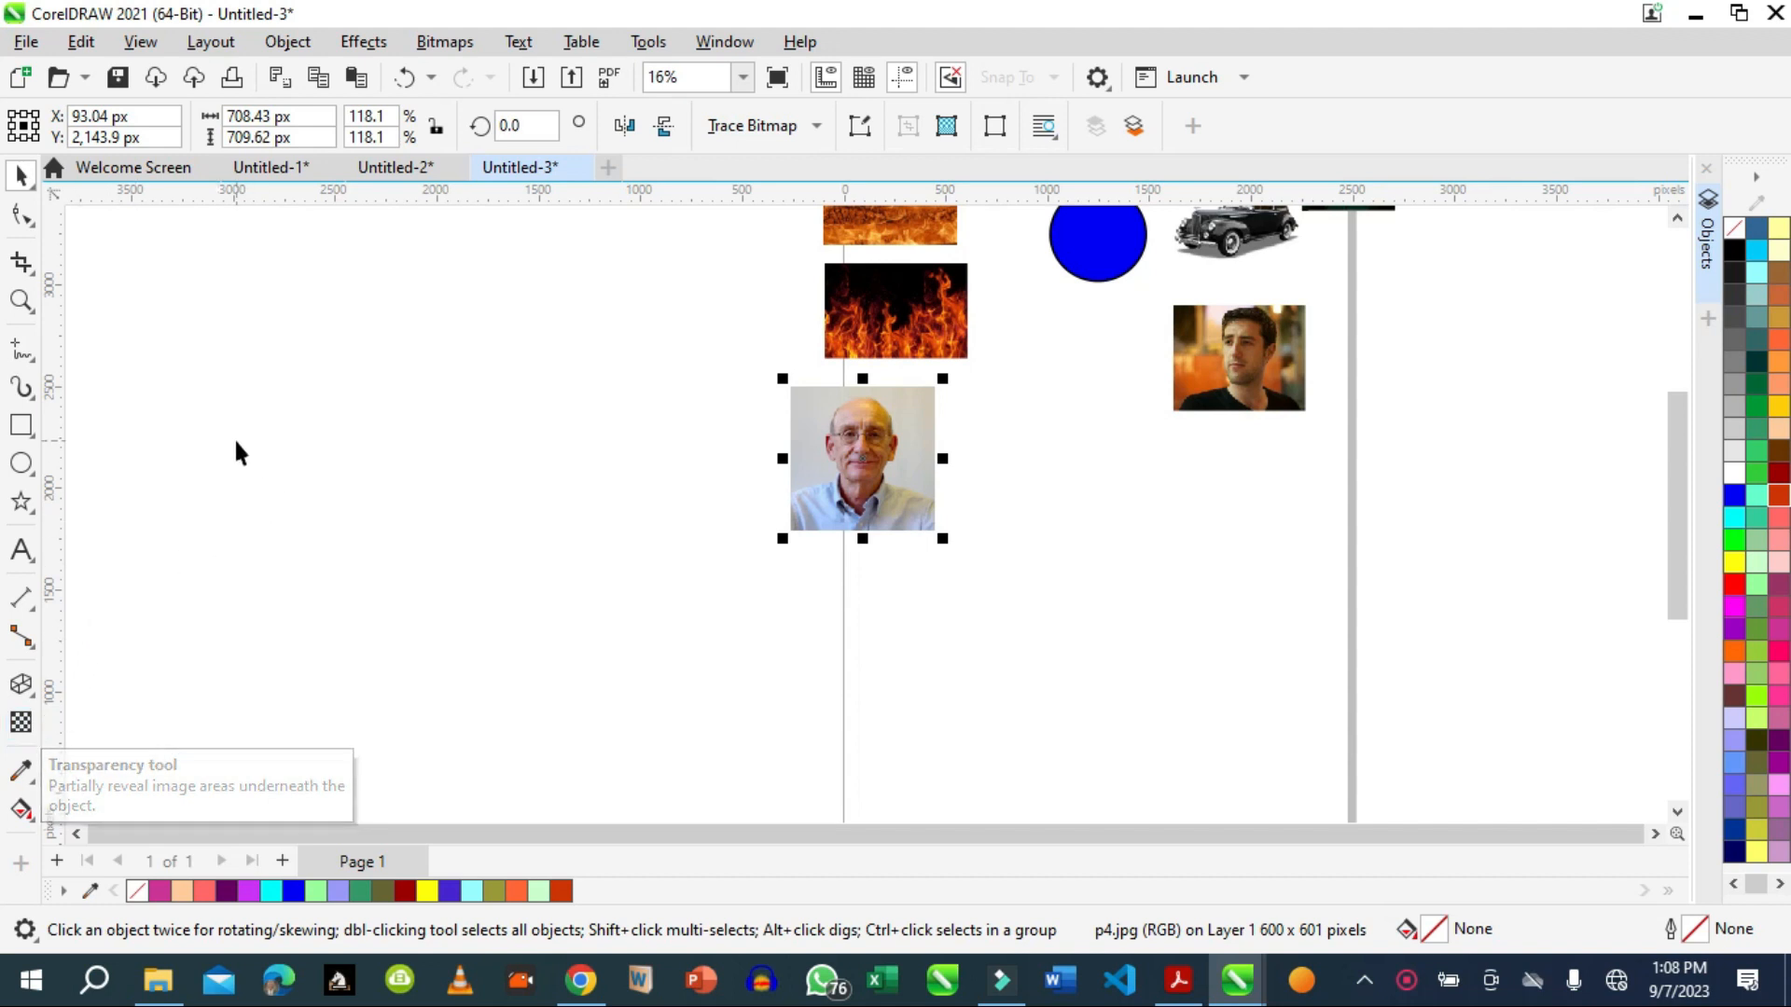
Draw a rectangle about 1005 by 857 px below the photos and an ellipse about 612 by 844 px overlapping the rectangle's left side.
{"action": "left_click", "coordinate": [275, 436]}
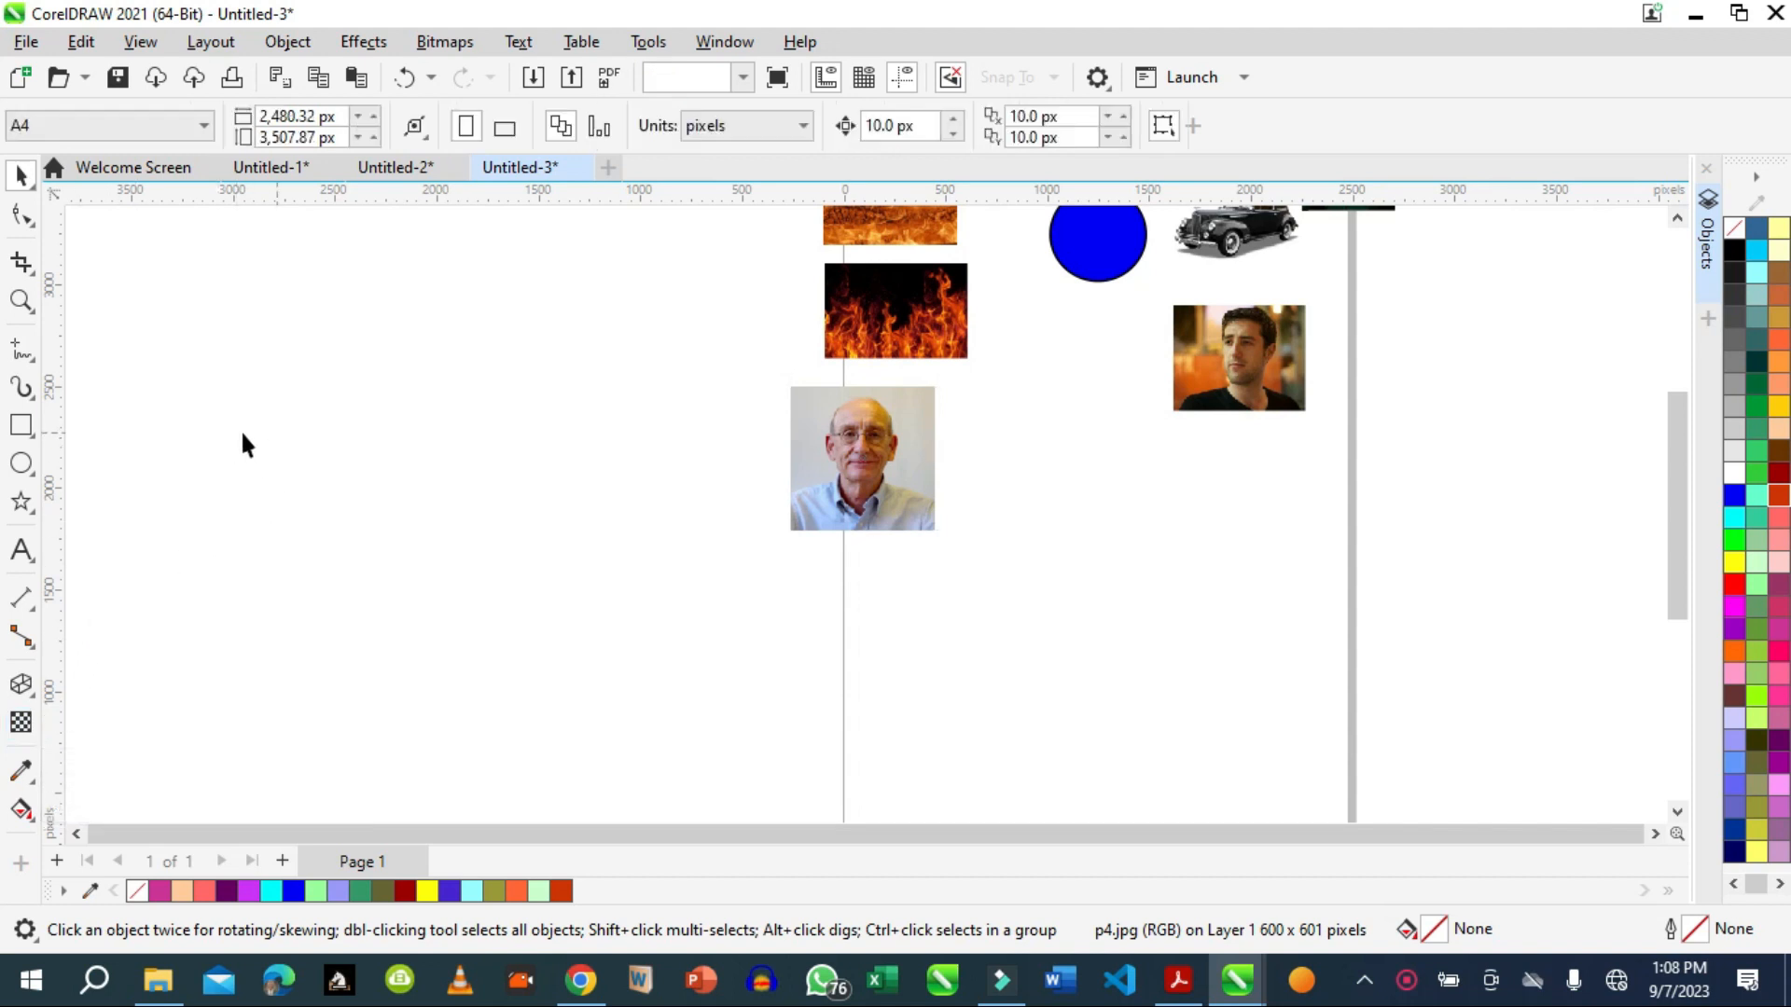
{"action": "left_click", "coordinate": [22, 429]}
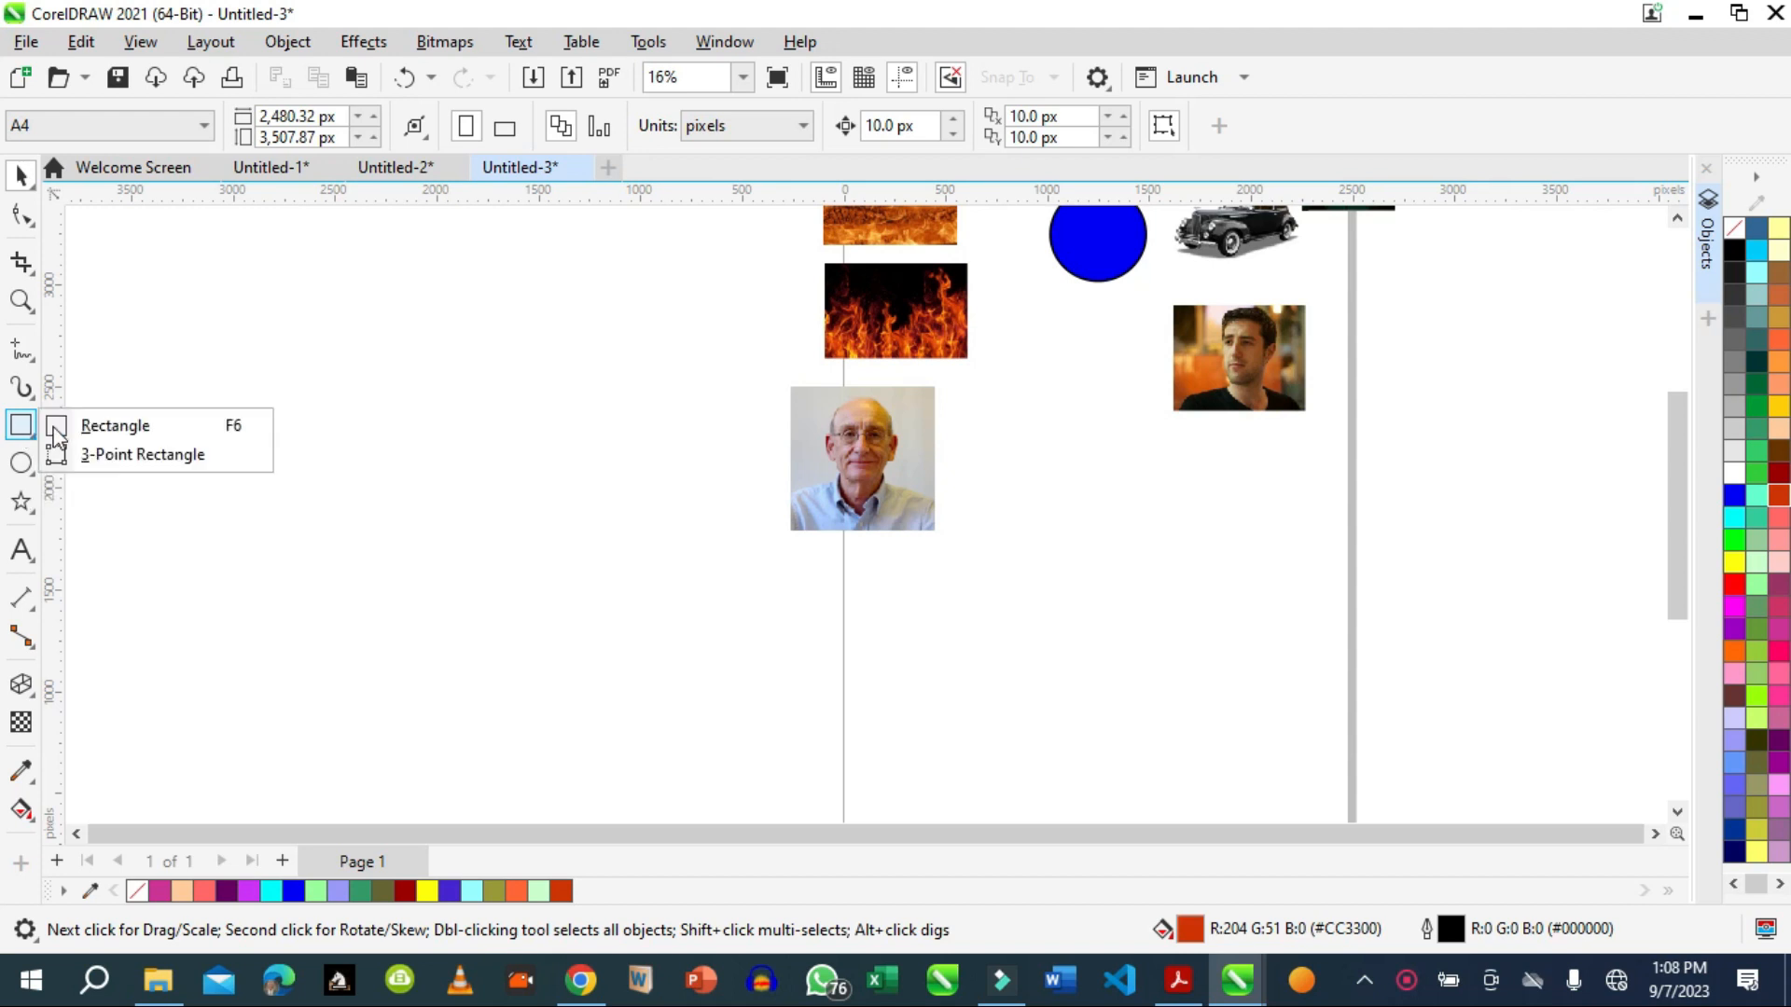
{"action": "left_click", "coordinate": [115, 425]}
{"action": "left_click_drag", "start_coordinate": [1062, 497], "coordinate": [1267, 674]}
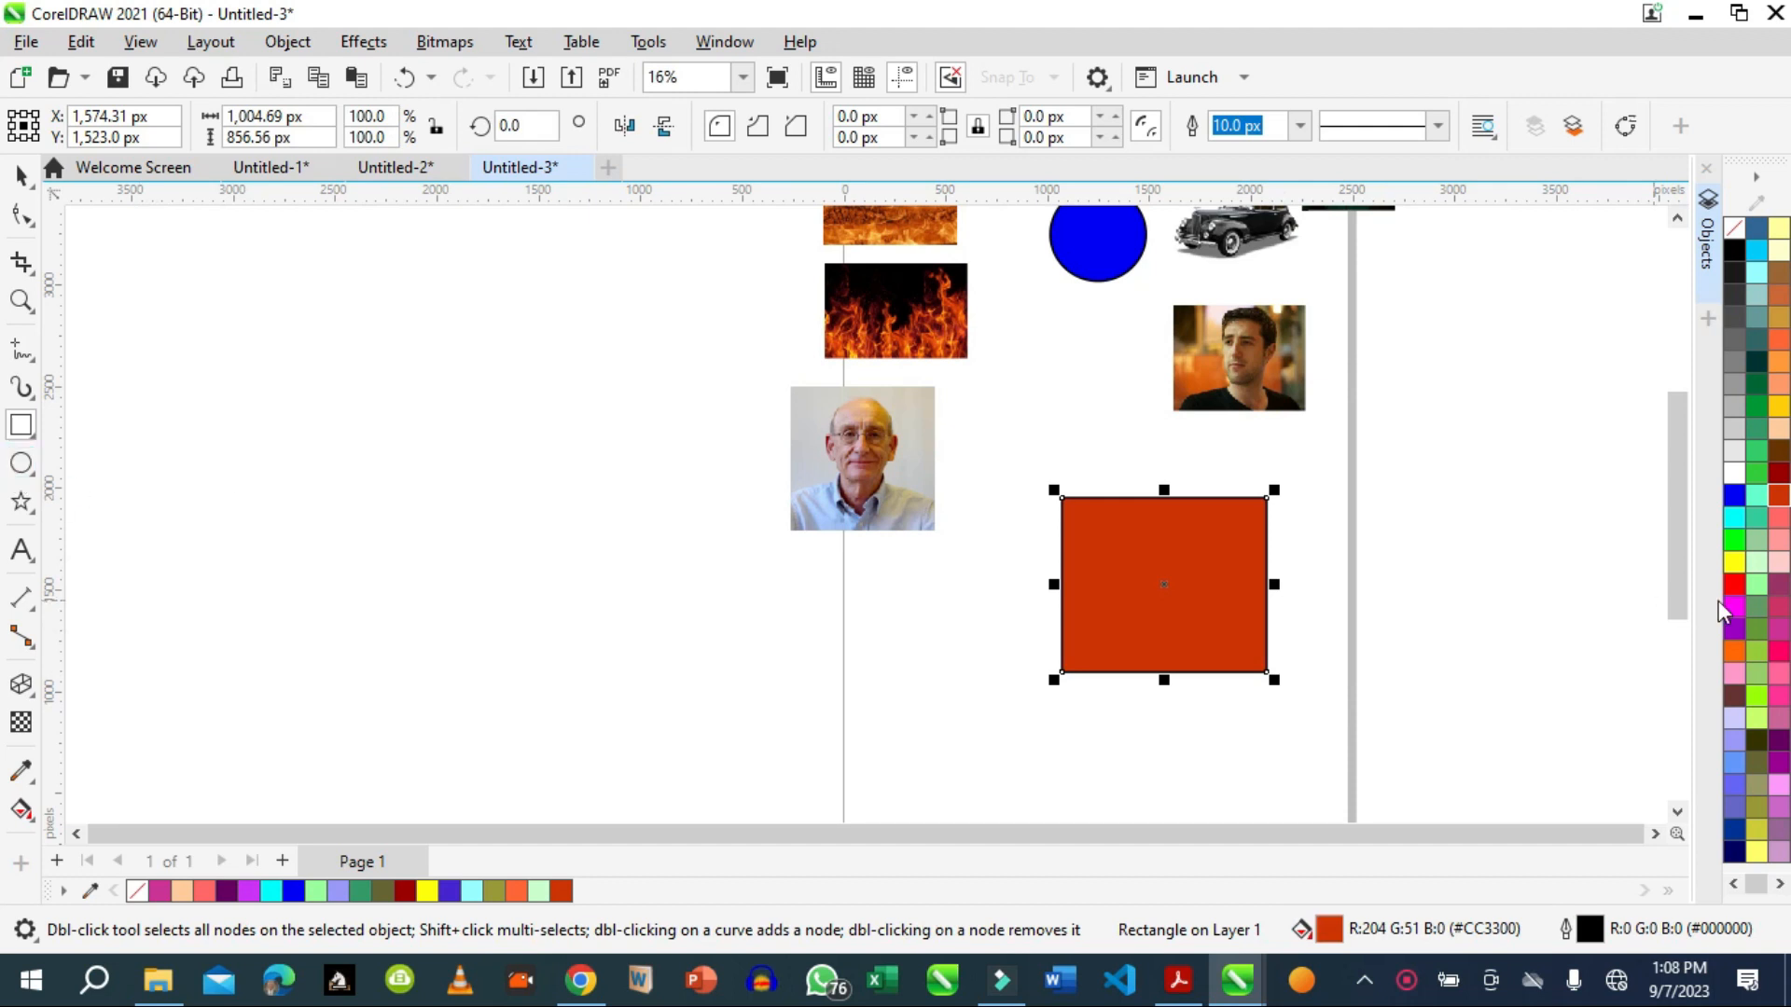
{"action": "left_click", "coordinate": [21, 468]}
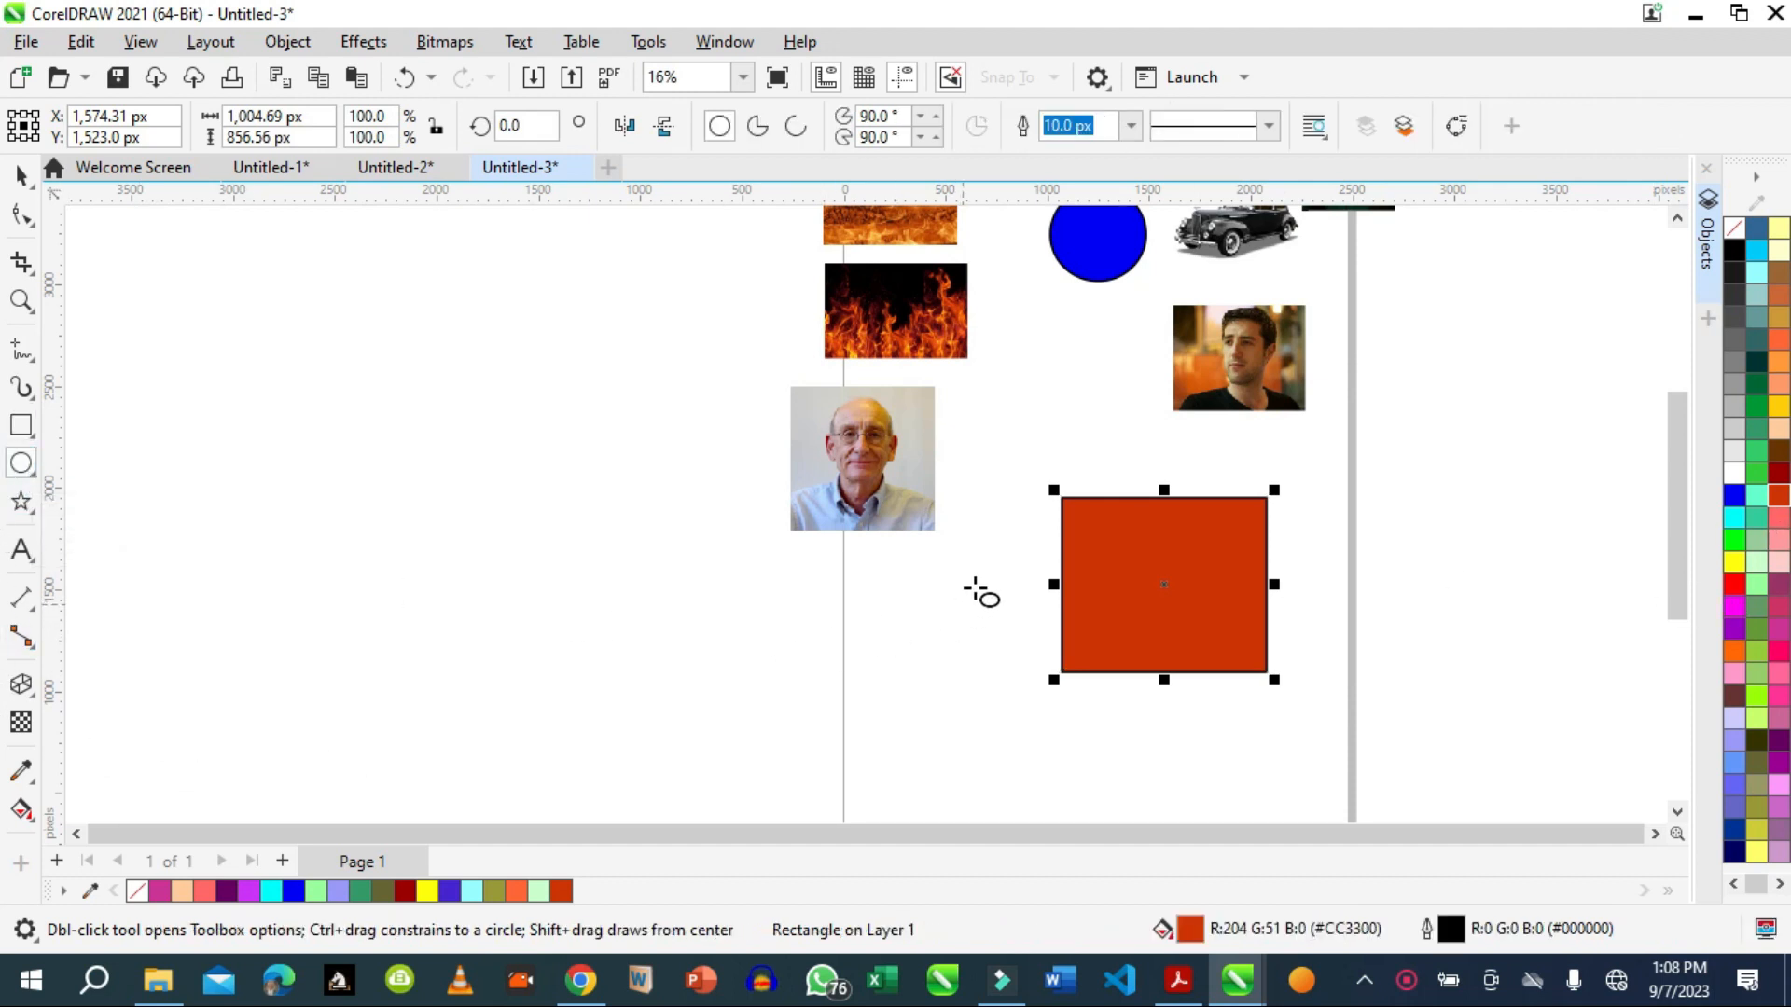
{"action": "left_click_drag", "start_coordinate": [1002, 527], "coordinate": [1135, 707]}
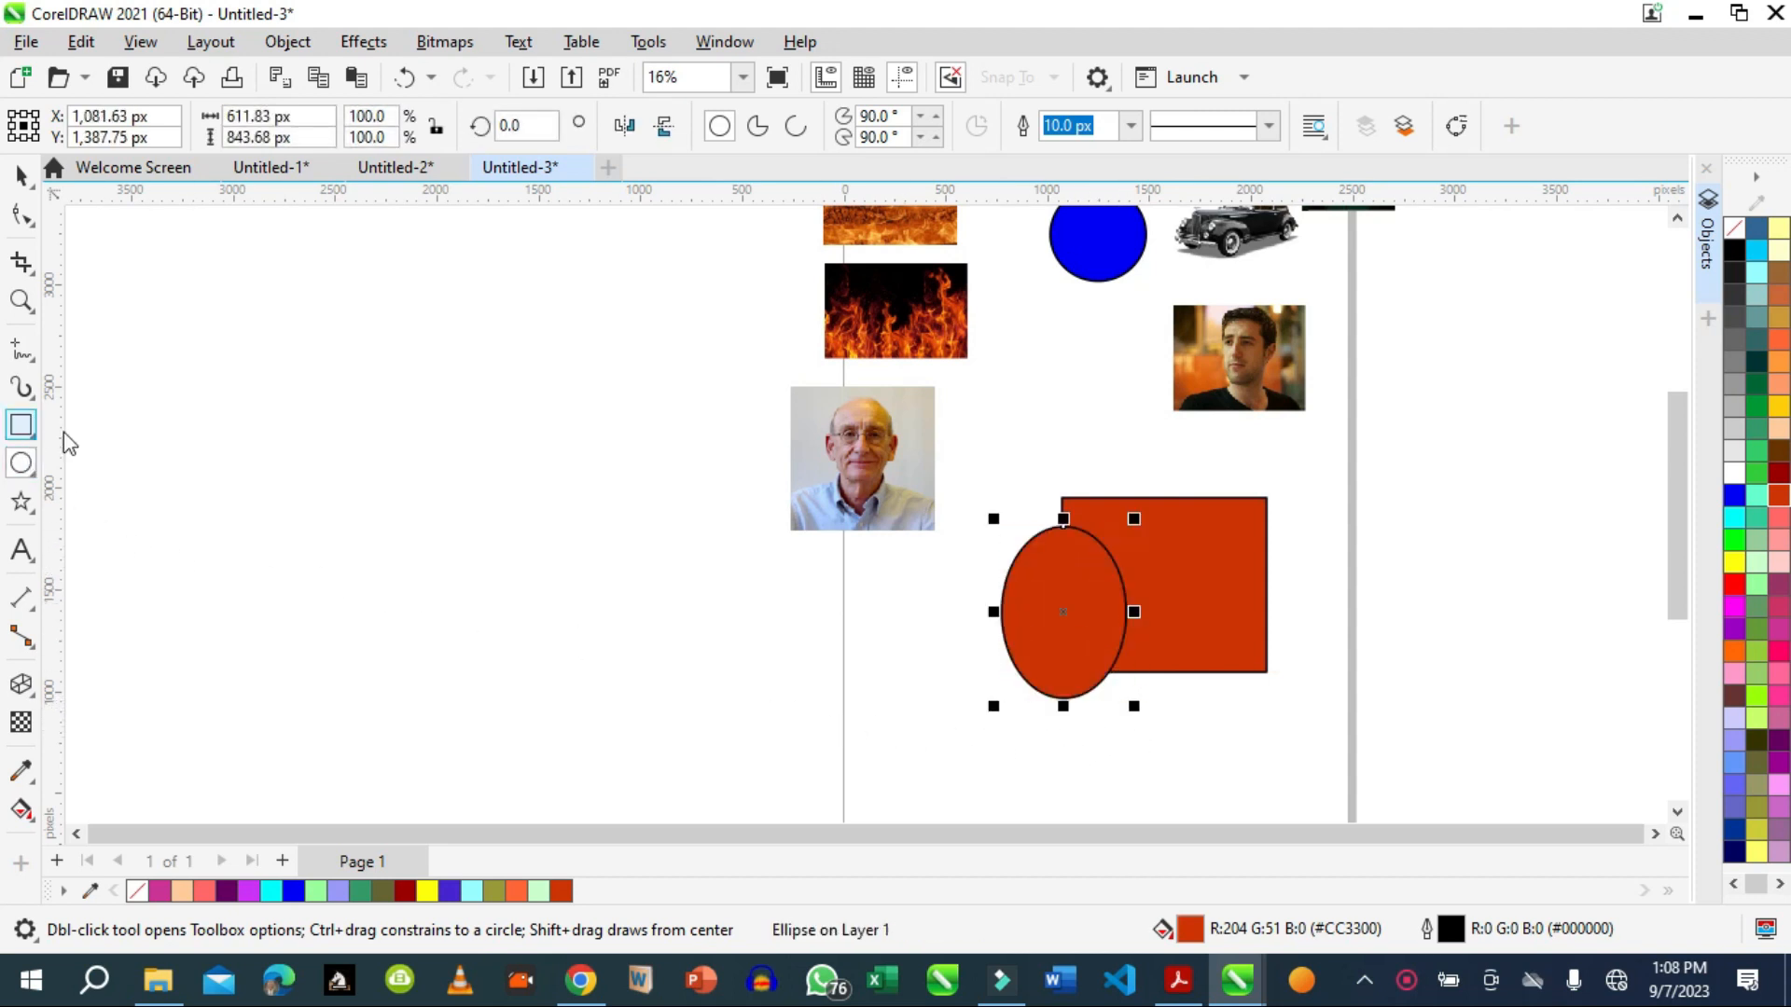
Draw a five-sided polygon about 1042 by 1080 px and move it so it overlaps the ellipse and the rectangle.
{"action": "left_click", "coordinate": [33, 514]}
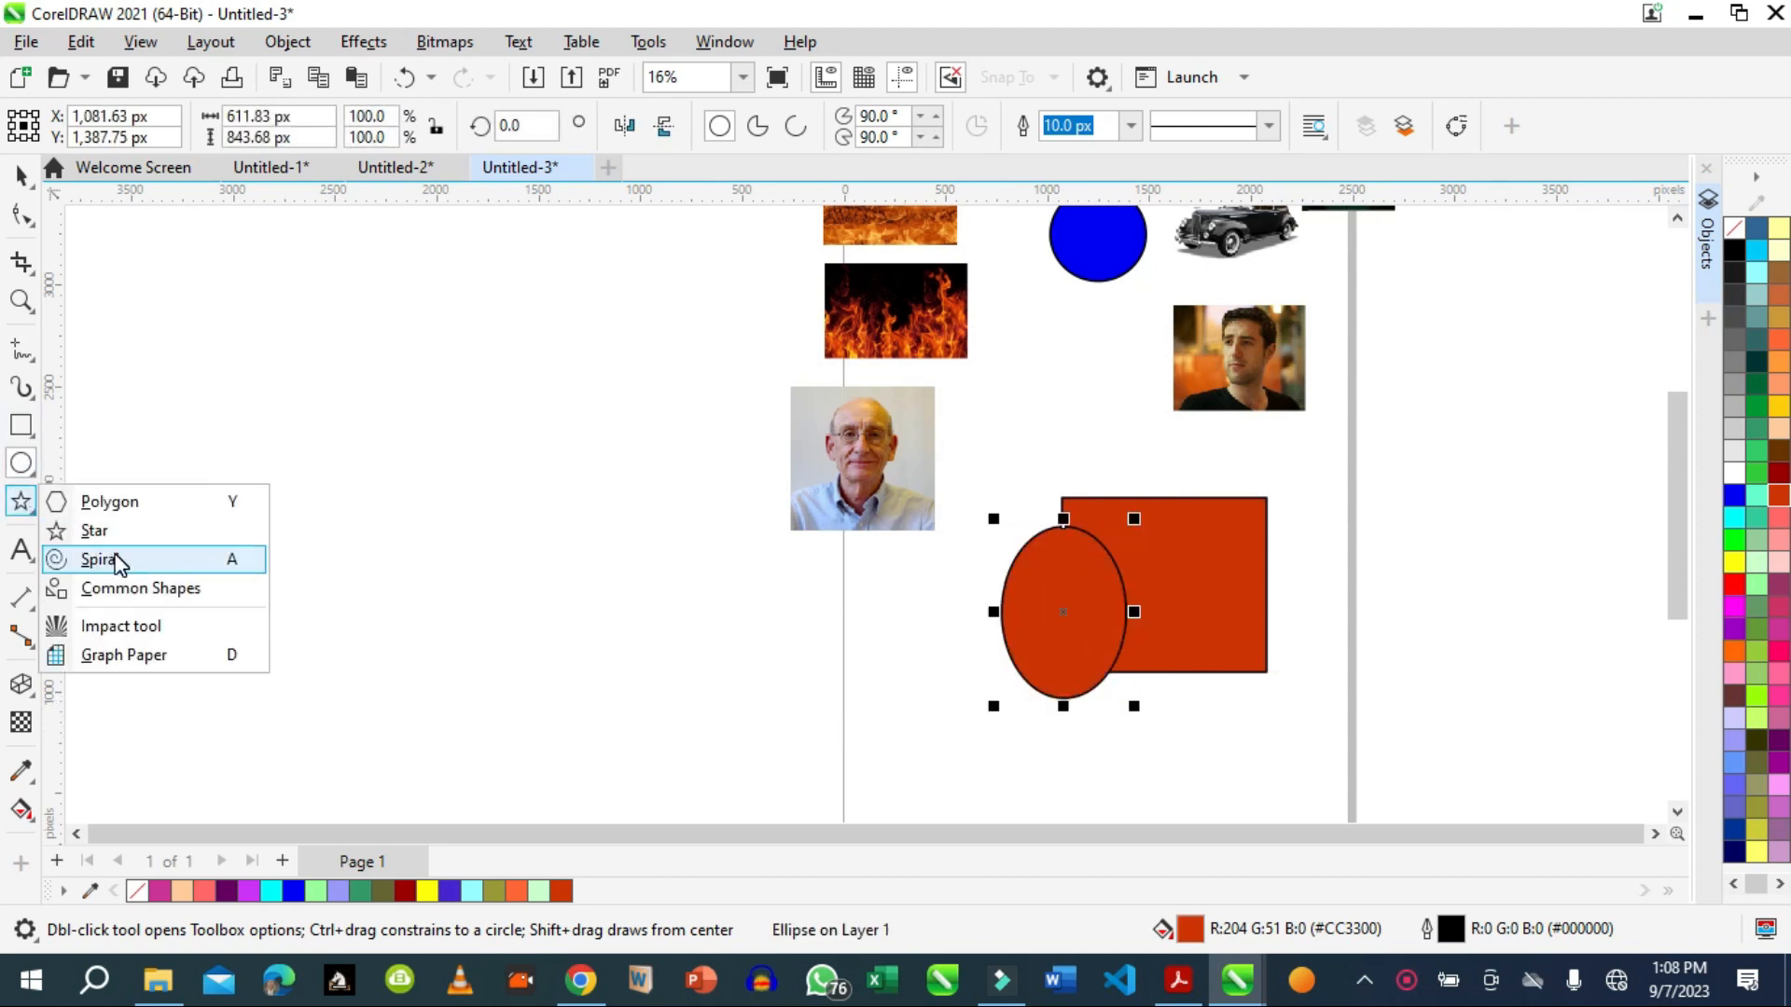
{"action": "left_click", "coordinate": [102, 503]}
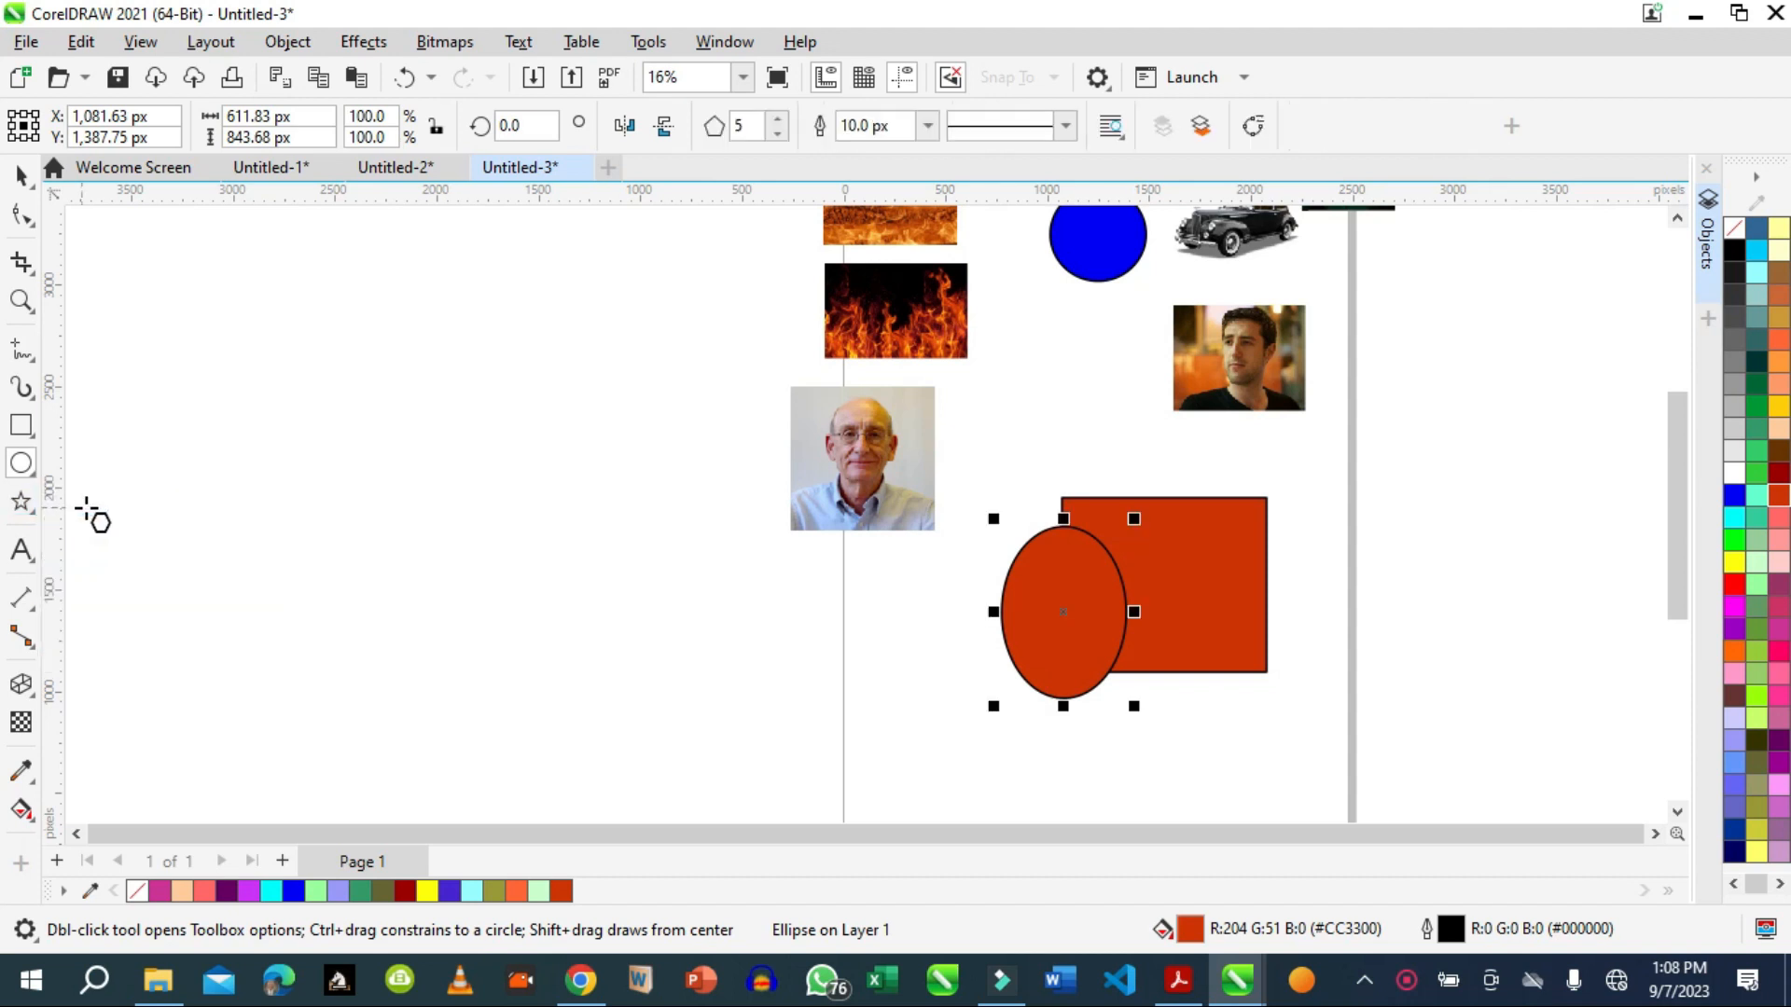
{"action": "left_click_drag", "start_coordinate": [1003, 462], "coordinate": [1091, 524]}
{"action": "key", "text": "space"}
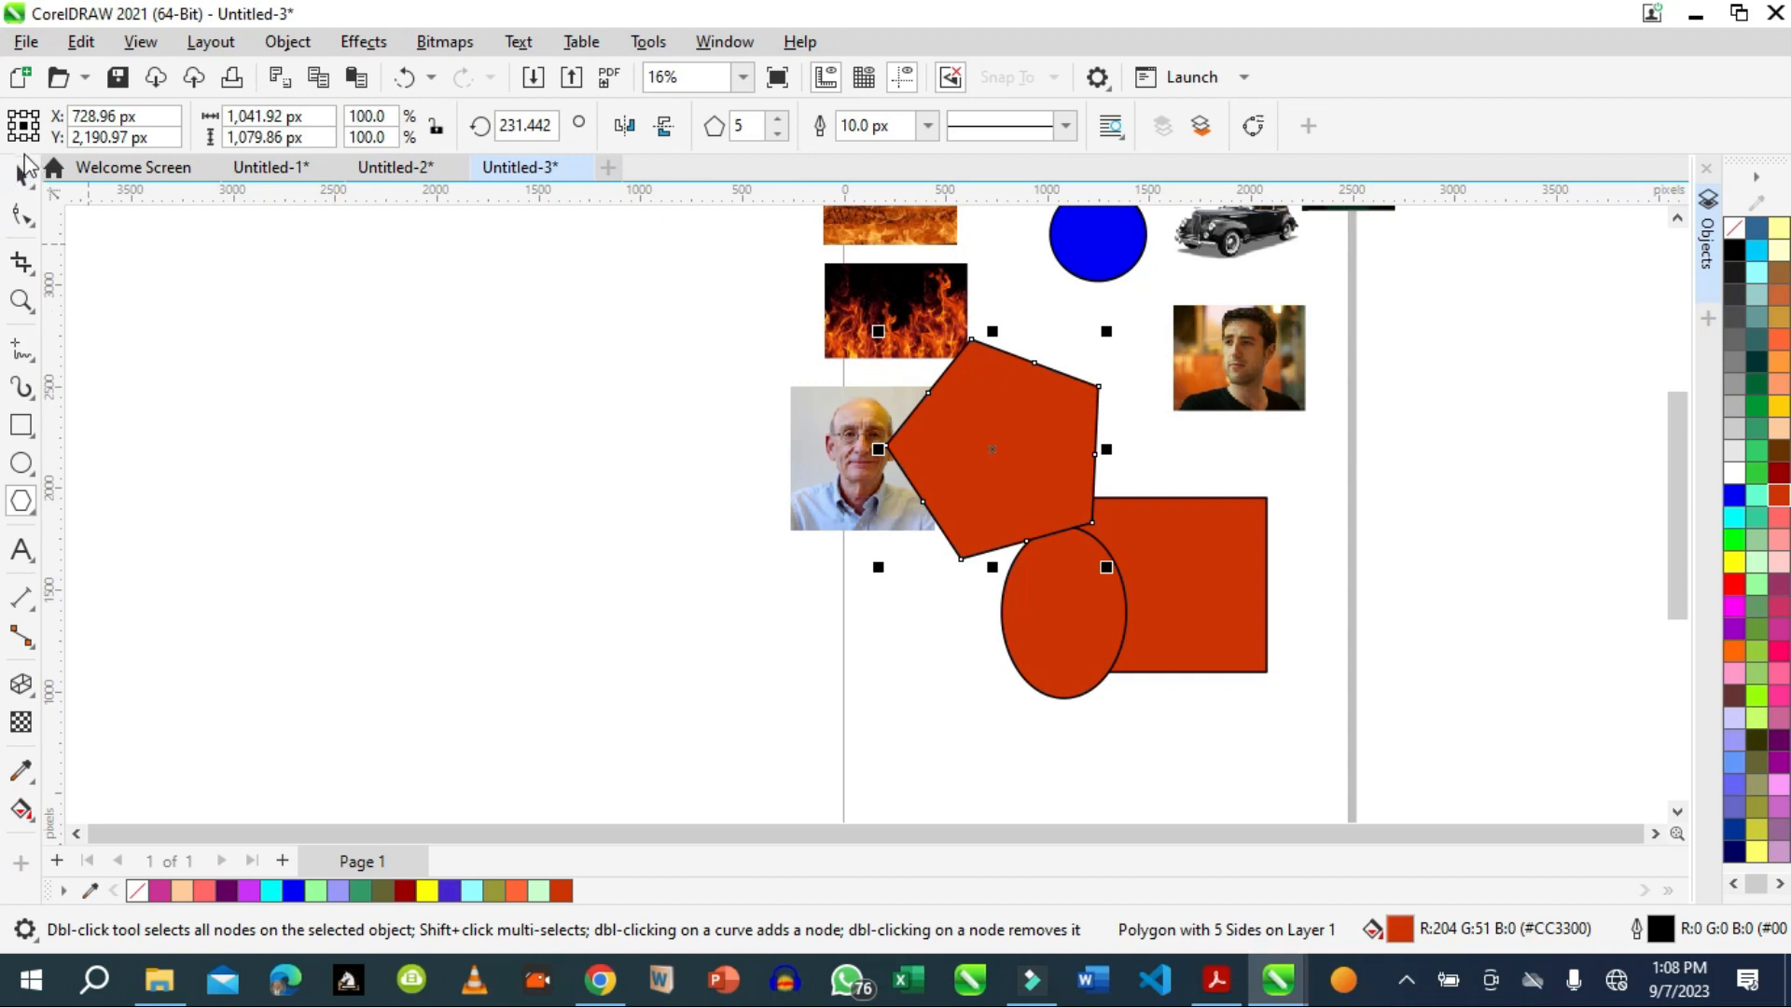
{"action": "left_click_drag", "start_coordinate": [1015, 463], "coordinate": [1041, 508]}
Fill the pentagon with blue (#0000FF) and the ellipse with pink (#FF3399).
{"action": "left_click", "coordinate": [1734, 495]}
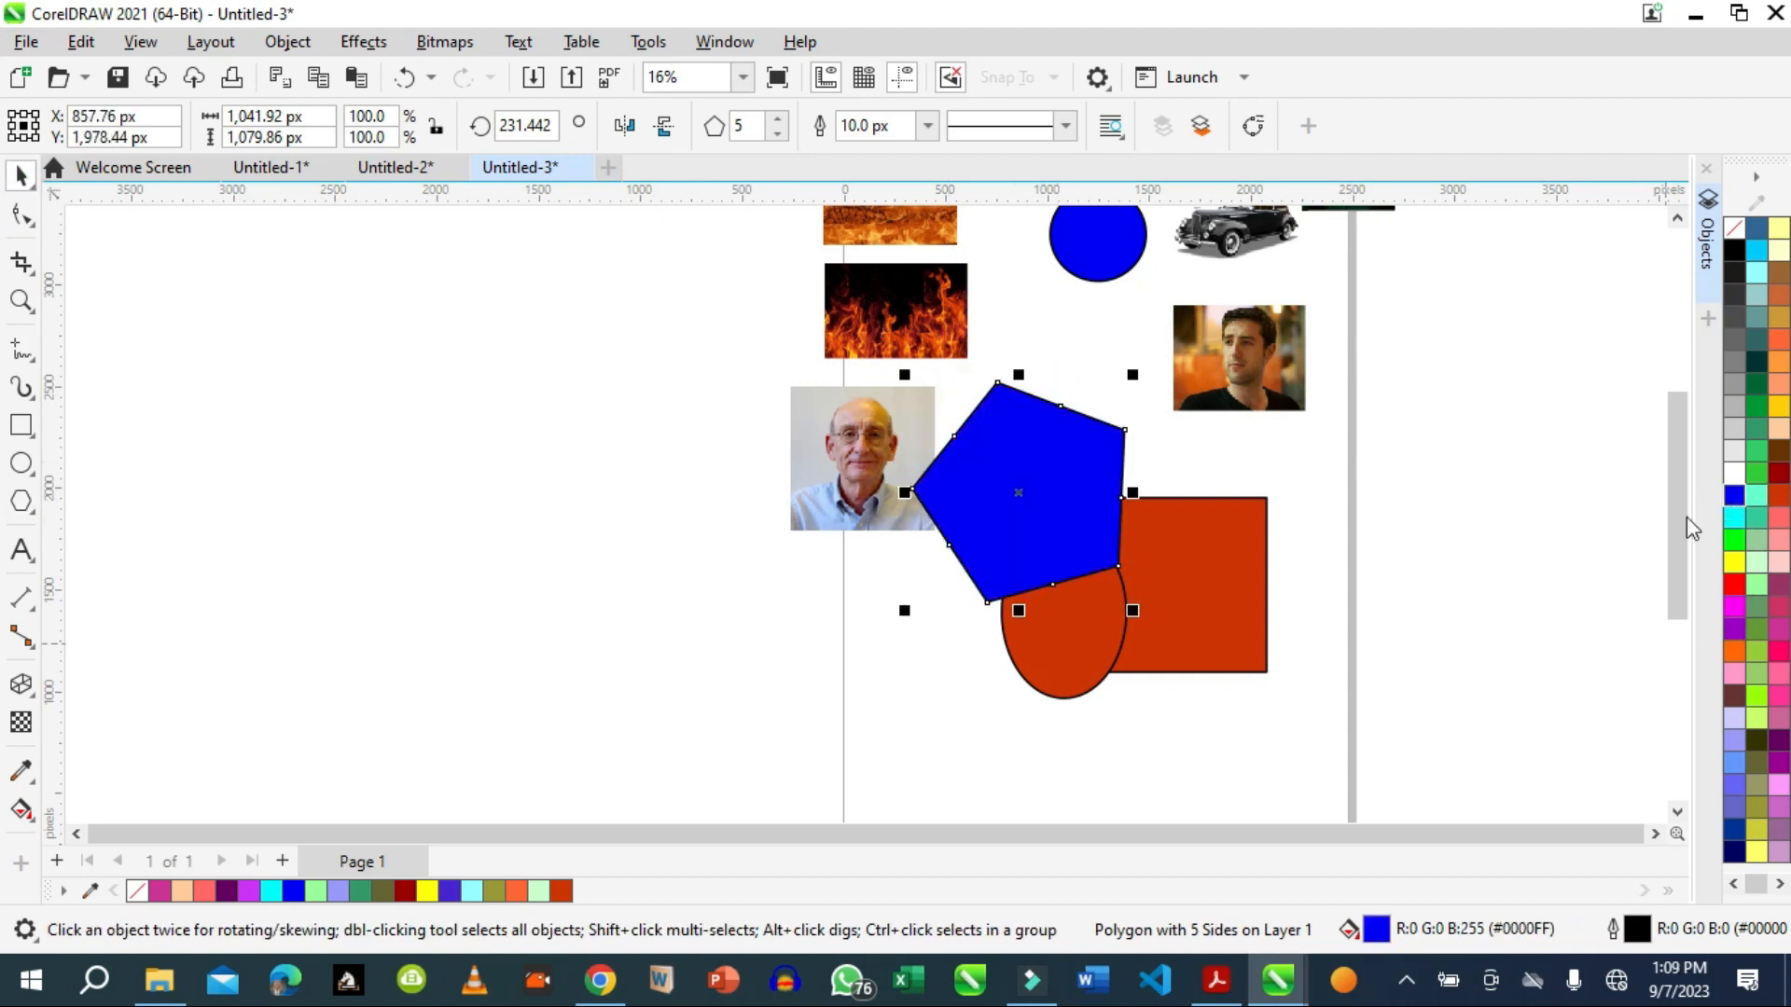
{"action": "left_click", "coordinate": [1089, 690]}
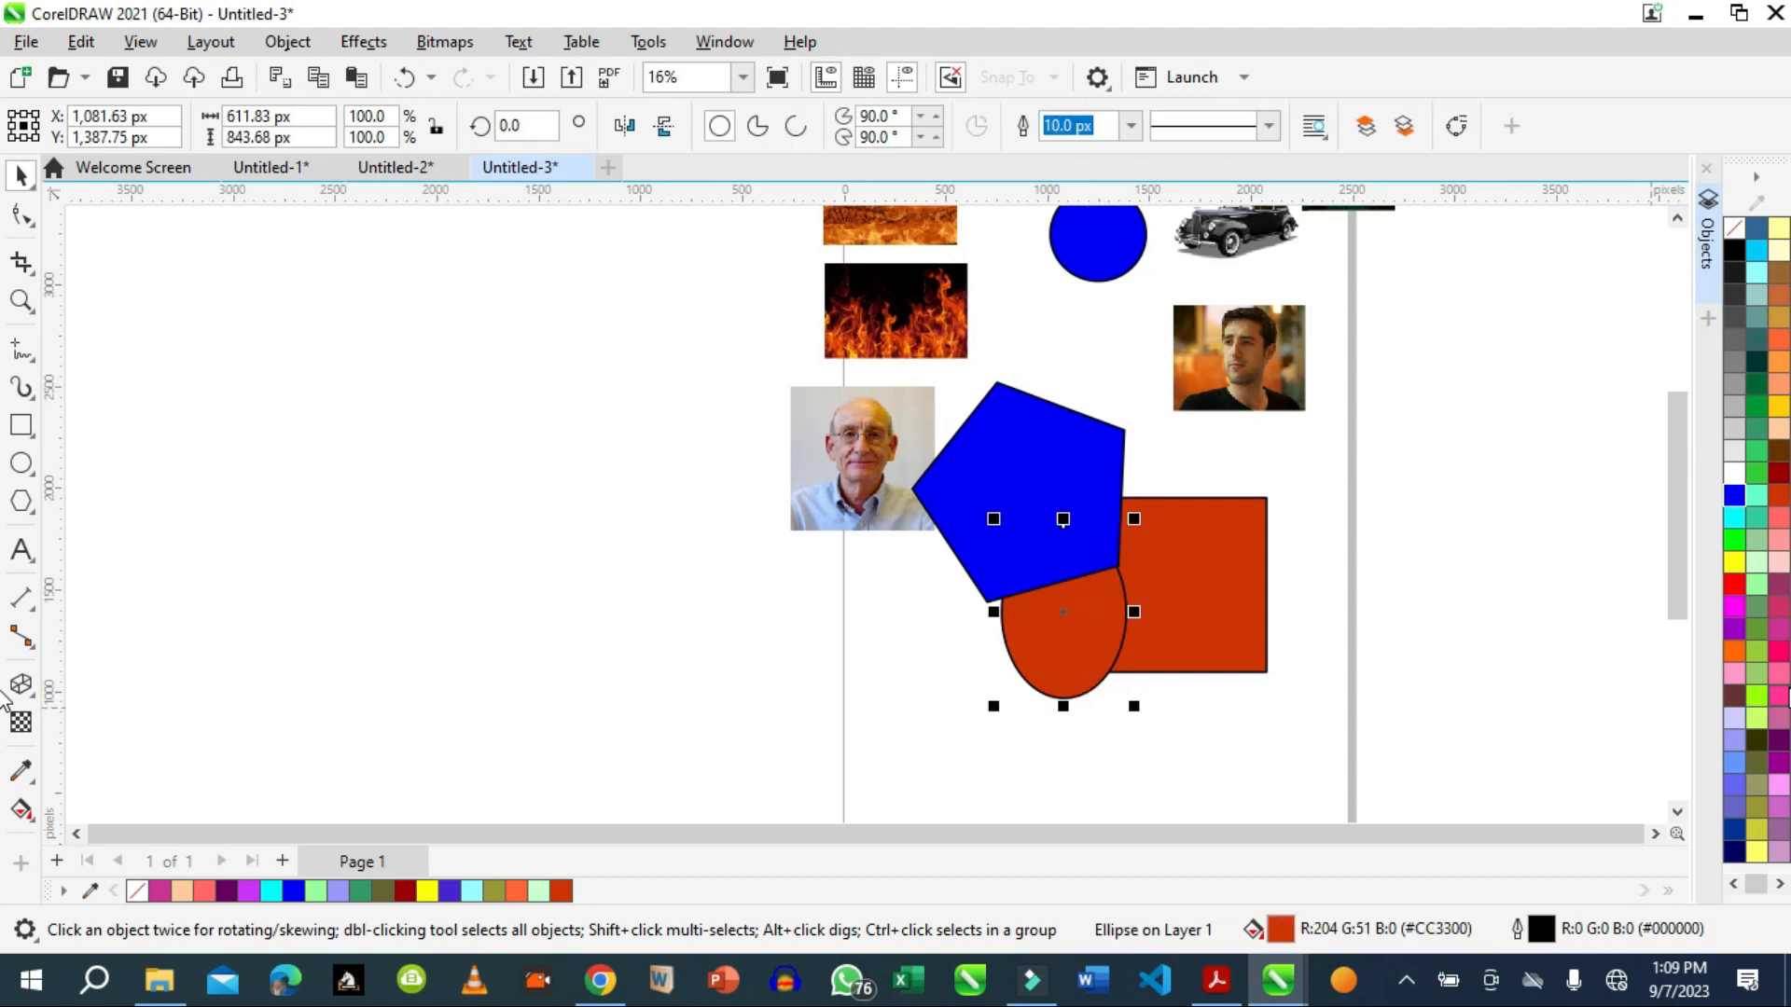
{"action": "left_click", "coordinate": [1780, 697]}
{"action": "left_click", "coordinate": [1245, 662]}
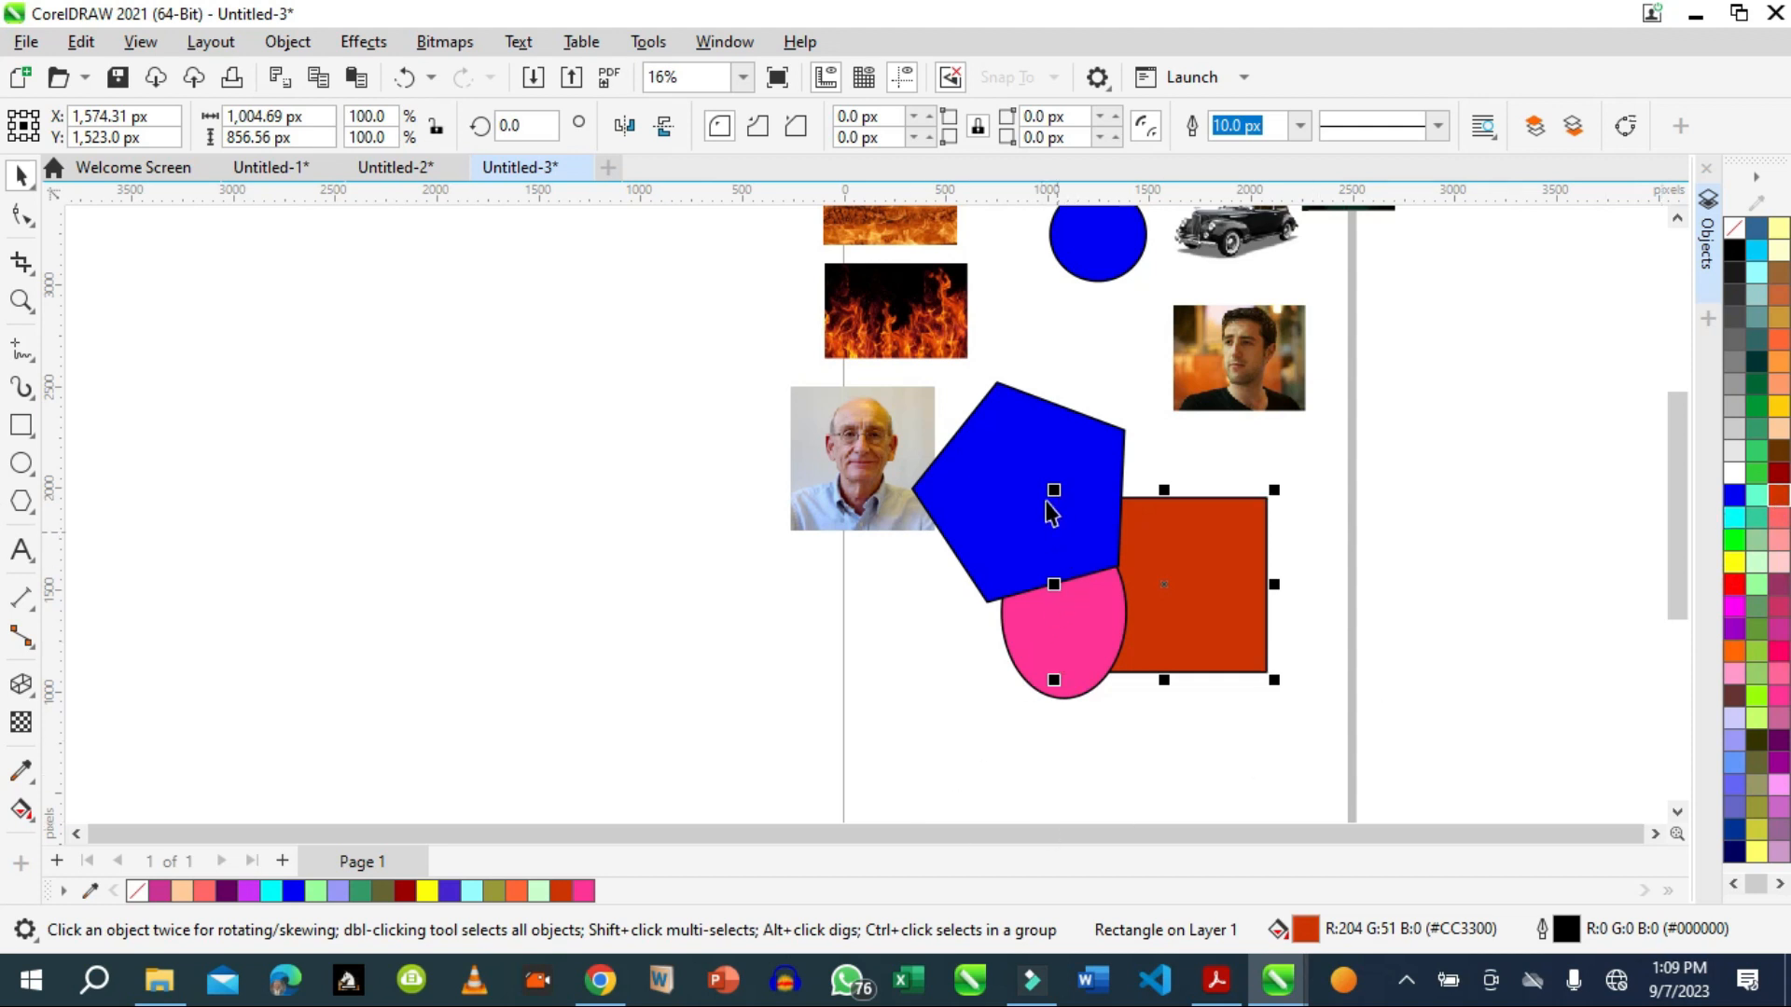
Try a fountain transparency on the blue pentagon, and replace it with a uniform transparency.
{"action": "left_click", "coordinate": [1055, 472]}
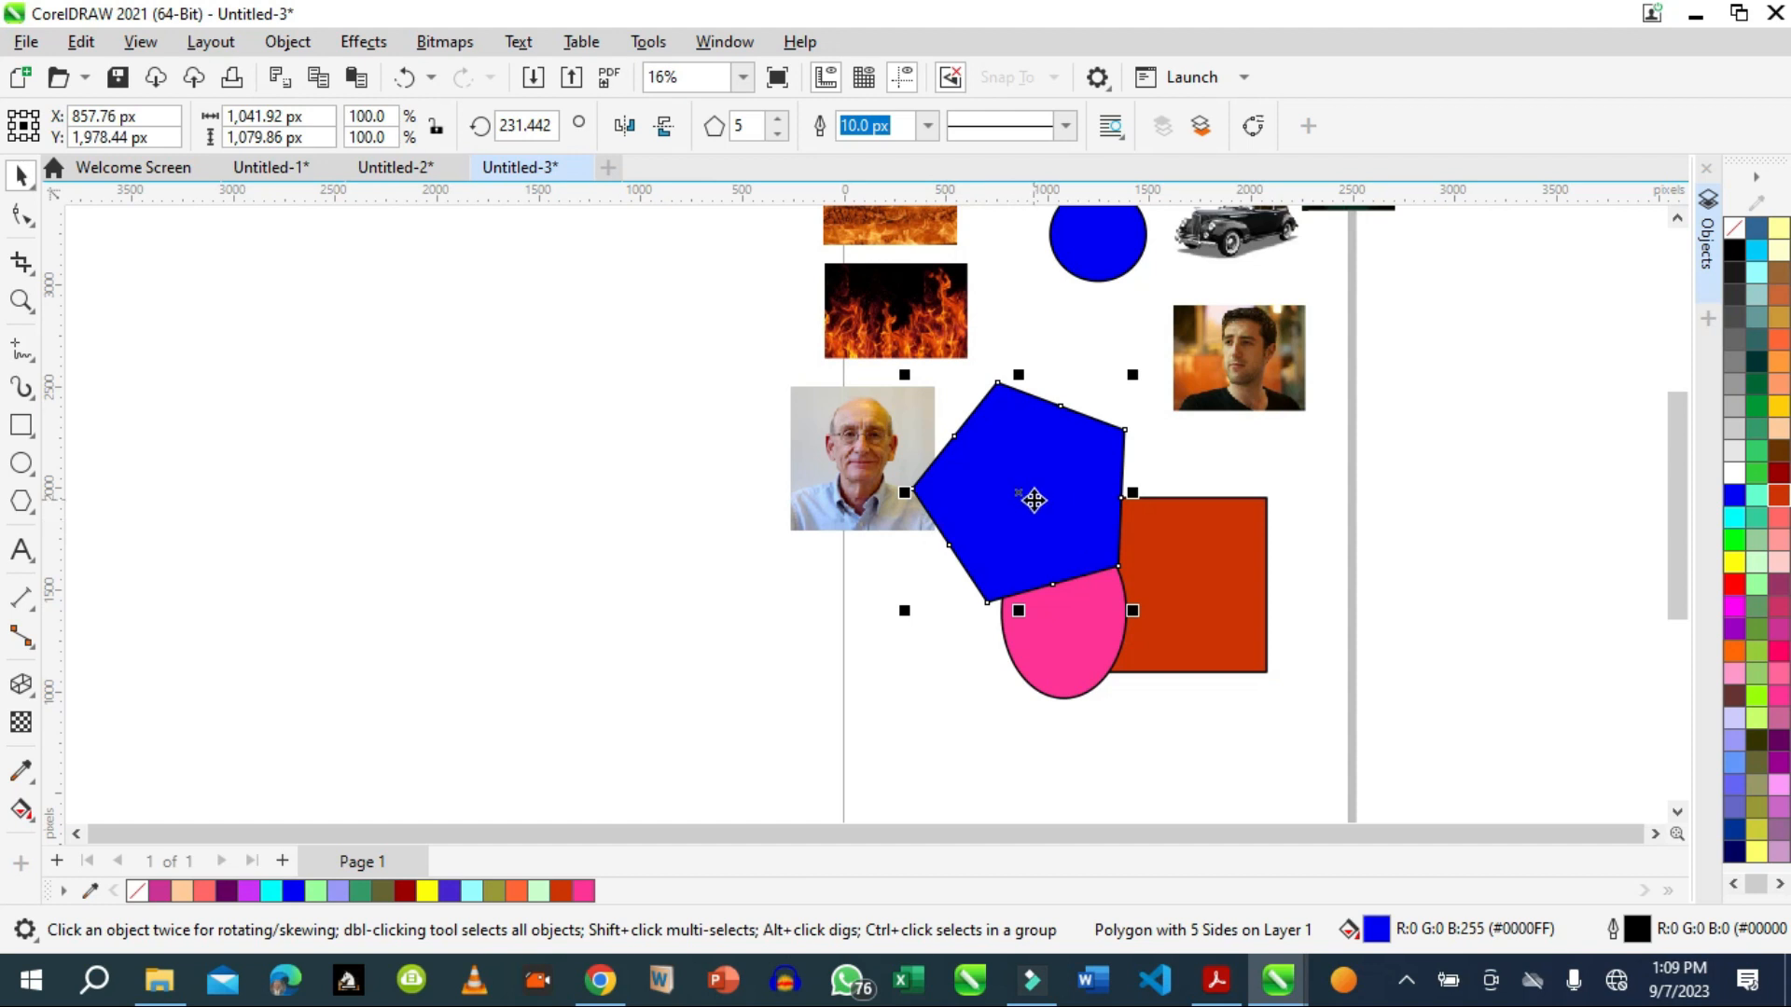
{"action": "left_click", "coordinate": [21, 724]}
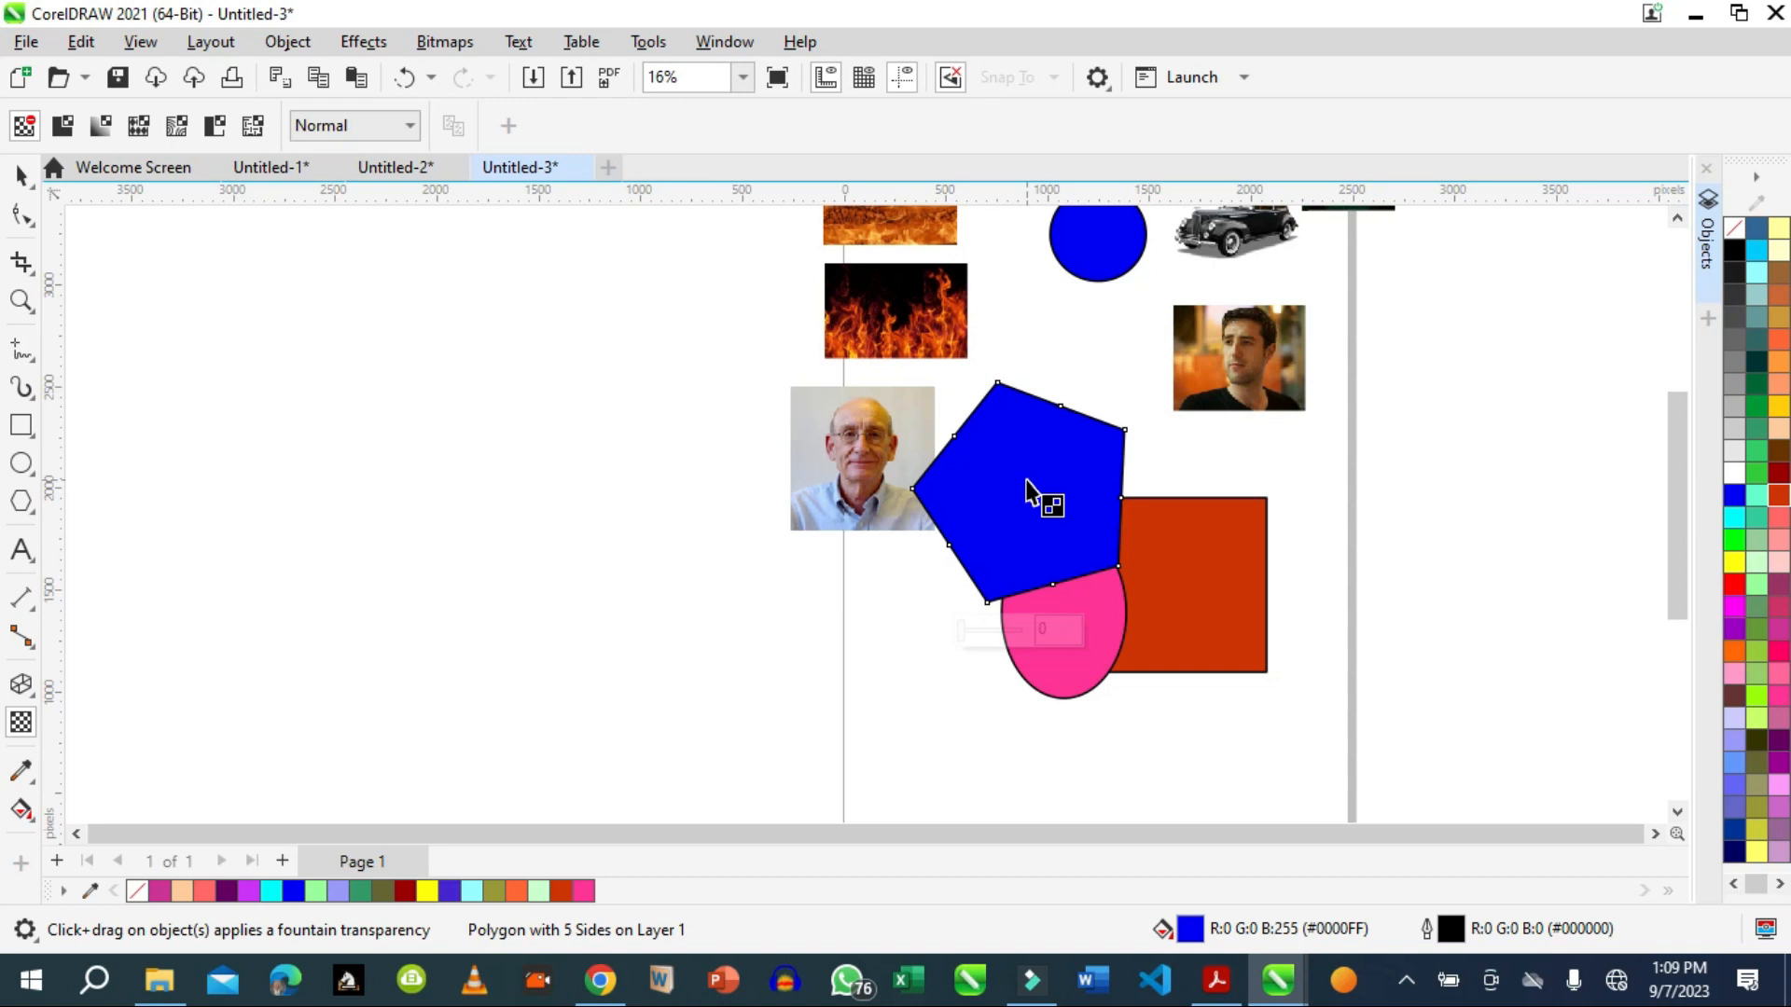
{"action": "left_click_drag", "start_coordinate": [1030, 483], "coordinate": [1096, 403]}
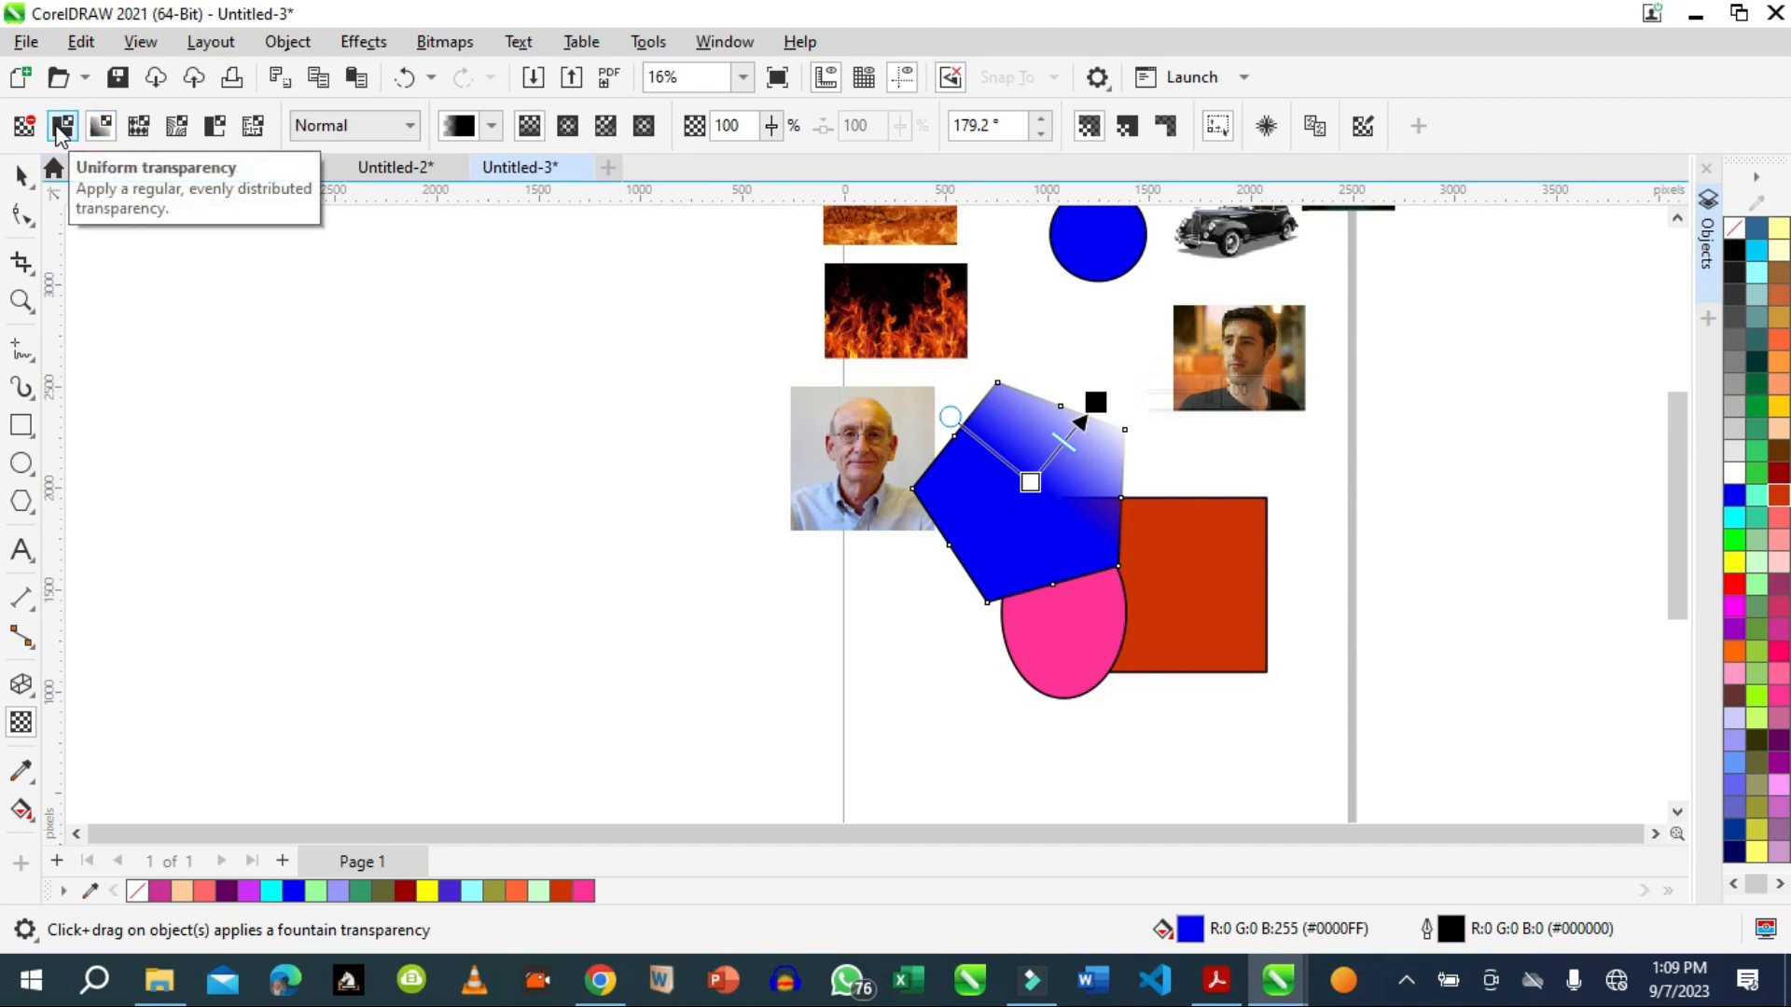
{"action": "left_click", "coordinate": [59, 130]}
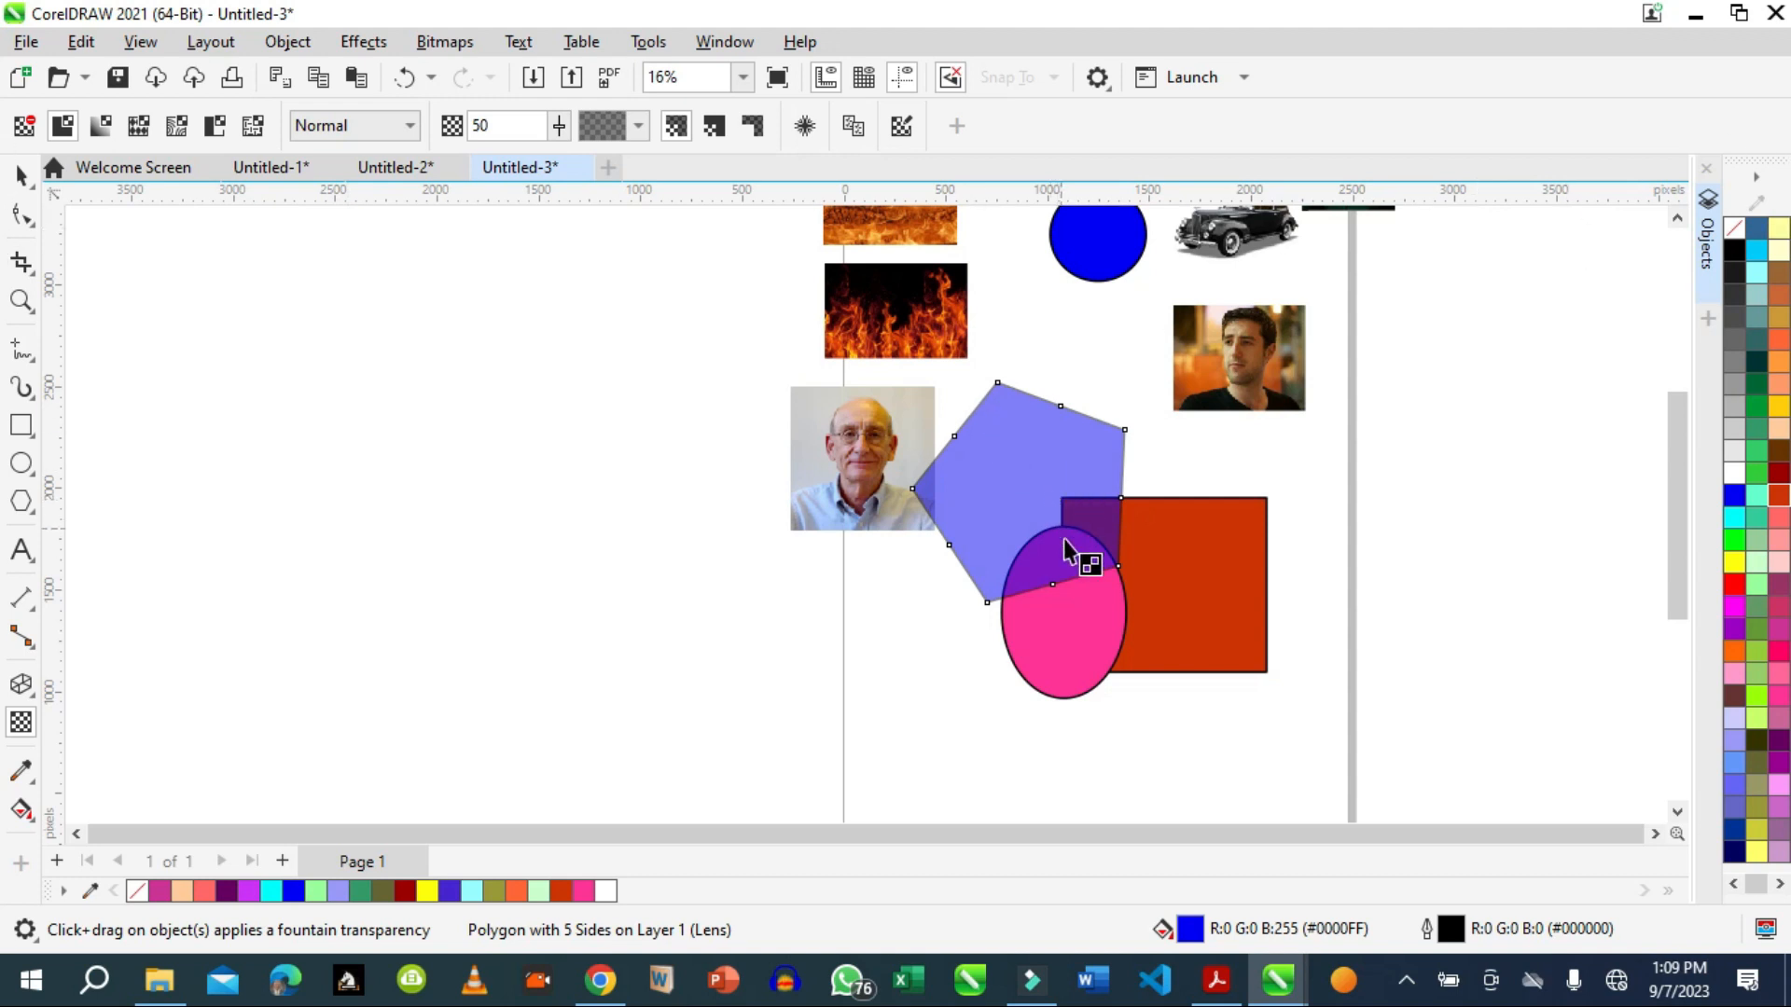
Try uniform transparency values of 46, 21 and 99 on the blue pentagon.
{"action": "left_click", "coordinate": [561, 129]}
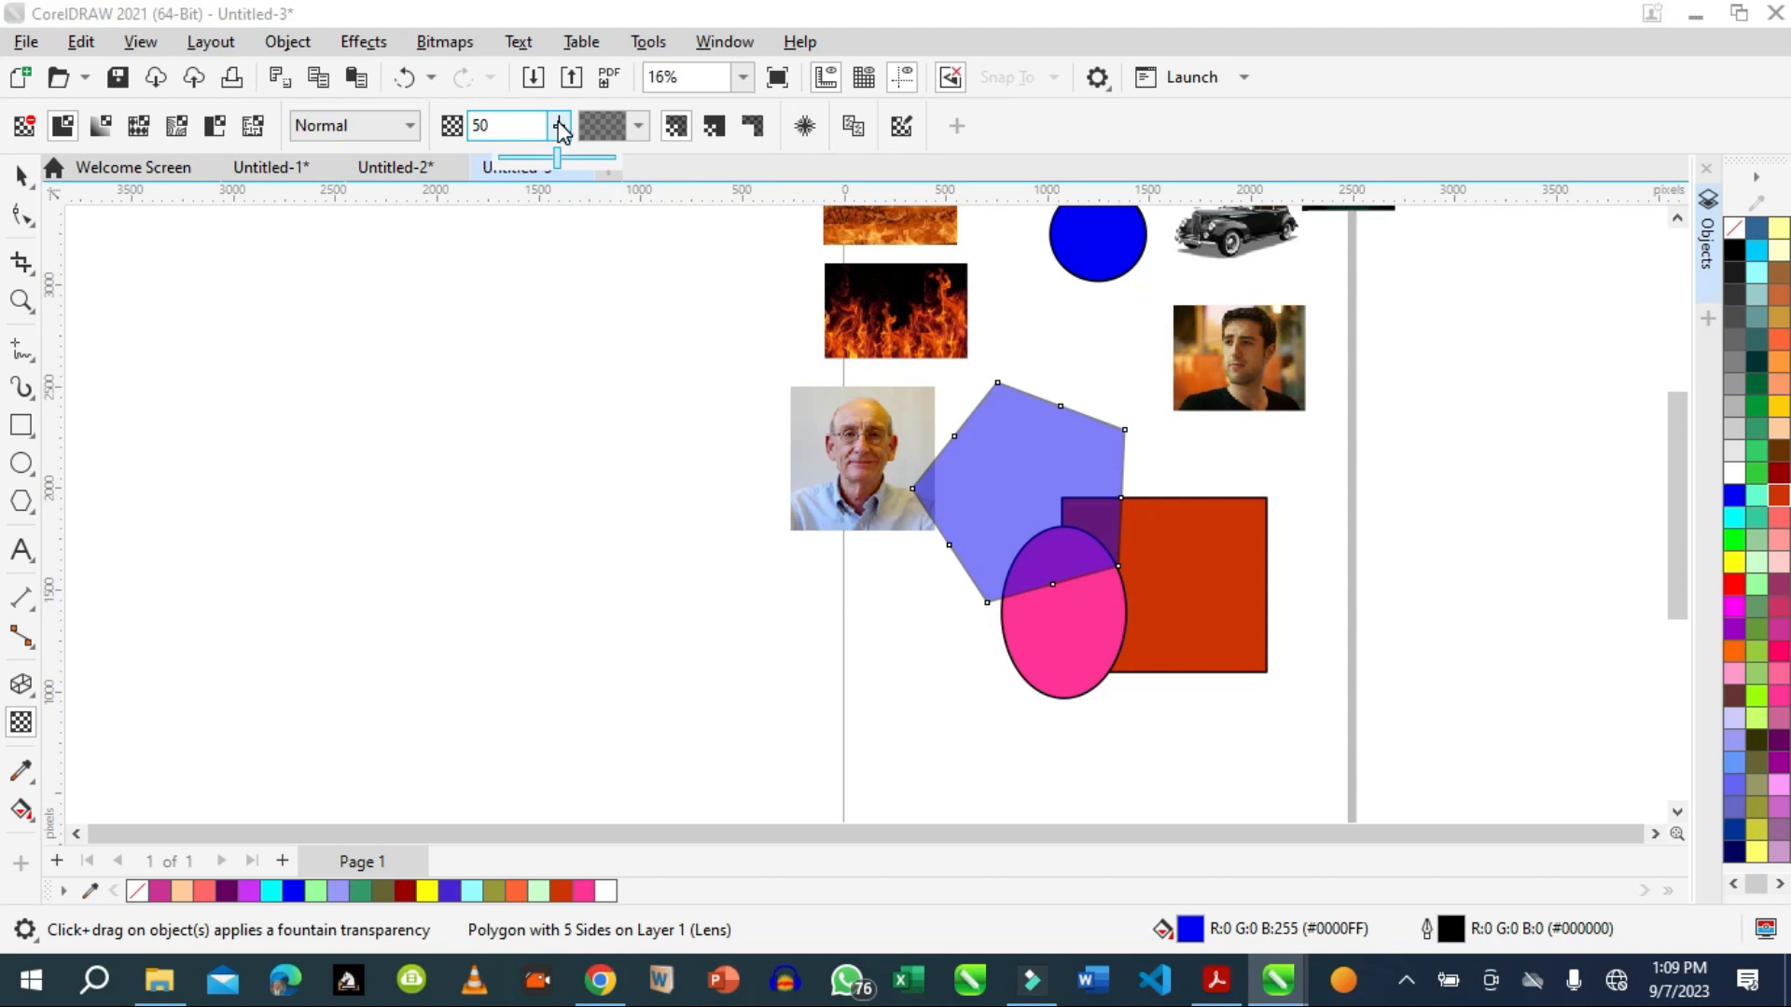
{"action": "left_click_drag", "start_coordinate": [554, 162], "coordinate": [552, 162]}
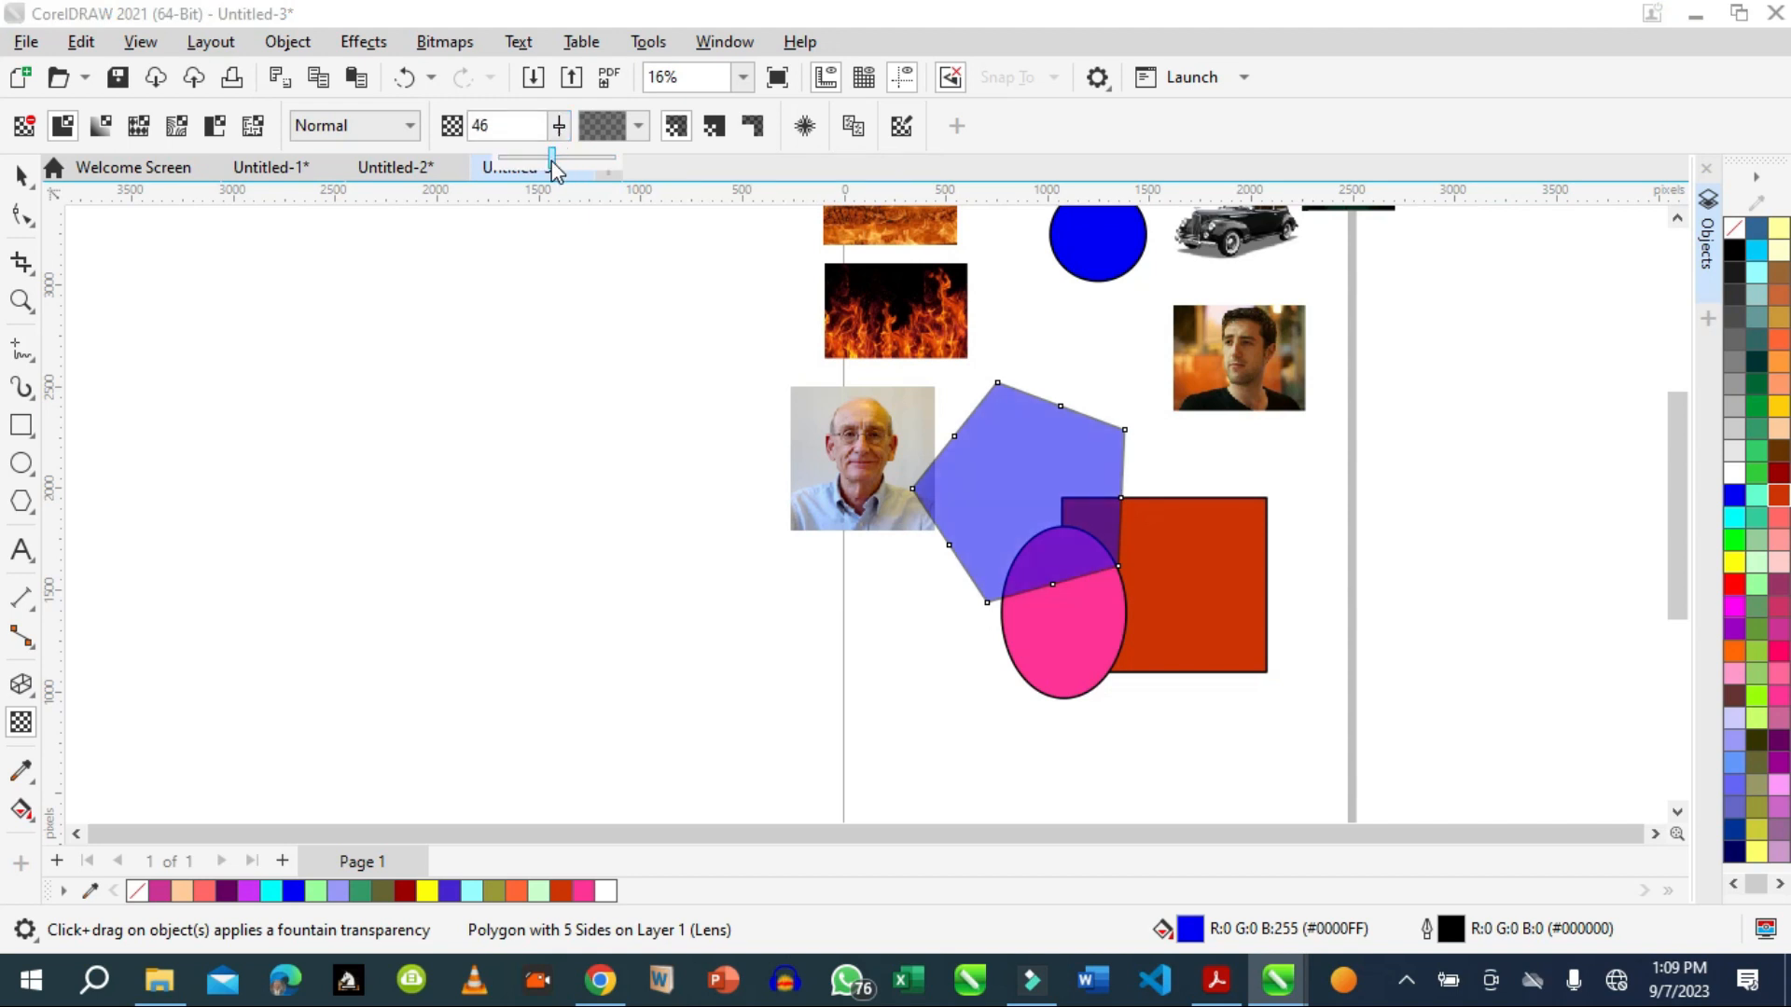
{"action": "left_click", "coordinate": [530, 160]}
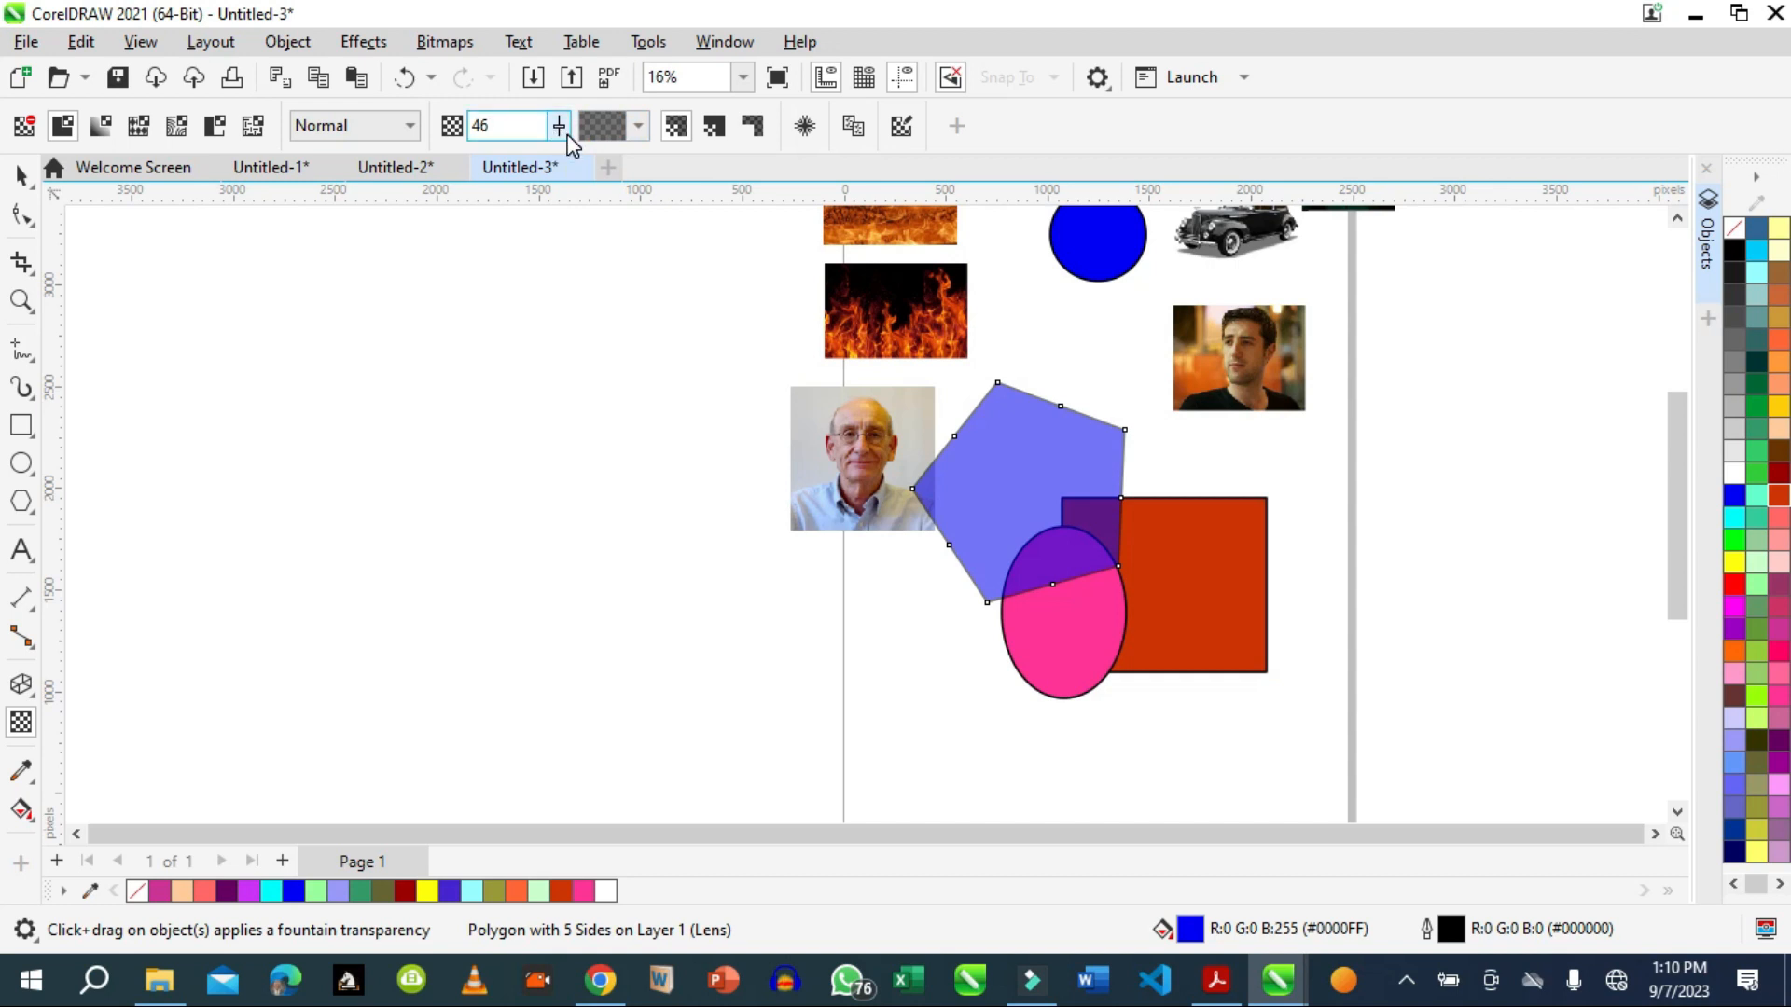
{"action": "left_click", "coordinate": [560, 128]}
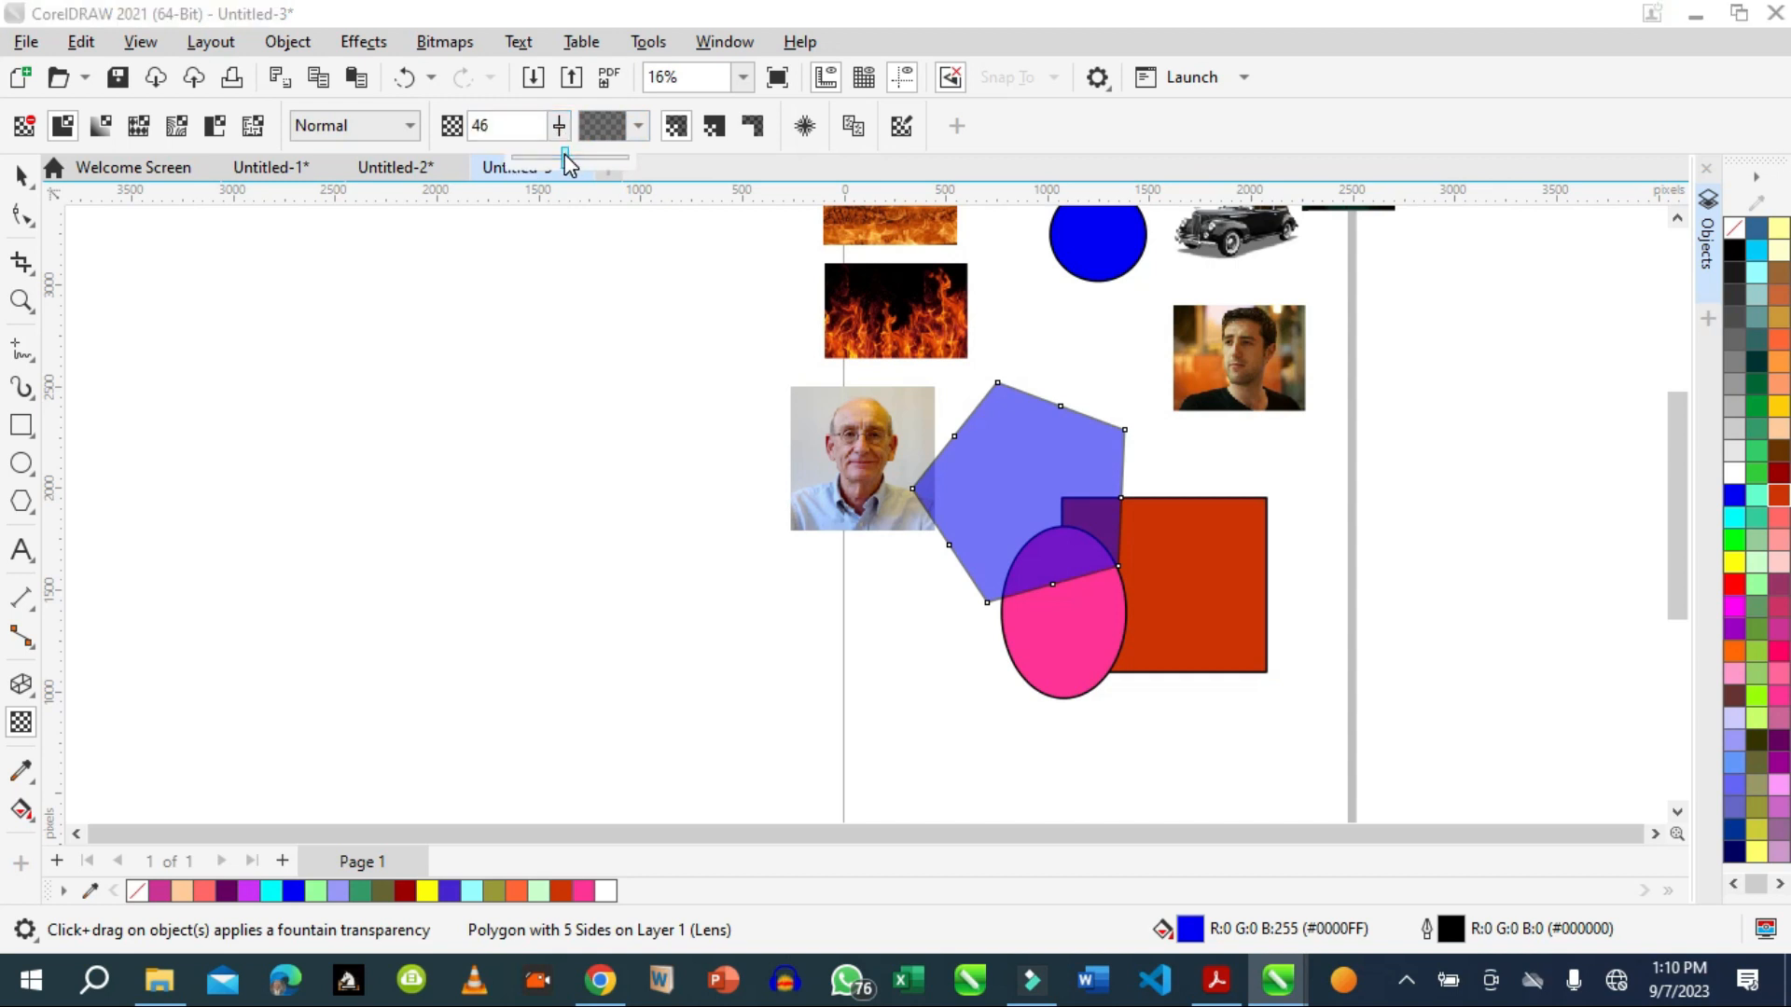
{"action": "left_click_drag", "start_coordinate": [566, 166], "coordinate": [539, 160]}
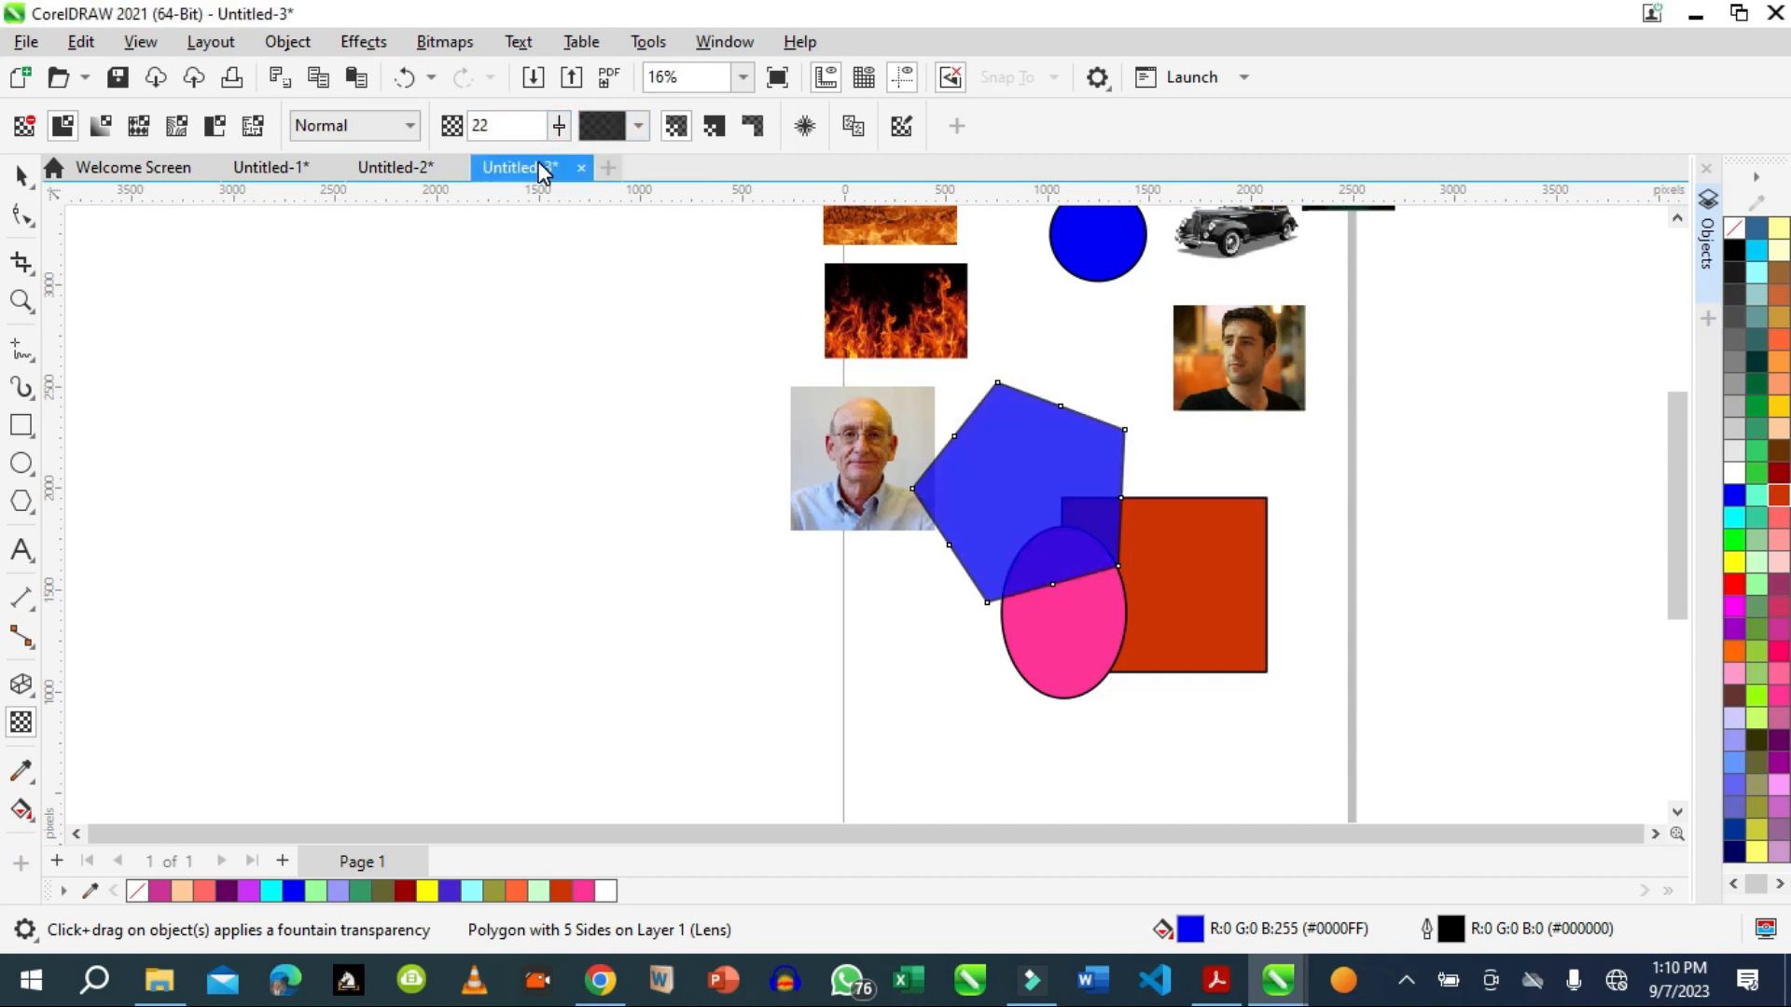
{"action": "left_click", "coordinate": [560, 131]}
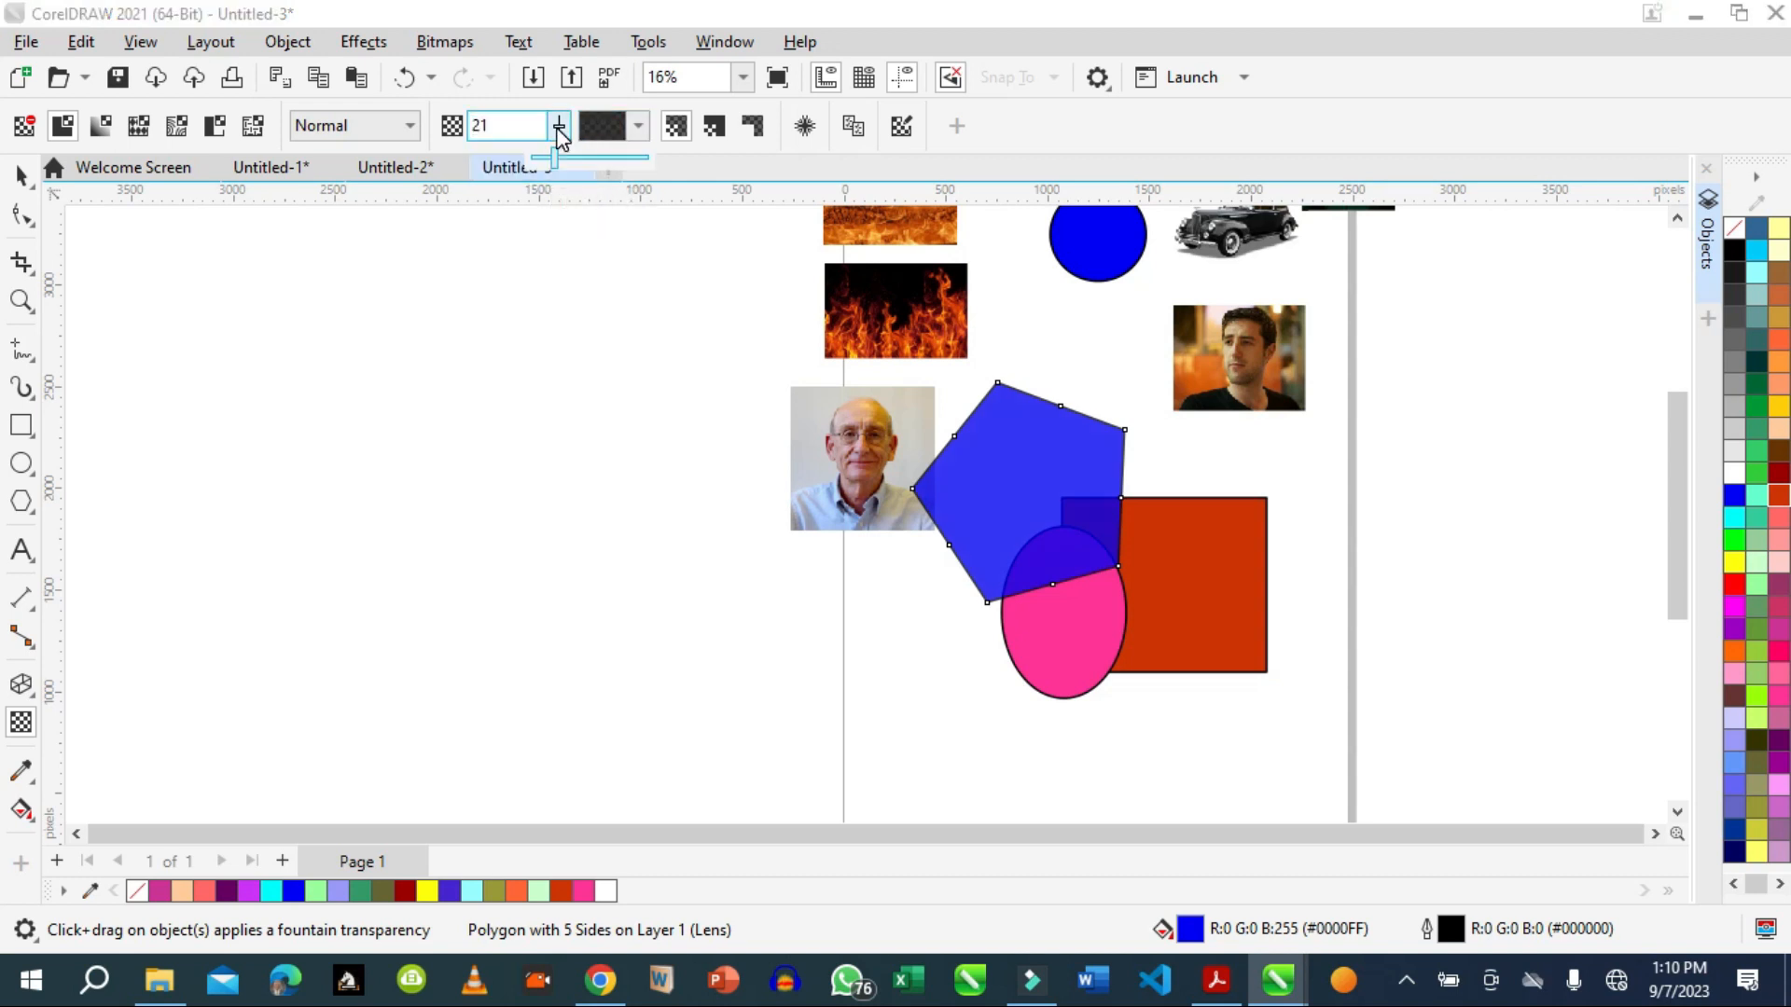
{"action": "left_click_drag", "start_coordinate": [556, 164], "coordinate": [650, 169]}
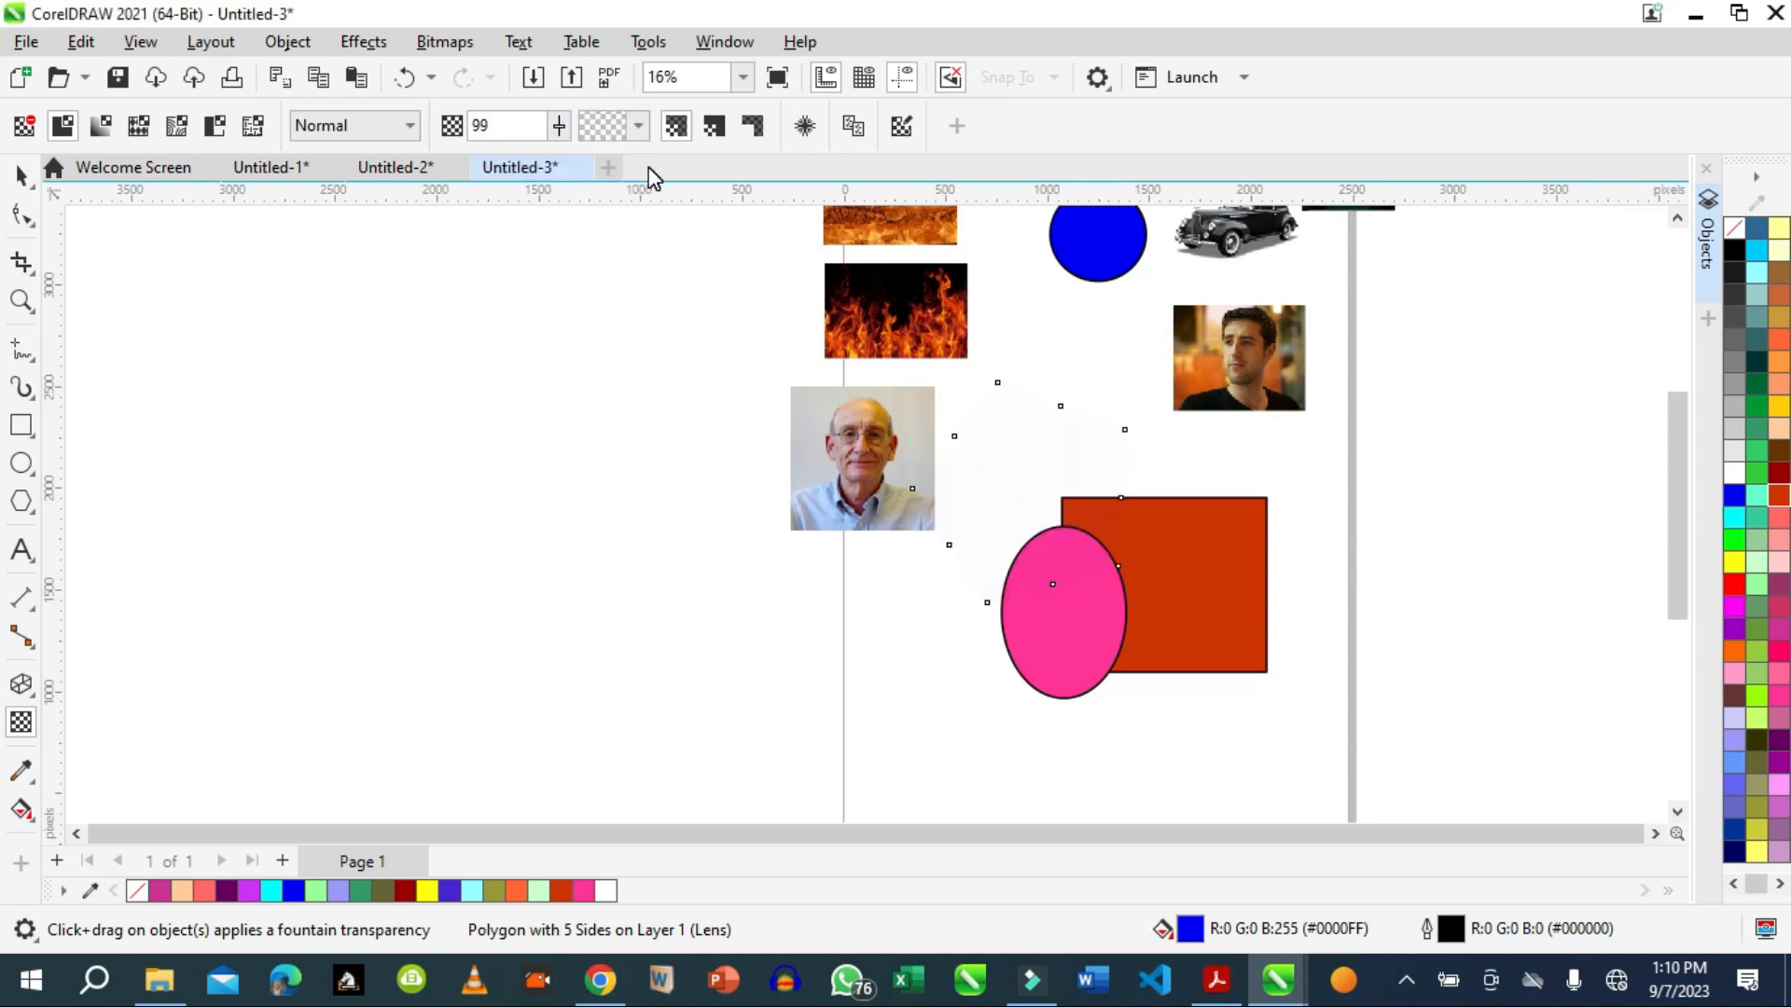
Set the blue pentagon's uniform transparency to 31.
{"action": "left_click", "coordinate": [555, 132]}
{"action": "left_click", "coordinate": [563, 128]}
{"action": "left_click", "coordinate": [564, 127]}
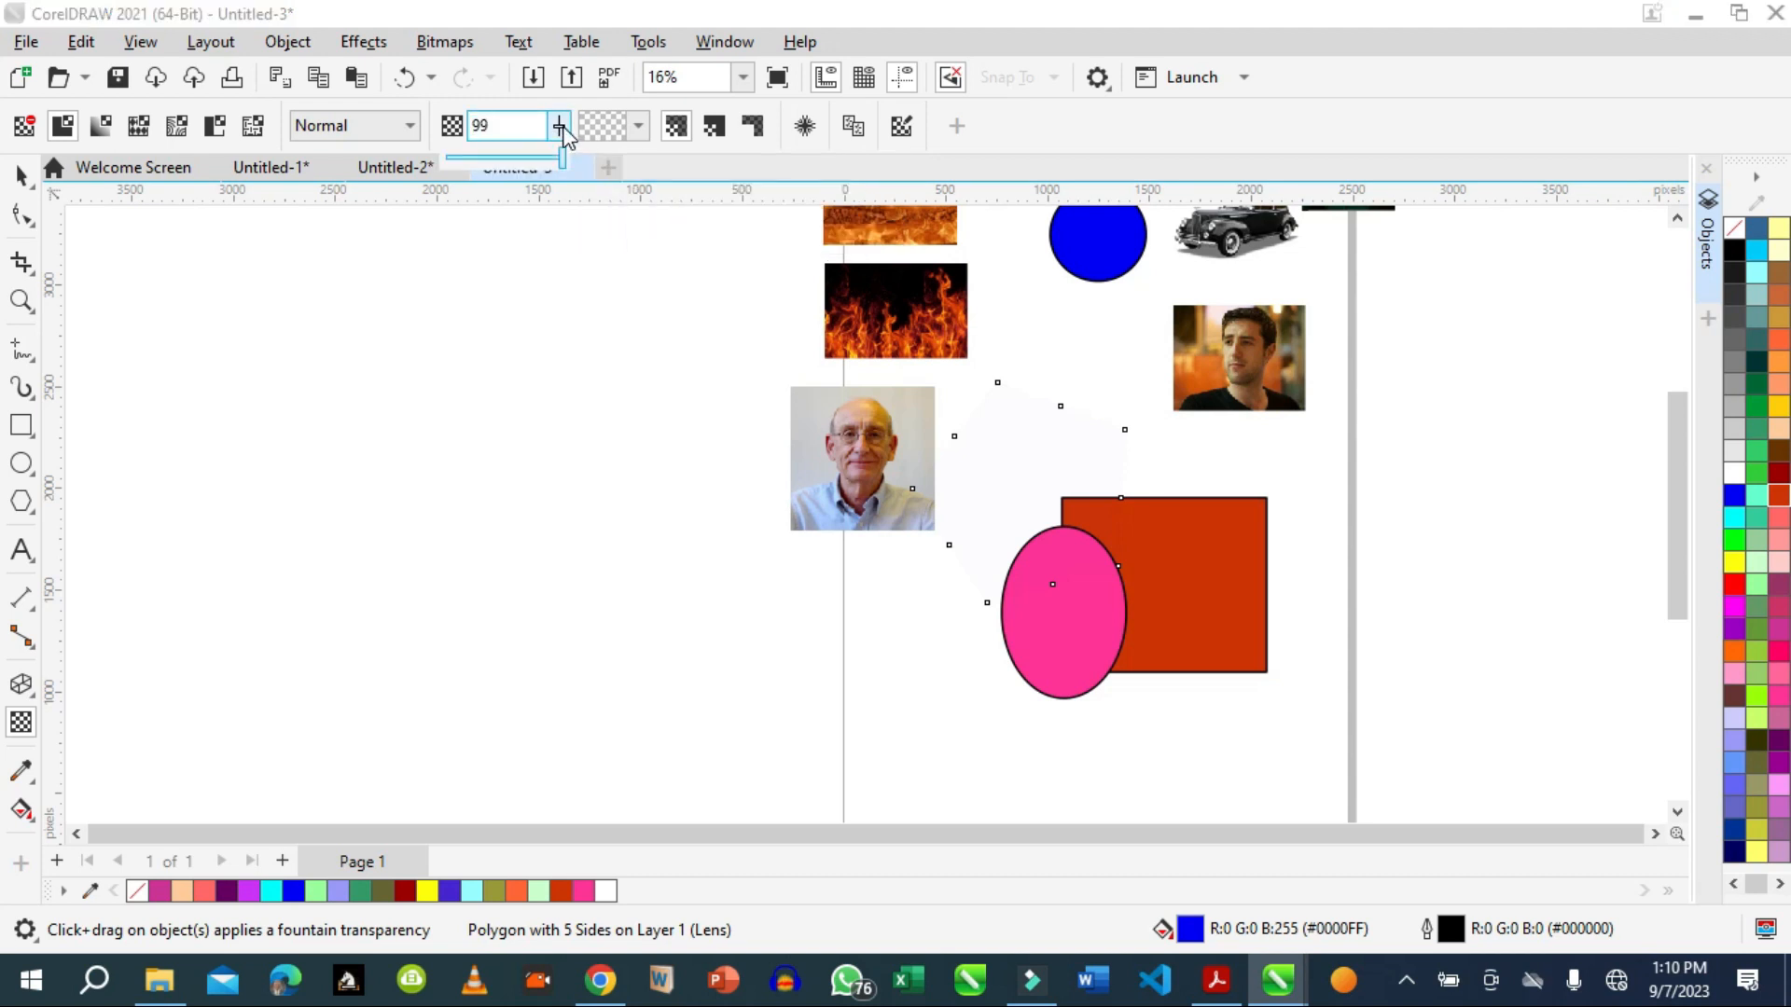
{"action": "left_click_drag", "start_coordinate": [565, 157], "coordinate": [481, 158]}
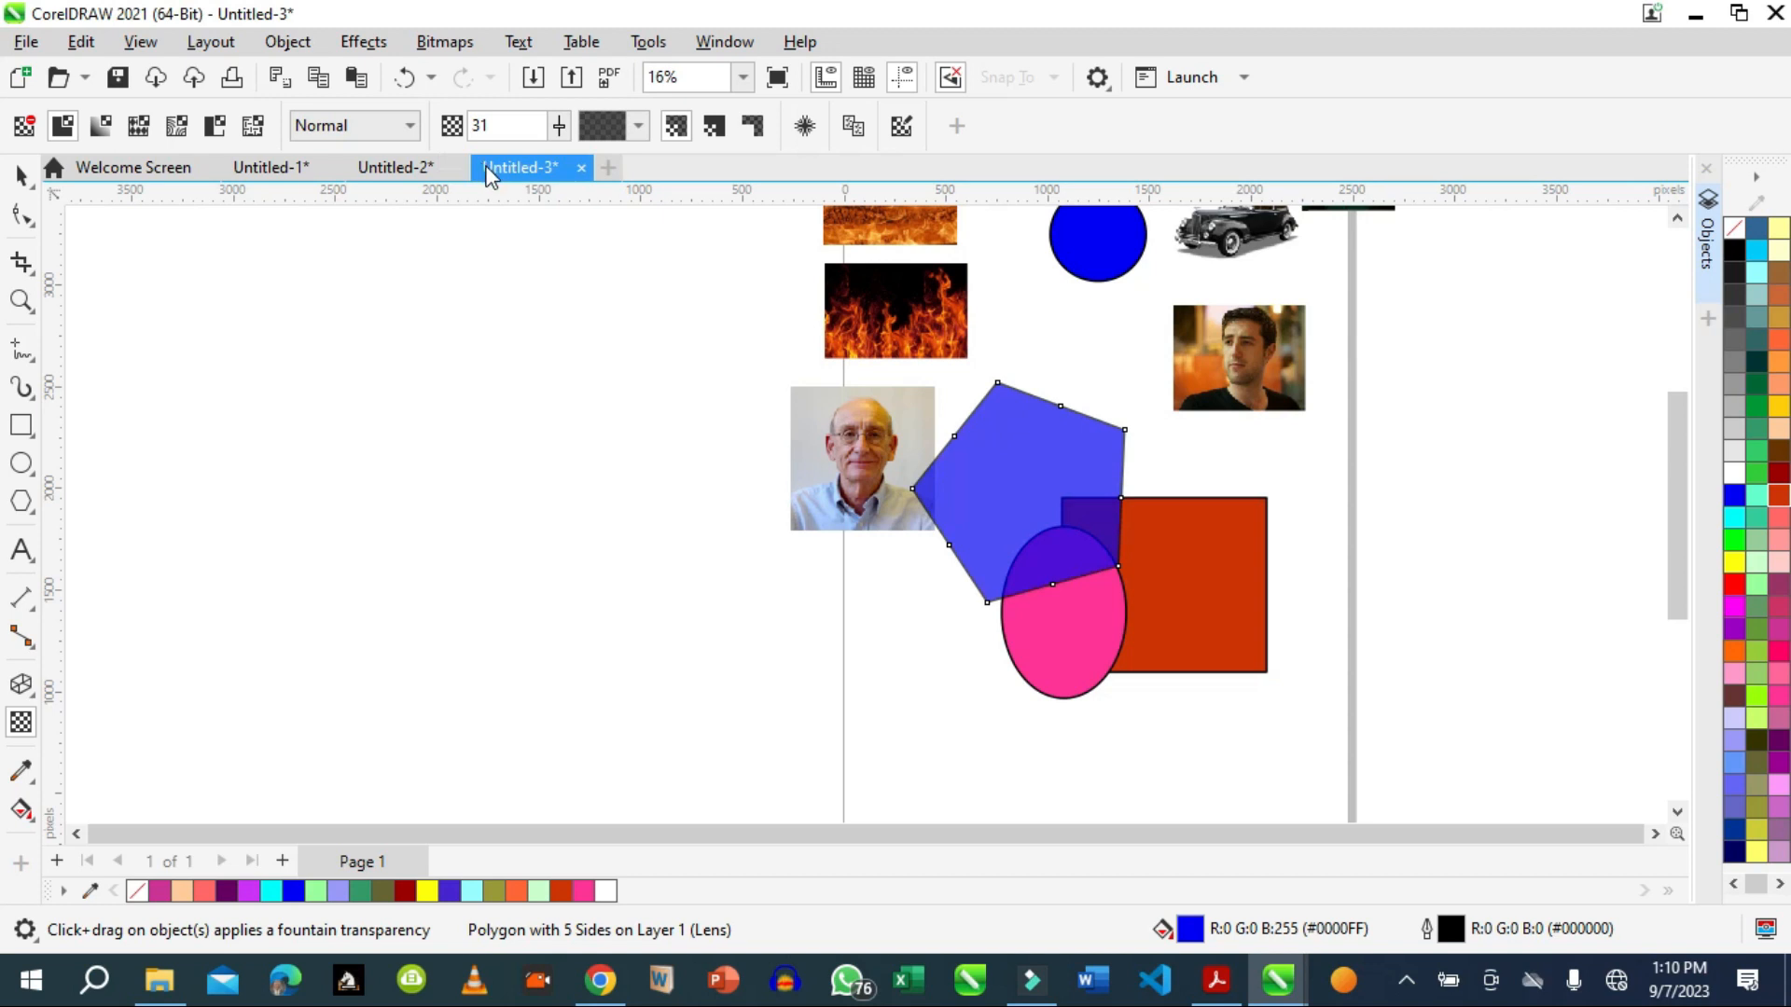
Show the pentagon's transparency properties and set its merge mode to Multiply.
{"action": "left_click", "coordinate": [720, 43]}
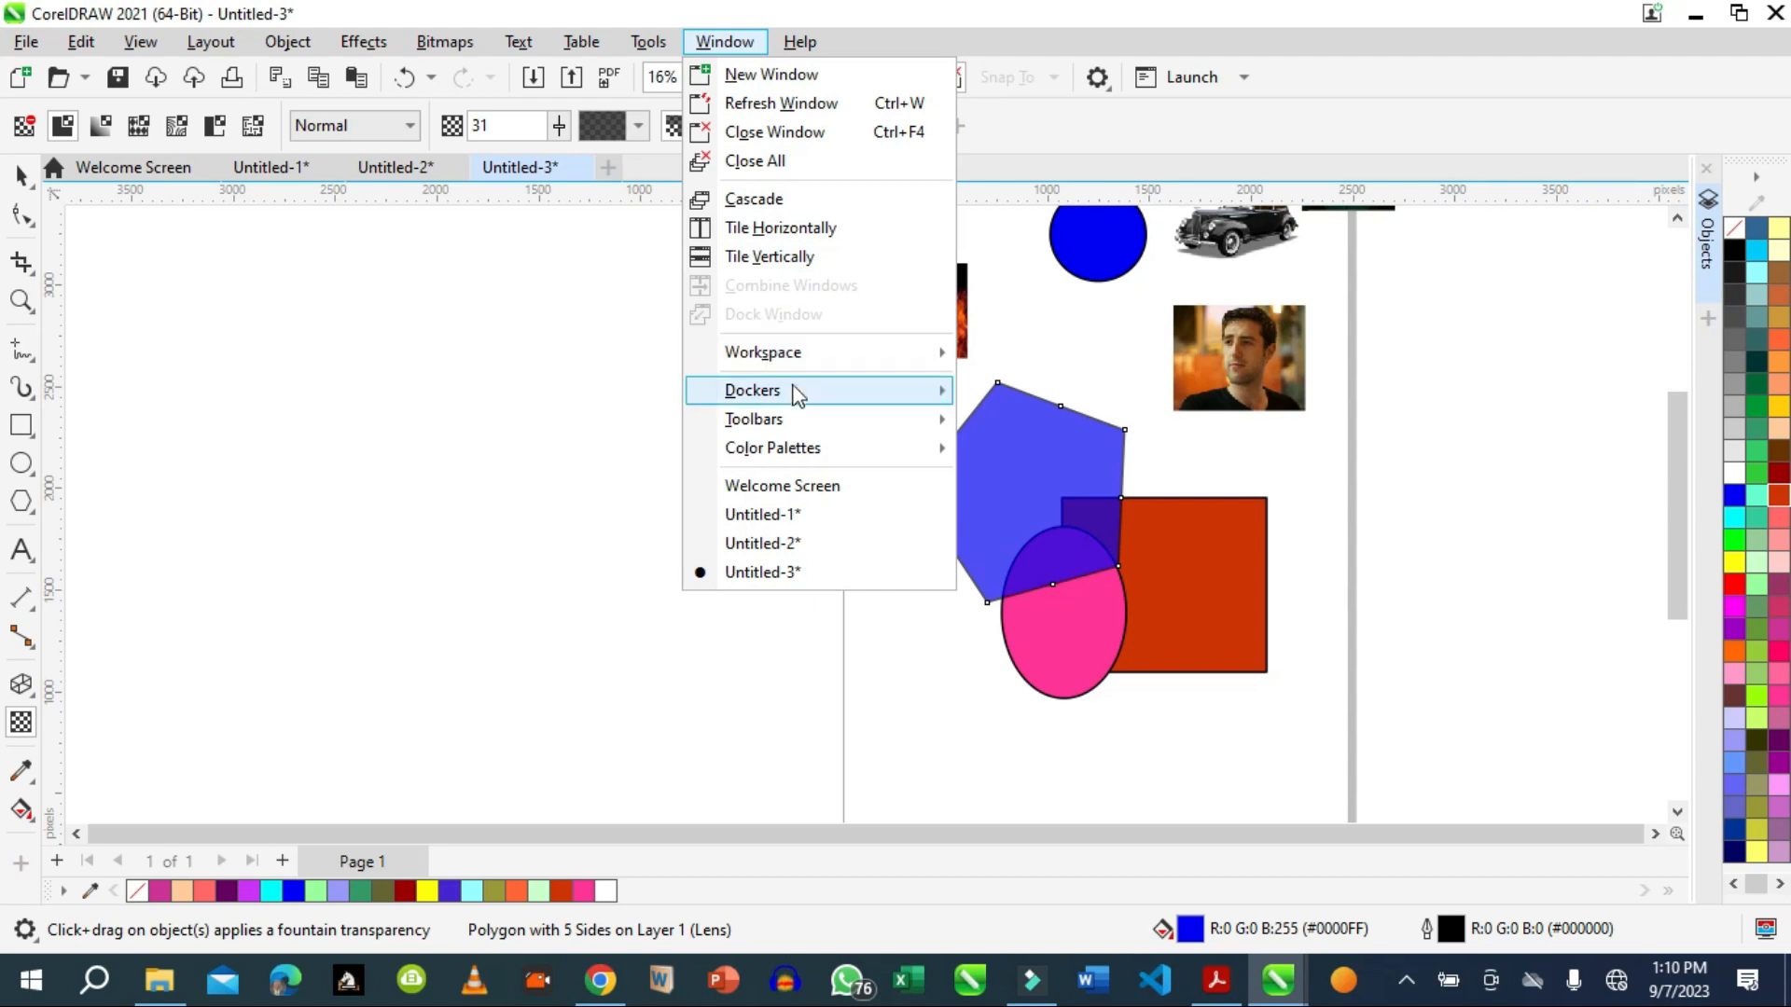
{"action": "mouse_move", "coordinate": [792, 390]}
{"action": "left_click", "coordinate": [1023, 18]}
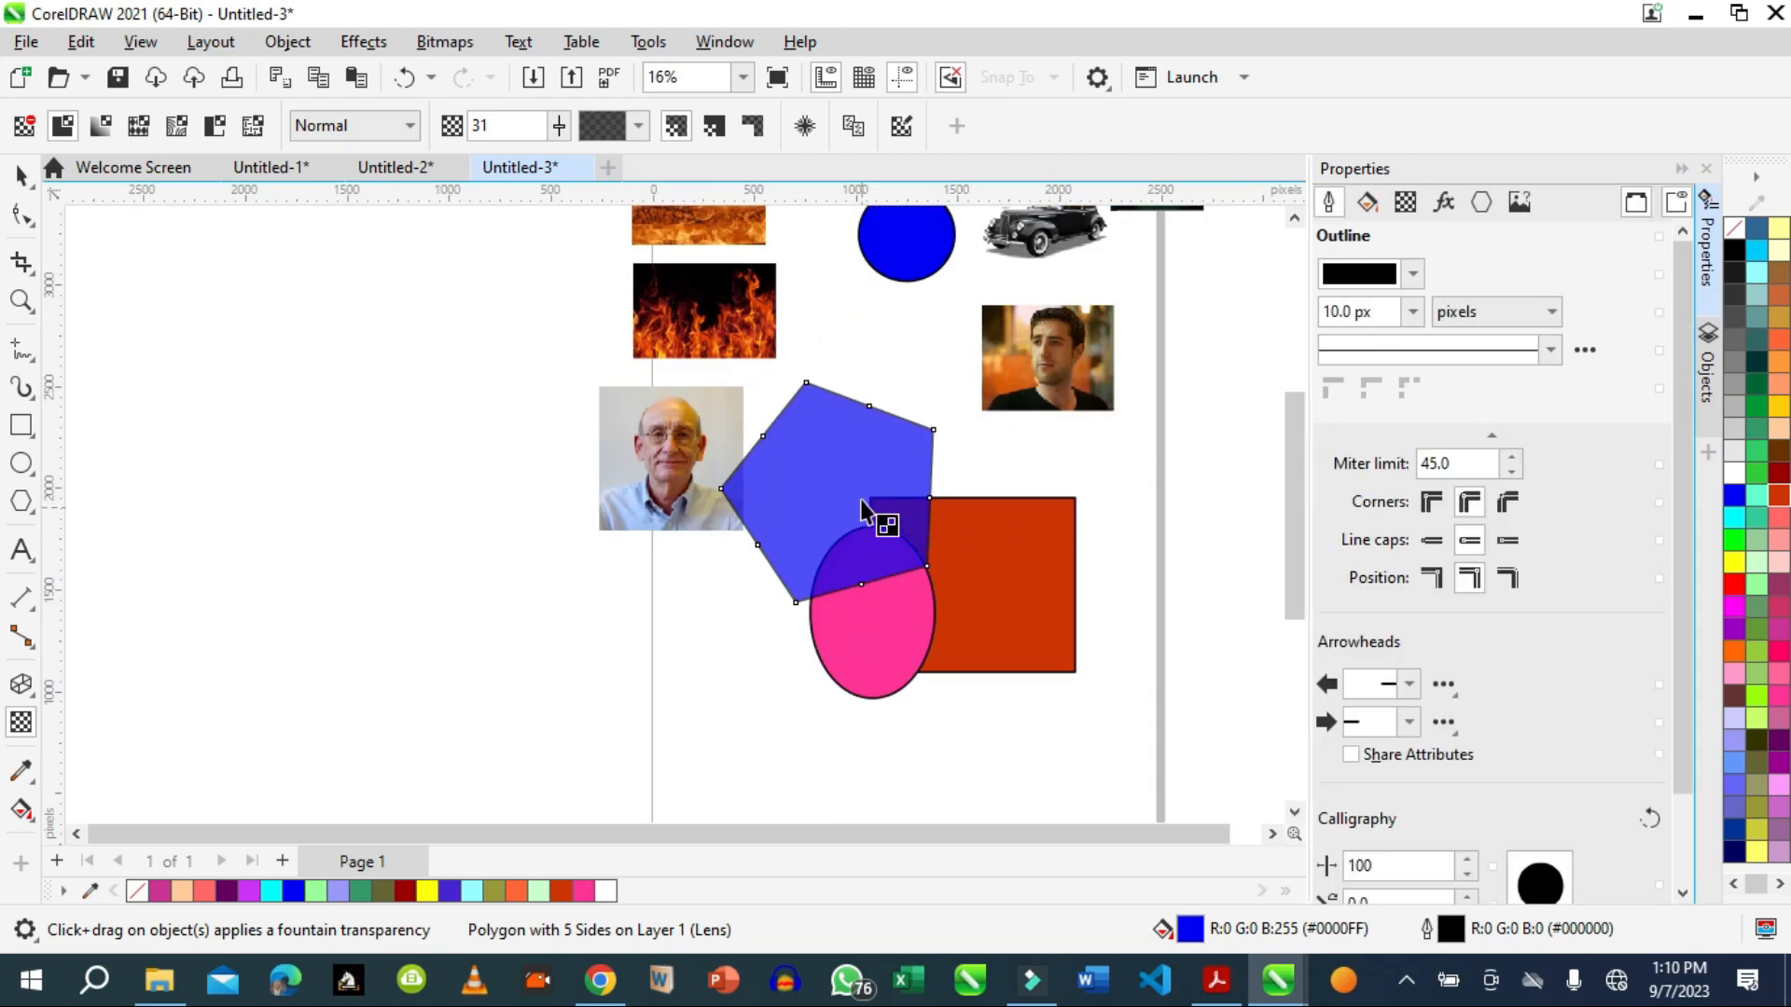
{"action": "left_click", "coordinate": [1407, 206]}
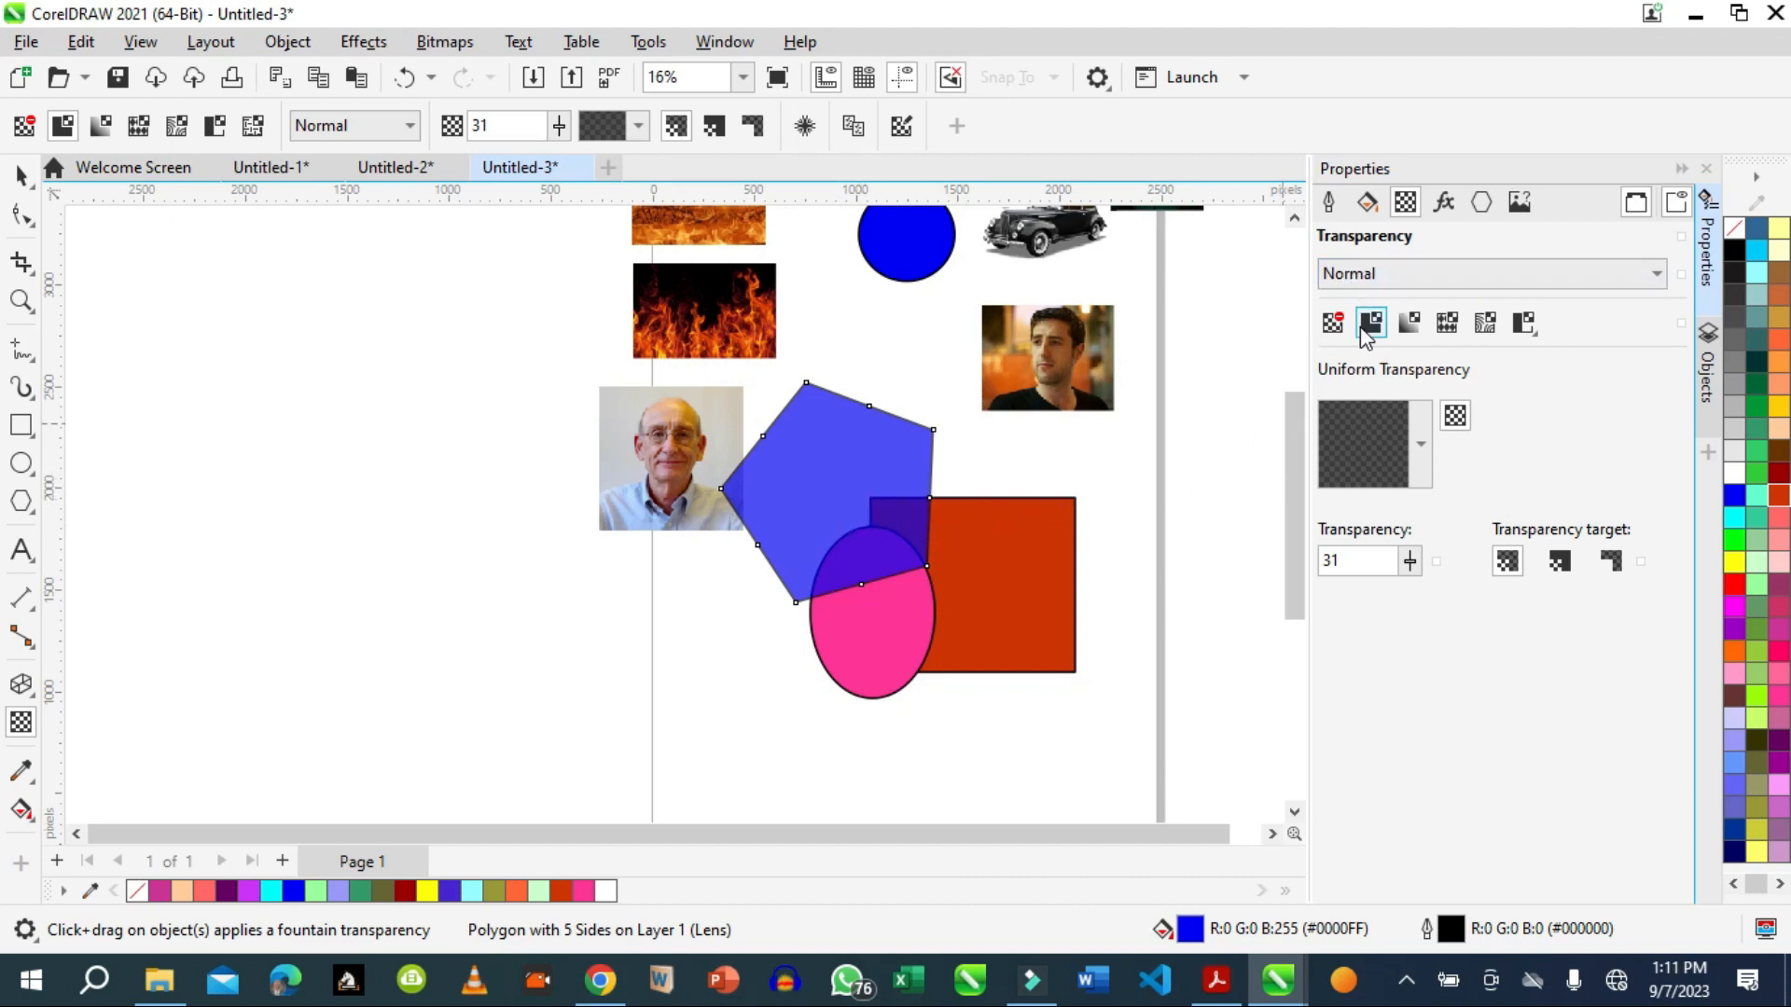
{"action": "left_click", "coordinate": [1657, 274]}
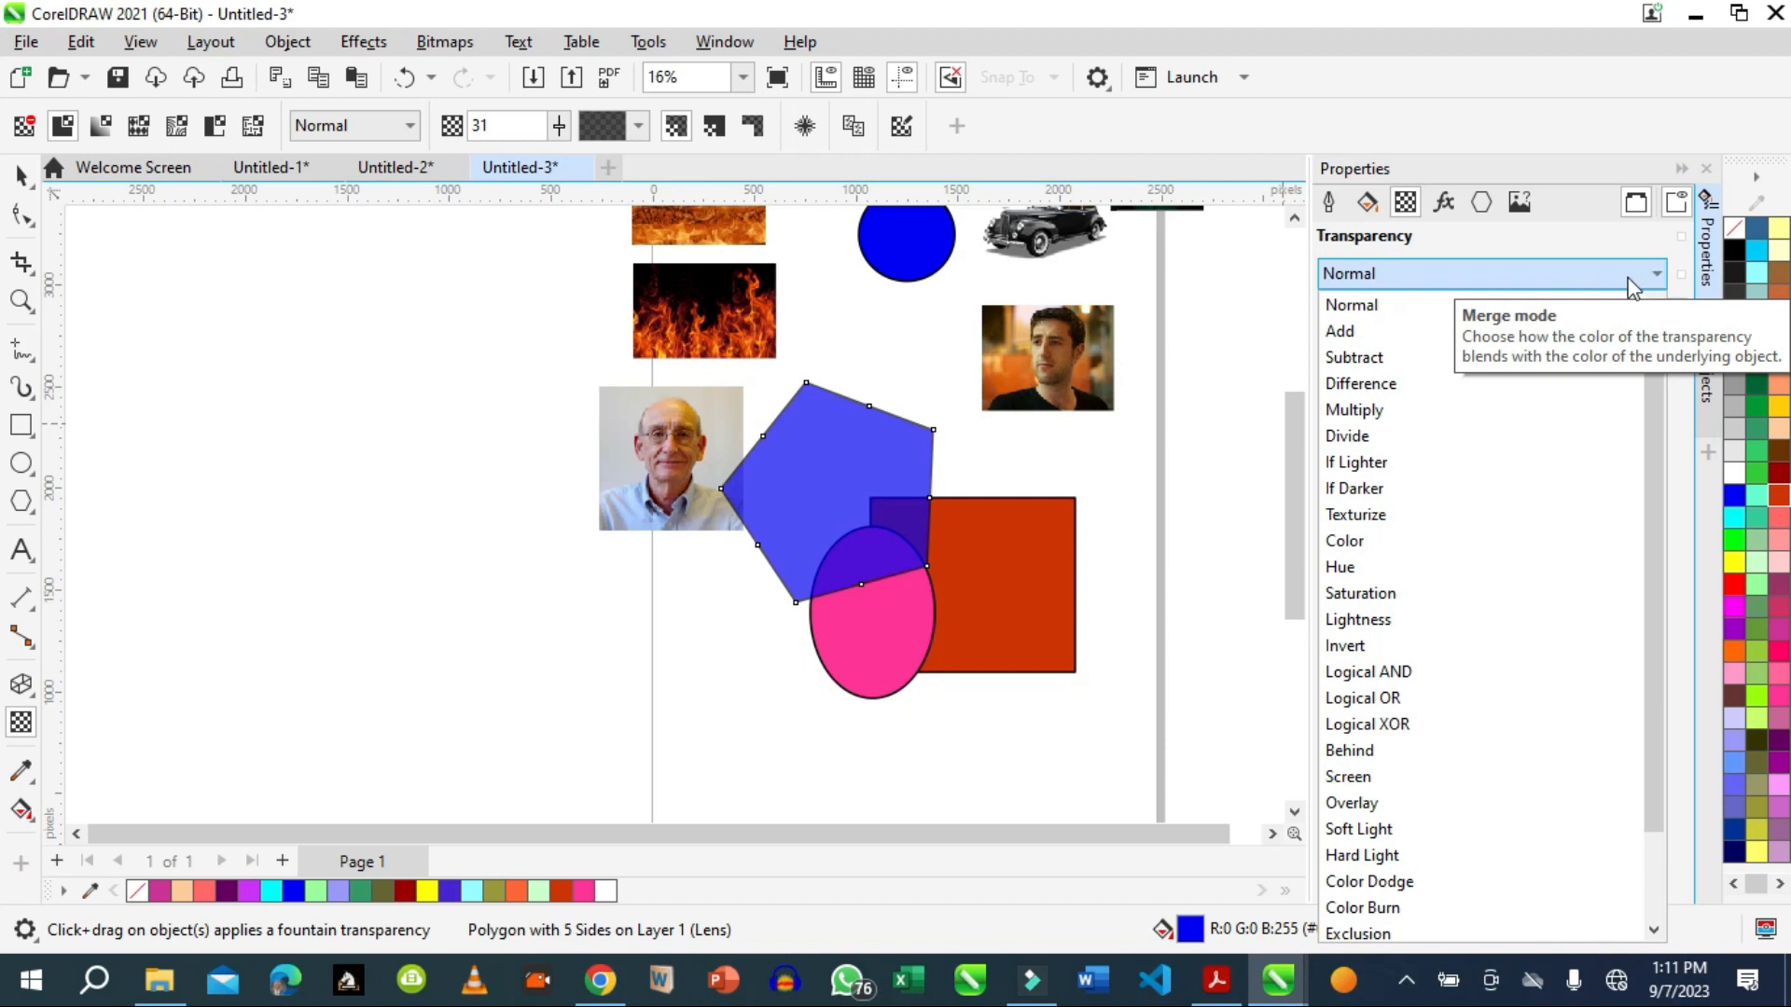
{"action": "left_click", "coordinate": [1356, 411]}
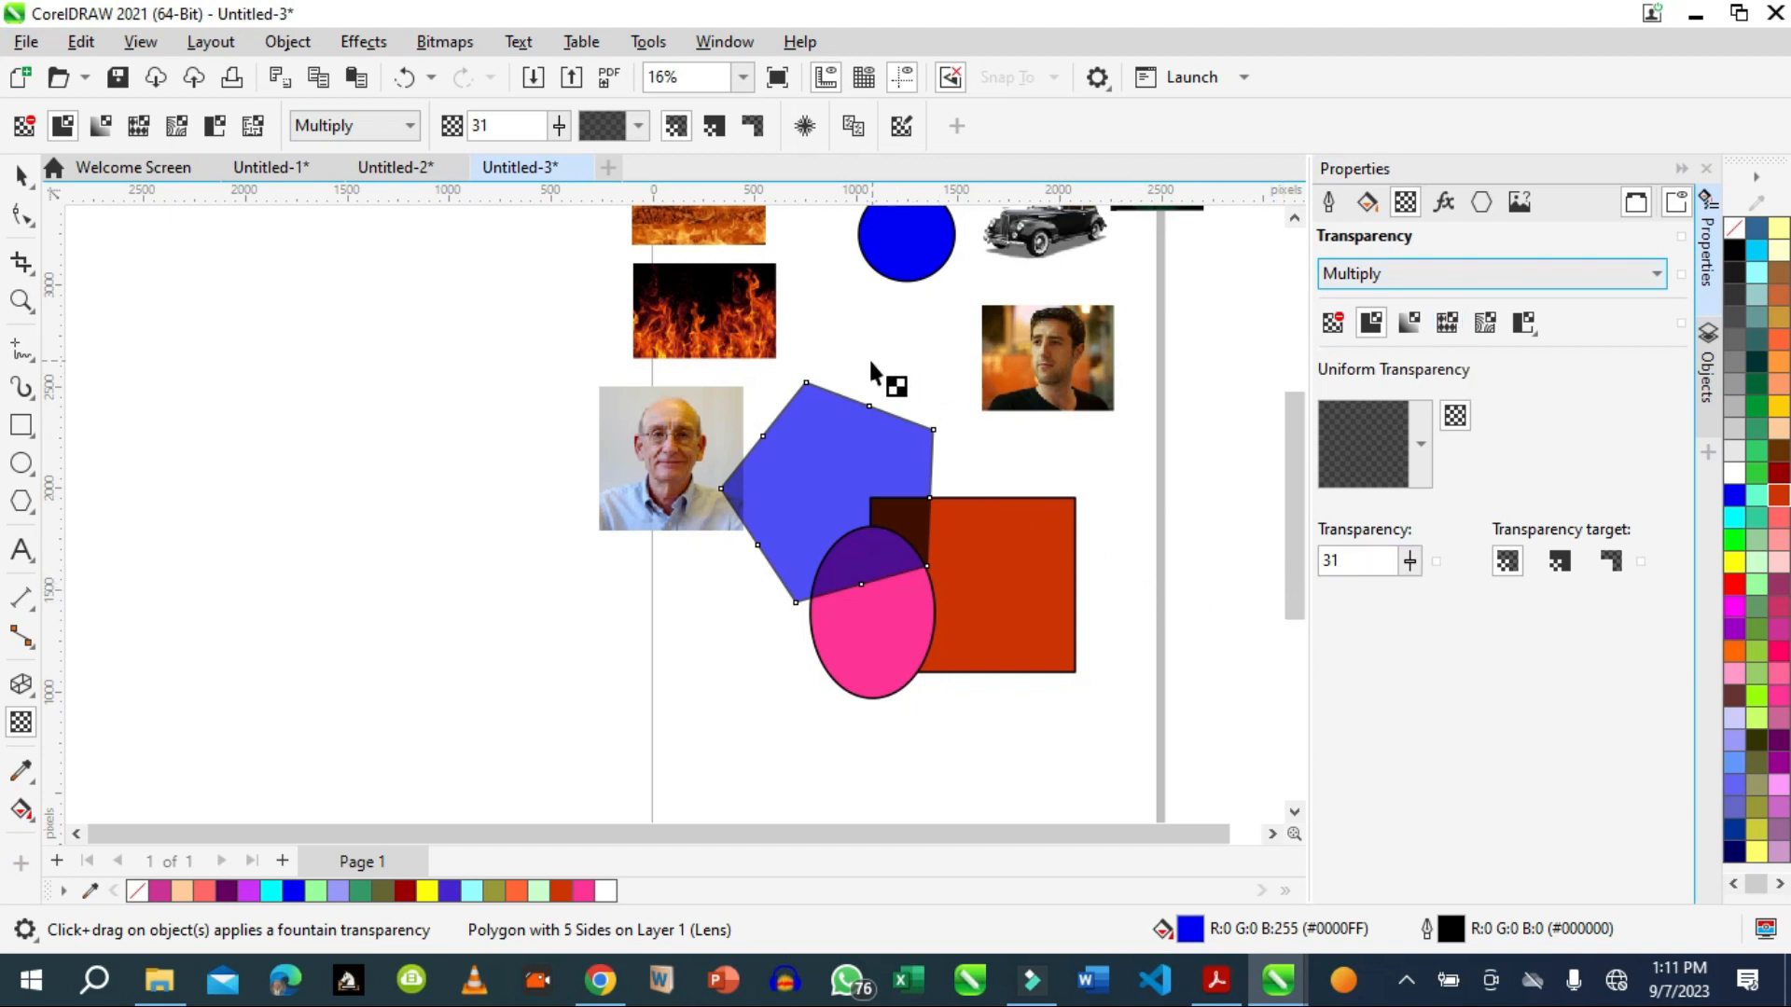
Try a transparency of 48 on the multiplied pentagon, and settle on 22.
{"action": "left_click", "coordinate": [1410, 567]}
{"action": "left_click_drag", "start_coordinate": [1411, 602], "coordinate": [1427, 605]}
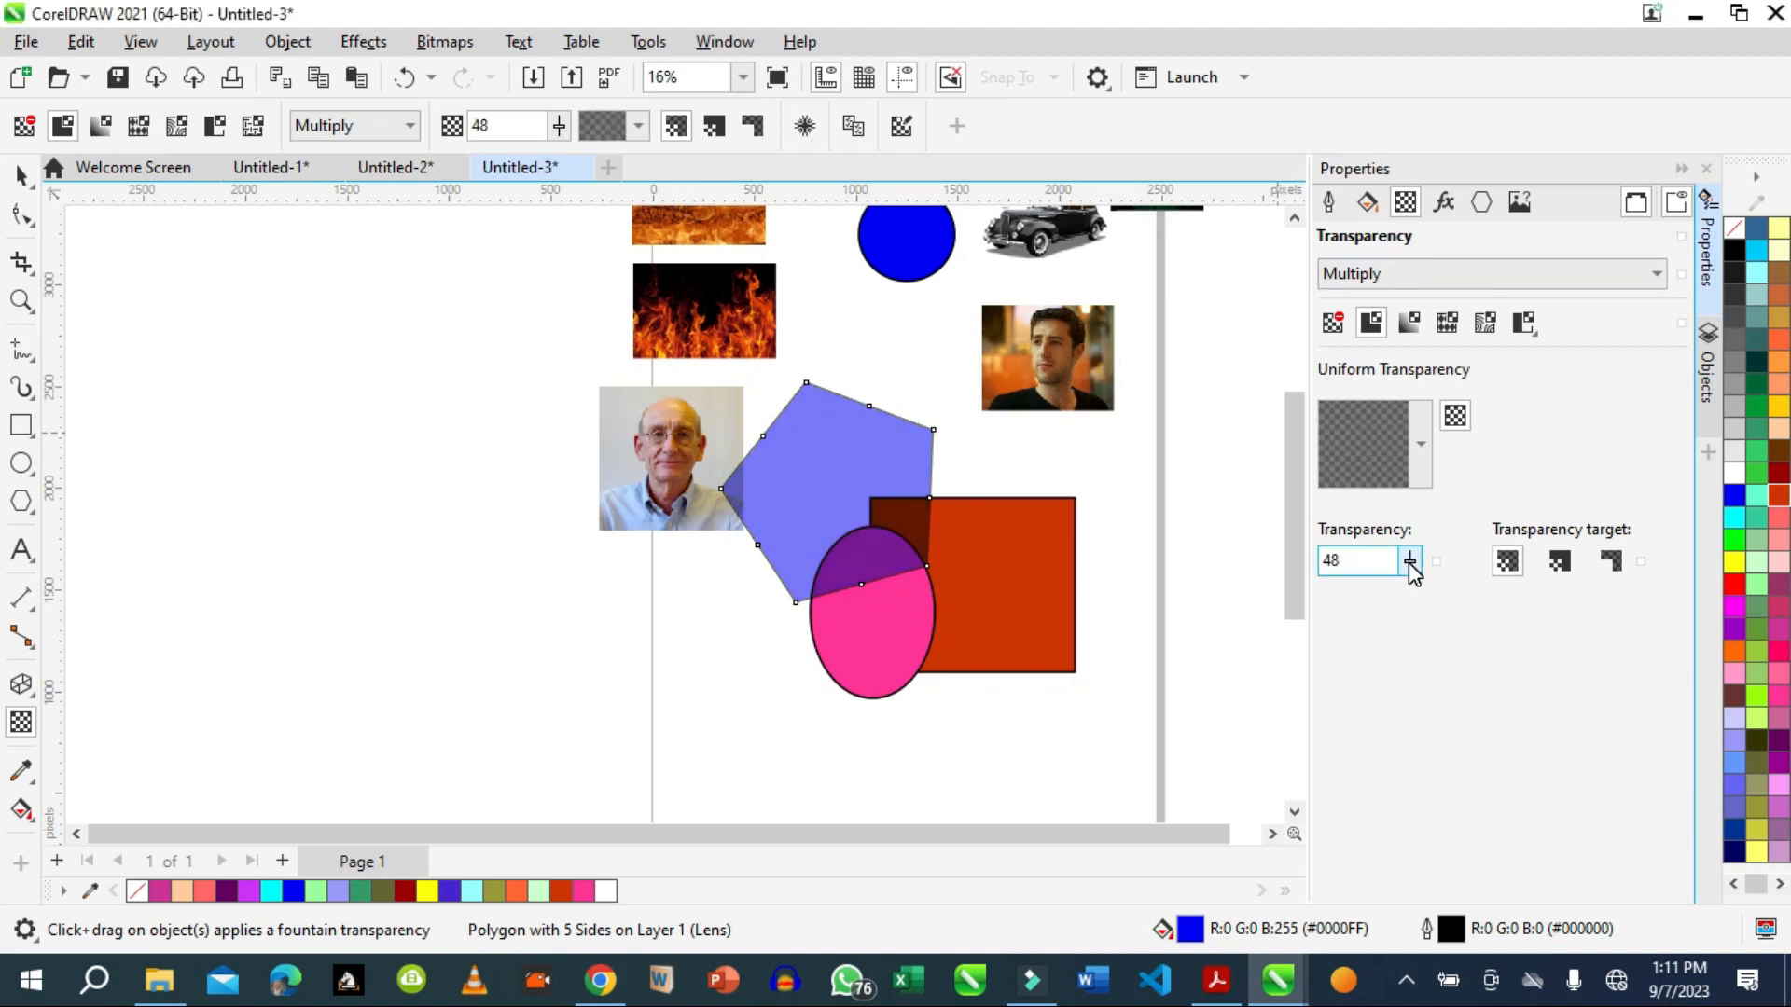
{"action": "left_click", "coordinate": [1411, 564]}
{"action": "left_click_drag", "start_coordinate": [1409, 588], "coordinate": [1380, 600]}
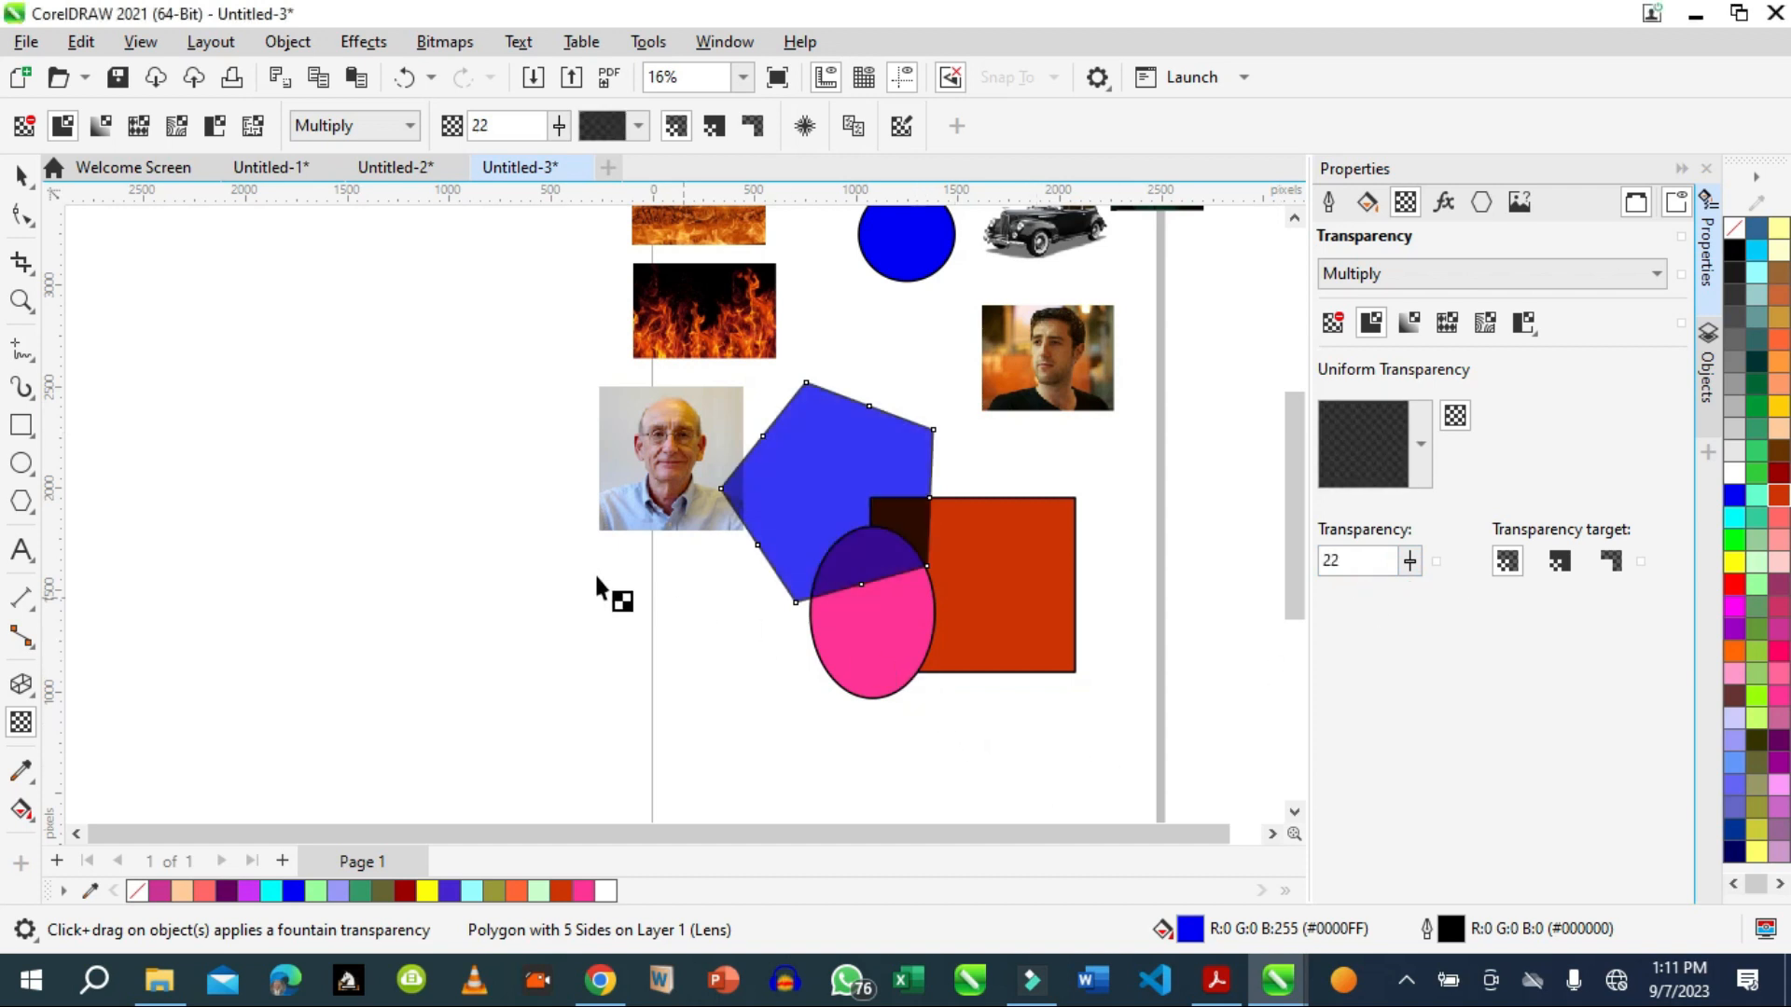
Apply a uniform transparency of 37 to the pink ellipse, keeping the Normal merge mode.
{"action": "left_click", "coordinate": [20, 175]}
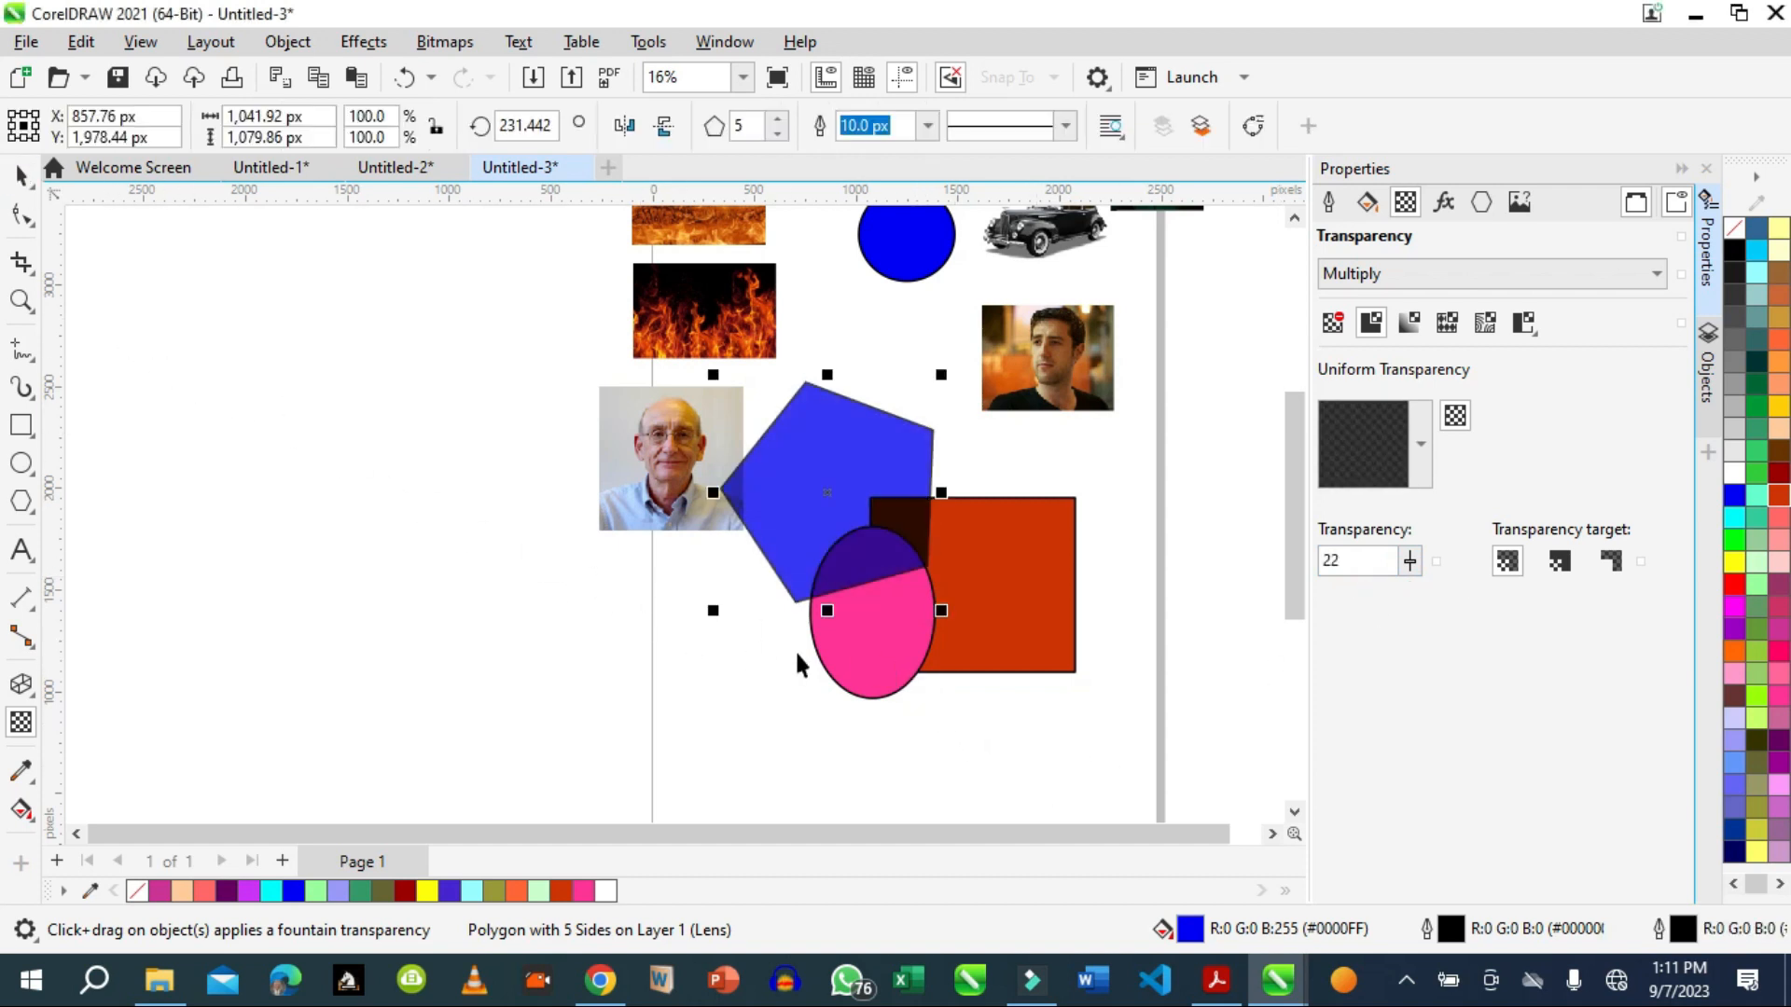
{"action": "left_click", "coordinate": [854, 647]}
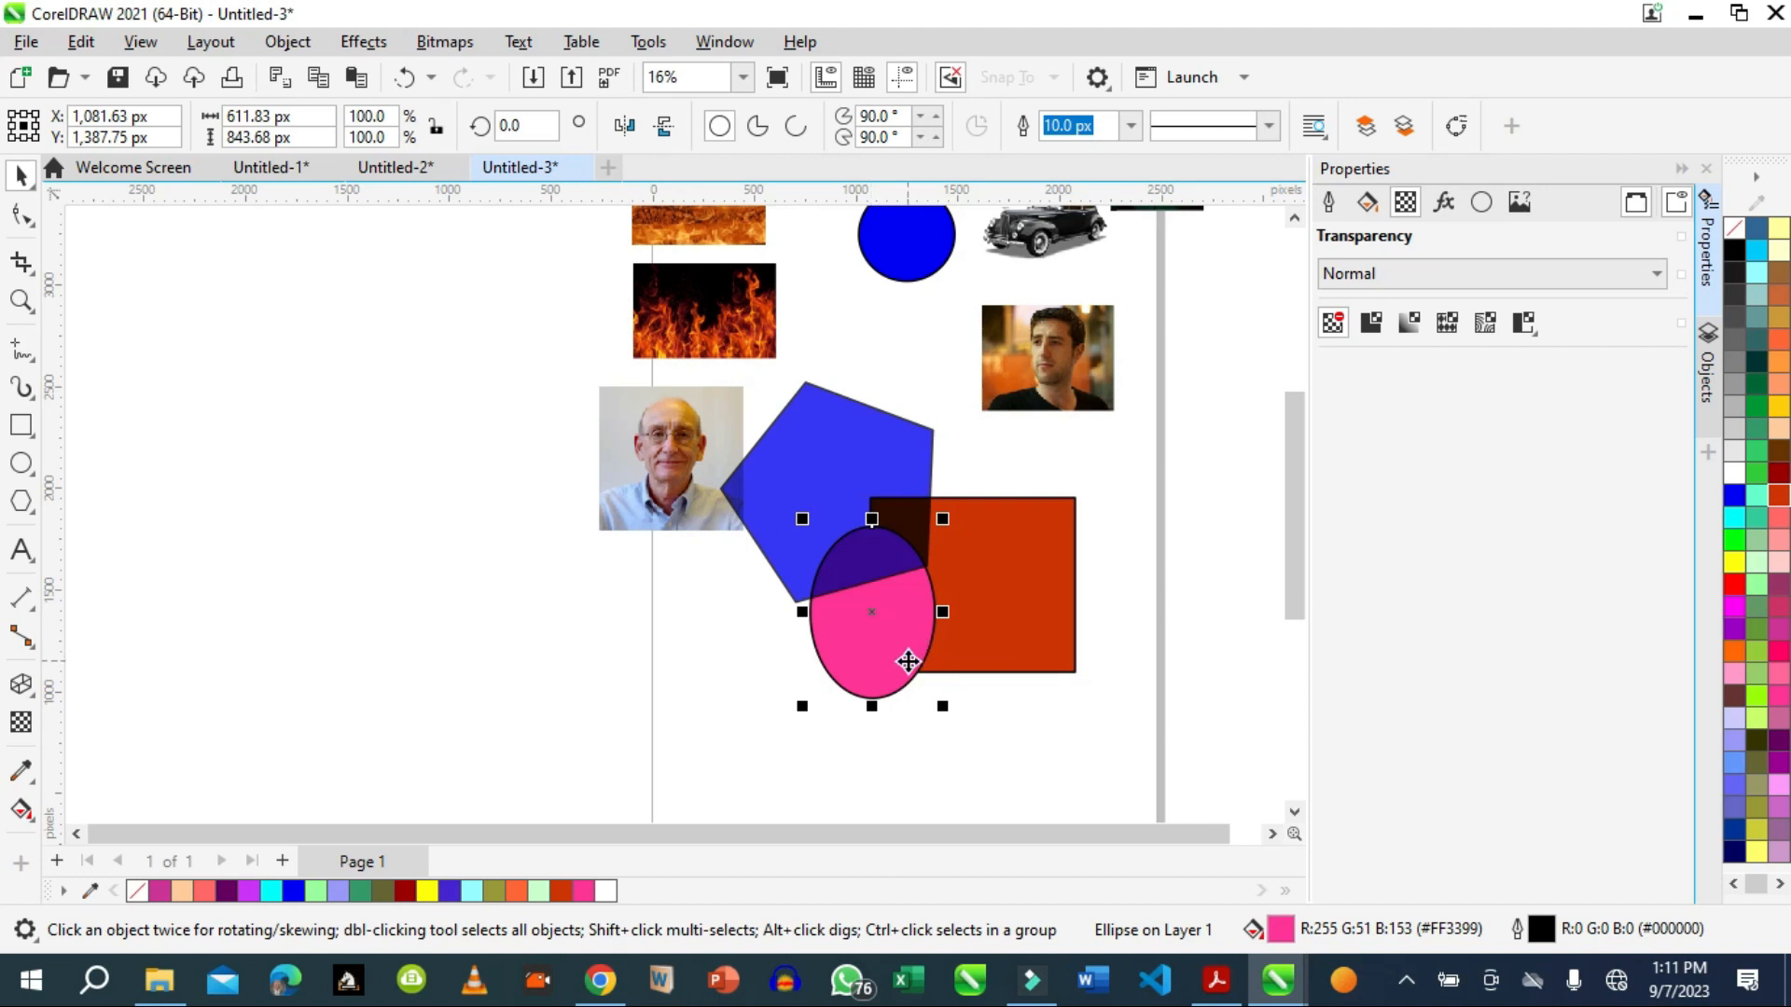
{"action": "left_click", "coordinate": [1372, 323]}
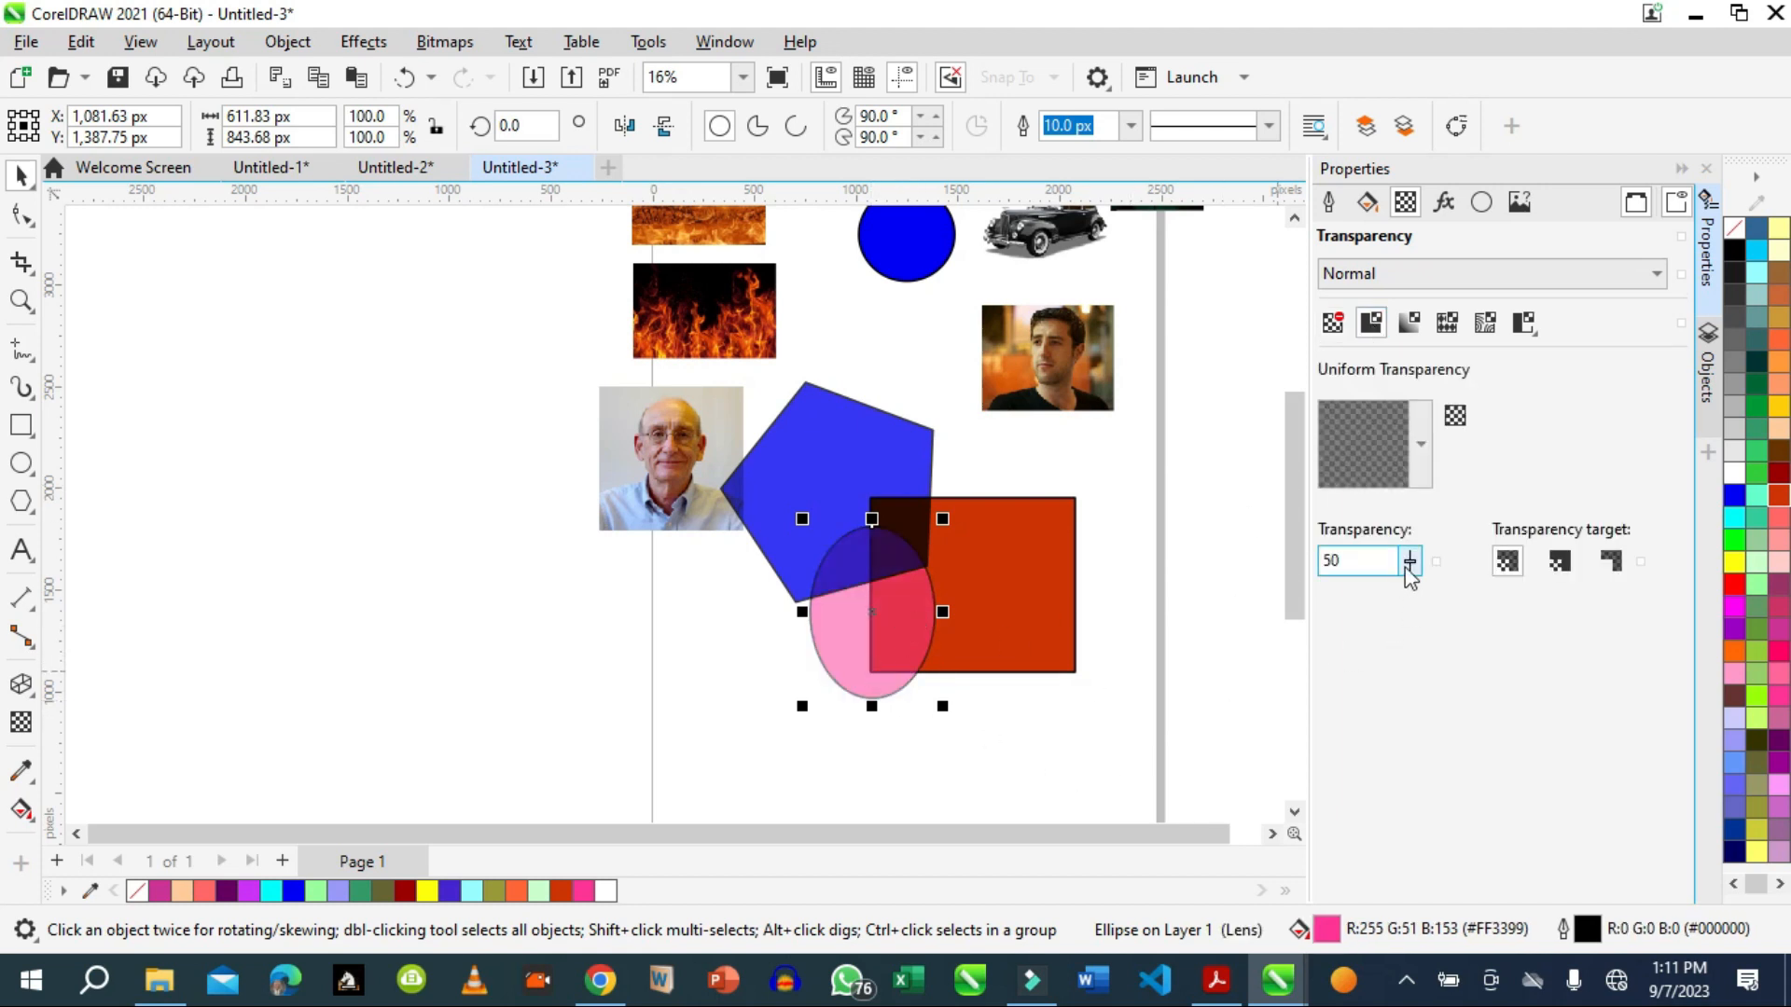
{"action": "left_click_drag", "start_coordinate": [1413, 563], "coordinate": [1413, 599]}
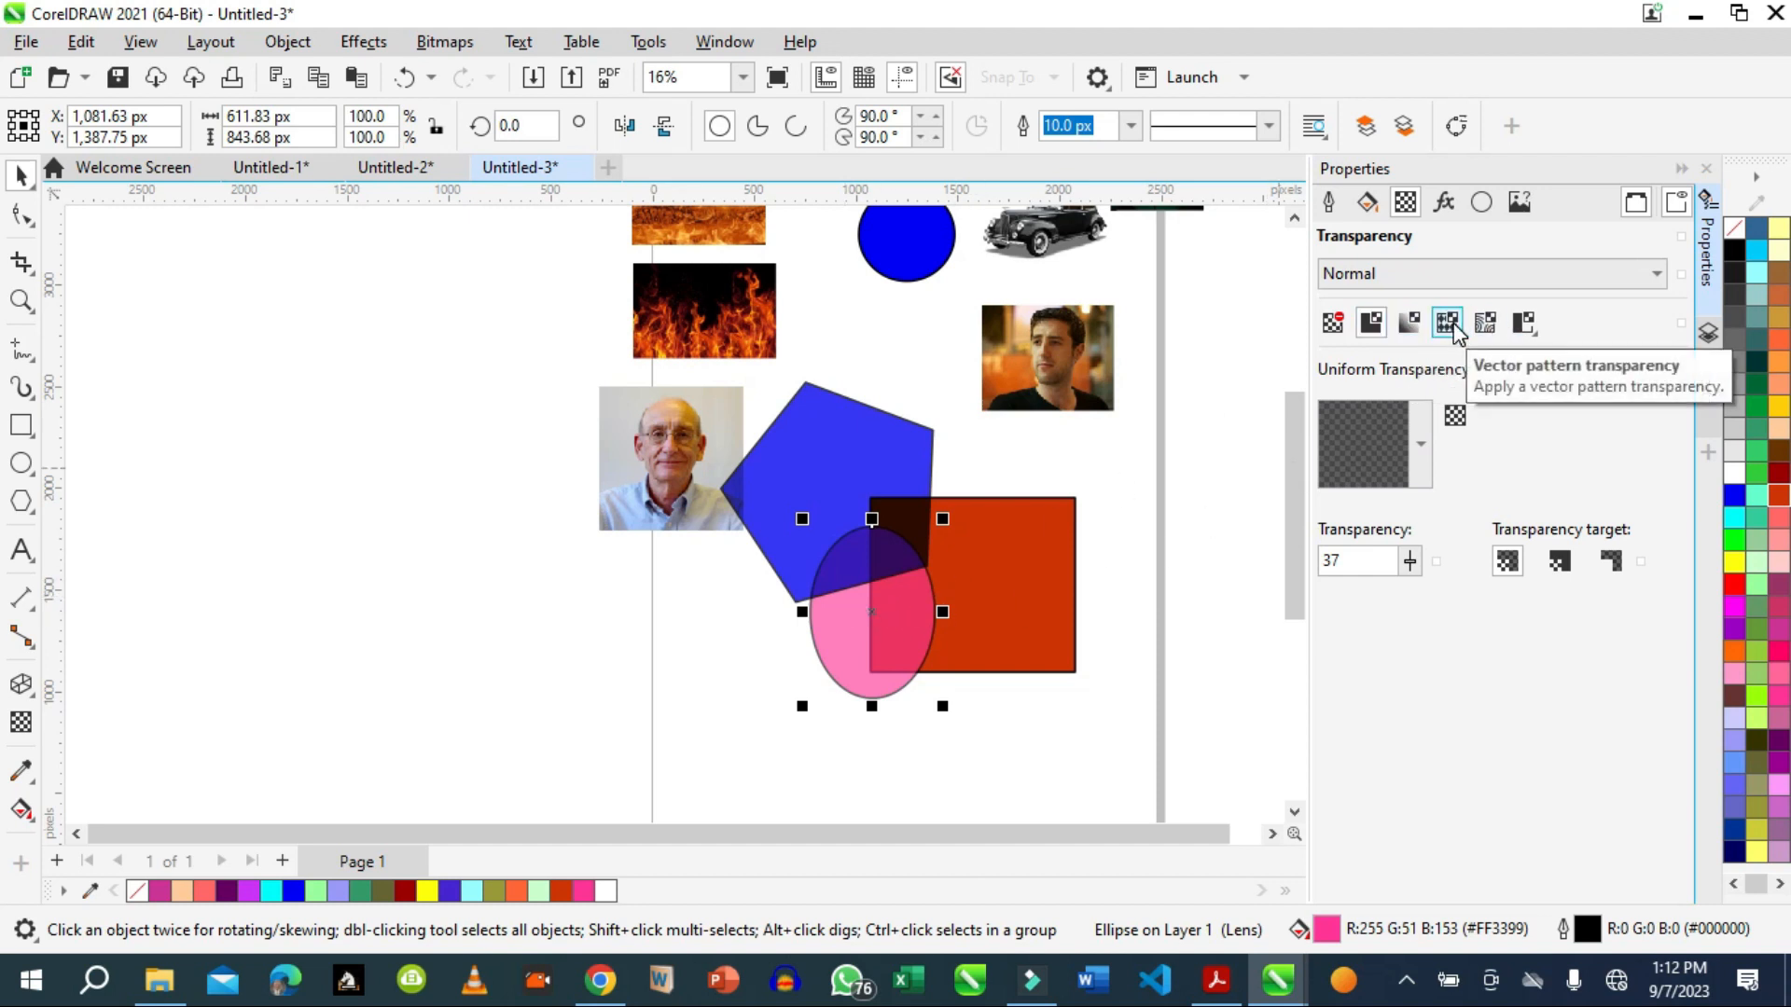
Move the blue pentagon, pink ellipse and red rectangle away from the page's middle, and enlarge the bald man's portrait there.
{"action": "left_click_drag", "start_coordinate": [840, 452], "coordinate": [475, 592]}
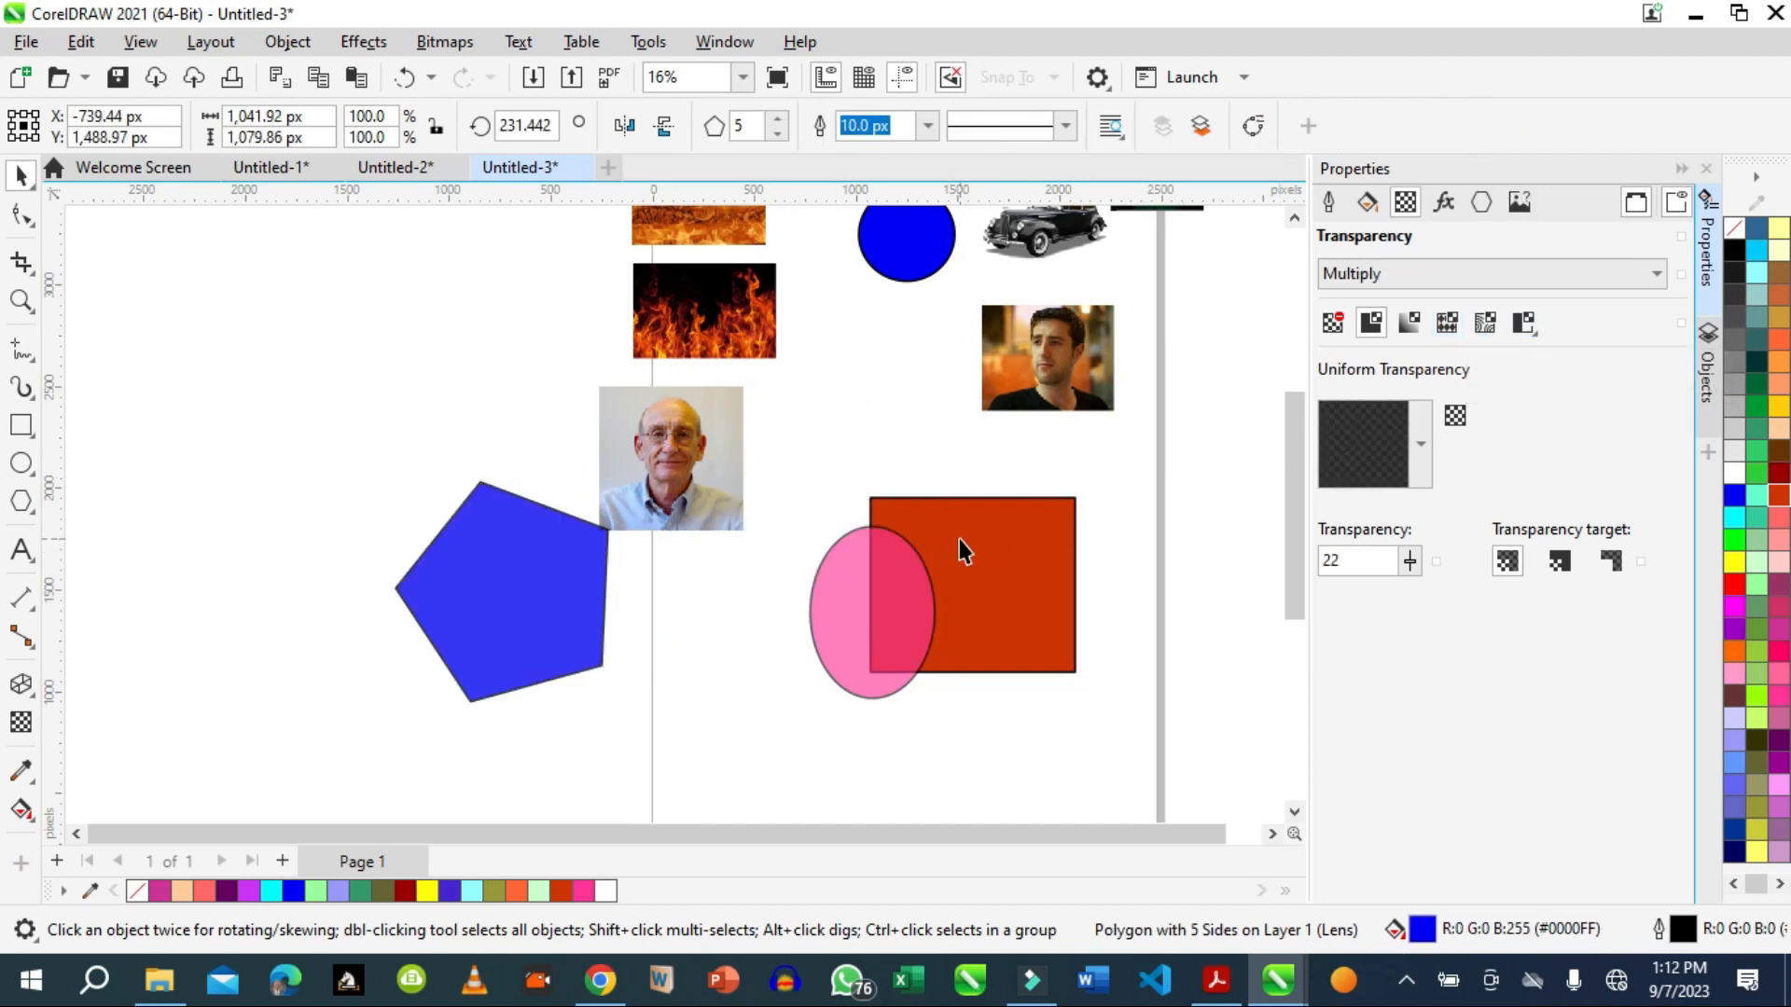
{"action": "left_click_drag", "start_coordinate": [959, 539], "coordinate": [1097, 557]}
{"action": "left_click_drag", "start_coordinate": [886, 618], "coordinate": [378, 631]}
{"action": "left_click_drag", "start_coordinate": [695, 525], "coordinate": [986, 685]}
{"action": "left_click_drag", "start_coordinate": [886, 567], "coordinate": [832, 560]}
{"action": "left_click_drag", "start_coordinate": [527, 585], "coordinate": [451, 472]}
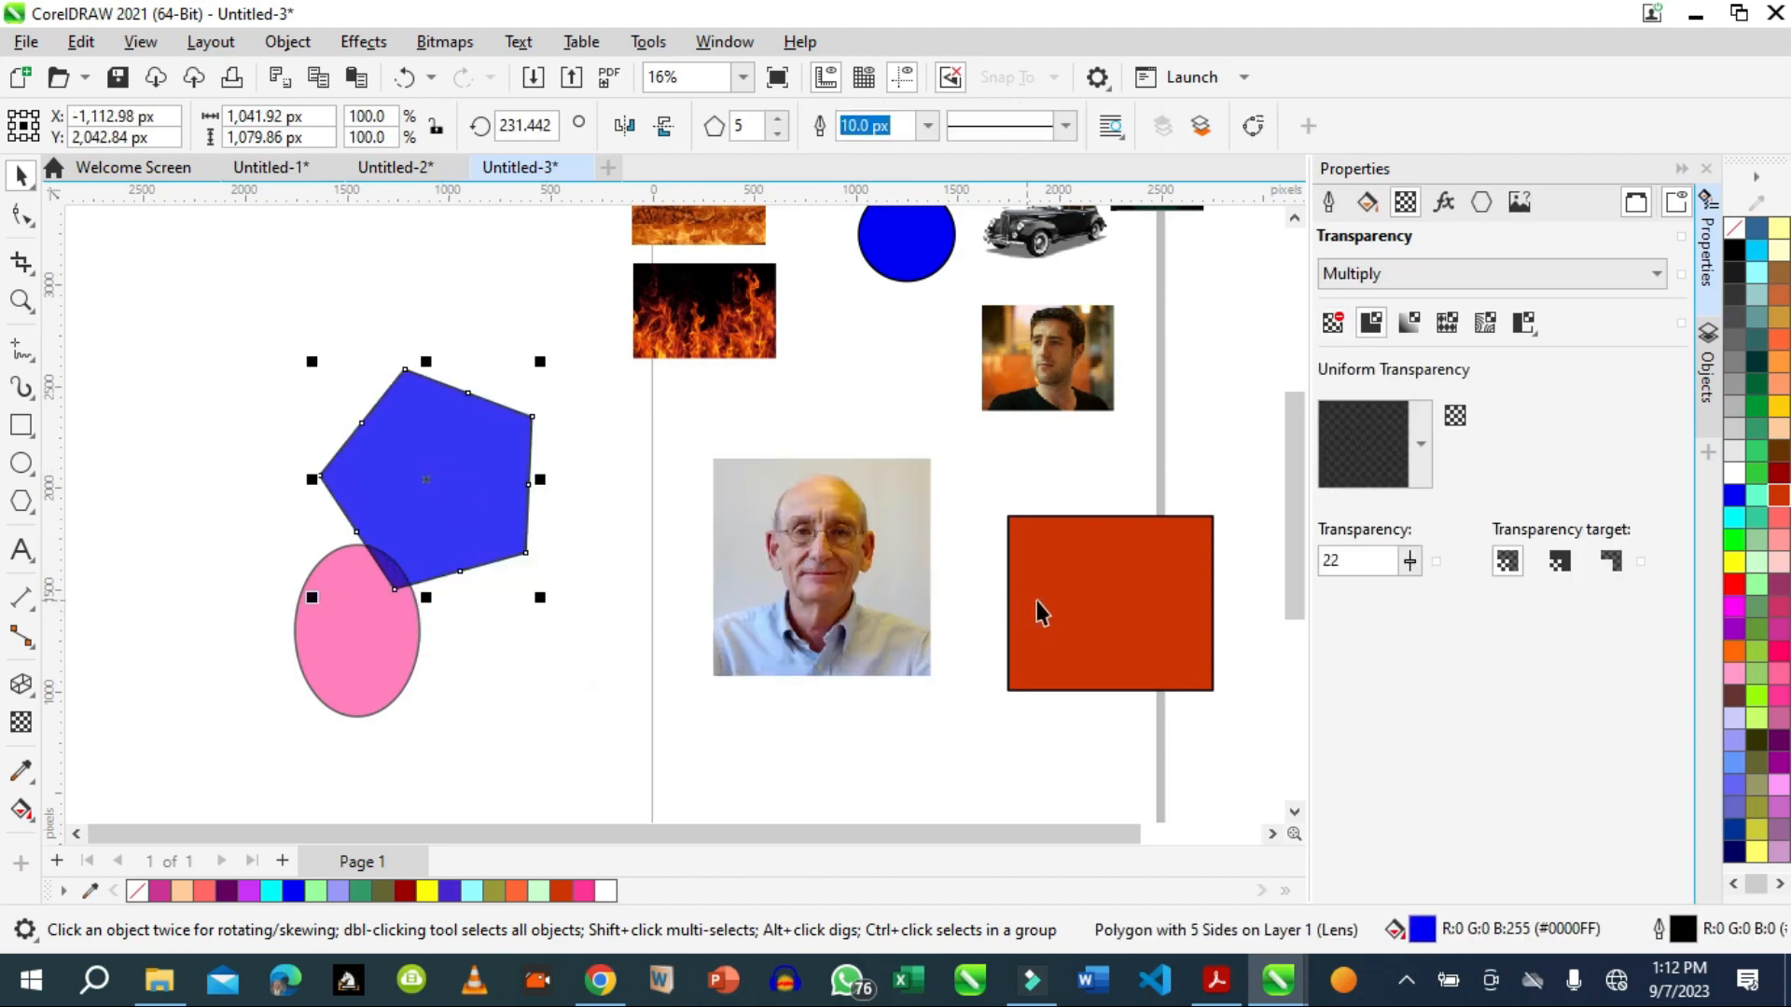
Draw a rectangle about 1,629 by 1,649 px over the bald man's portrait and fill it with pinkish red #CC3366.
{"action": "left_click", "coordinate": [21, 425]}
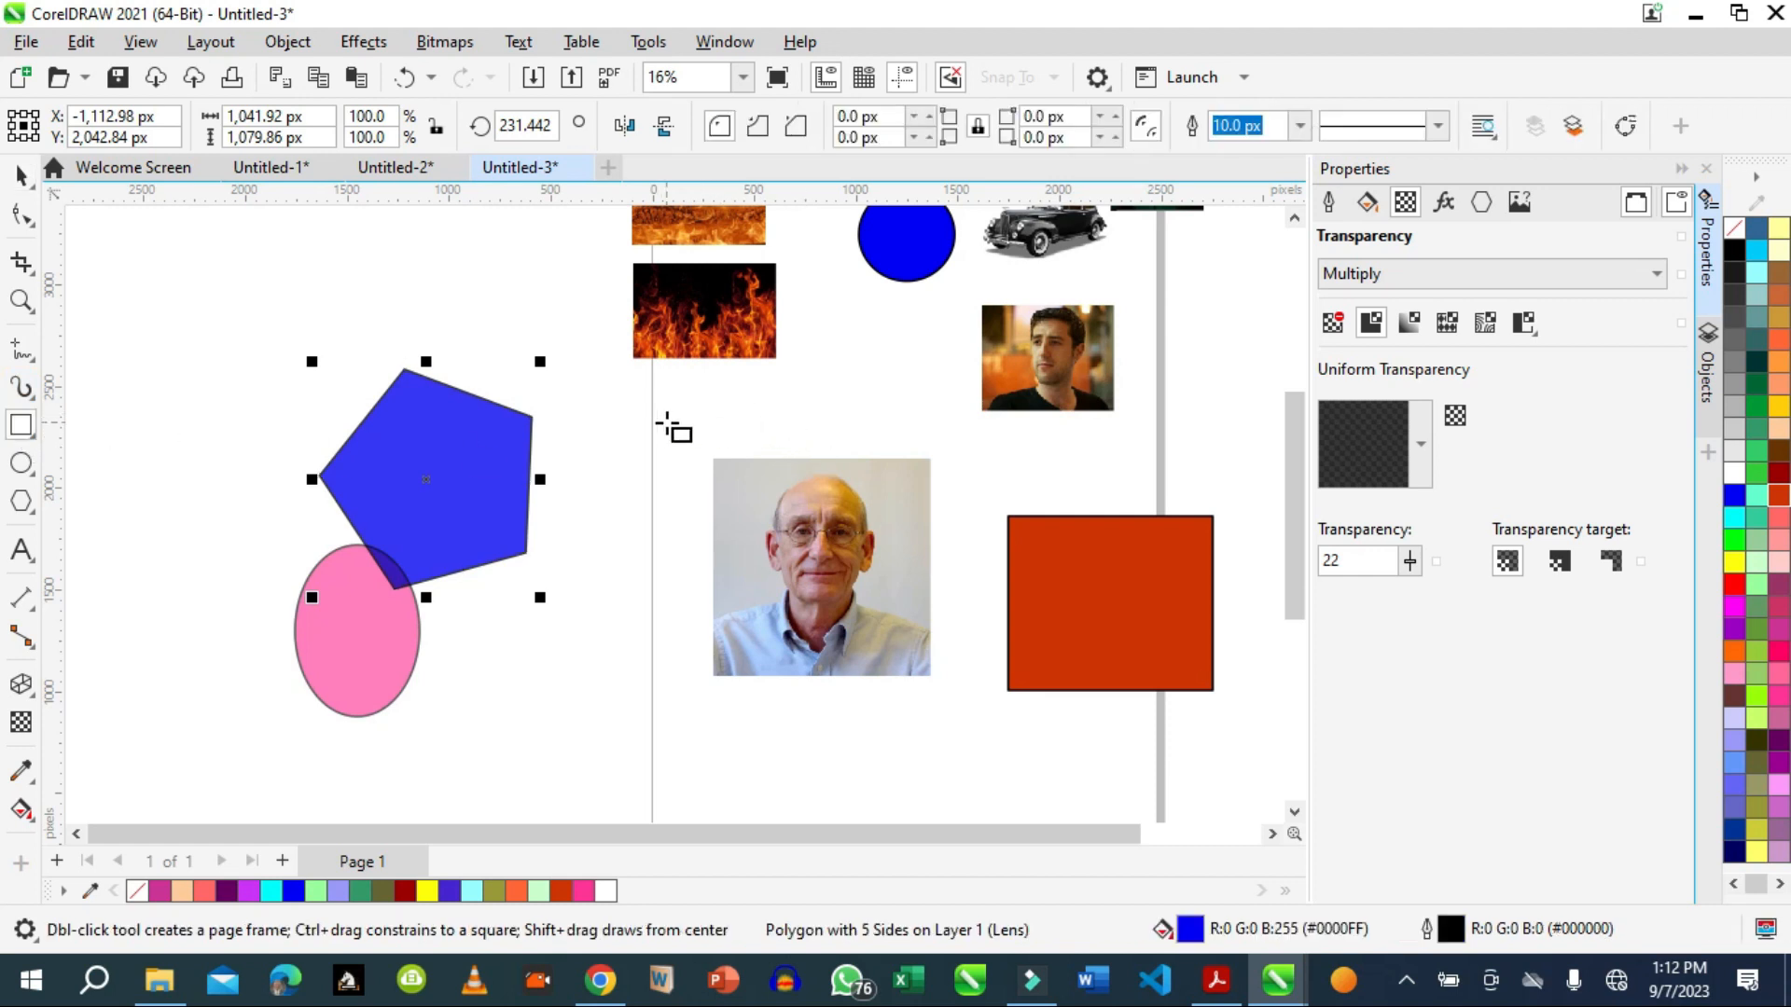
{"action": "left_click_drag", "start_coordinate": [666, 413], "coordinate": [998, 748]}
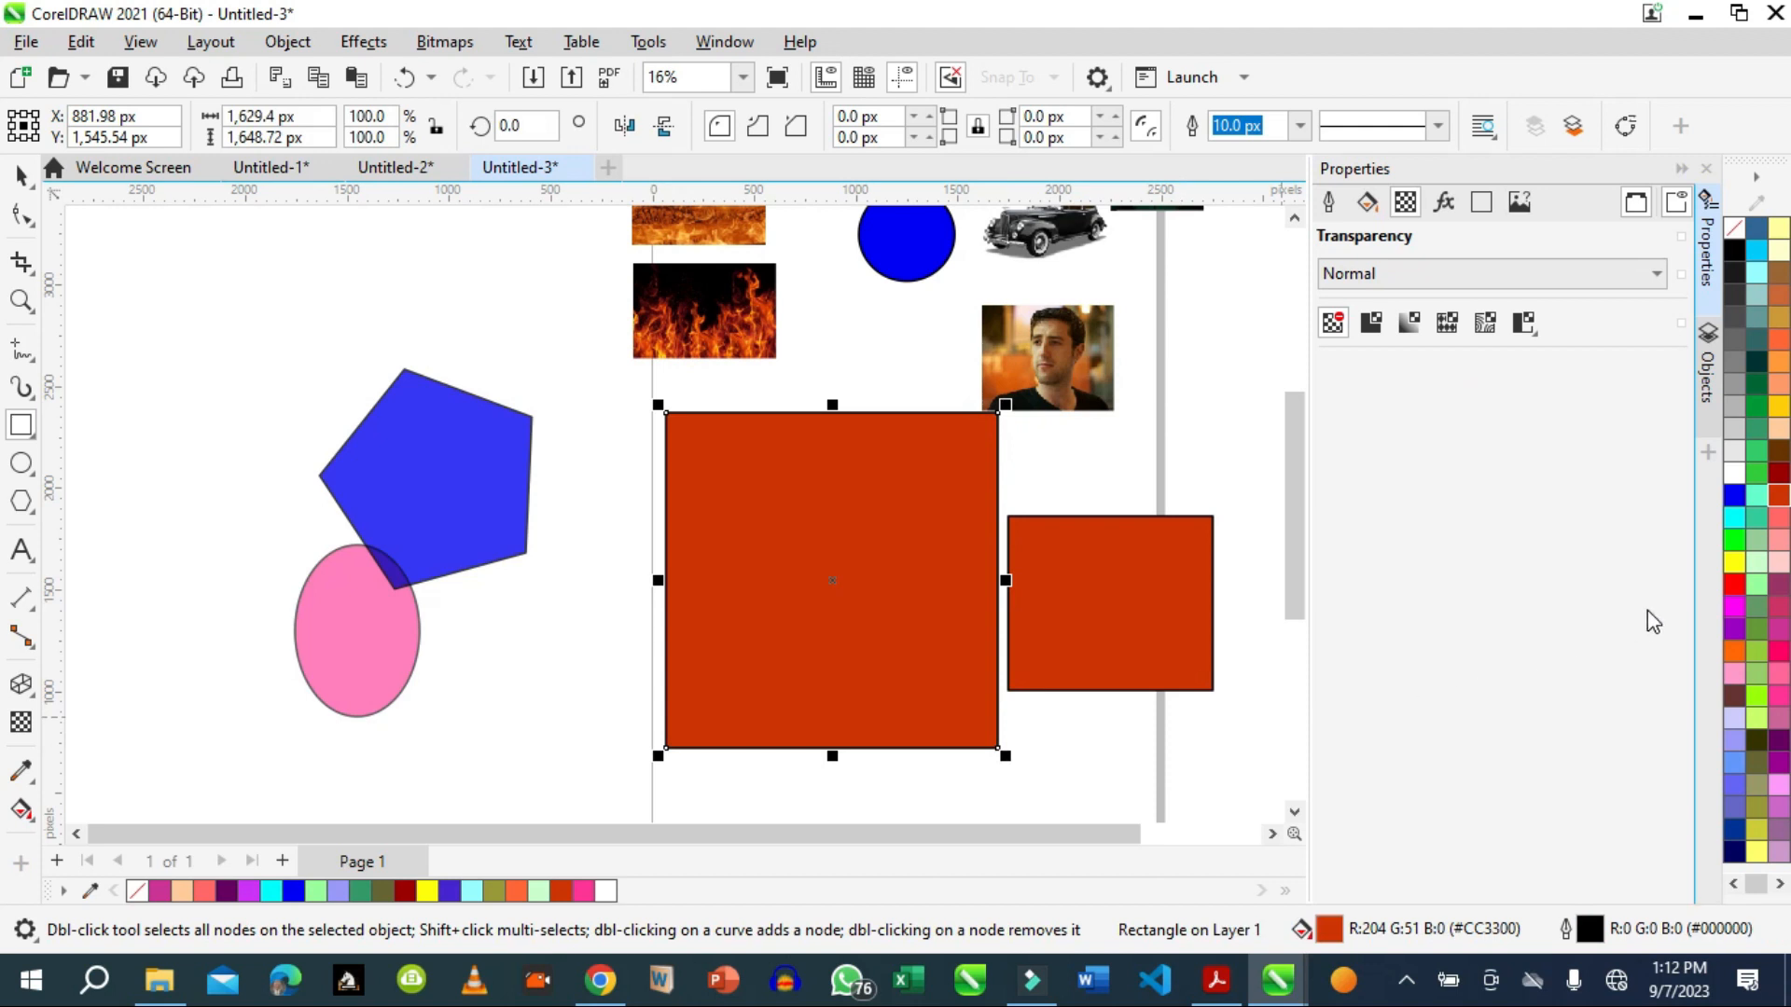
{"action": "left_click", "coordinate": [1780, 608]}
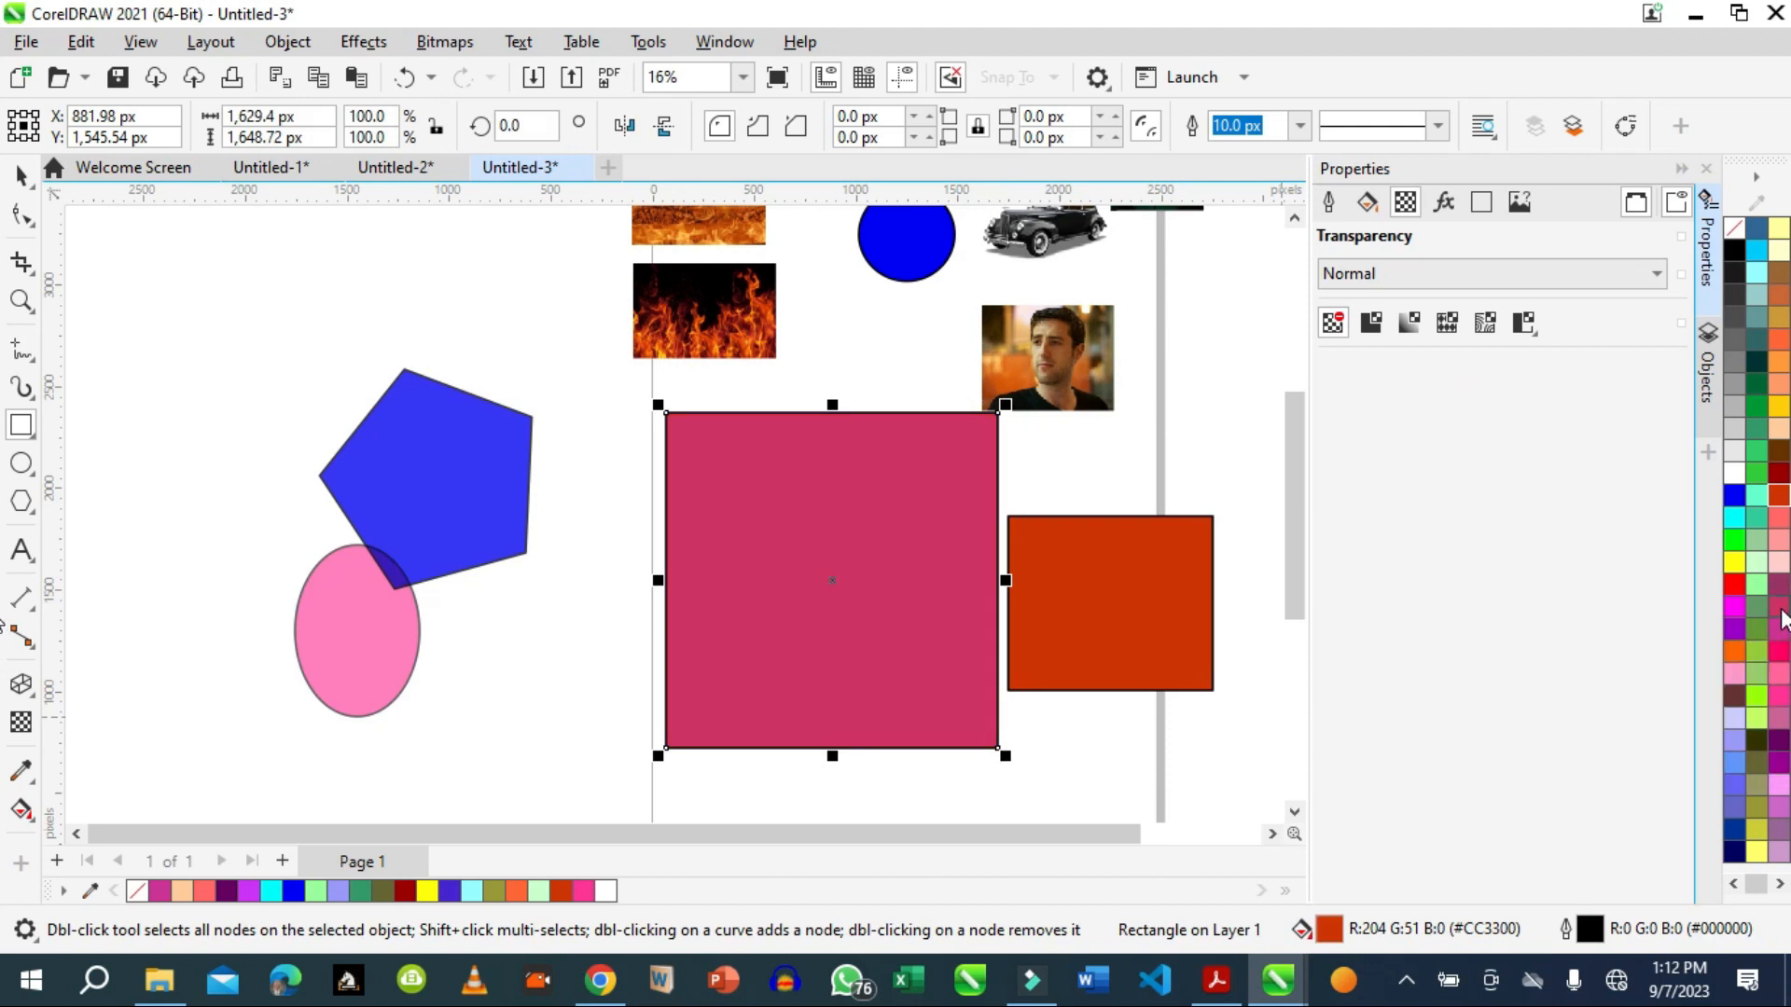
Apply a linear fountain transparency from the new rectangle's centre to its edge, and change the type to elliptical.
{"action": "left_click", "coordinate": [20, 723]}
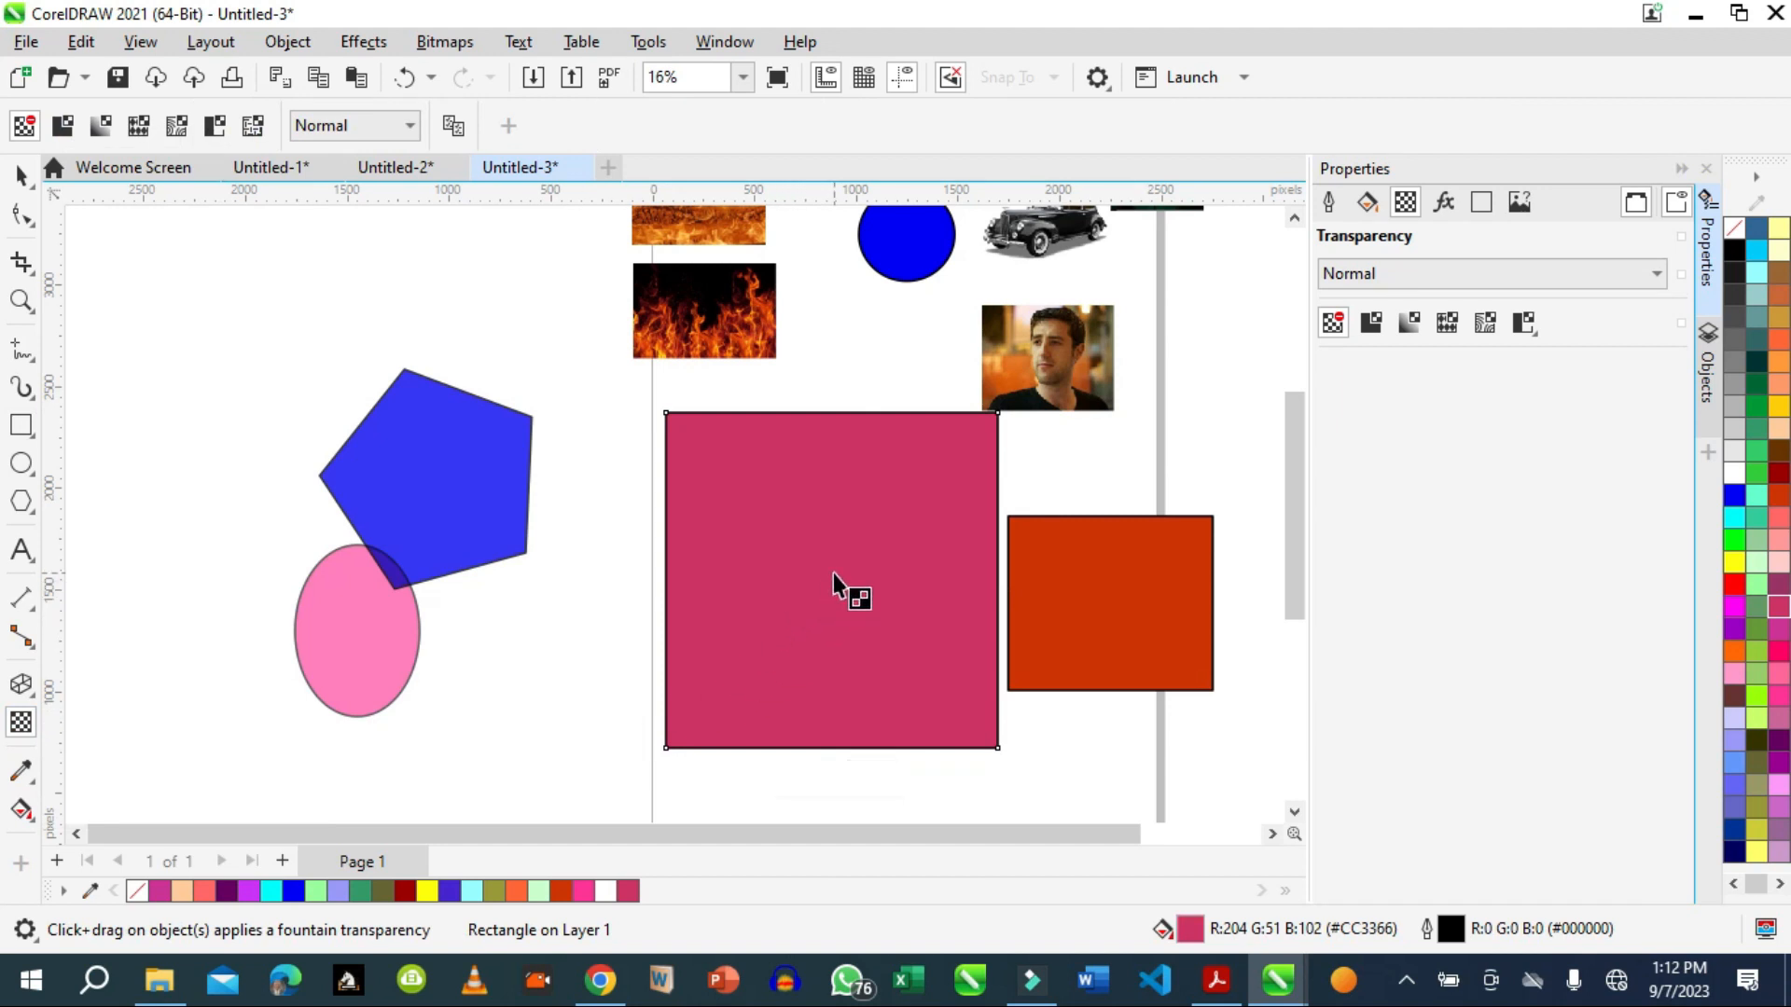
{"action": "left_click_drag", "start_coordinate": [833, 572], "coordinate": [1016, 573]}
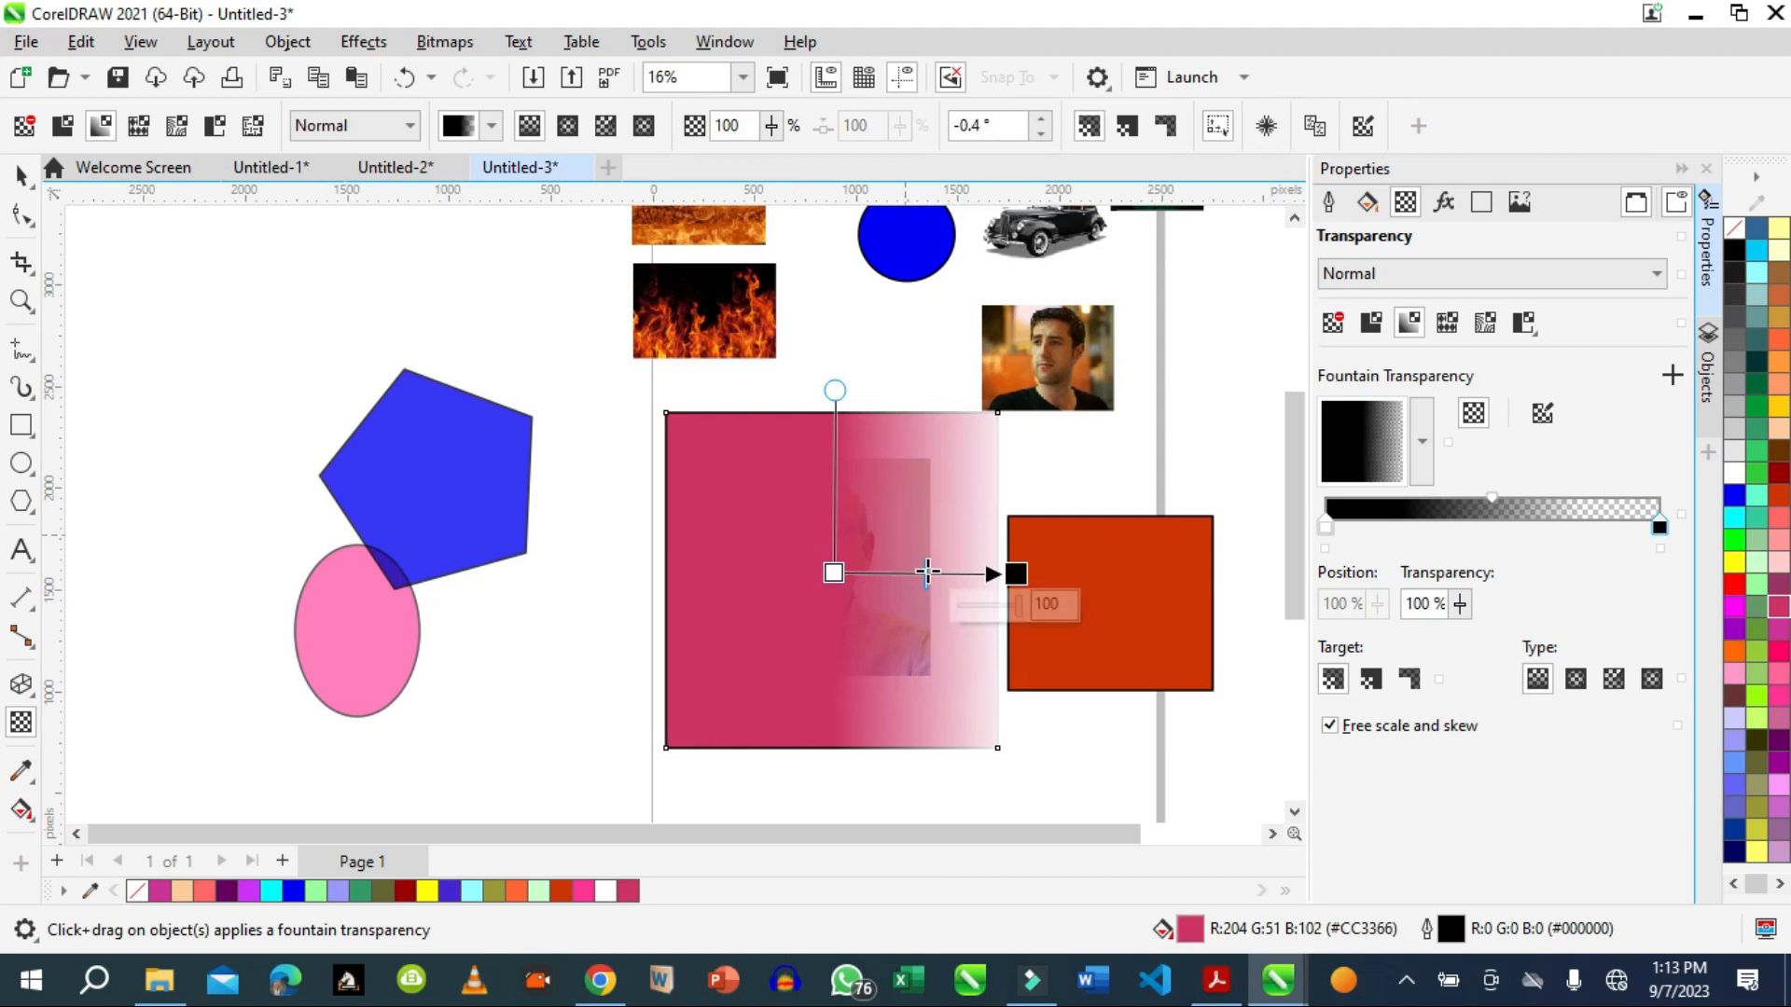
{"action": "left_click", "coordinate": [1577, 686]}
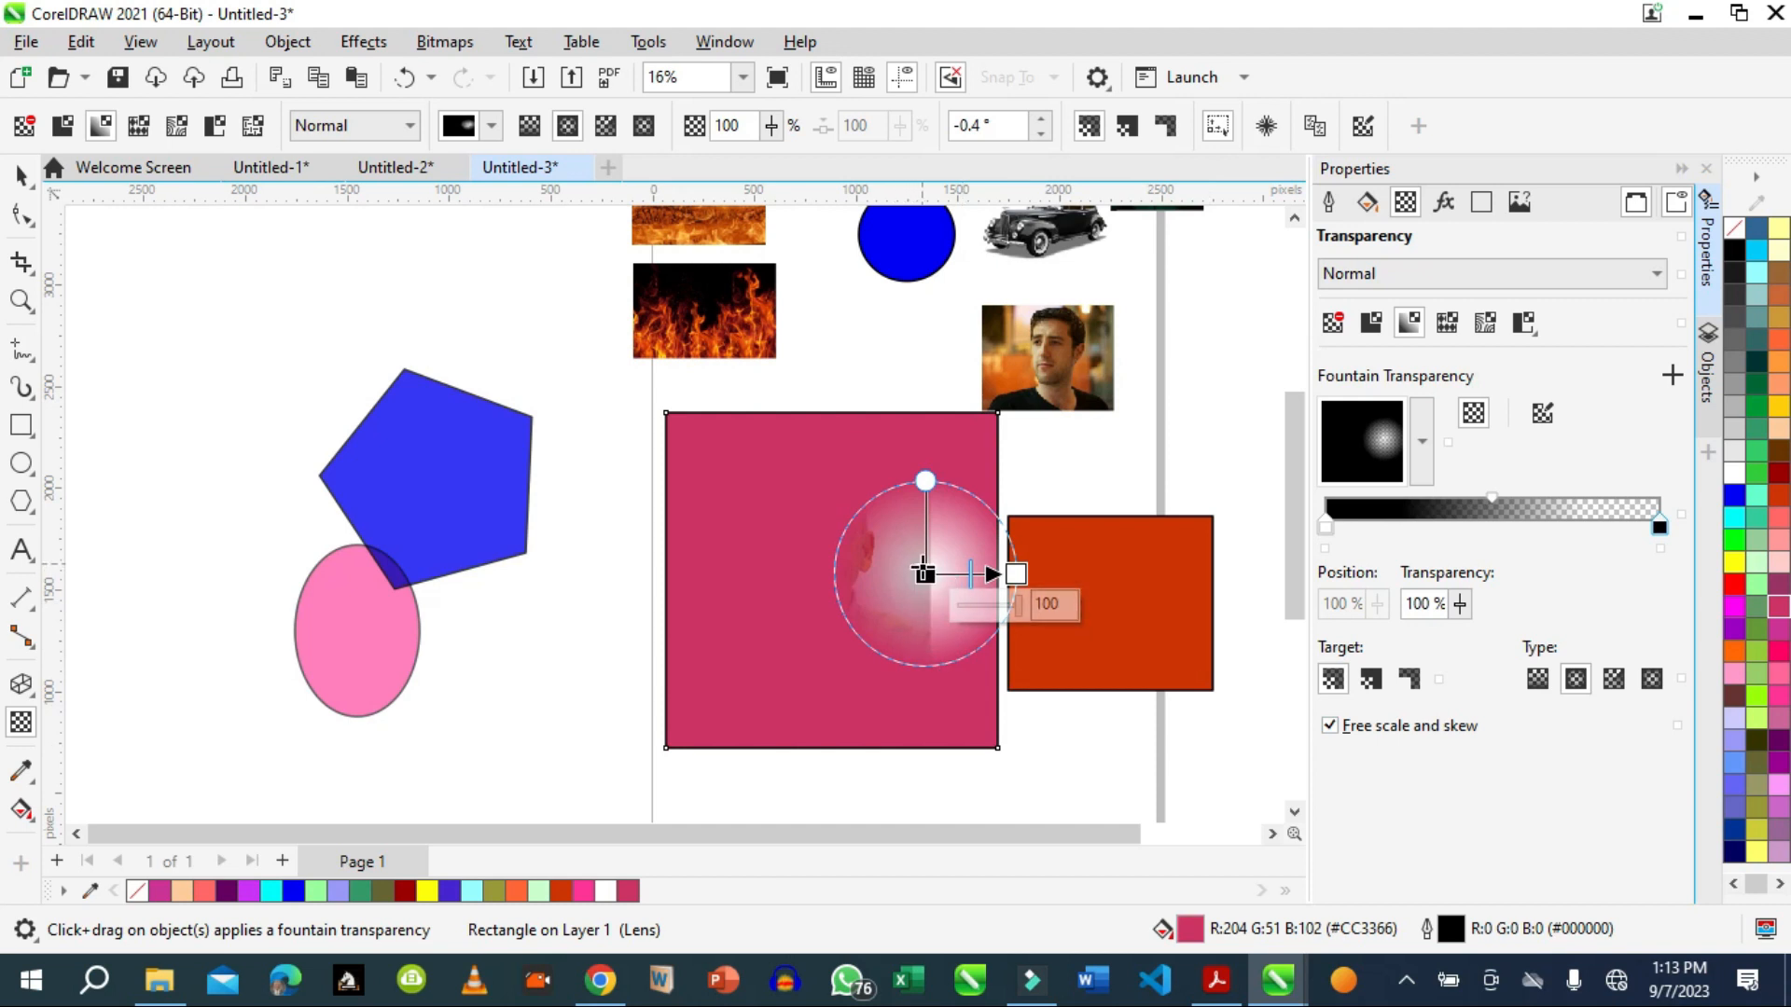
Centre the elliptical transparency on the portrait and adjust its outer radius to about the rectangle's edge.
{"action": "left_click_drag", "start_coordinate": [925, 574], "coordinate": [831, 565]}
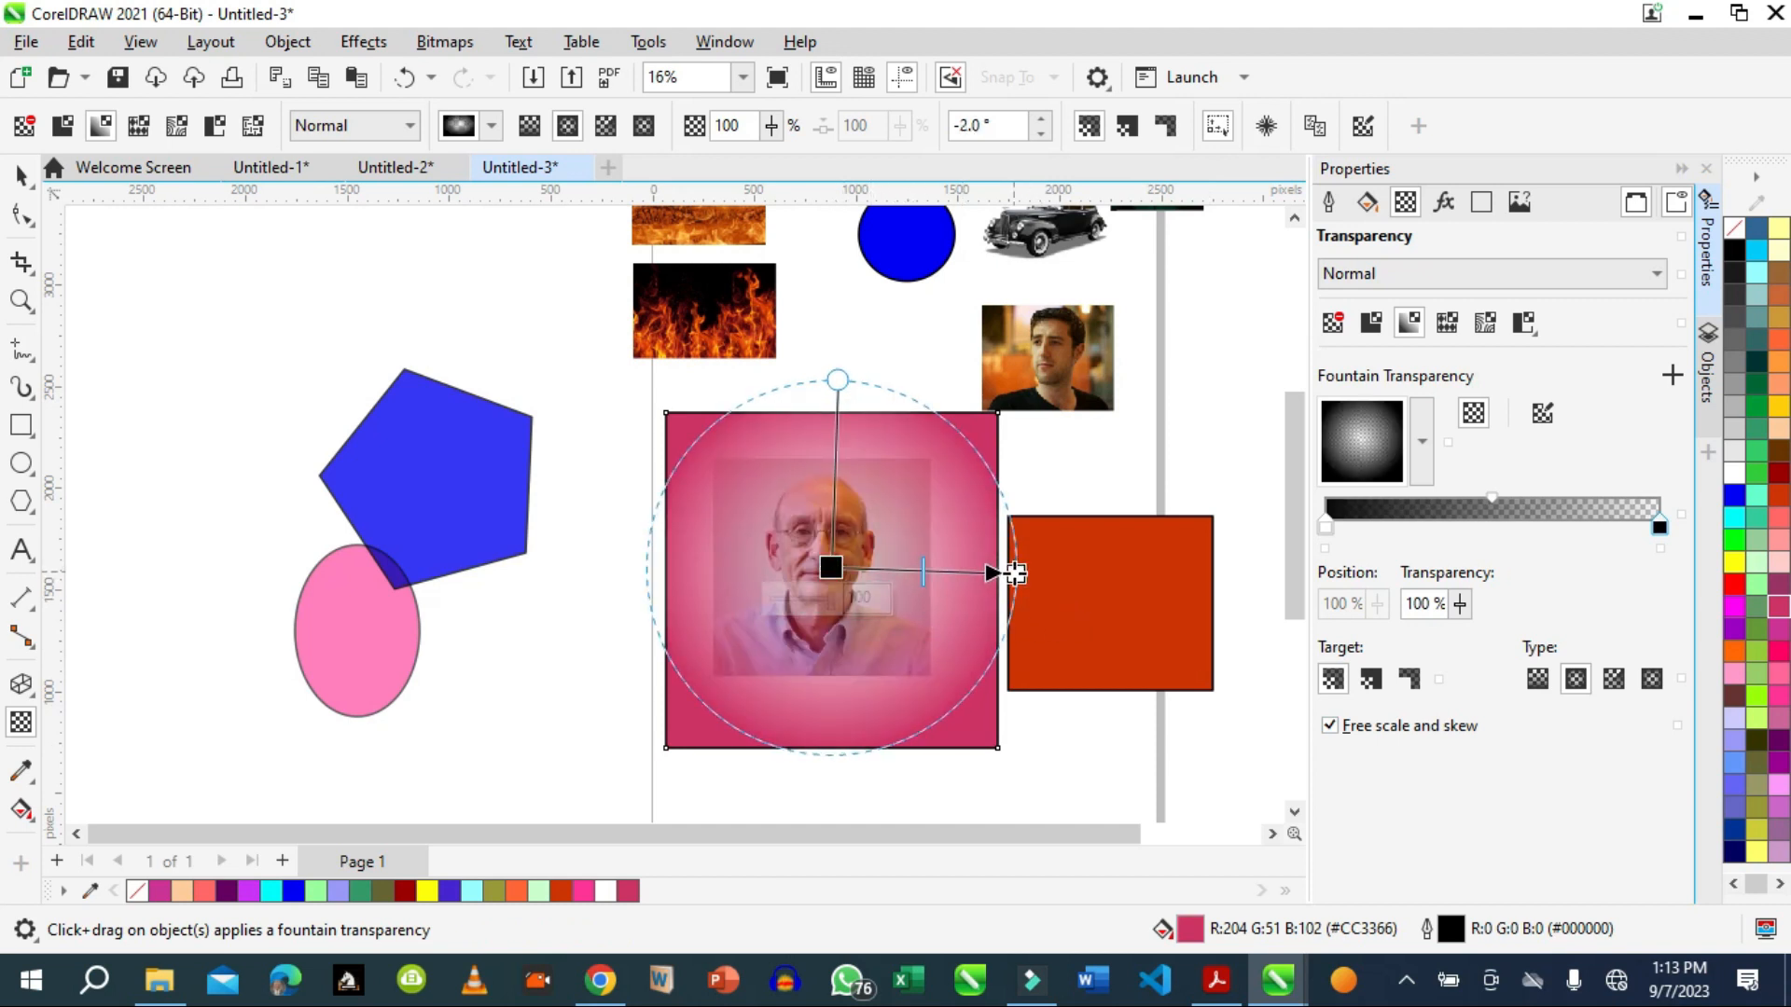
{"action": "left_click_drag", "start_coordinate": [1008, 571], "coordinate": [952, 558]}
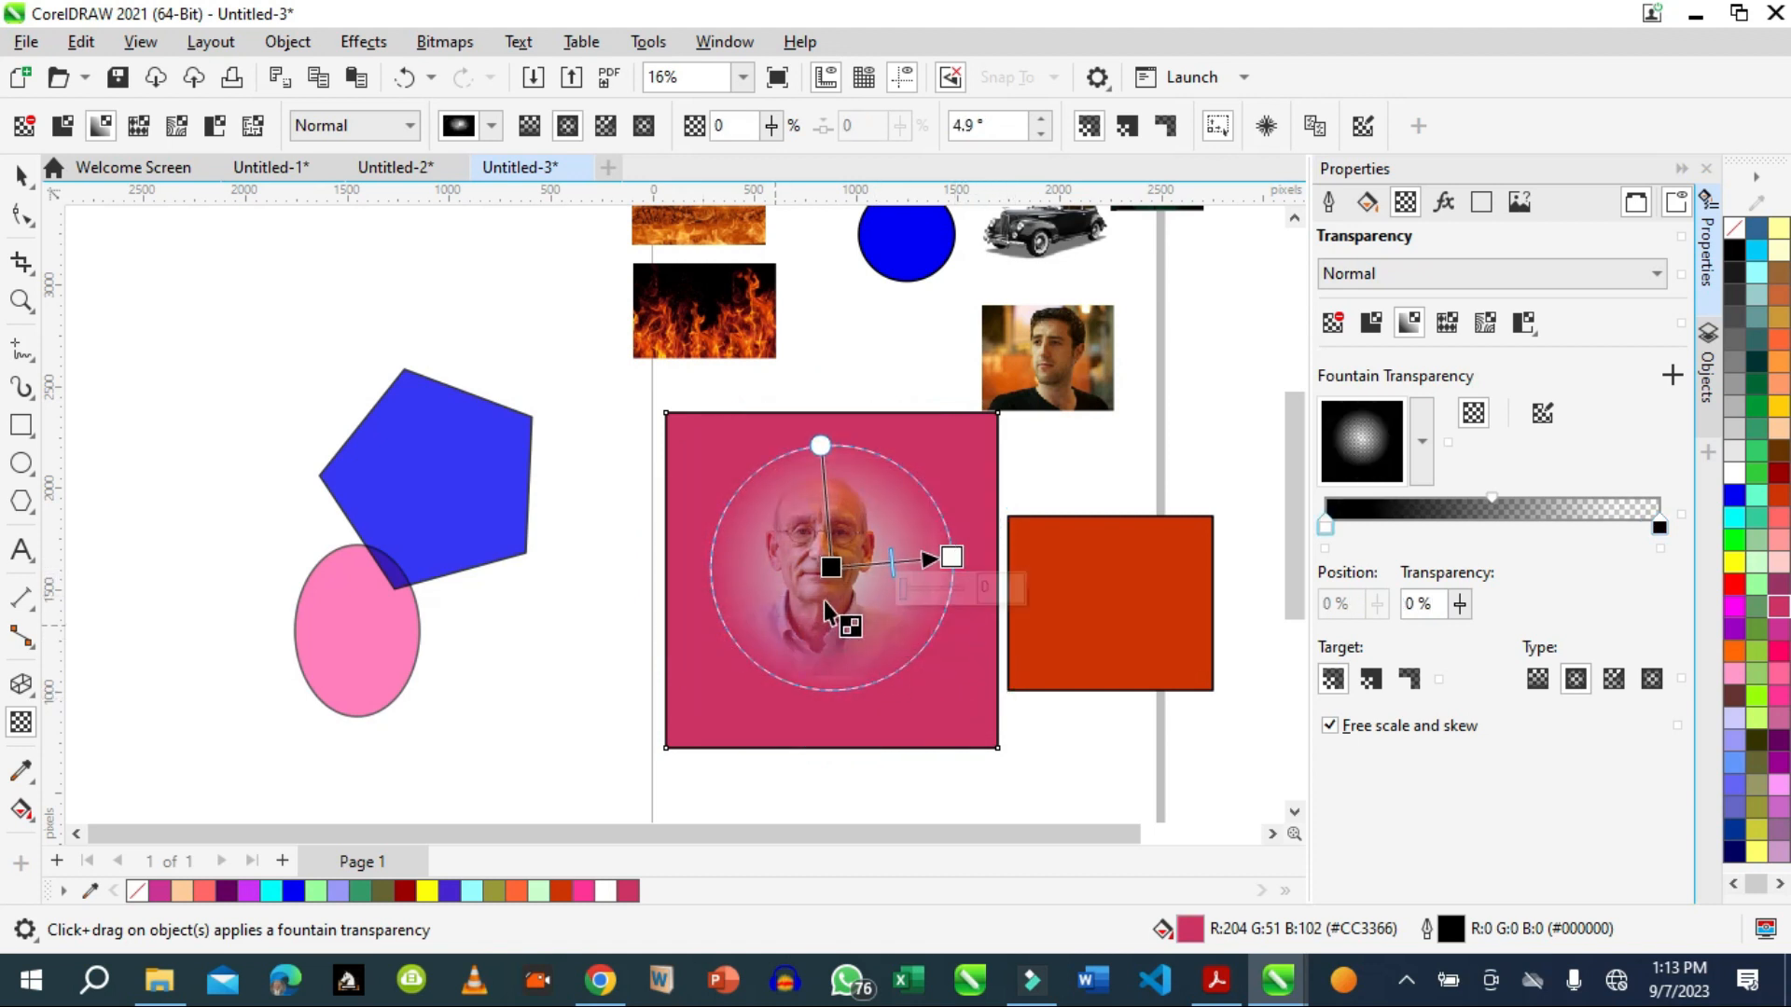
{"action": "left_click_drag", "start_coordinate": [952, 558], "coordinate": [1009, 543]}
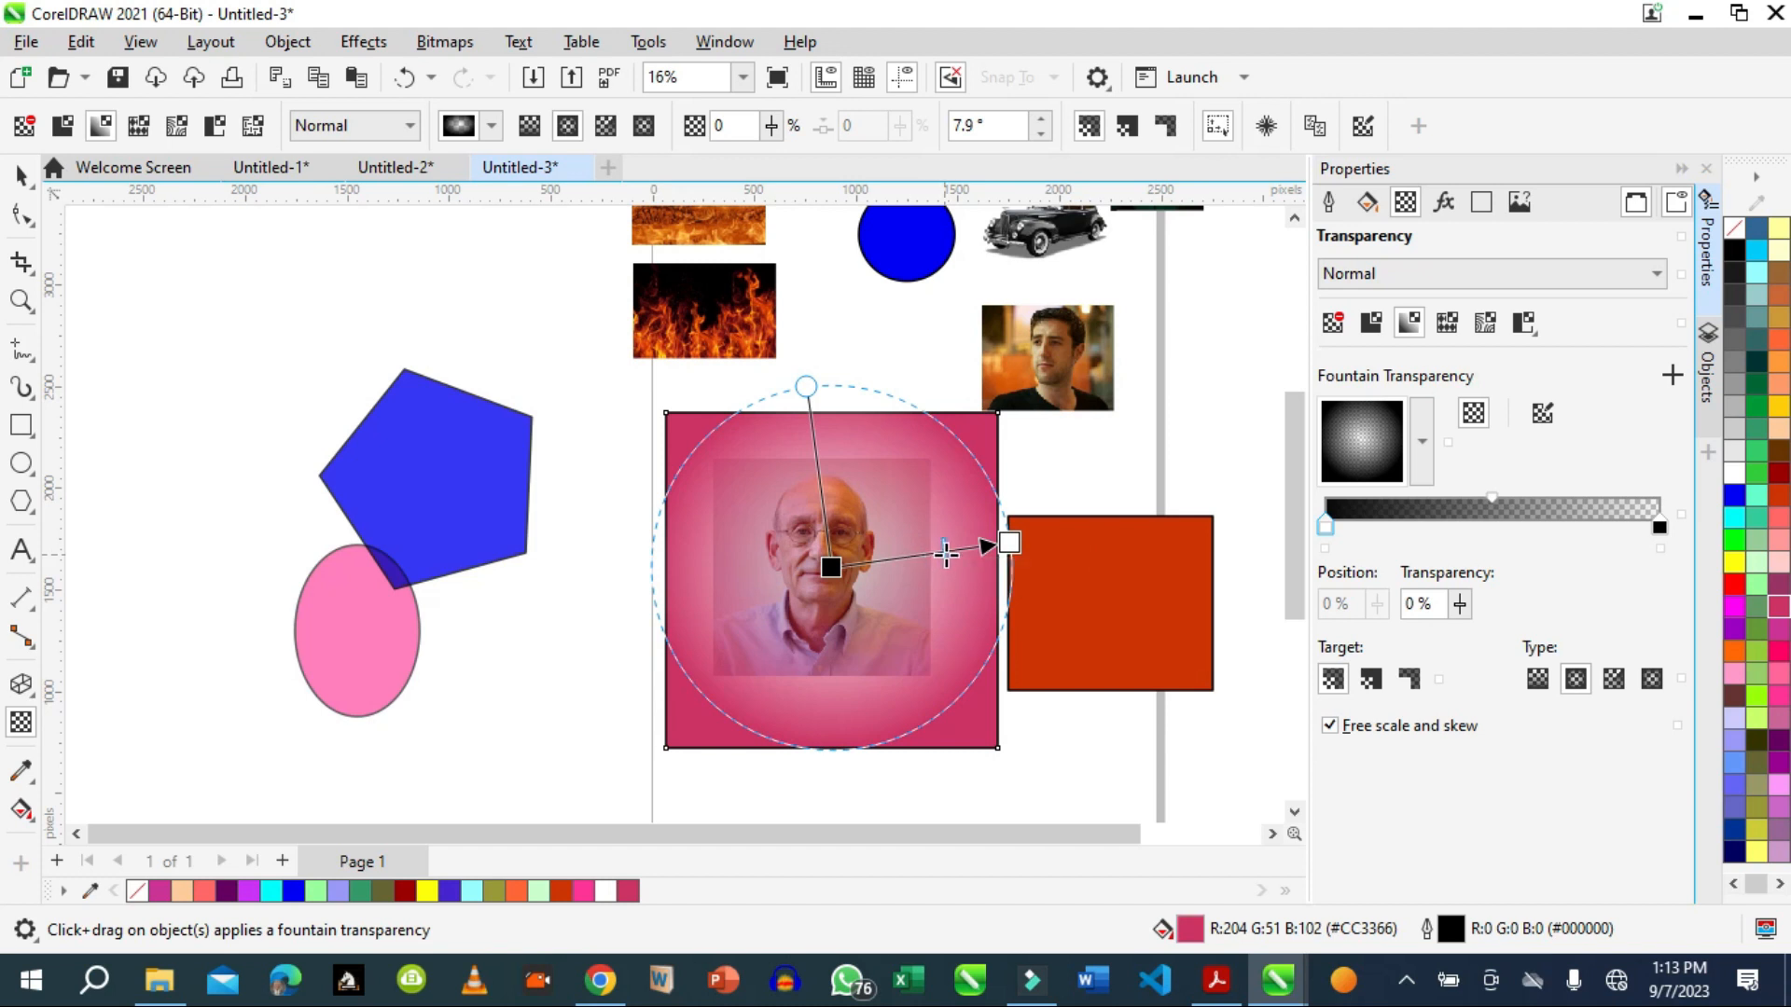
Try different midpoint positions and outer radii for the rectangle's elliptical transparency around the portrait.
{"action": "mouse_move", "coordinate": [938, 555]}
{"action": "left_mouse_down"}
{"action": "mouse_move", "coordinate": [907, 562]}
{"action": "mouse_move", "coordinate": [963, 550]}
{"action": "left_mouse_up"}
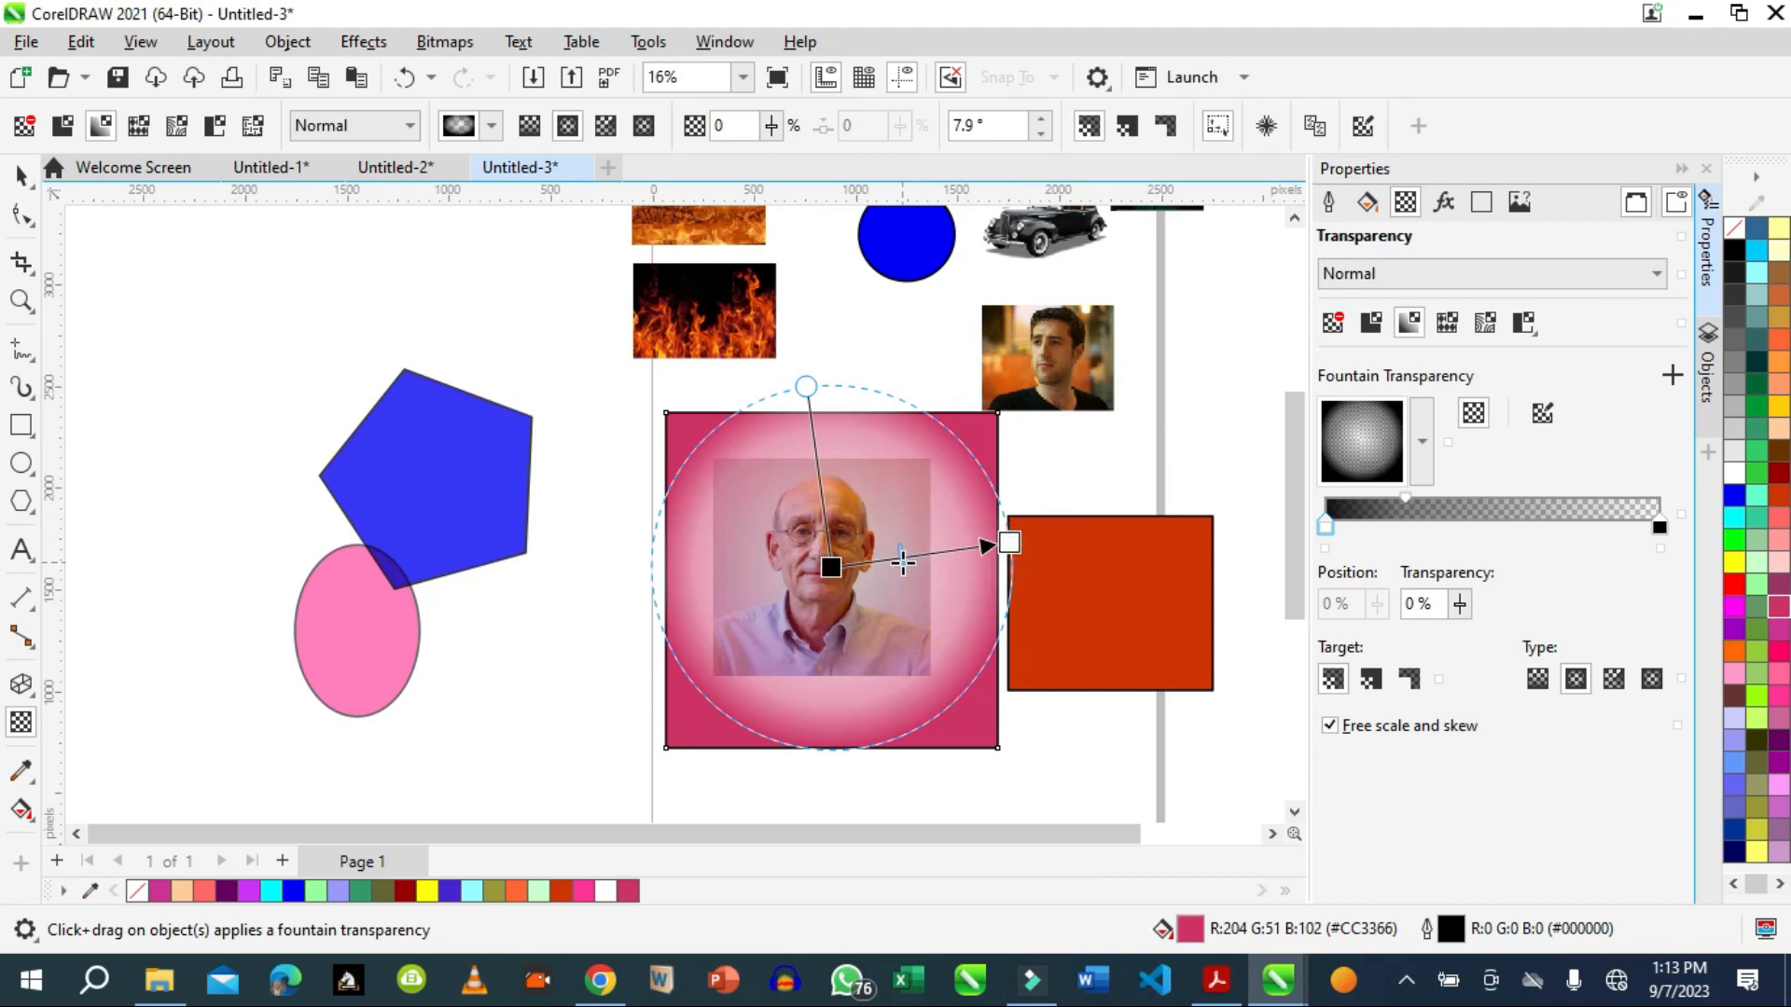
{"action": "left_click_drag", "start_coordinate": [902, 562], "coordinate": [901, 563]}
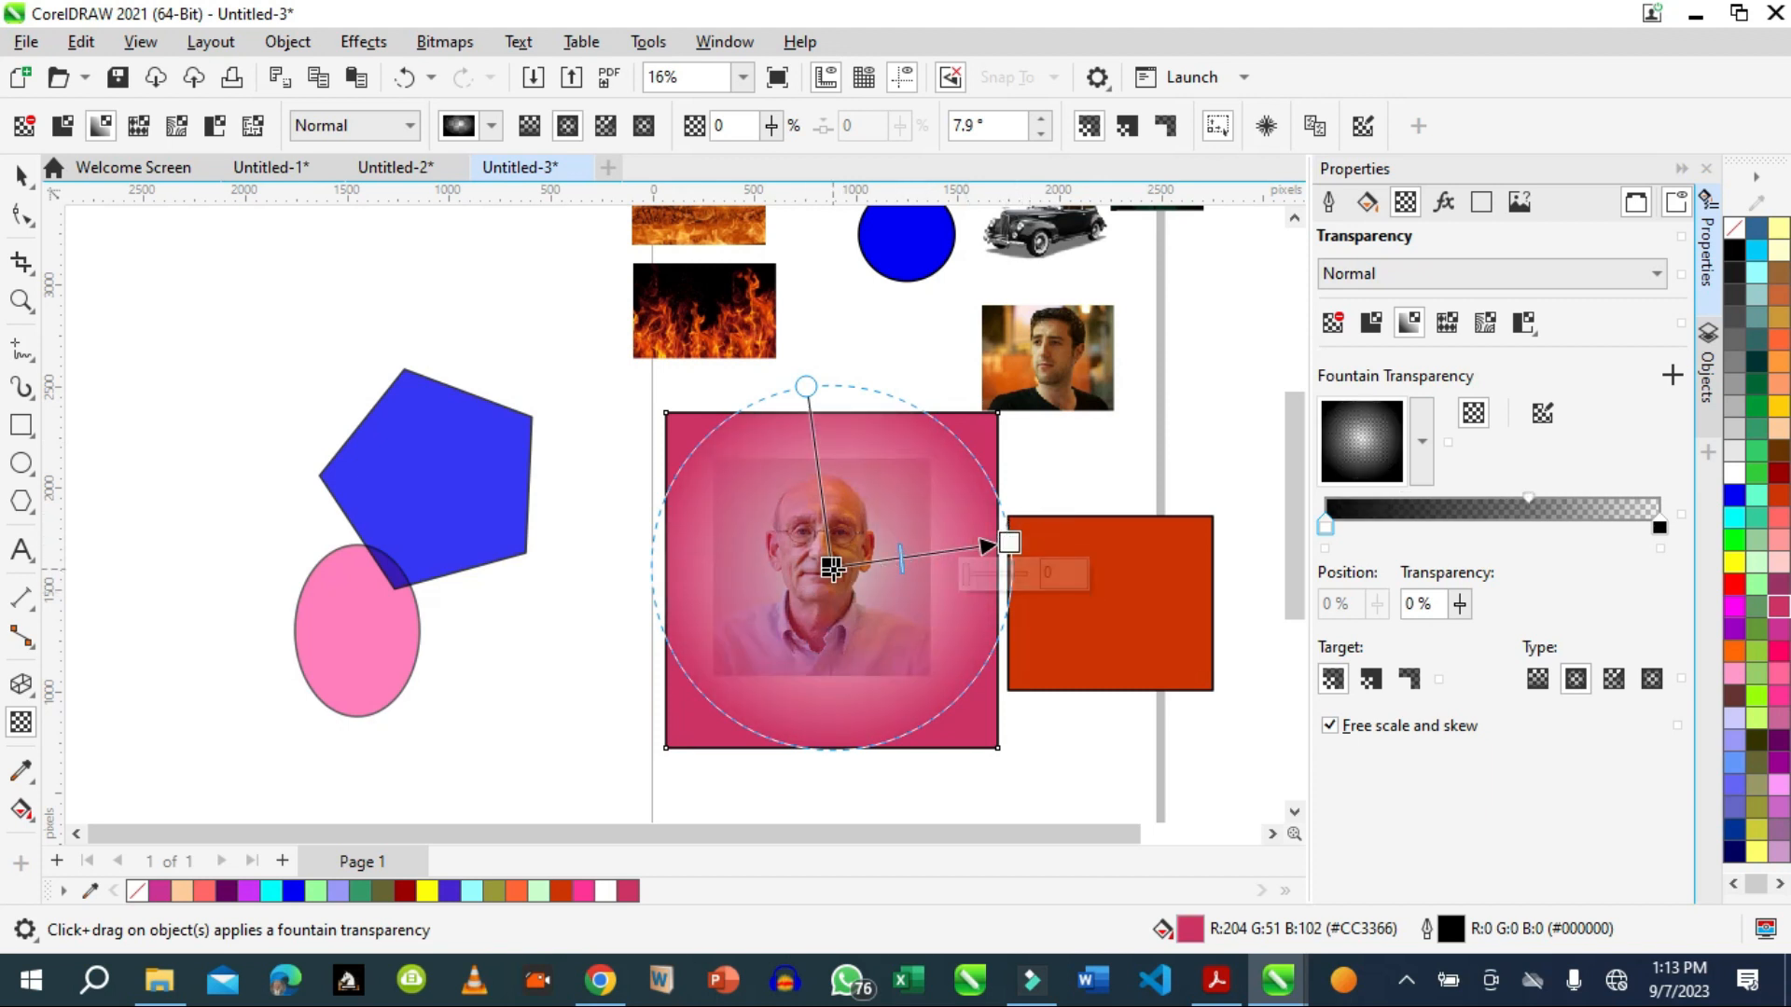
{"action": "left_click_drag", "start_coordinate": [1009, 542], "coordinate": [1169, 505]}
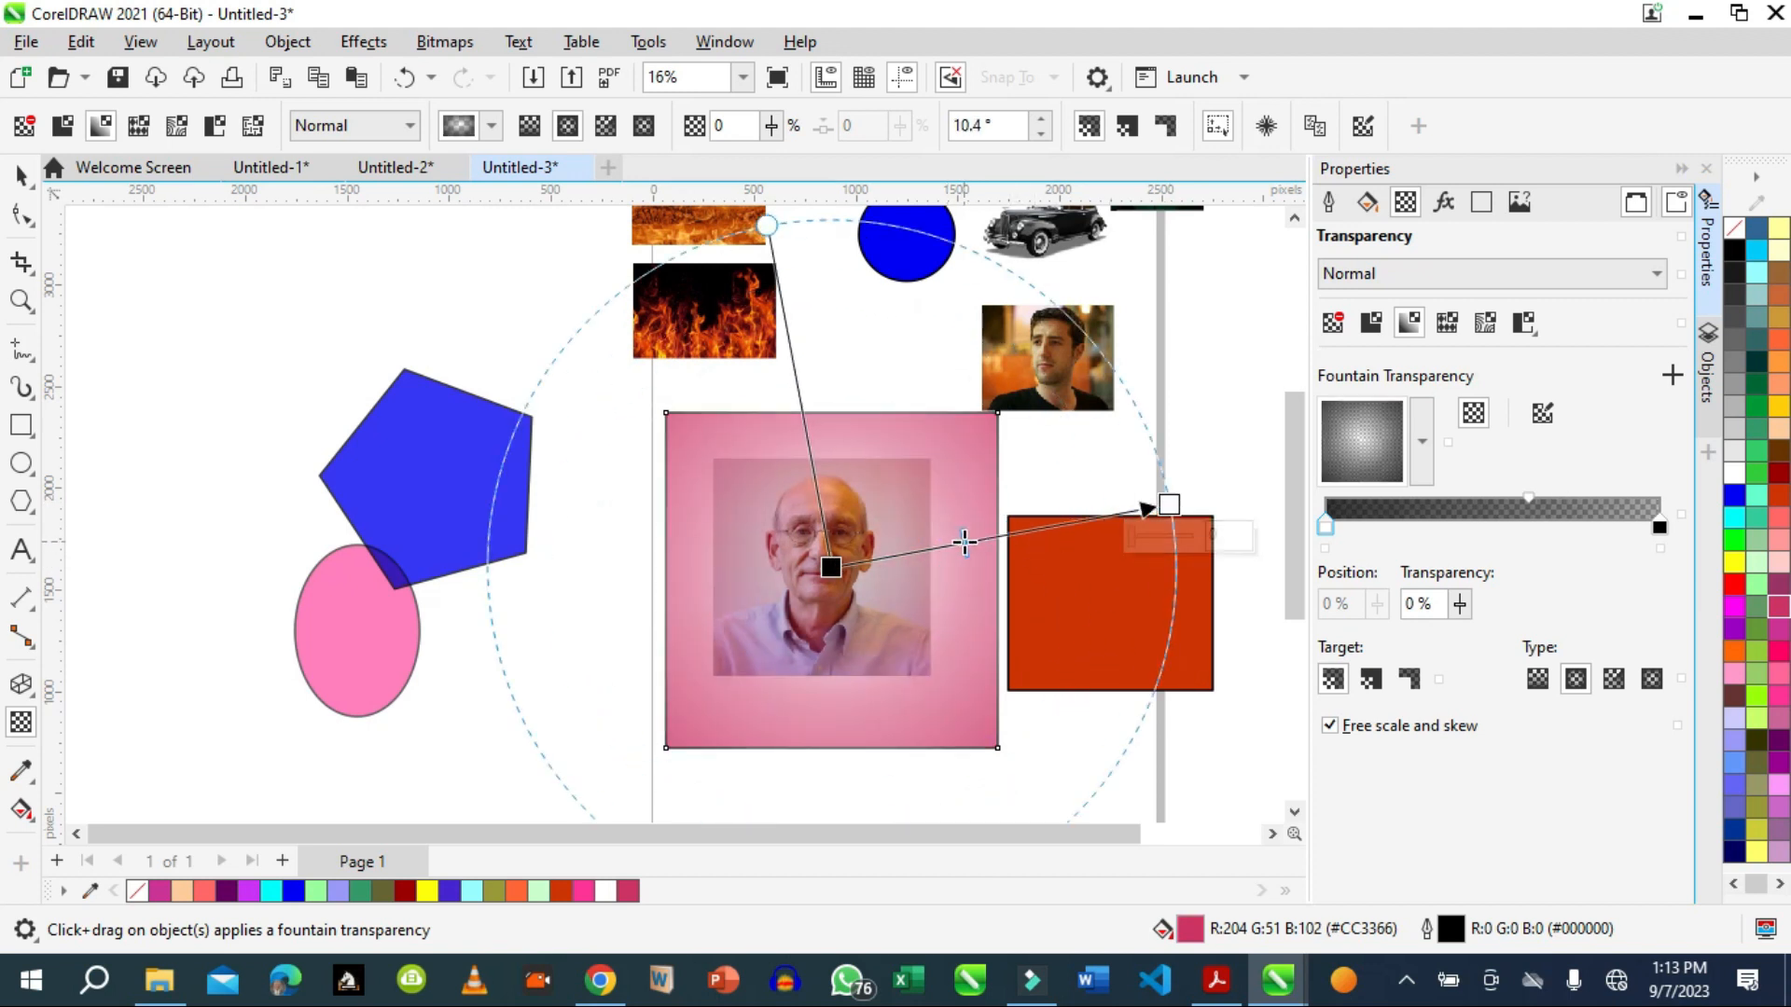
{"action": "left_click_drag", "start_coordinate": [952, 544], "coordinate": [904, 557]}
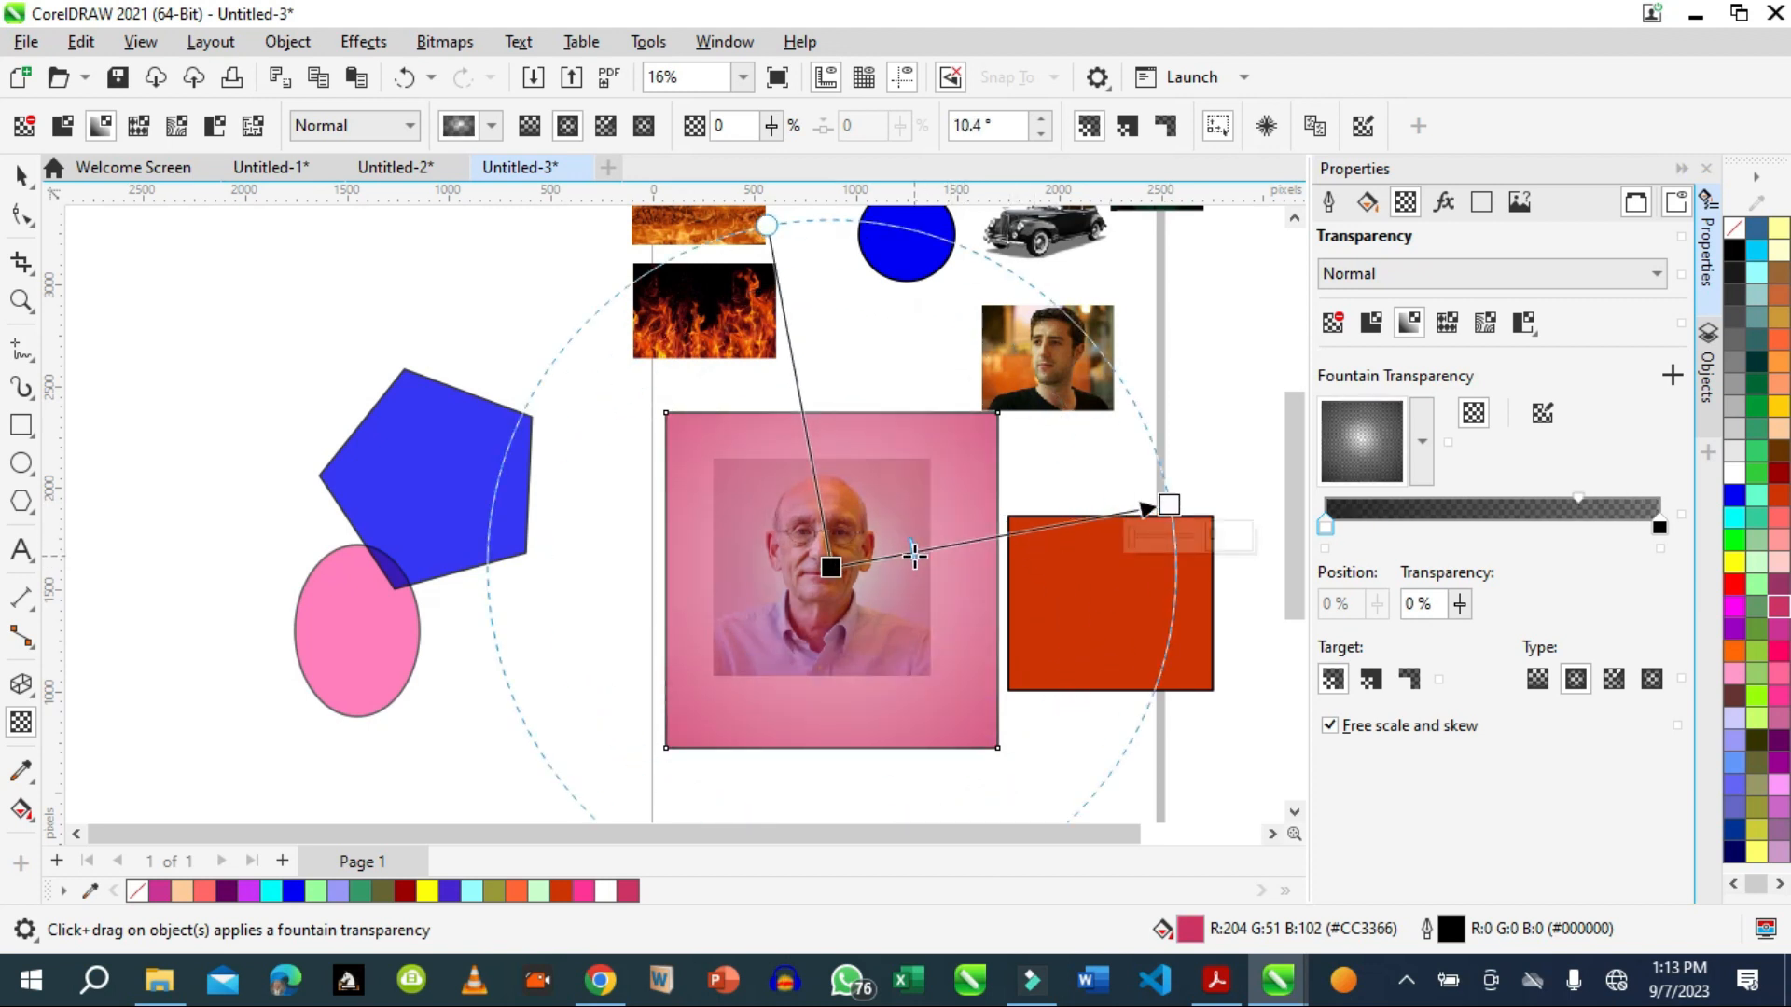
{"action": "left_click_drag", "start_coordinate": [1168, 505], "coordinate": [997, 546]}
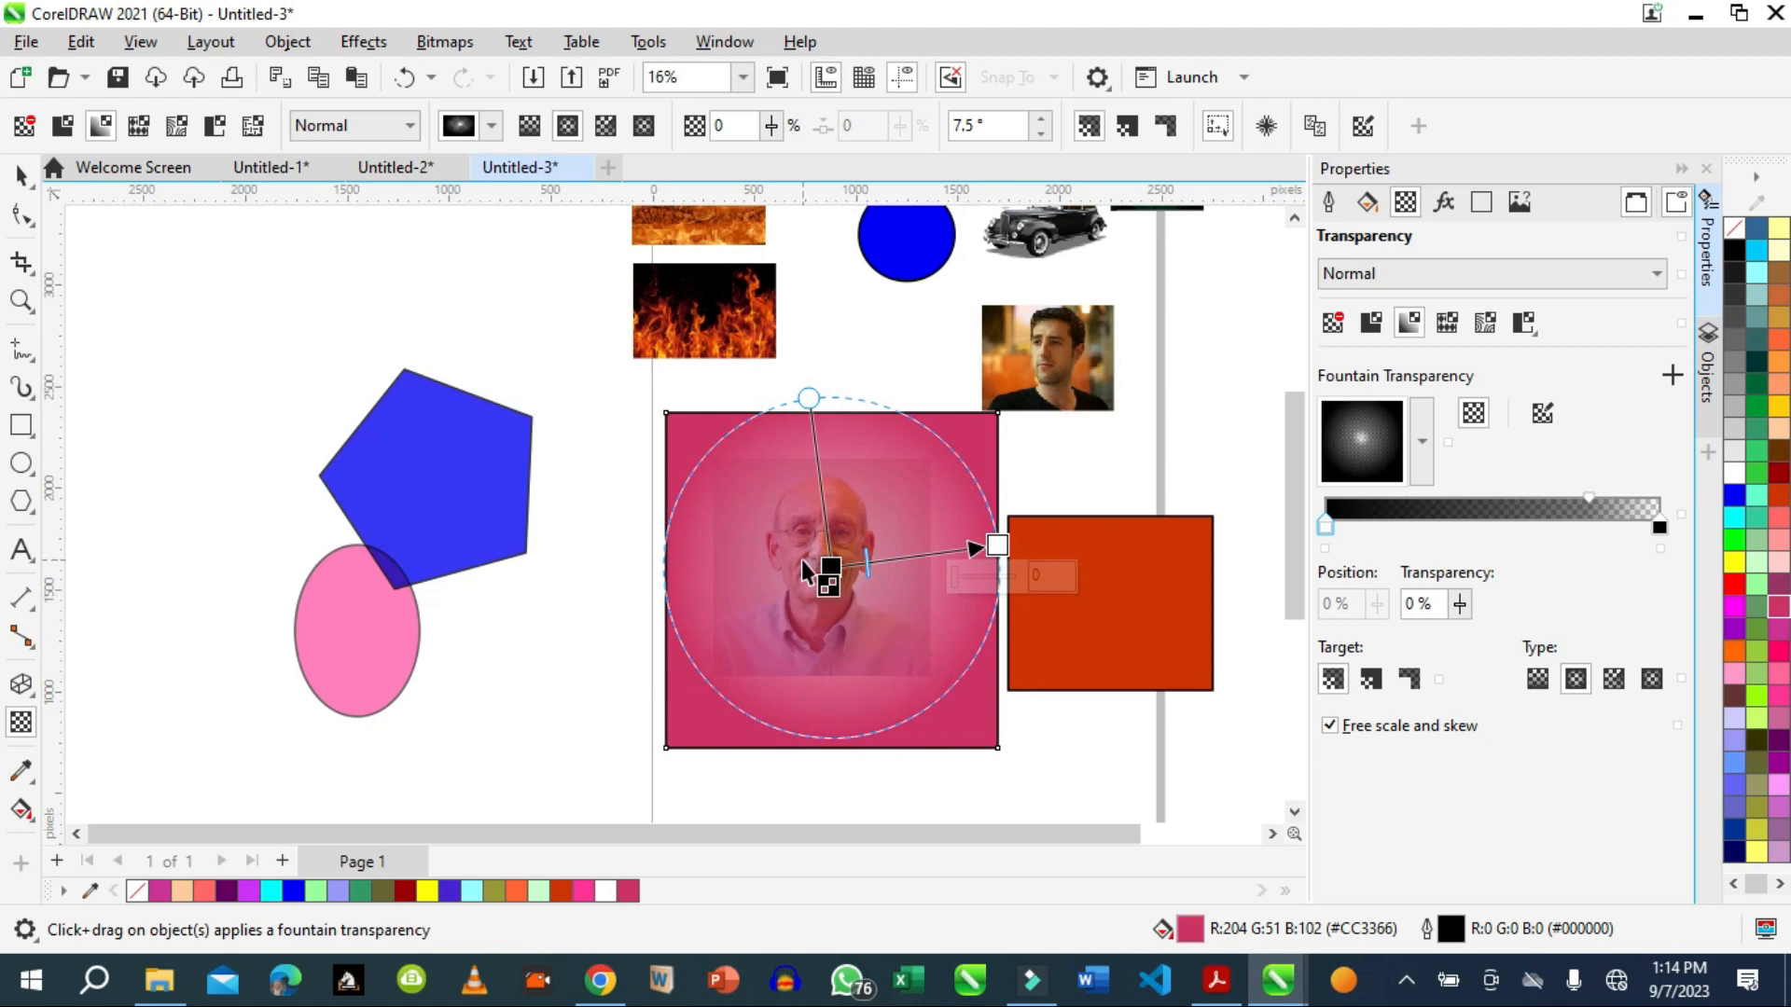
{"action": "left_click_drag", "start_coordinate": [868, 564], "coordinate": [924, 558]}
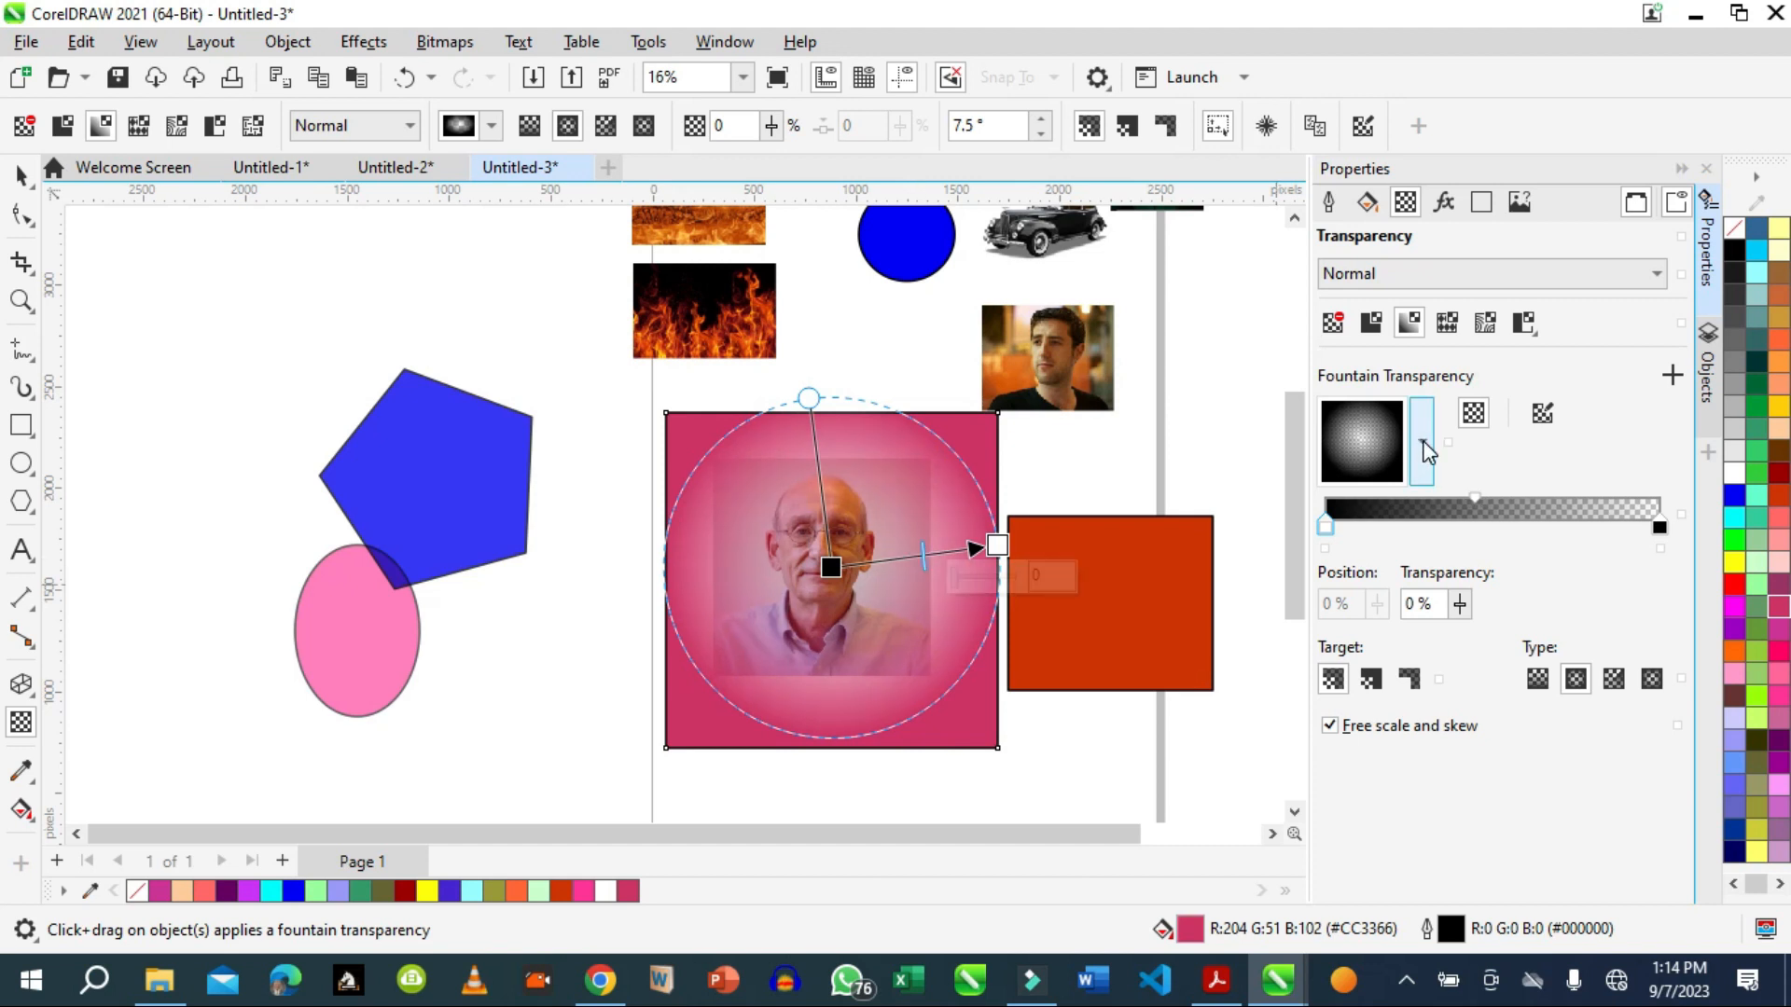
Try several preset fountain transparencies on the rectangle, including conical and diagonal ones.
{"action": "left_click", "coordinate": [1424, 449]}
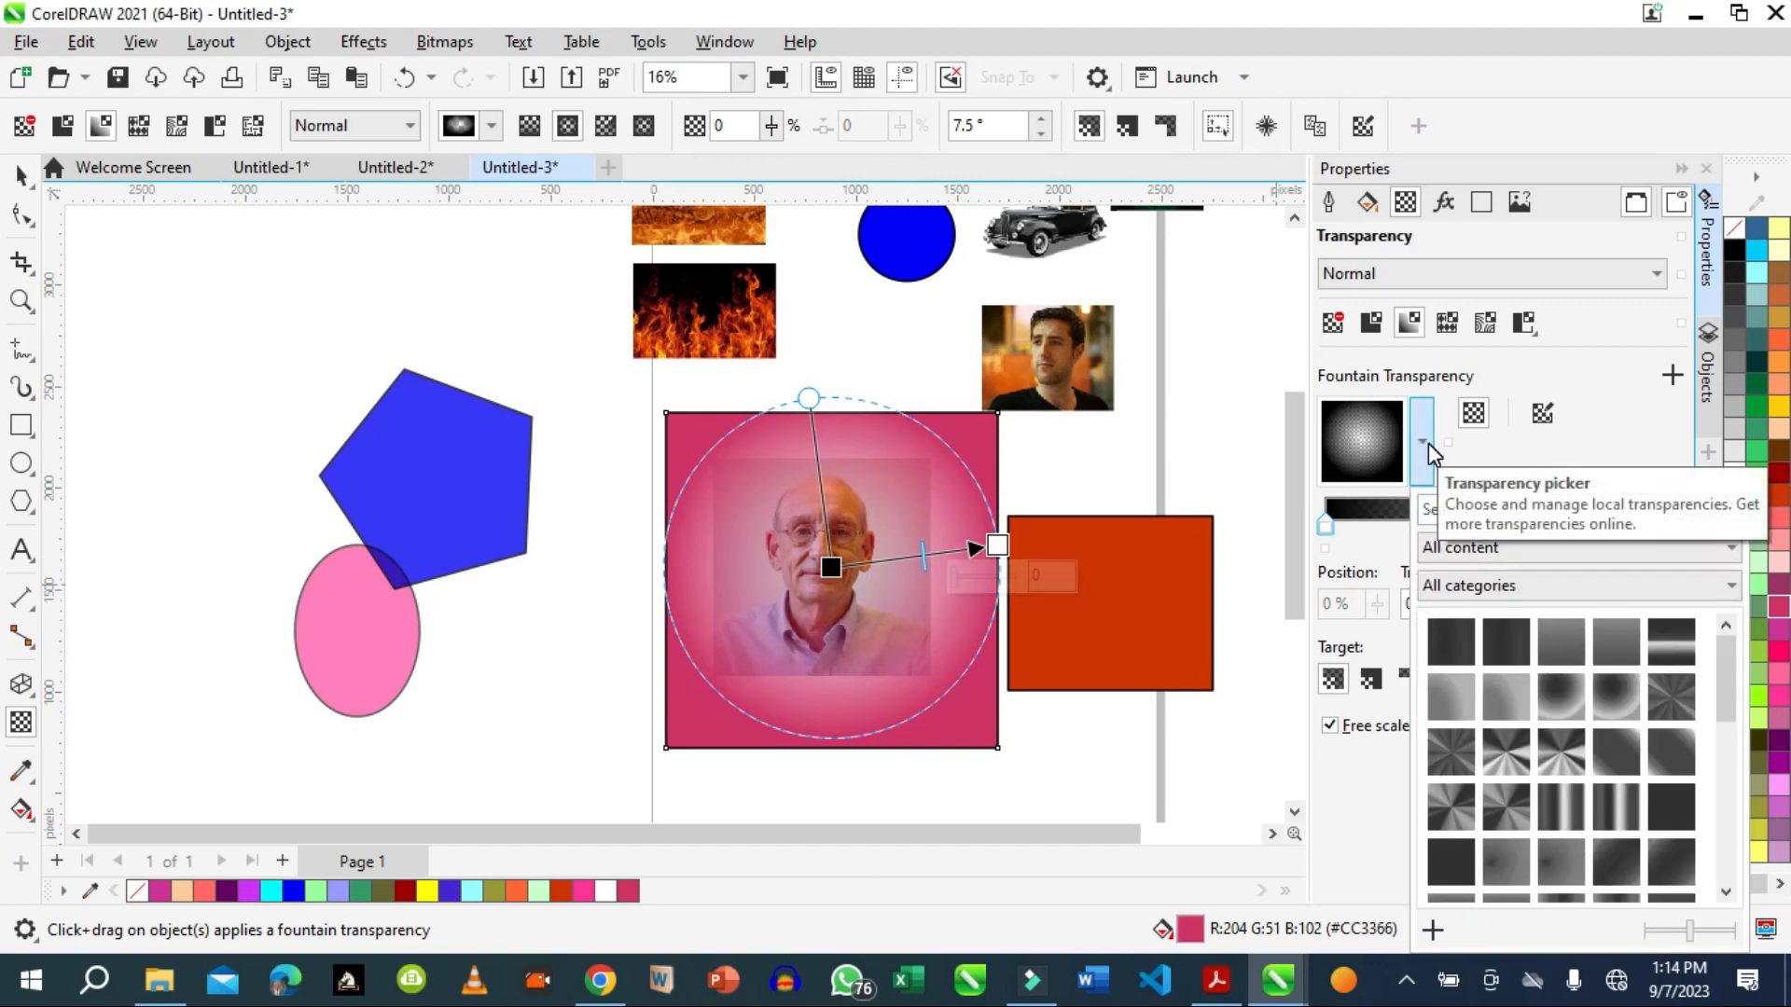
{"action": "left_click", "coordinate": [1516, 772]}
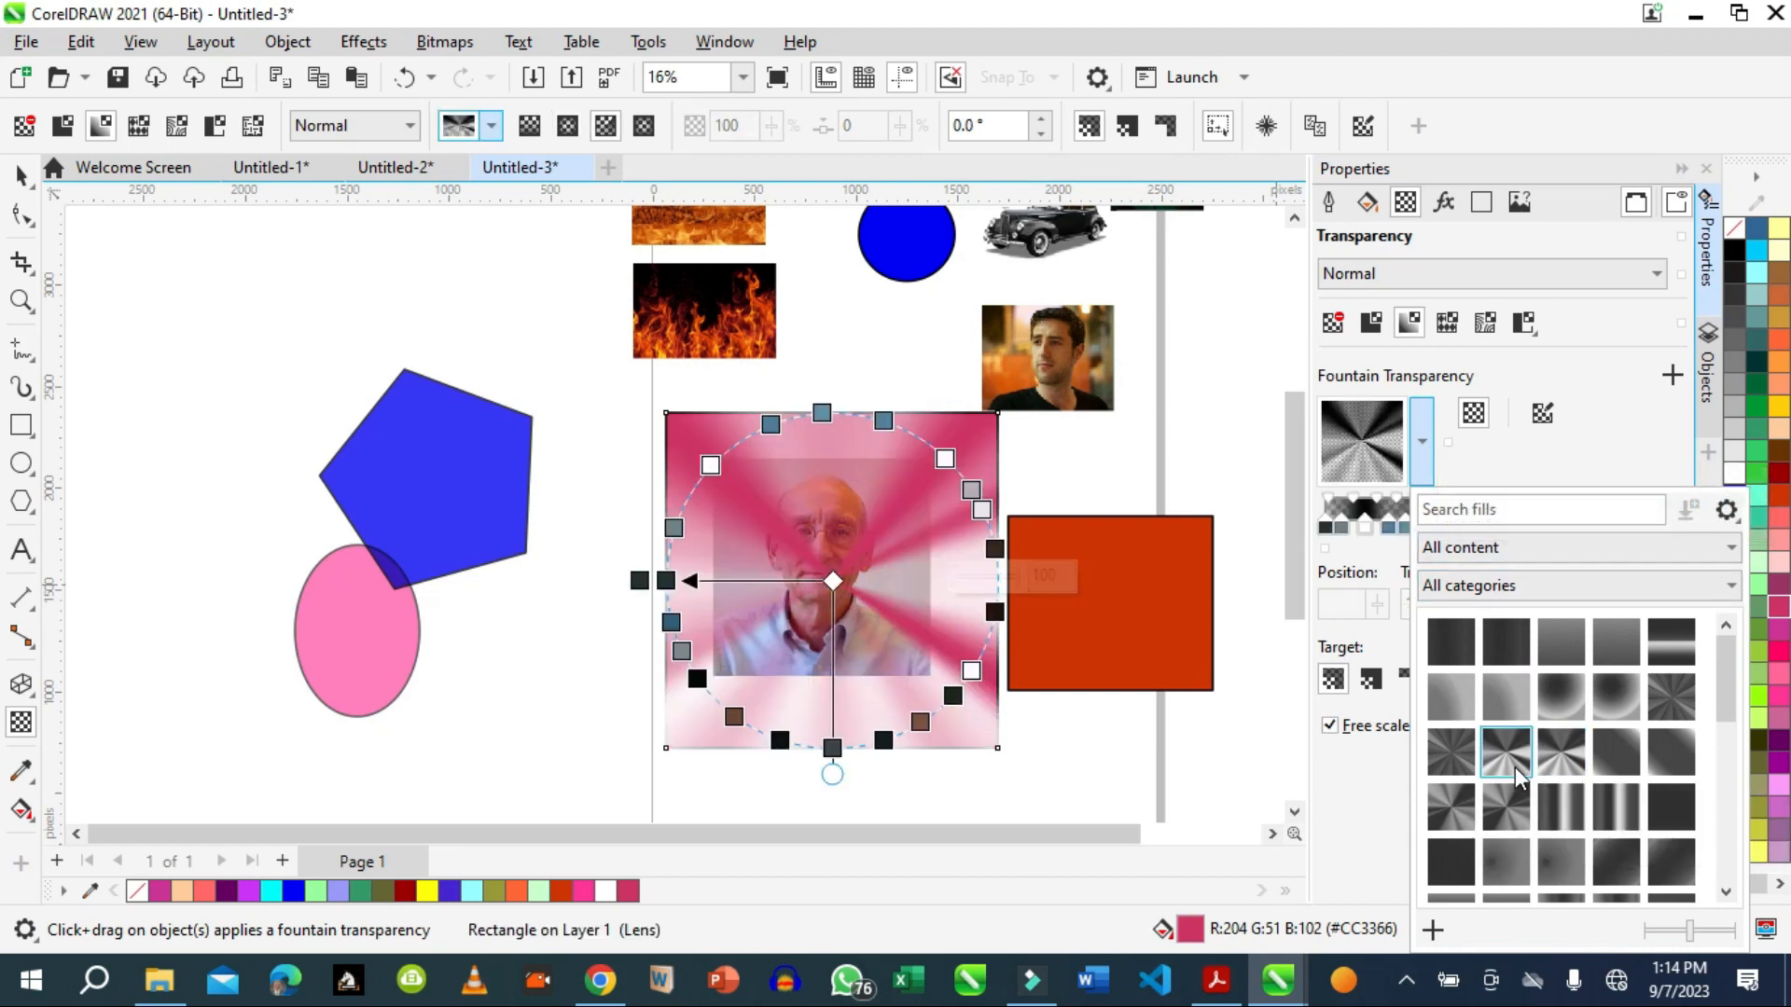
{"action": "left_click", "coordinate": [1577, 751]}
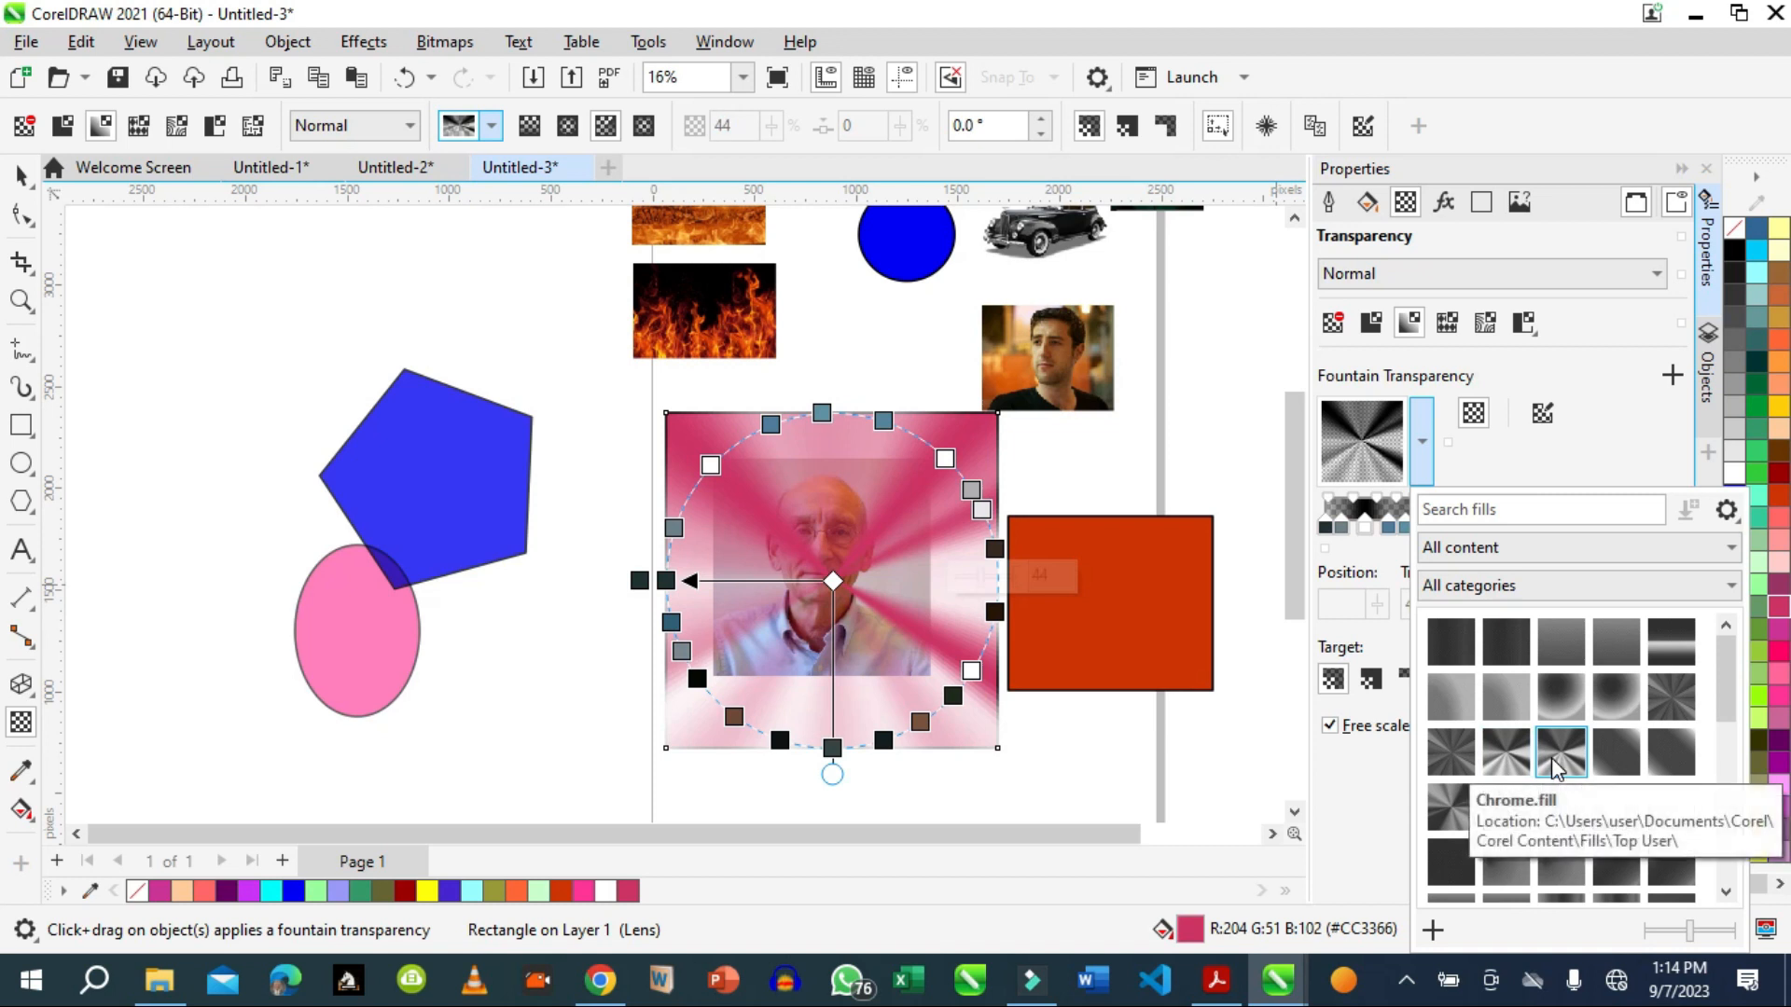
{"action": "left_click", "coordinate": [1608, 759]}
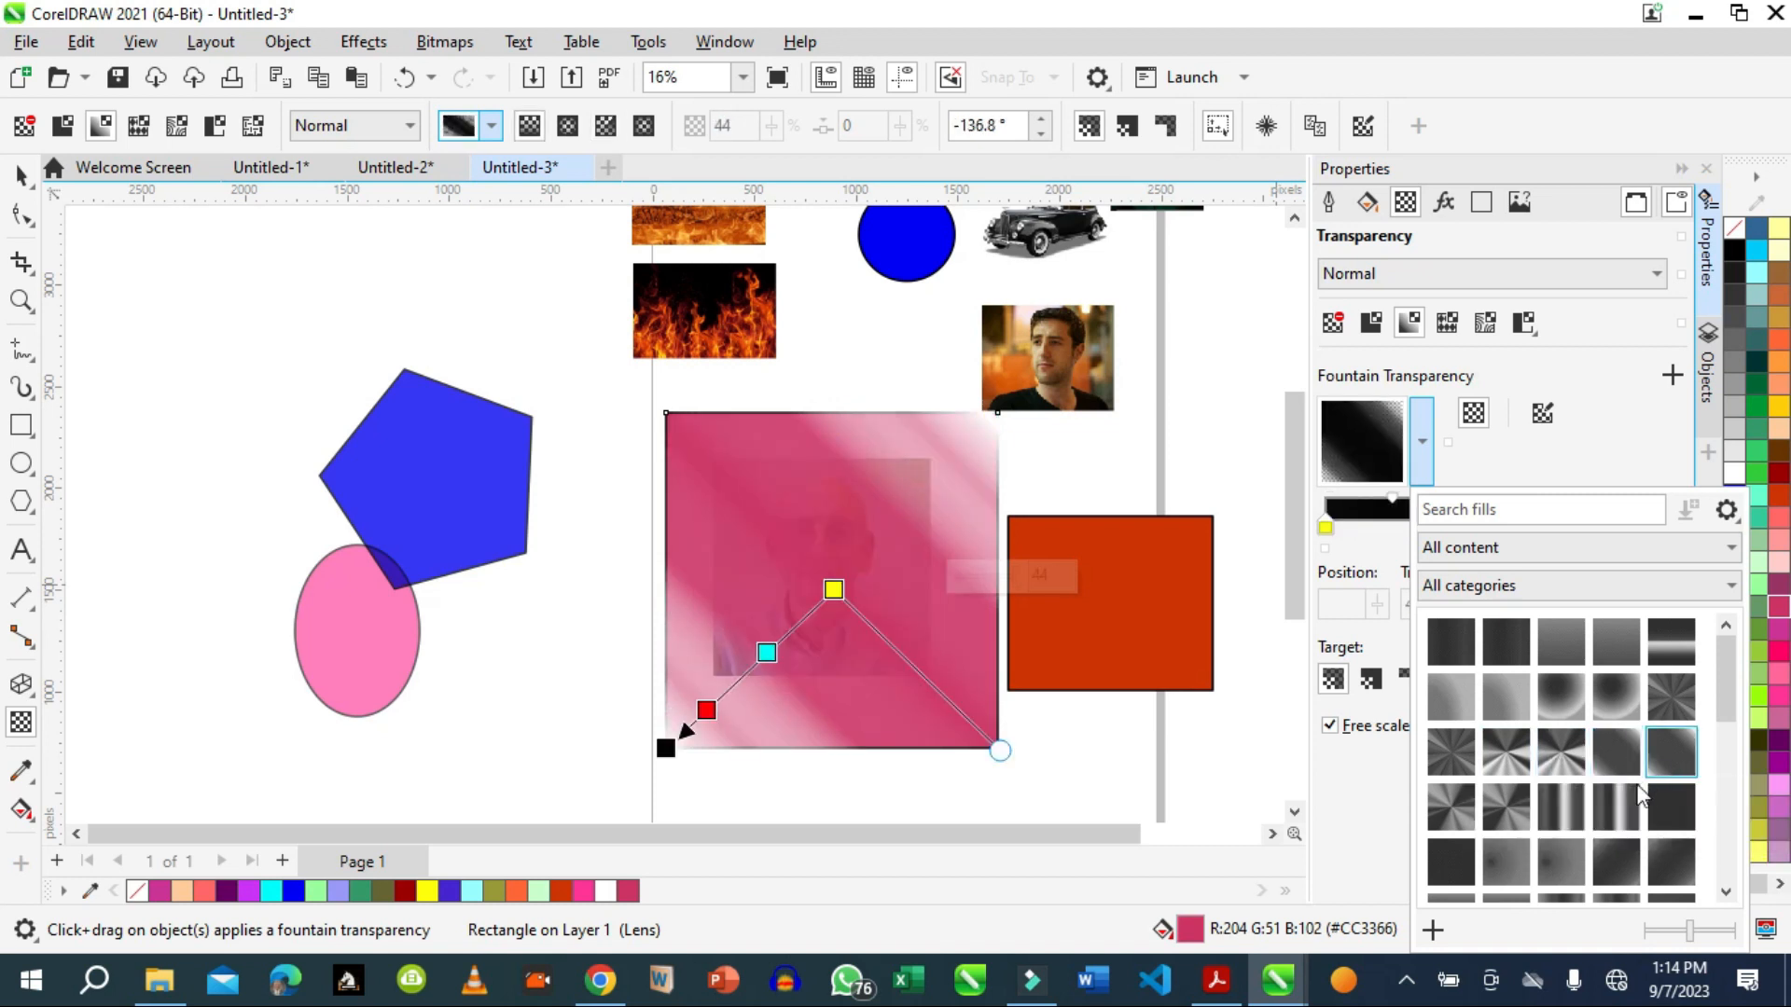
{"action": "left_click", "coordinate": [1615, 803]}
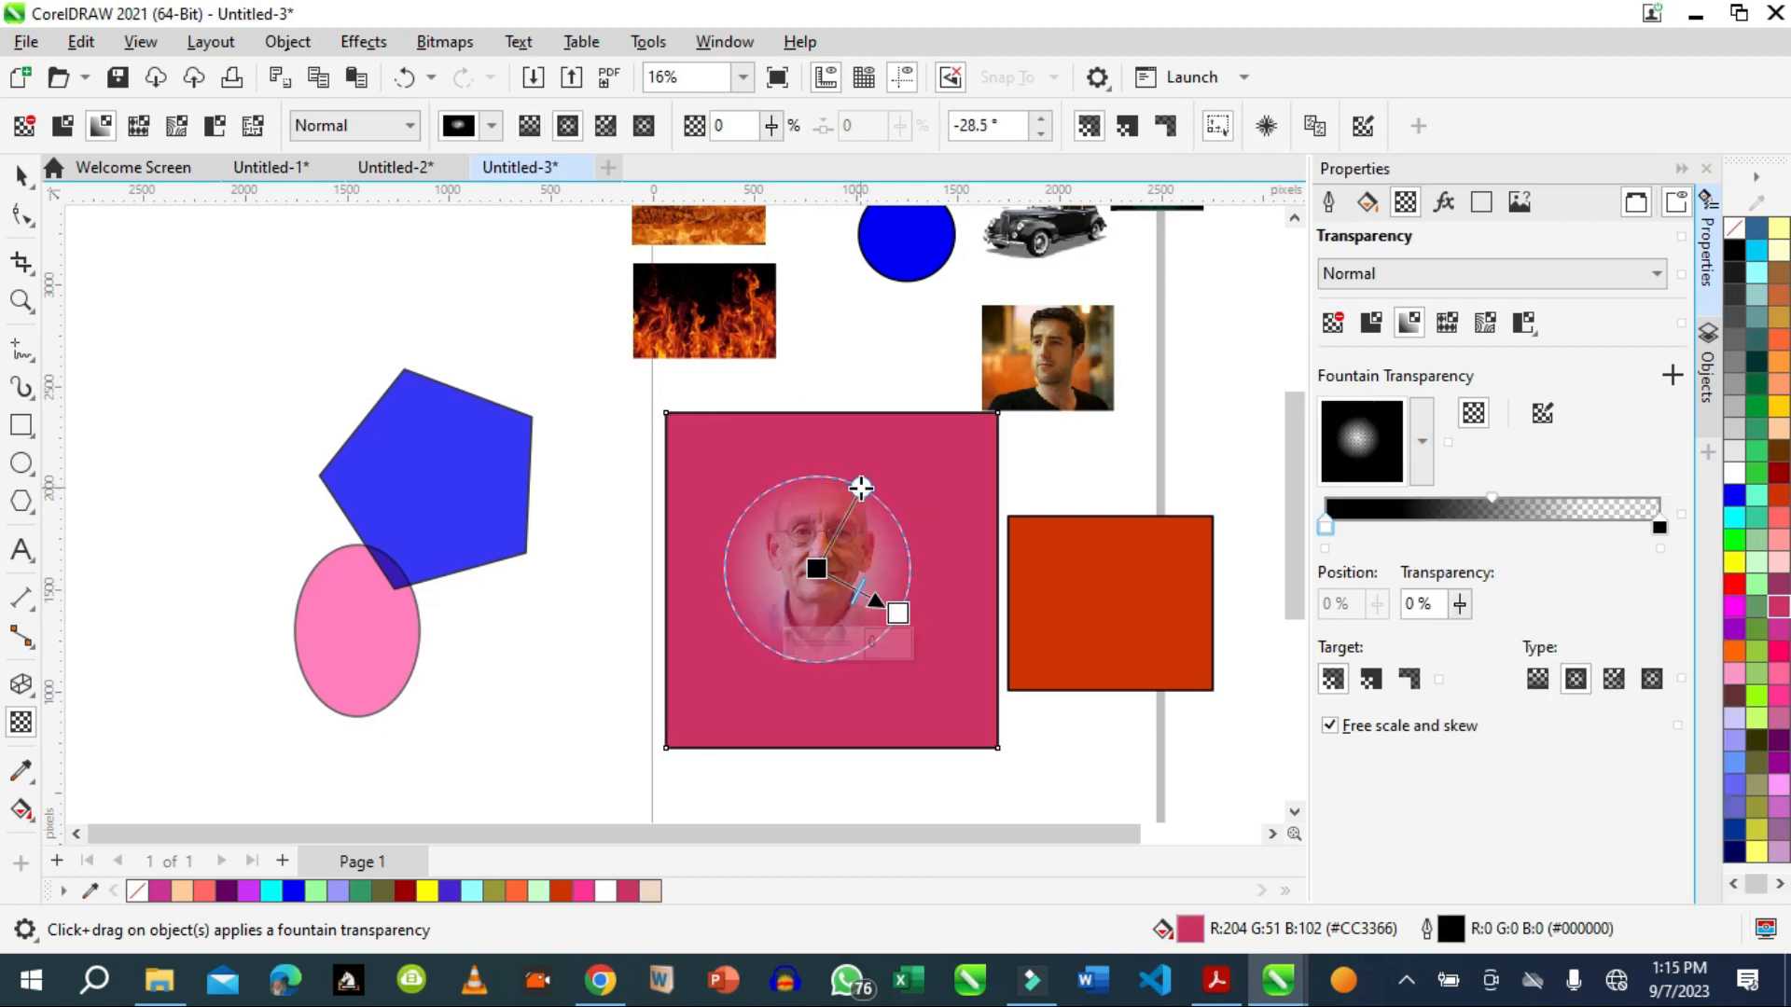
Stretch the rectangle's circular transparency into a tilted oval around the portrait's face.
{"action": "left_click_drag", "start_coordinate": [860, 487], "coordinate": [878, 461]}
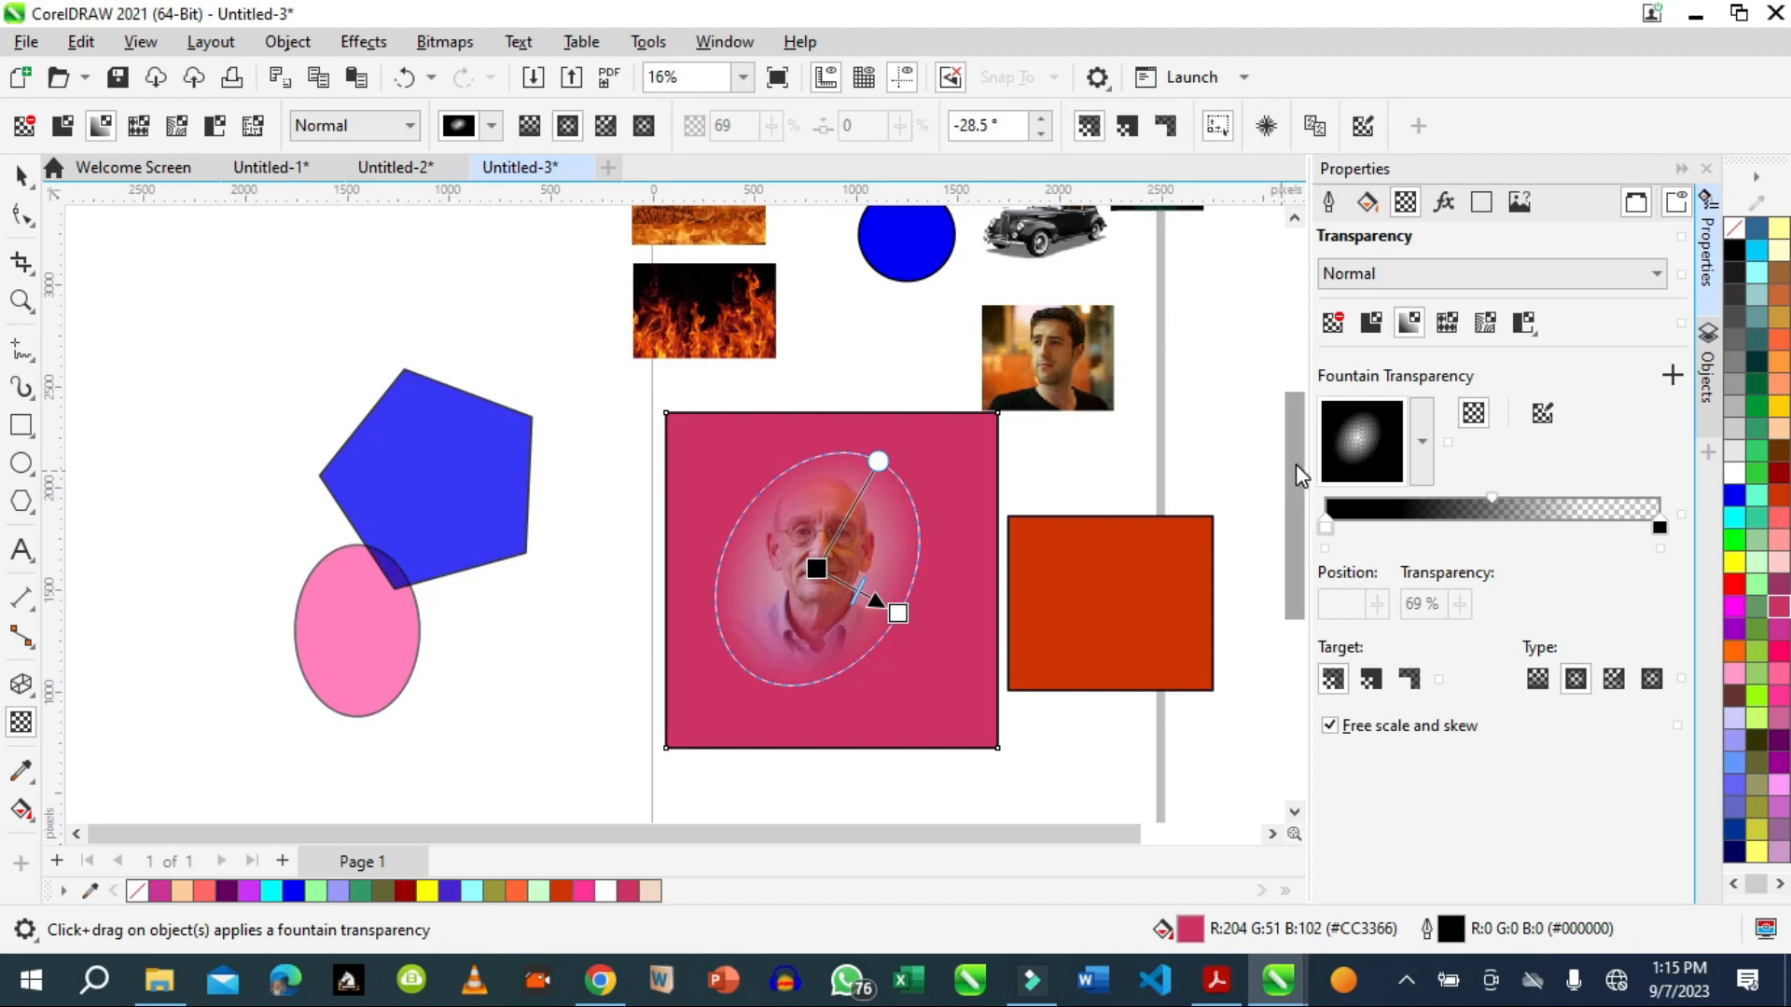
Try to draw a fountain transparency across the young man's photo, and choose no transparency.
{"action": "left_click_drag", "start_coordinate": [1291, 455], "coordinate": [1286, 329]}
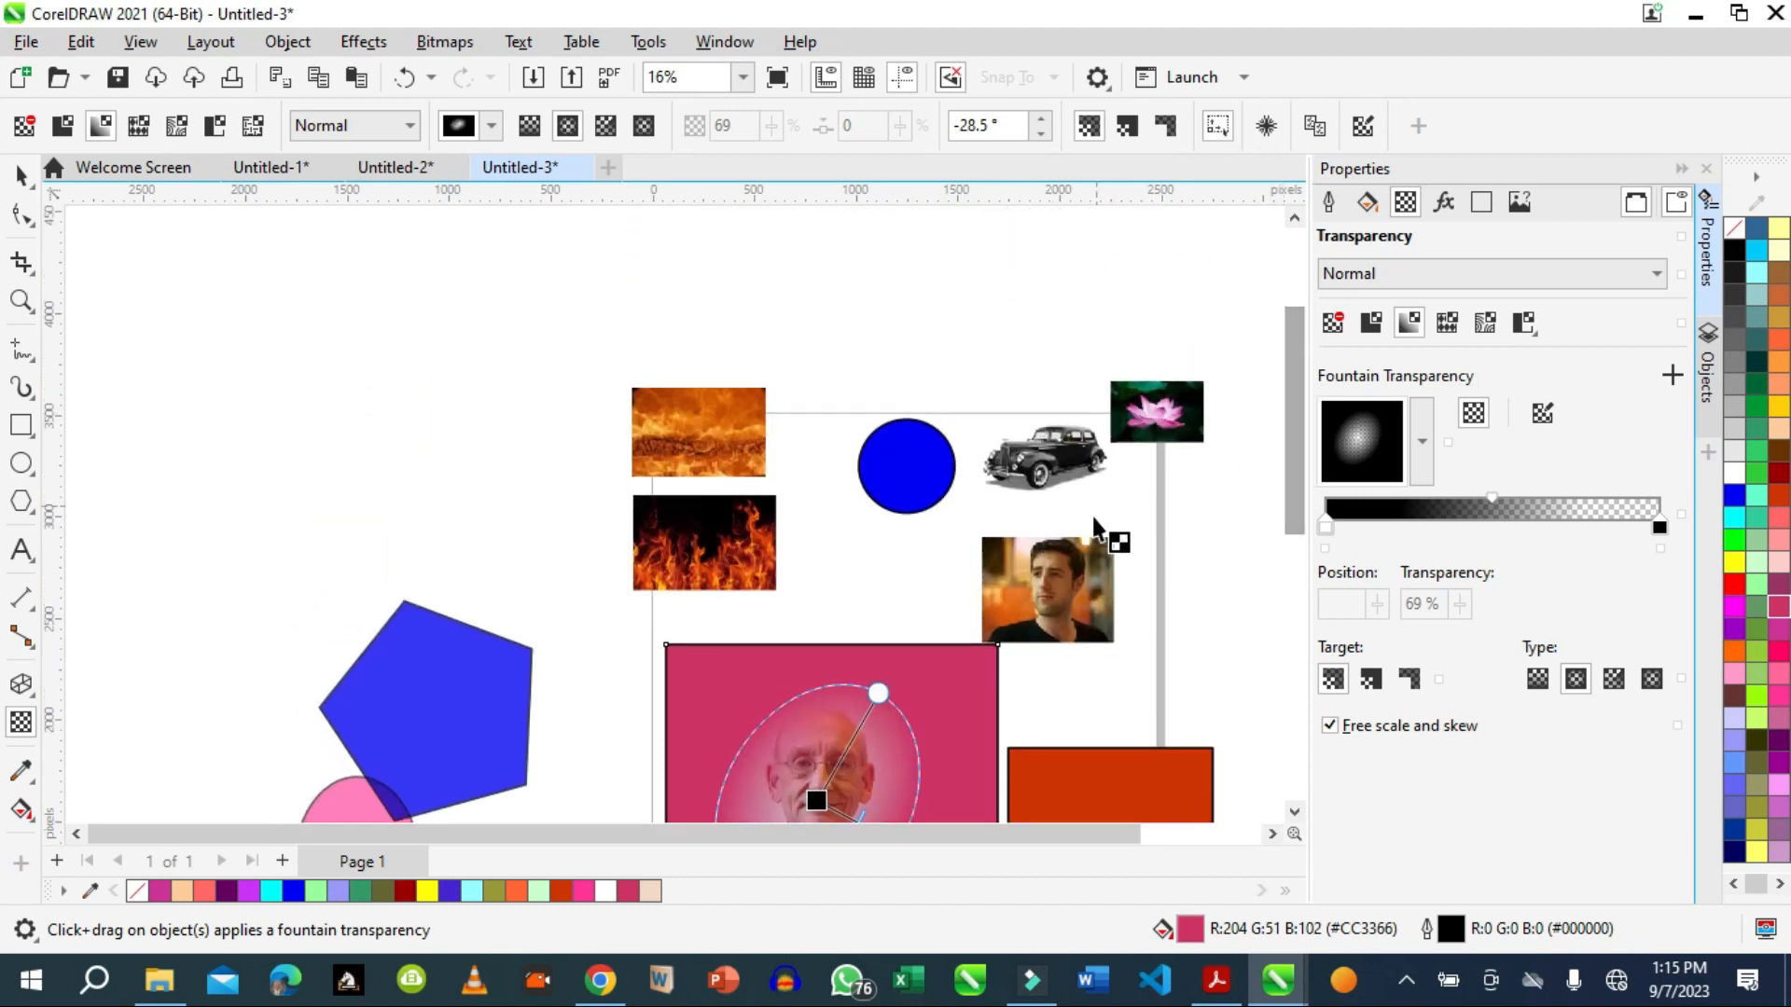
{"action": "left_click_drag", "start_coordinate": [1077, 582], "coordinate": [1160, 590]}
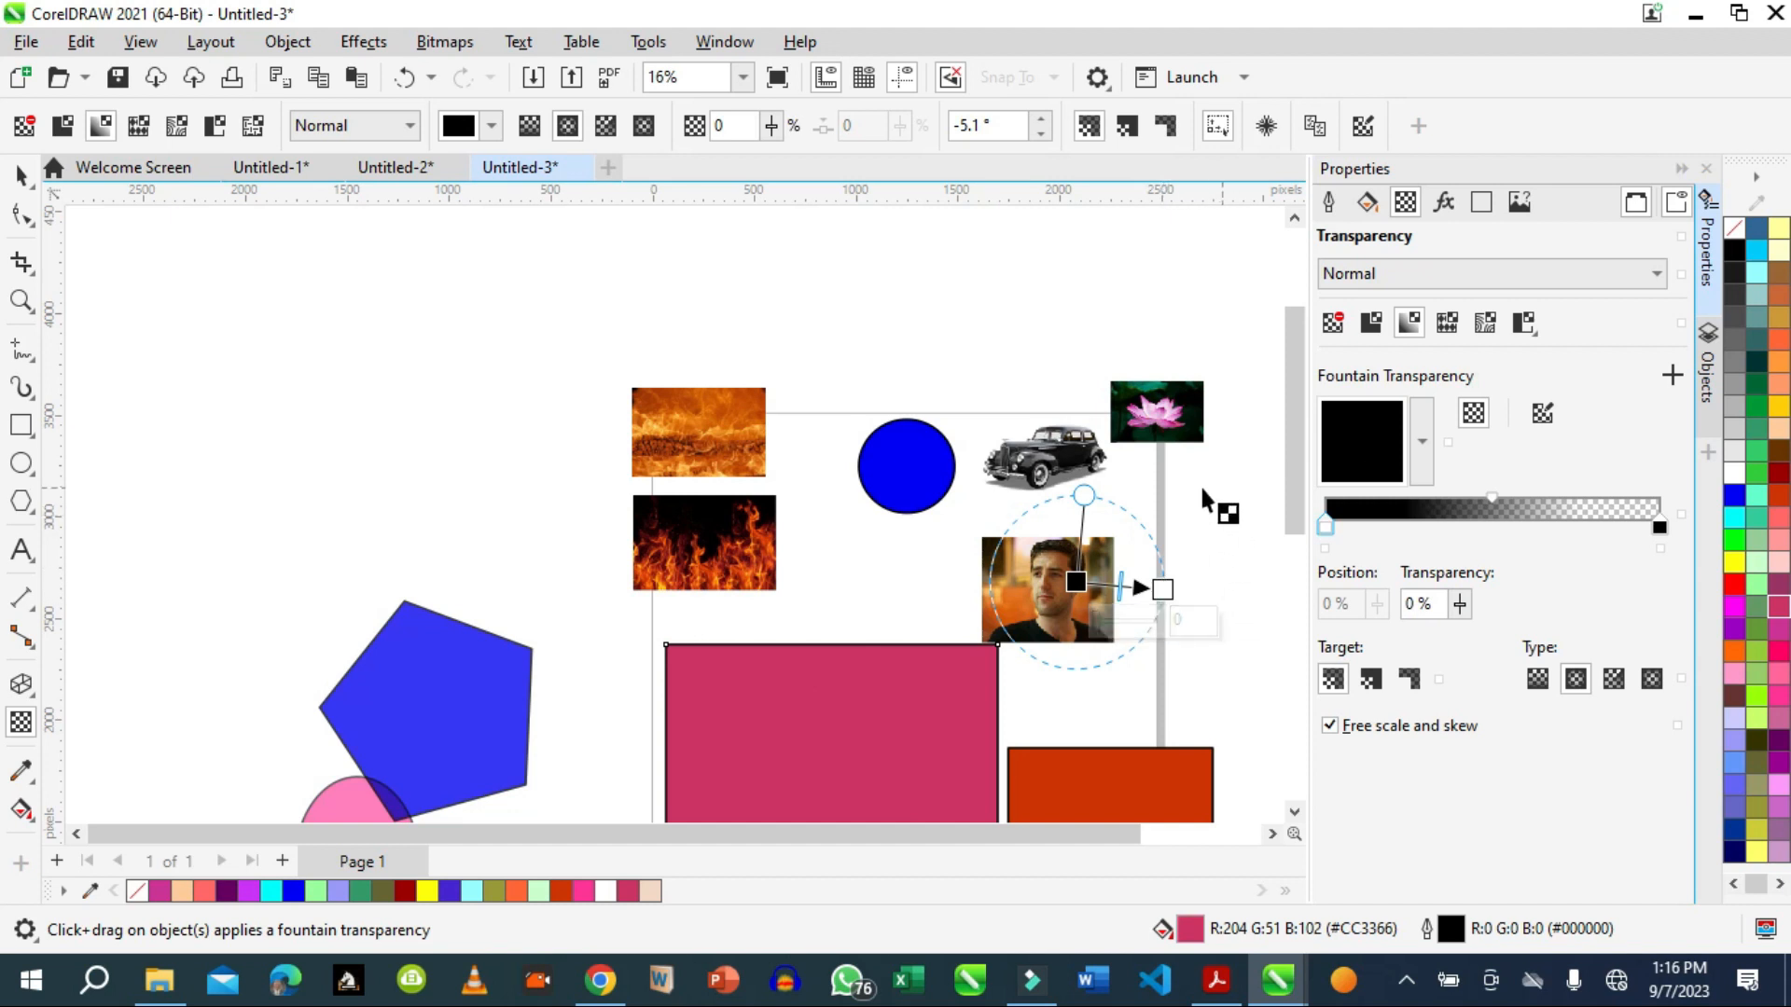
{"action": "left_click", "coordinate": [1331, 323]}
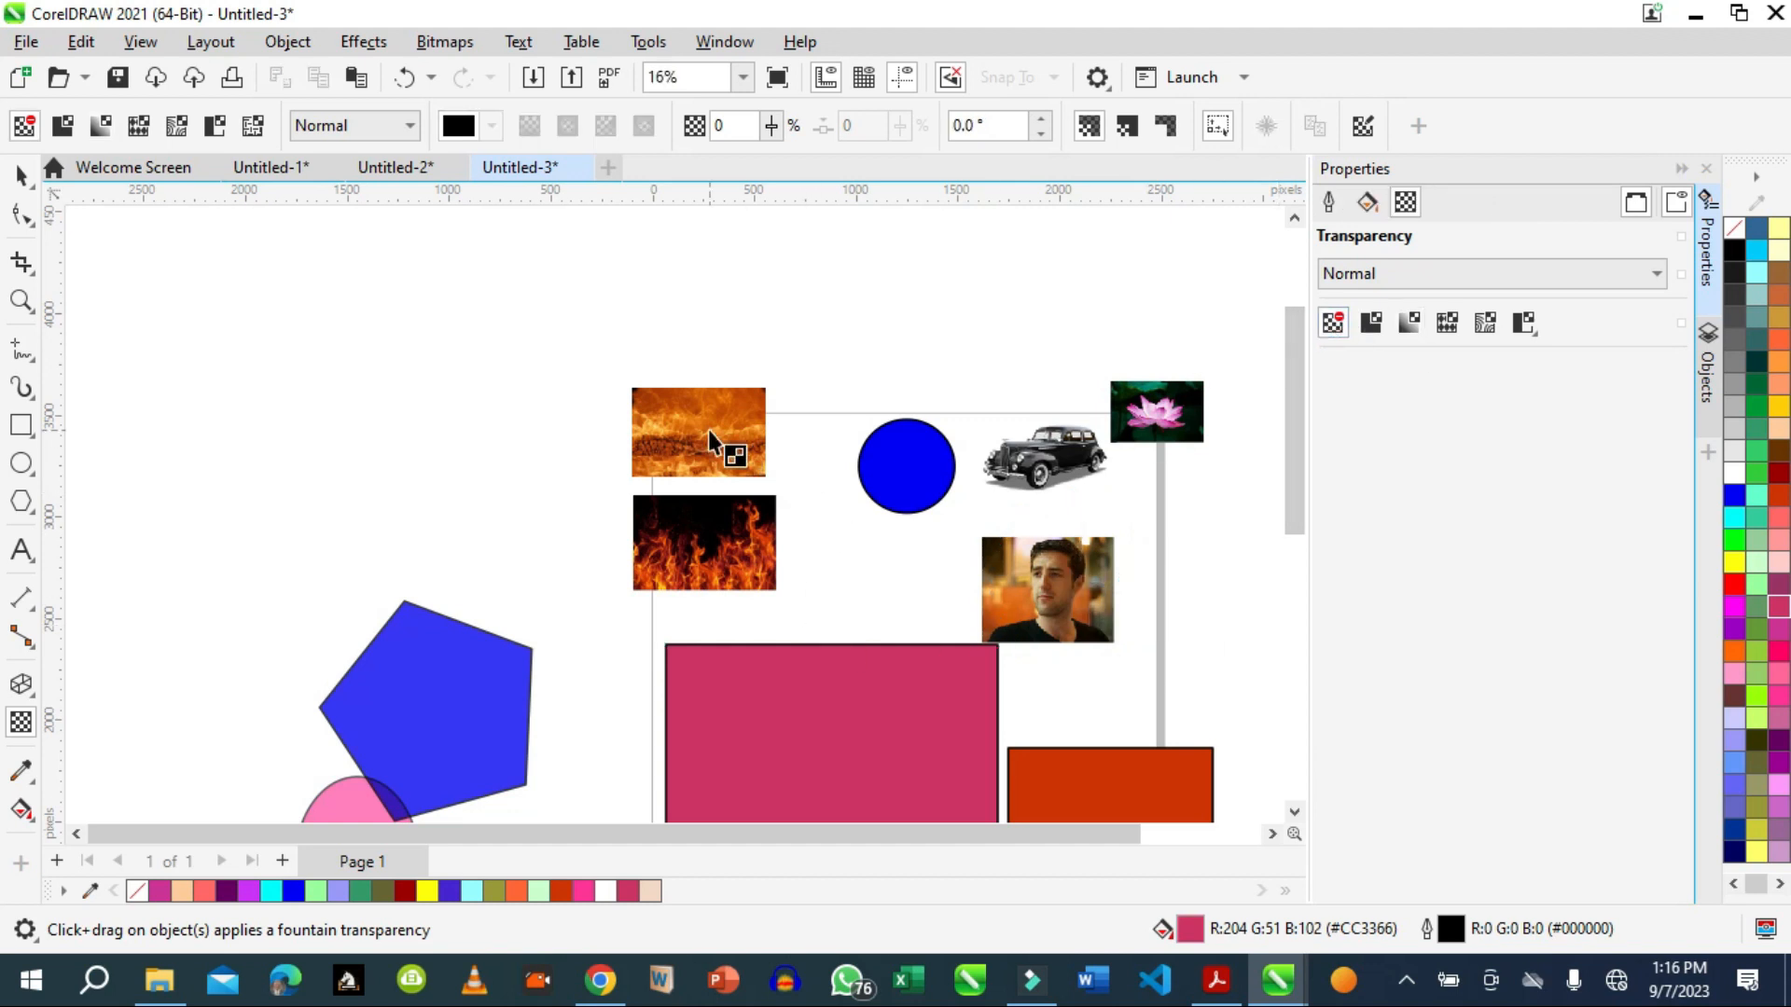
Place the fire2.jpg image over the young man's photo and enlarge it to about 980 by 653 px.
{"action": "left_click", "coordinate": [23, 182]}
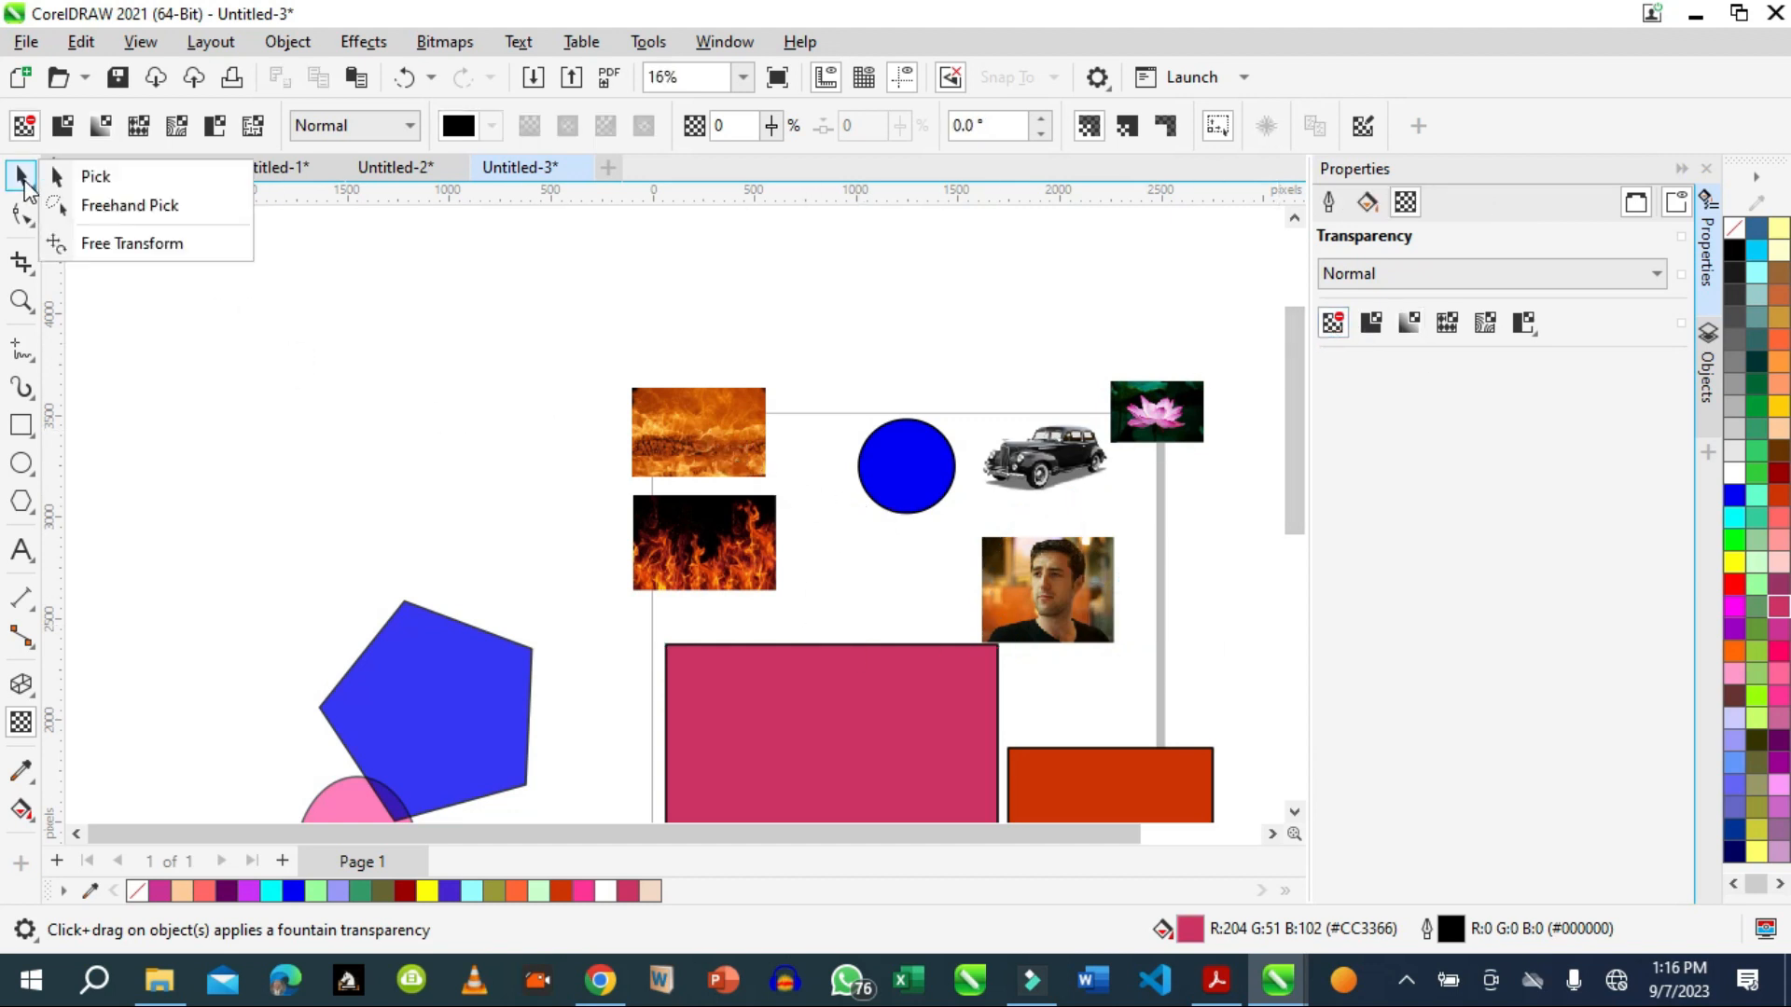
{"action": "mouse_move", "coordinate": [21, 214]}
{"action": "left_click", "coordinate": [690, 552]}
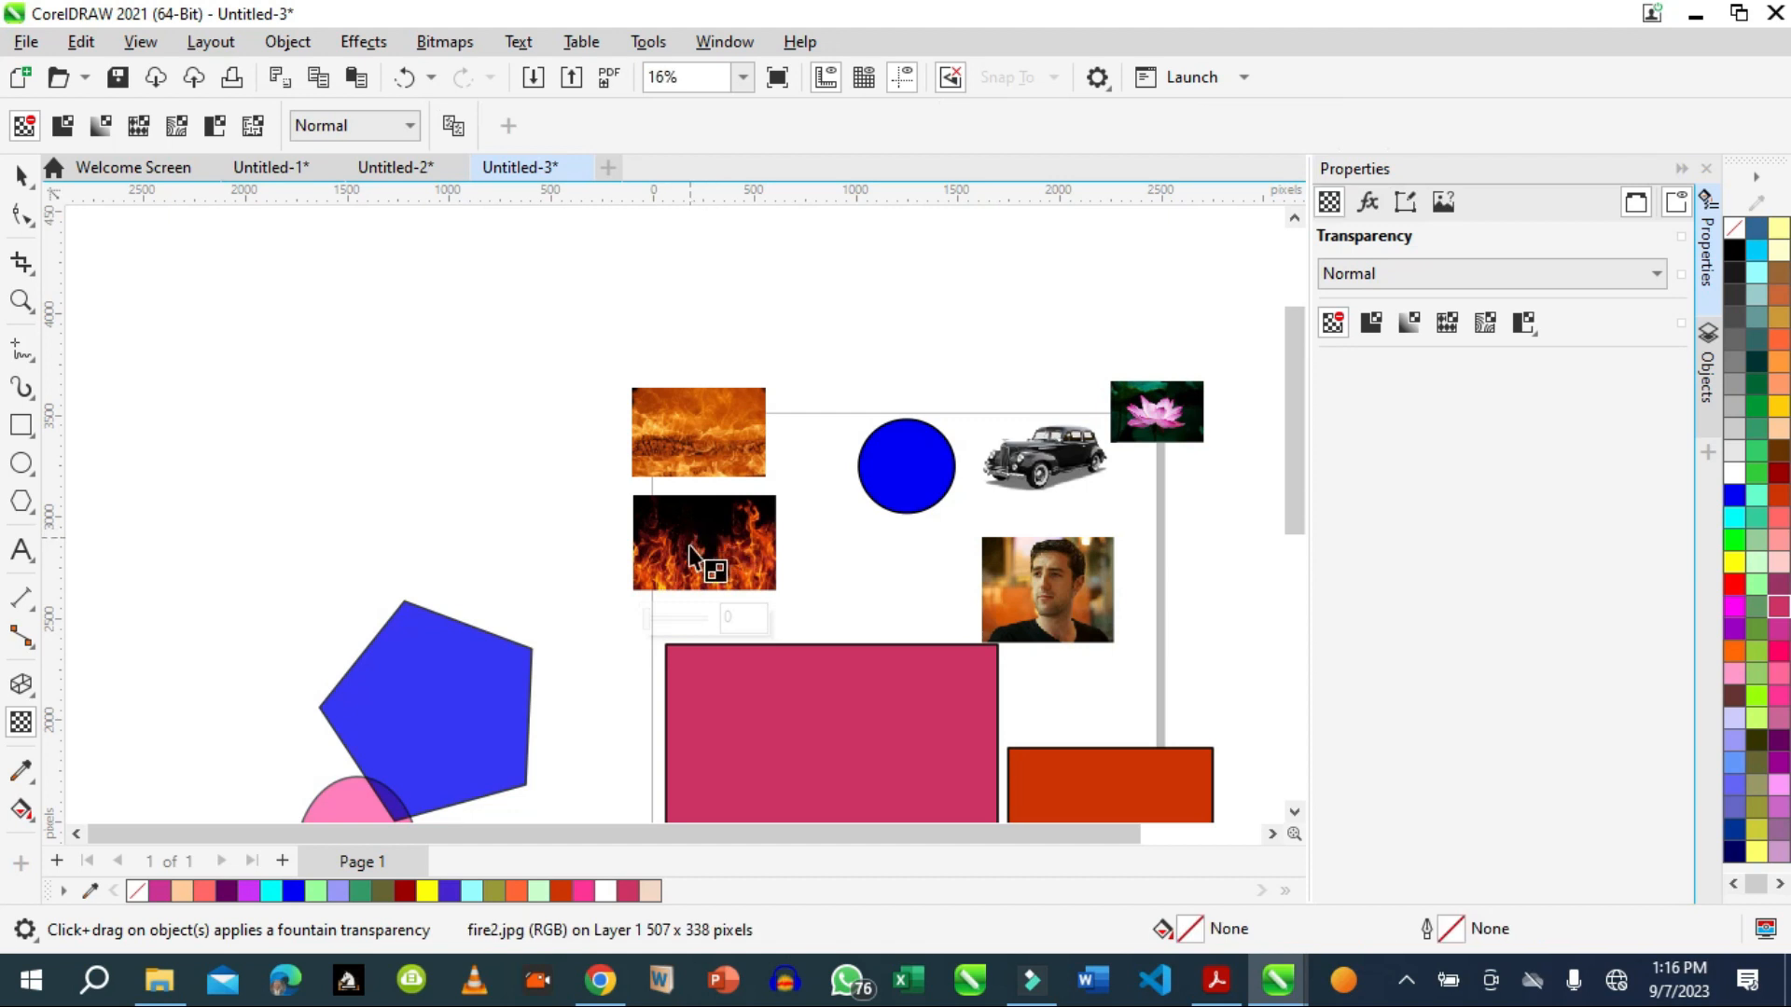
{"action": "left_click", "coordinate": [20, 175]}
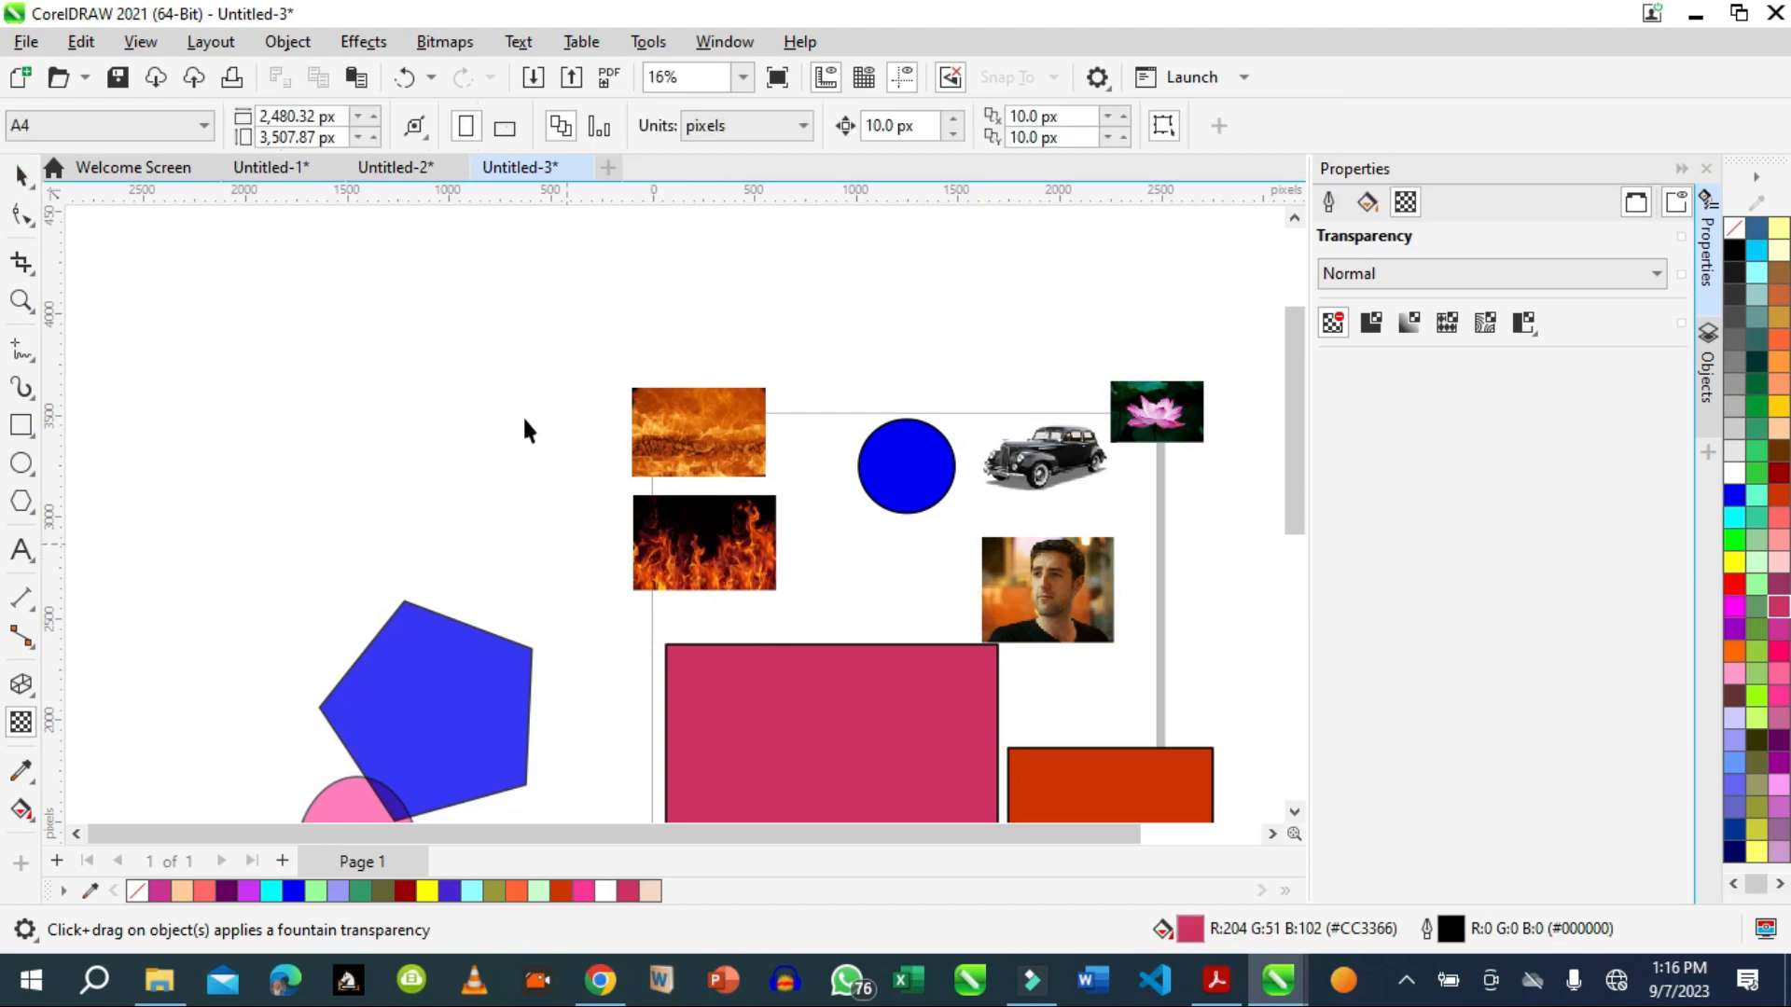
{"action": "left_click_drag", "start_coordinate": [975, 615], "coordinate": [1185, 504]}
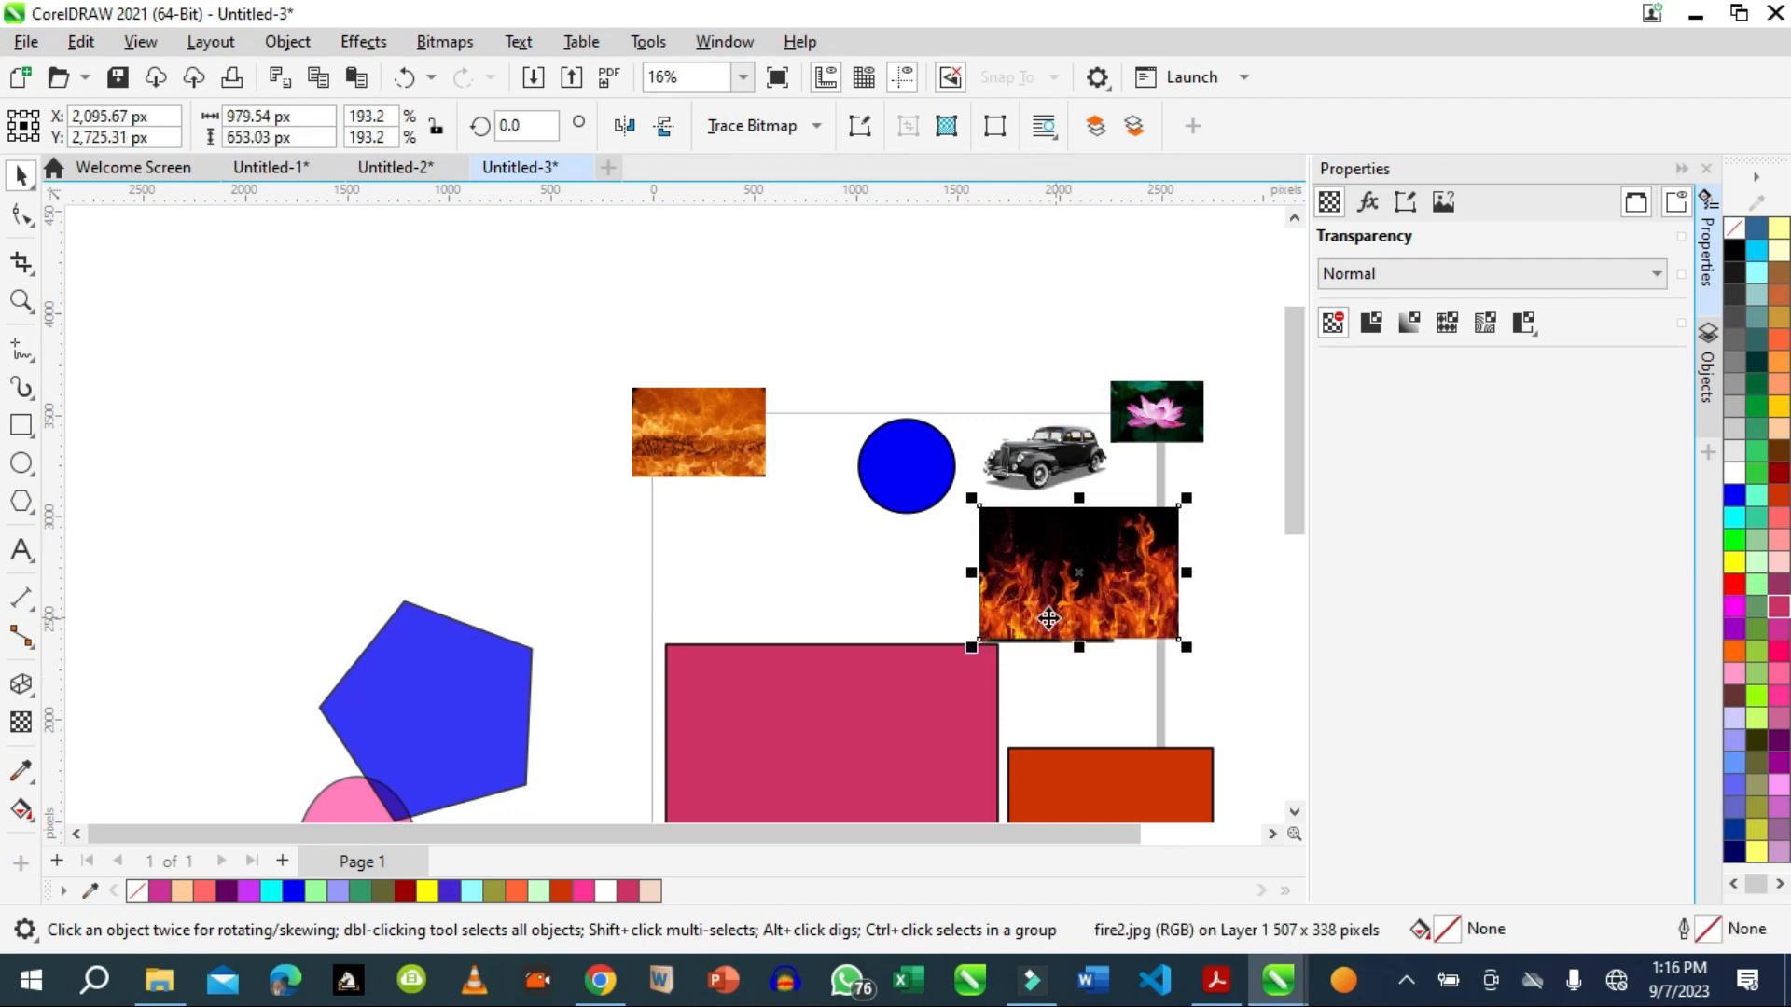
Shrink the pinkish red rectangle to about 1,438 by 1,456 px, and reposition the fire image to cover the young man's photo.
{"action": "left_click", "coordinate": [981, 681]}
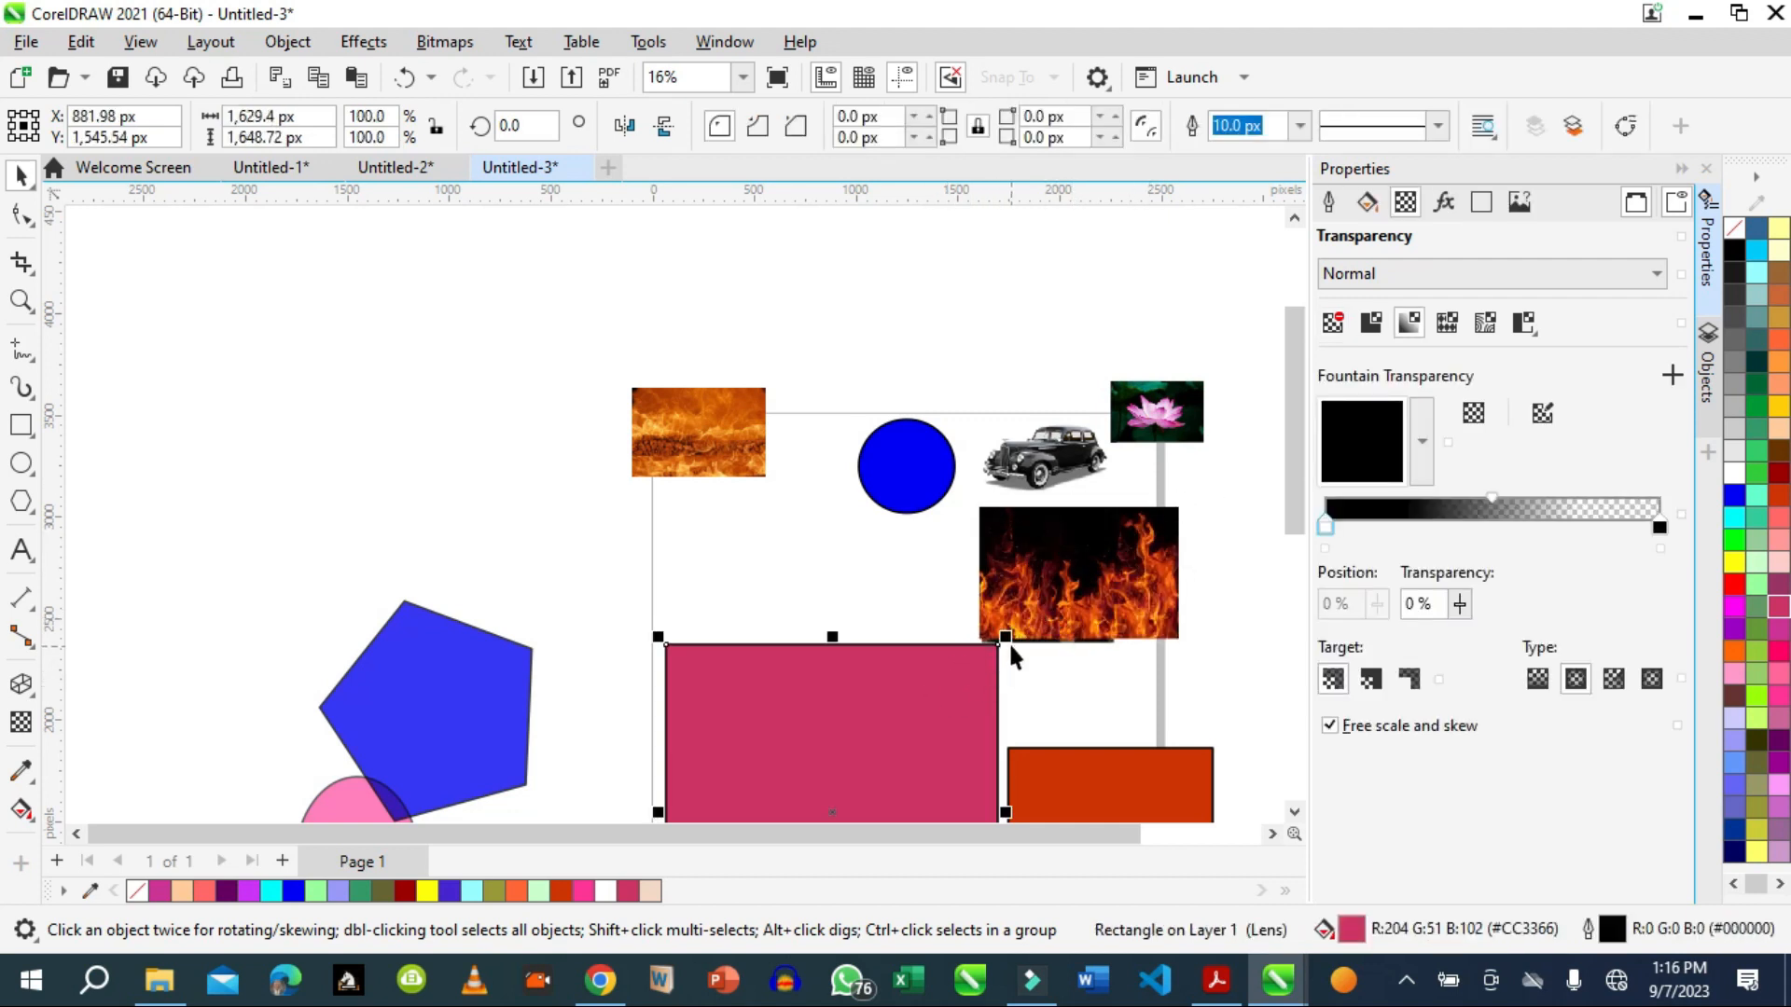
{"action": "left_click_drag", "start_coordinate": [1005, 638], "coordinate": [965, 678]}
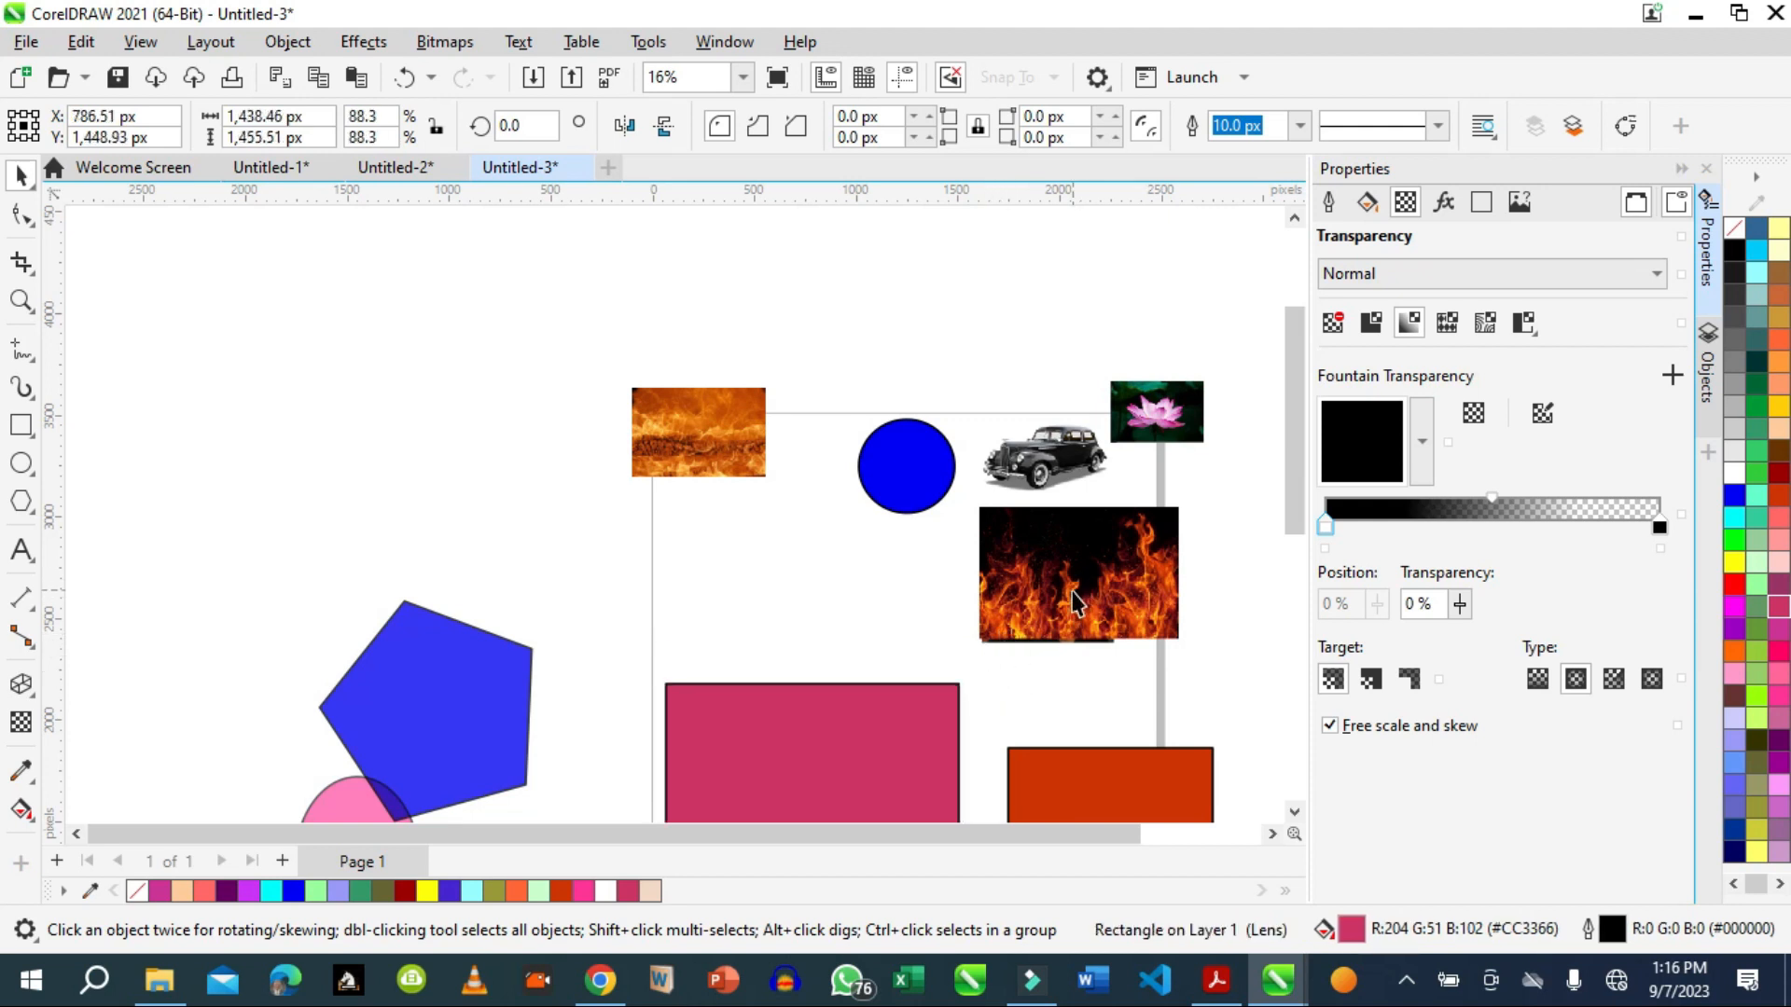
{"action": "mouse_move", "coordinate": [1066, 596]}
{"action": "left_mouse_down"}
{"action": "mouse_move", "coordinate": [1037, 630]}
{"action": "mouse_move", "coordinate": [1062, 608]}
{"action": "left_mouse_up"}
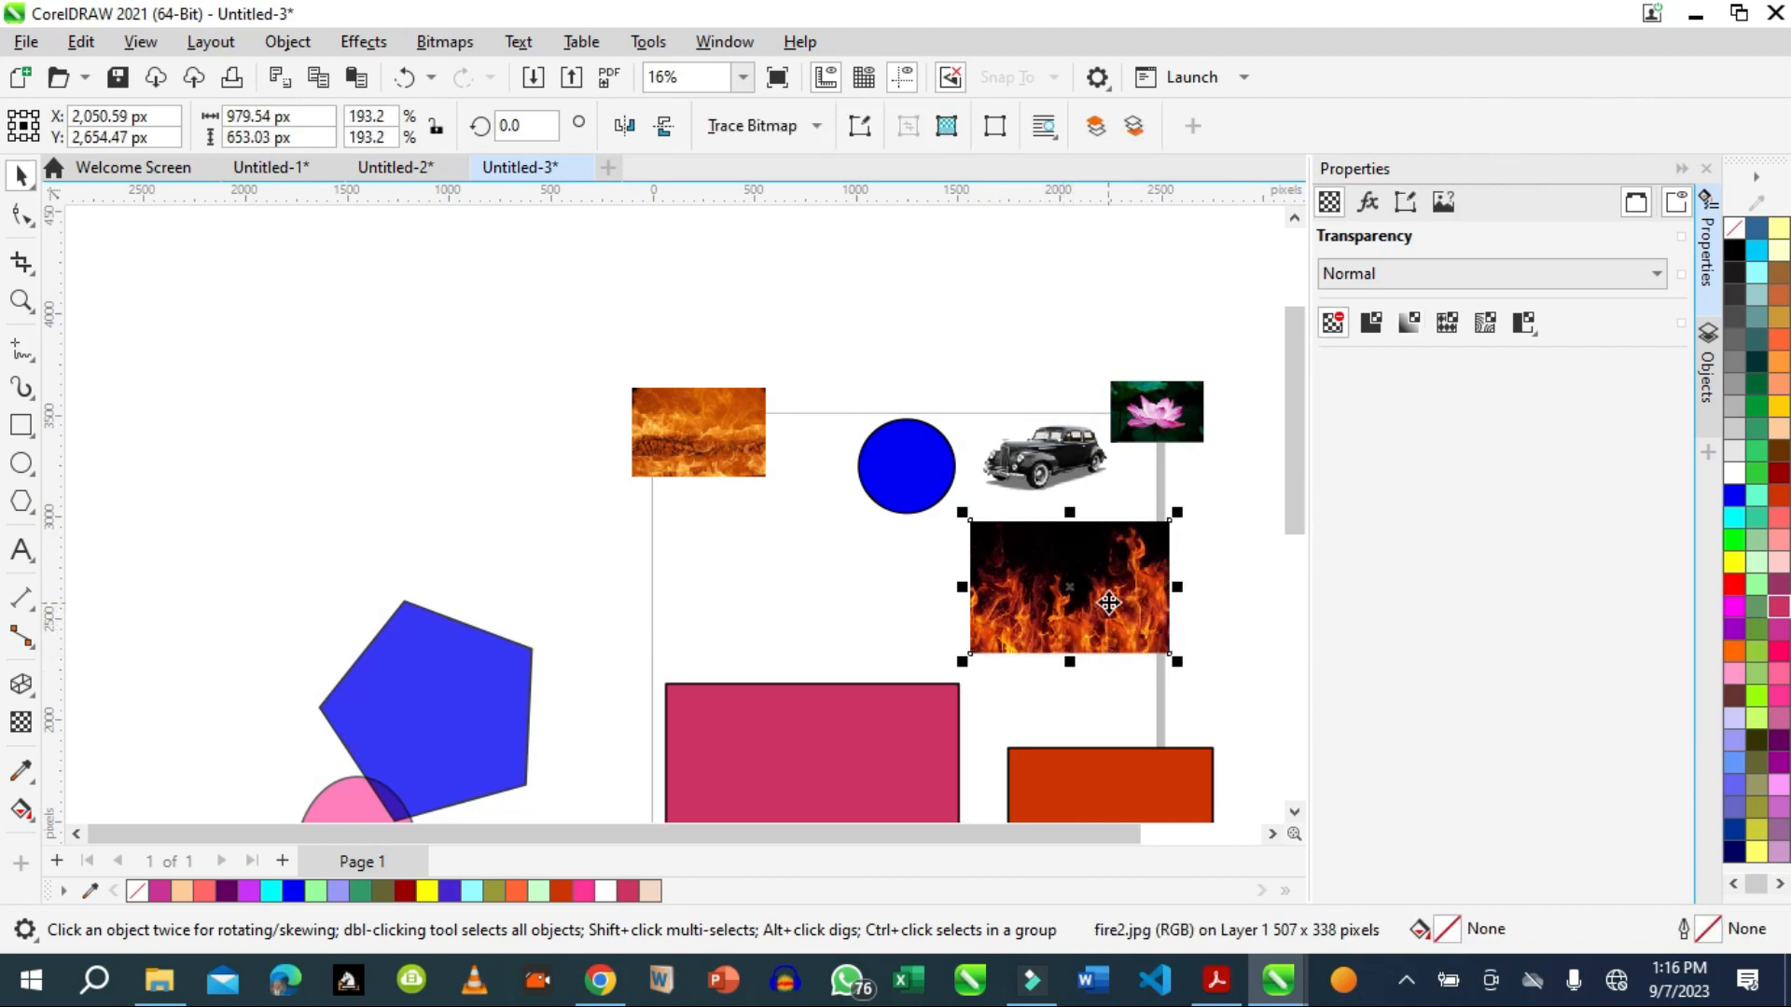
Apply a uniform transparency of 36 to the fire image covering the young man's photo.
{"action": "left_click", "coordinate": [1372, 325]}
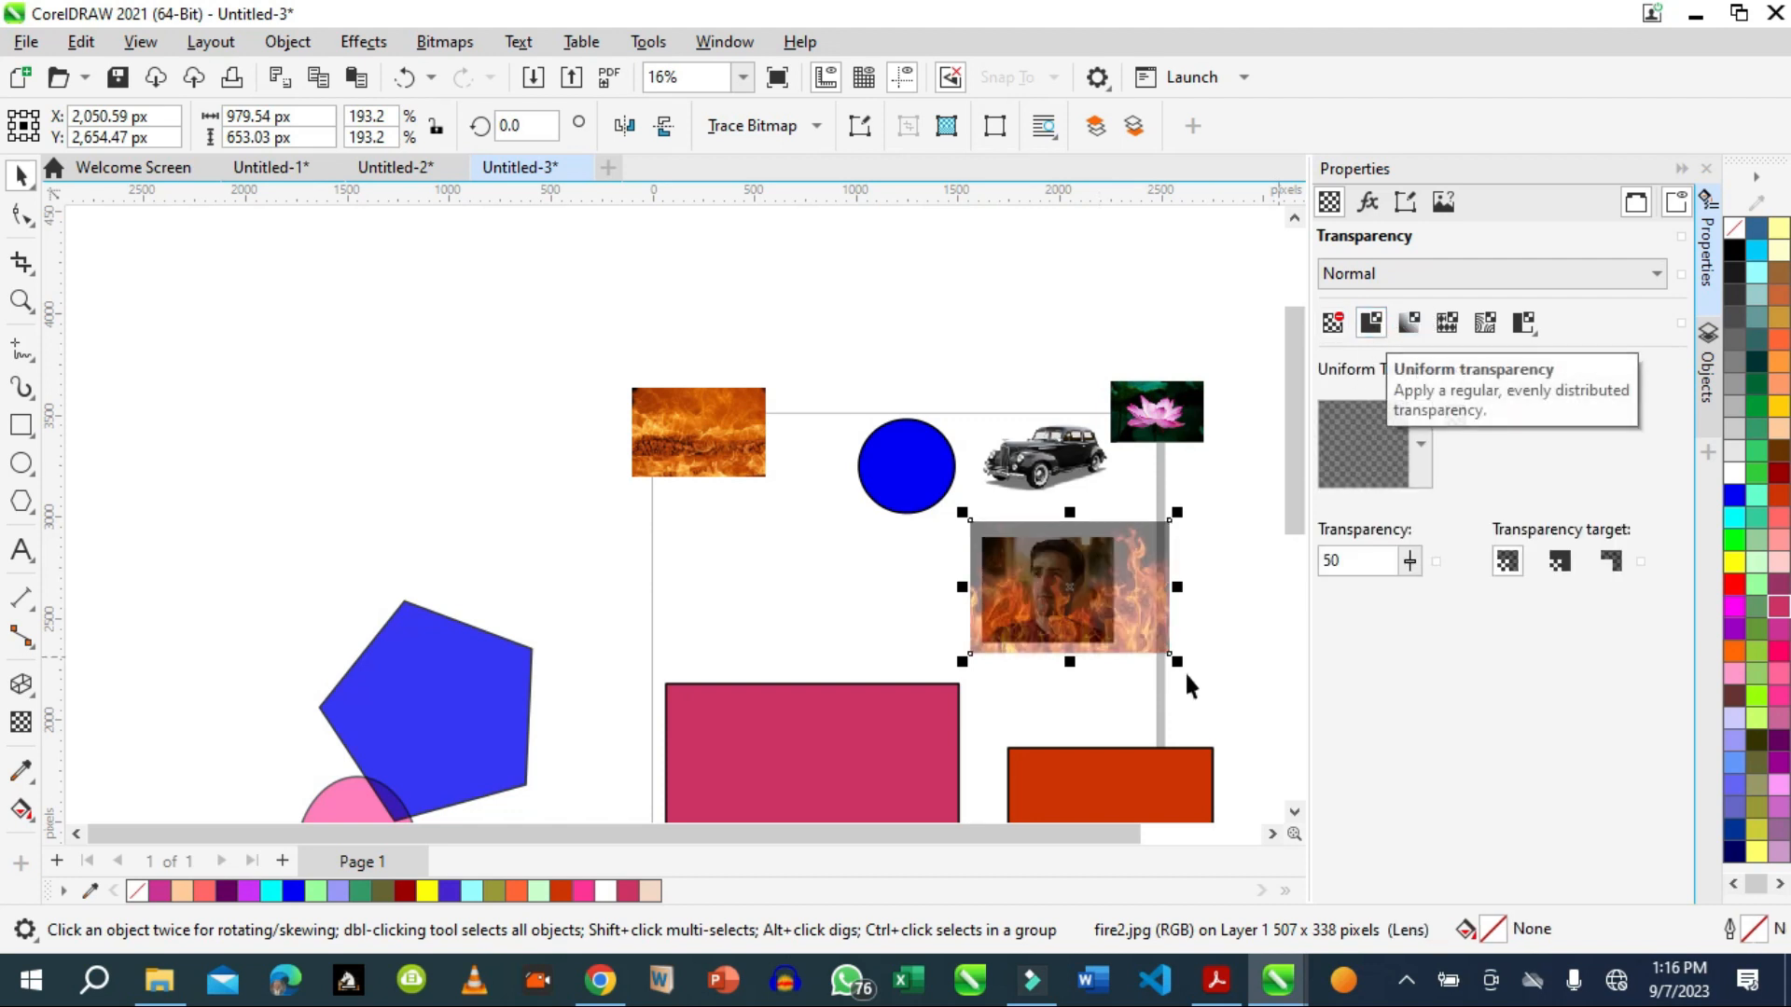
{"action": "left_click", "coordinate": [1409, 562]}
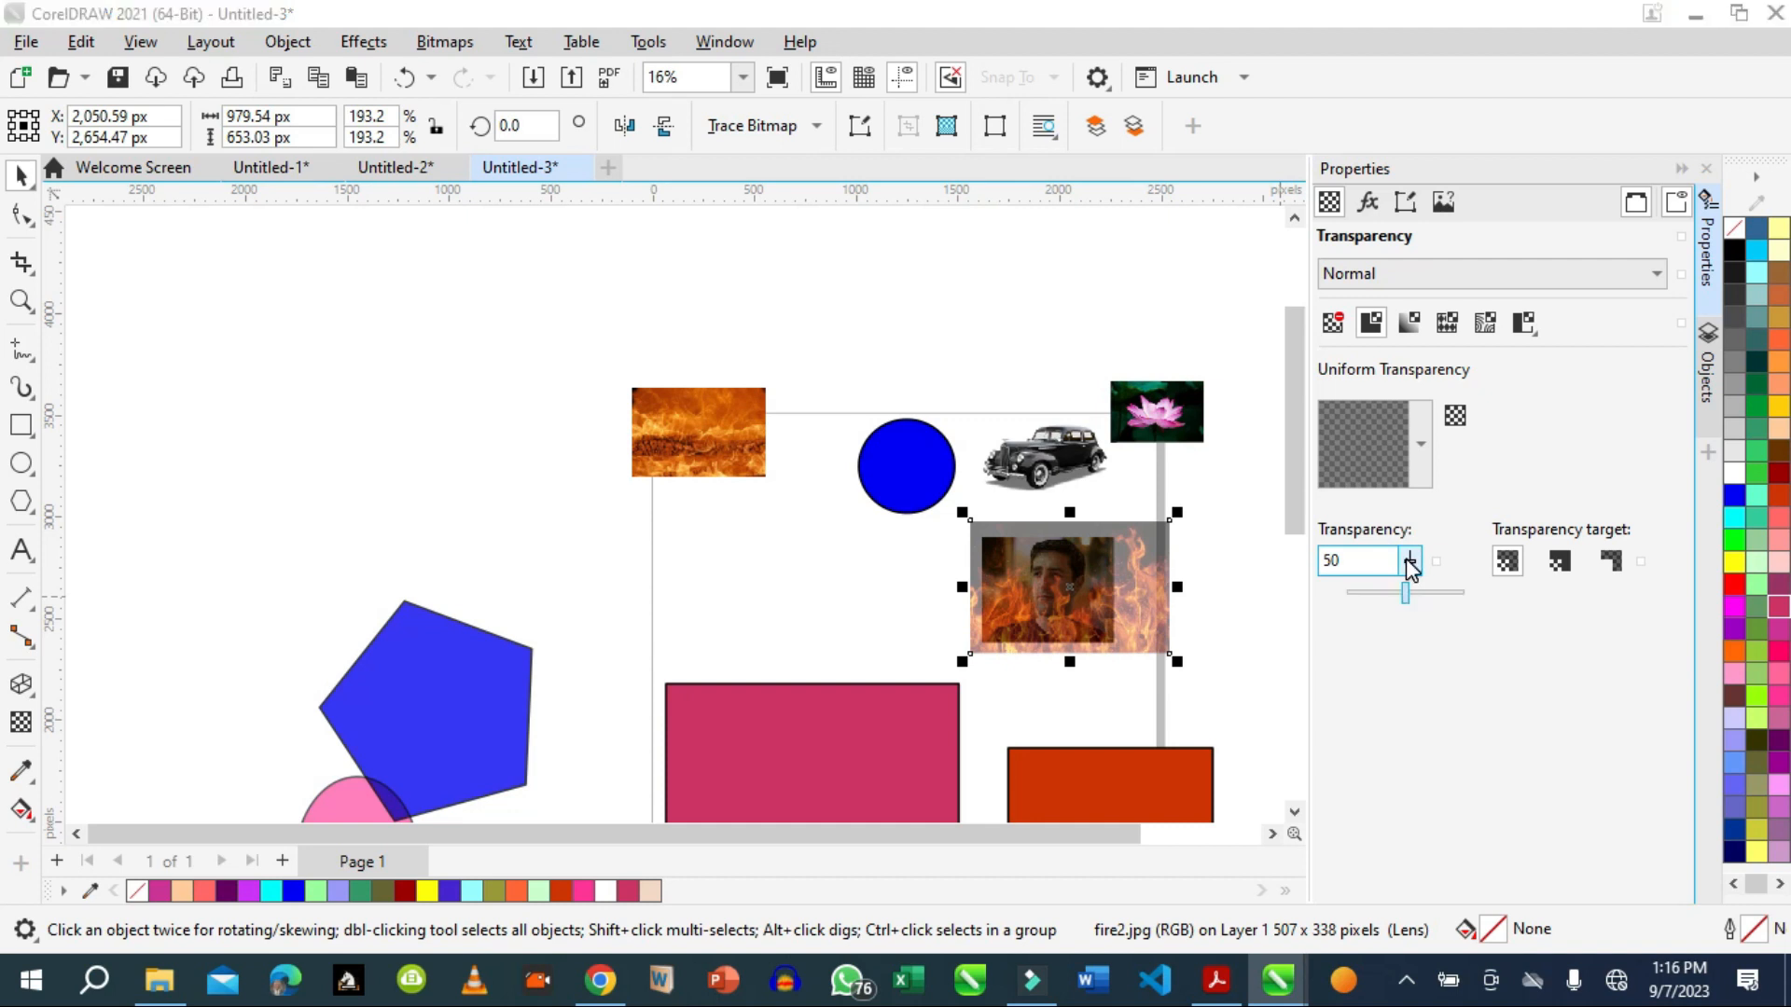
{"action": "left_click_drag", "start_coordinate": [1407, 590], "coordinate": [1388, 600]}
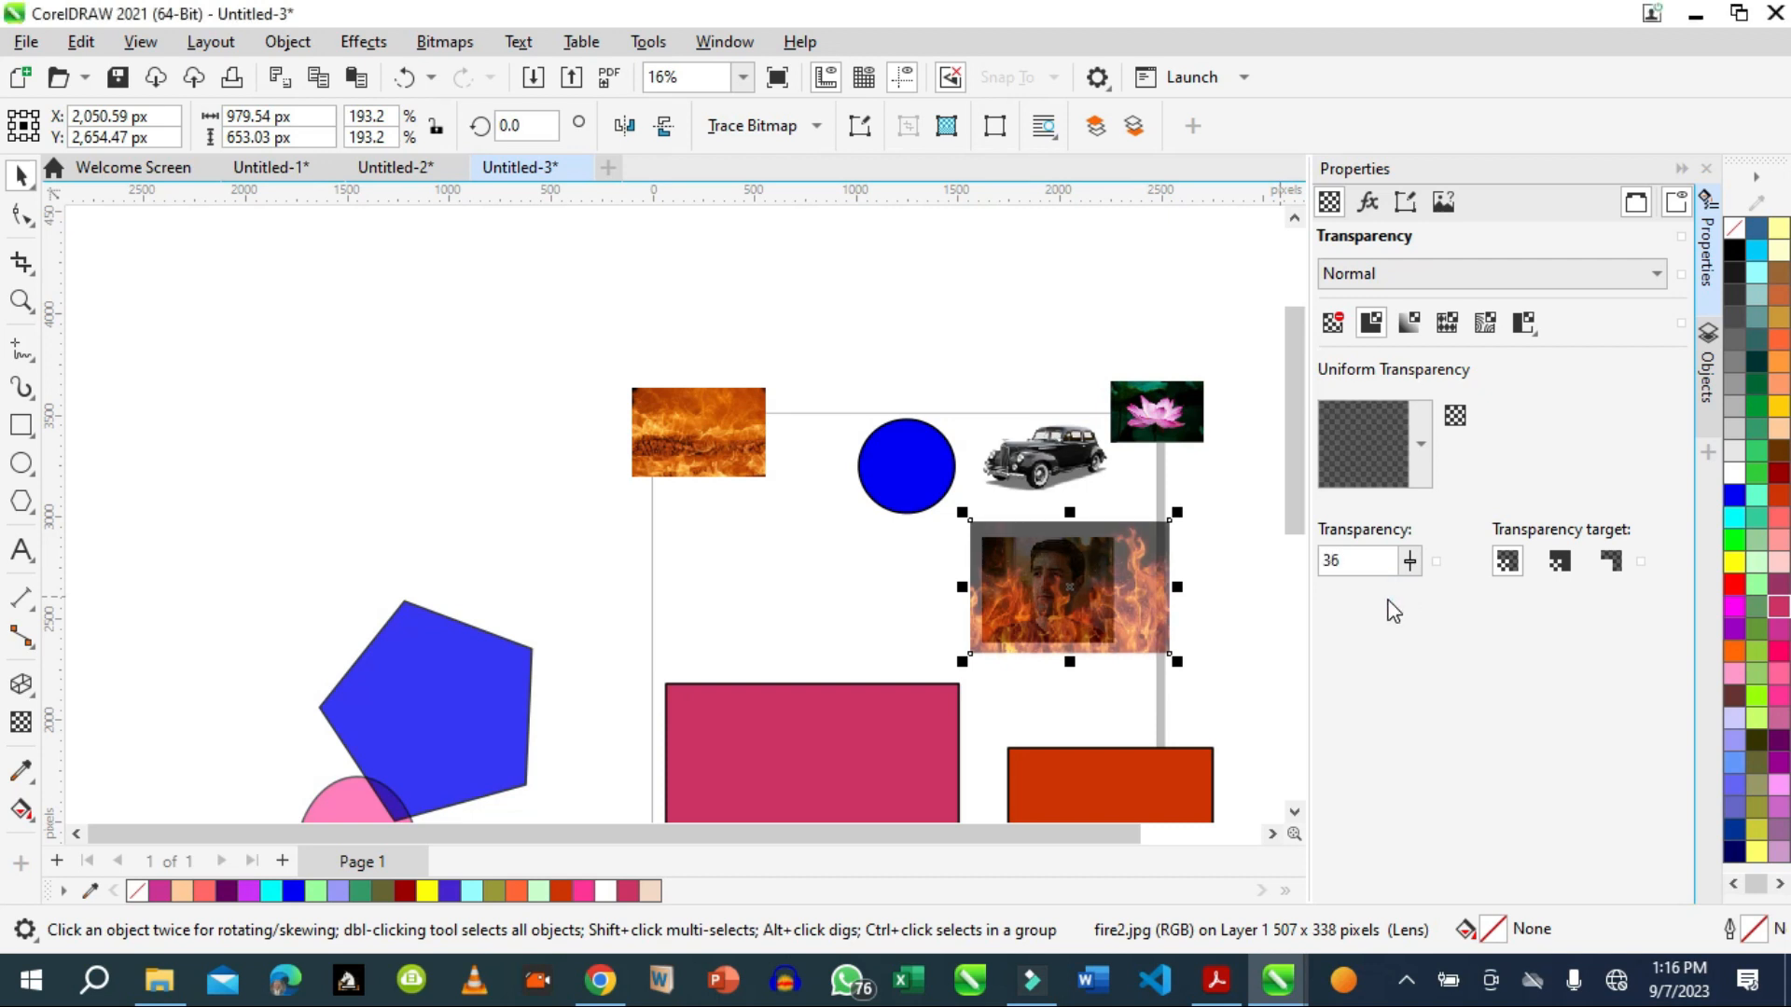
{"action": "left_click", "coordinate": [20, 301]}
{"action": "left_click_drag", "start_coordinate": [953, 499], "coordinate": [1216, 681]}
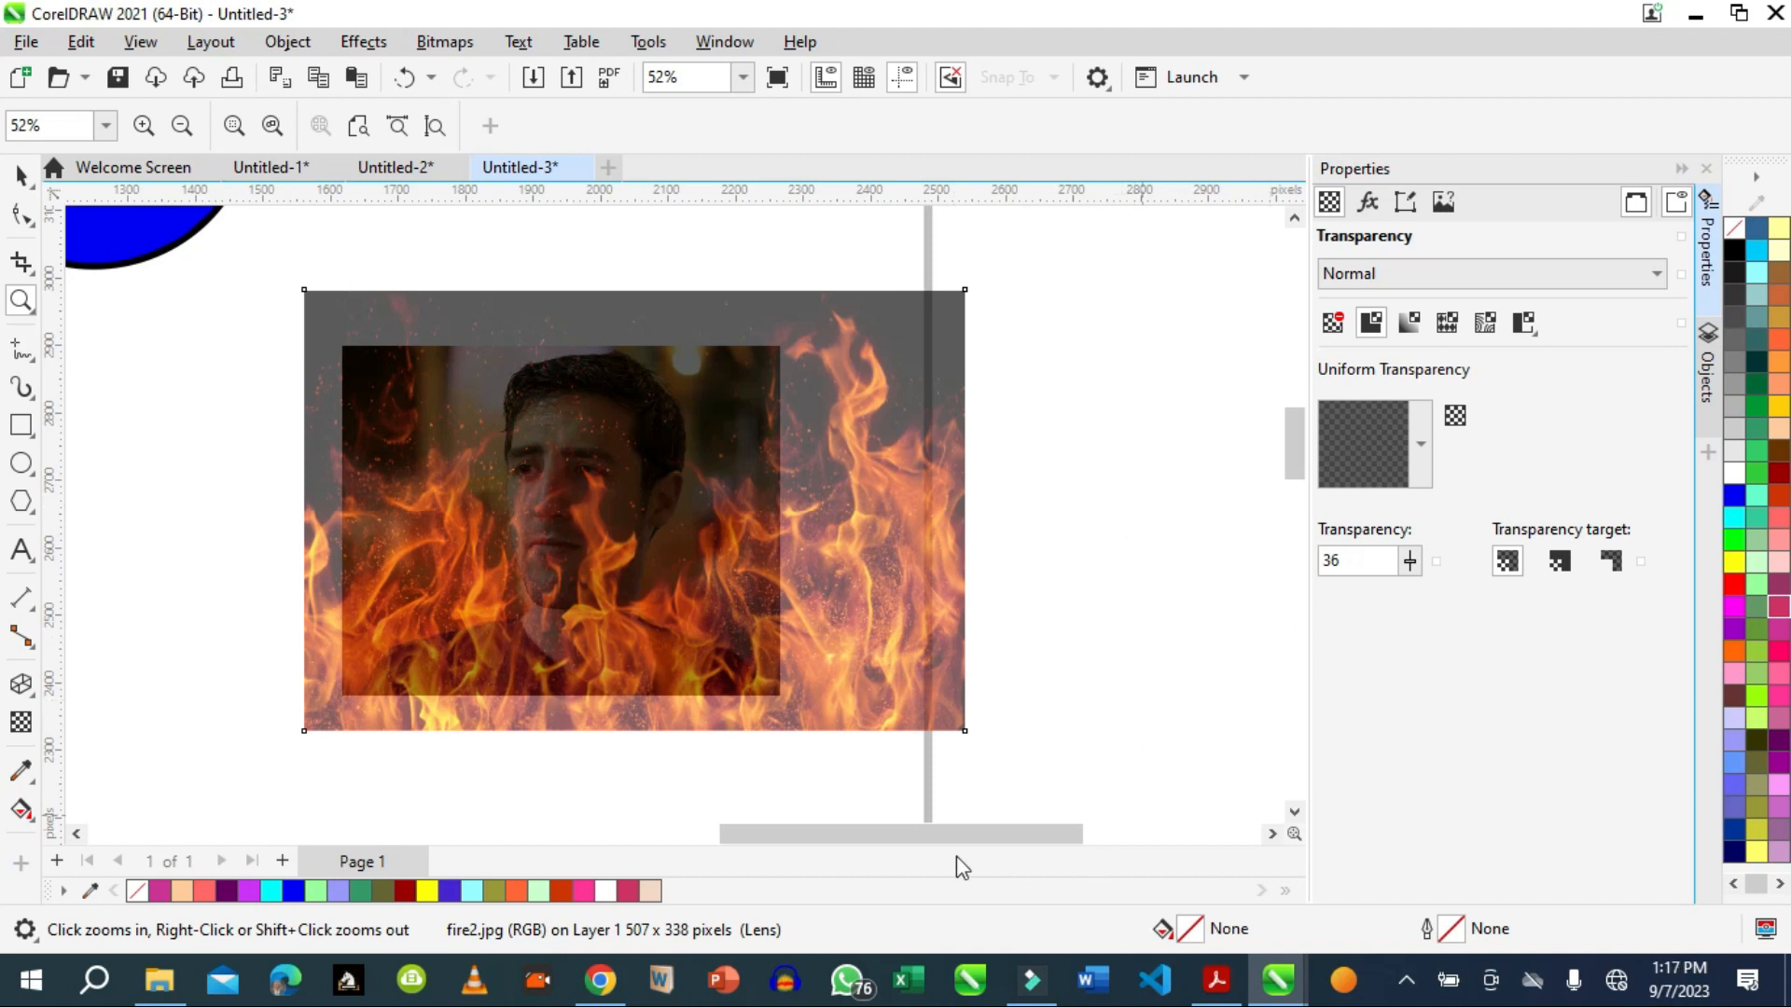
{"action": "left_click_drag", "start_coordinate": [955, 844], "coordinate": [830, 848]}
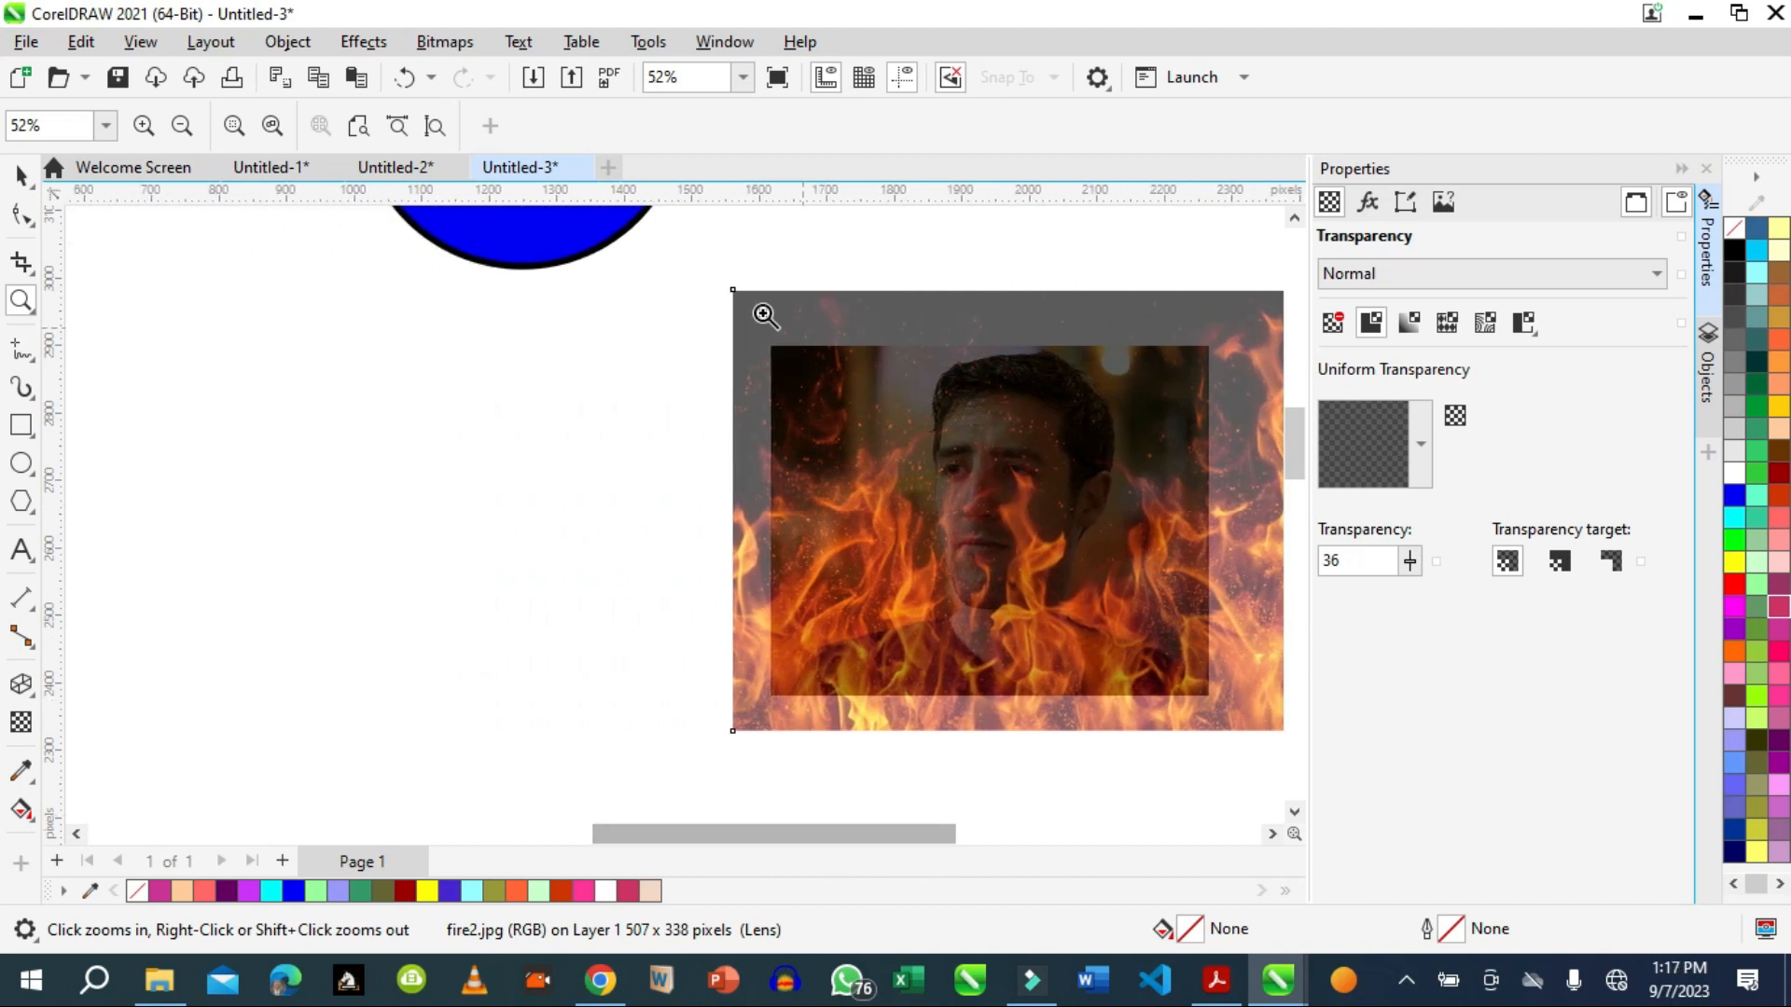
Switch to the Untitled-1 document and apply a uniform transparency of 26 to the fire.png image.
{"action": "left_click", "coordinate": [268, 170]}
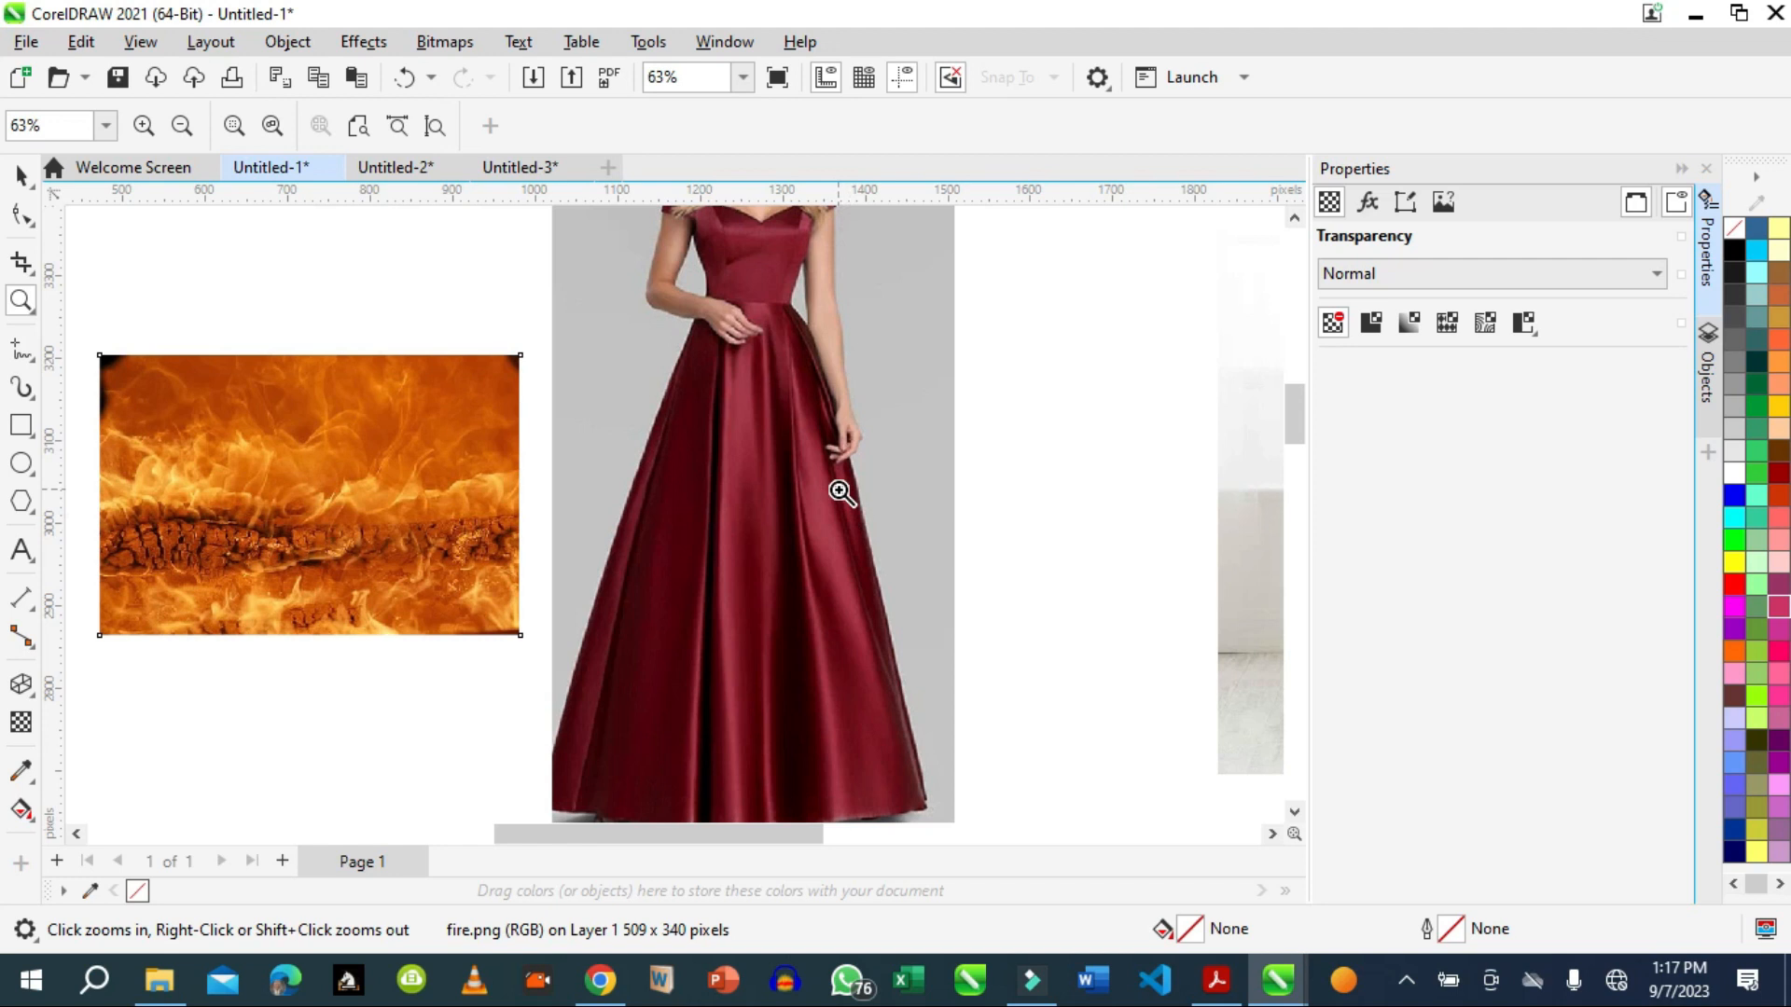
{"action": "left_click", "coordinate": [23, 186]}
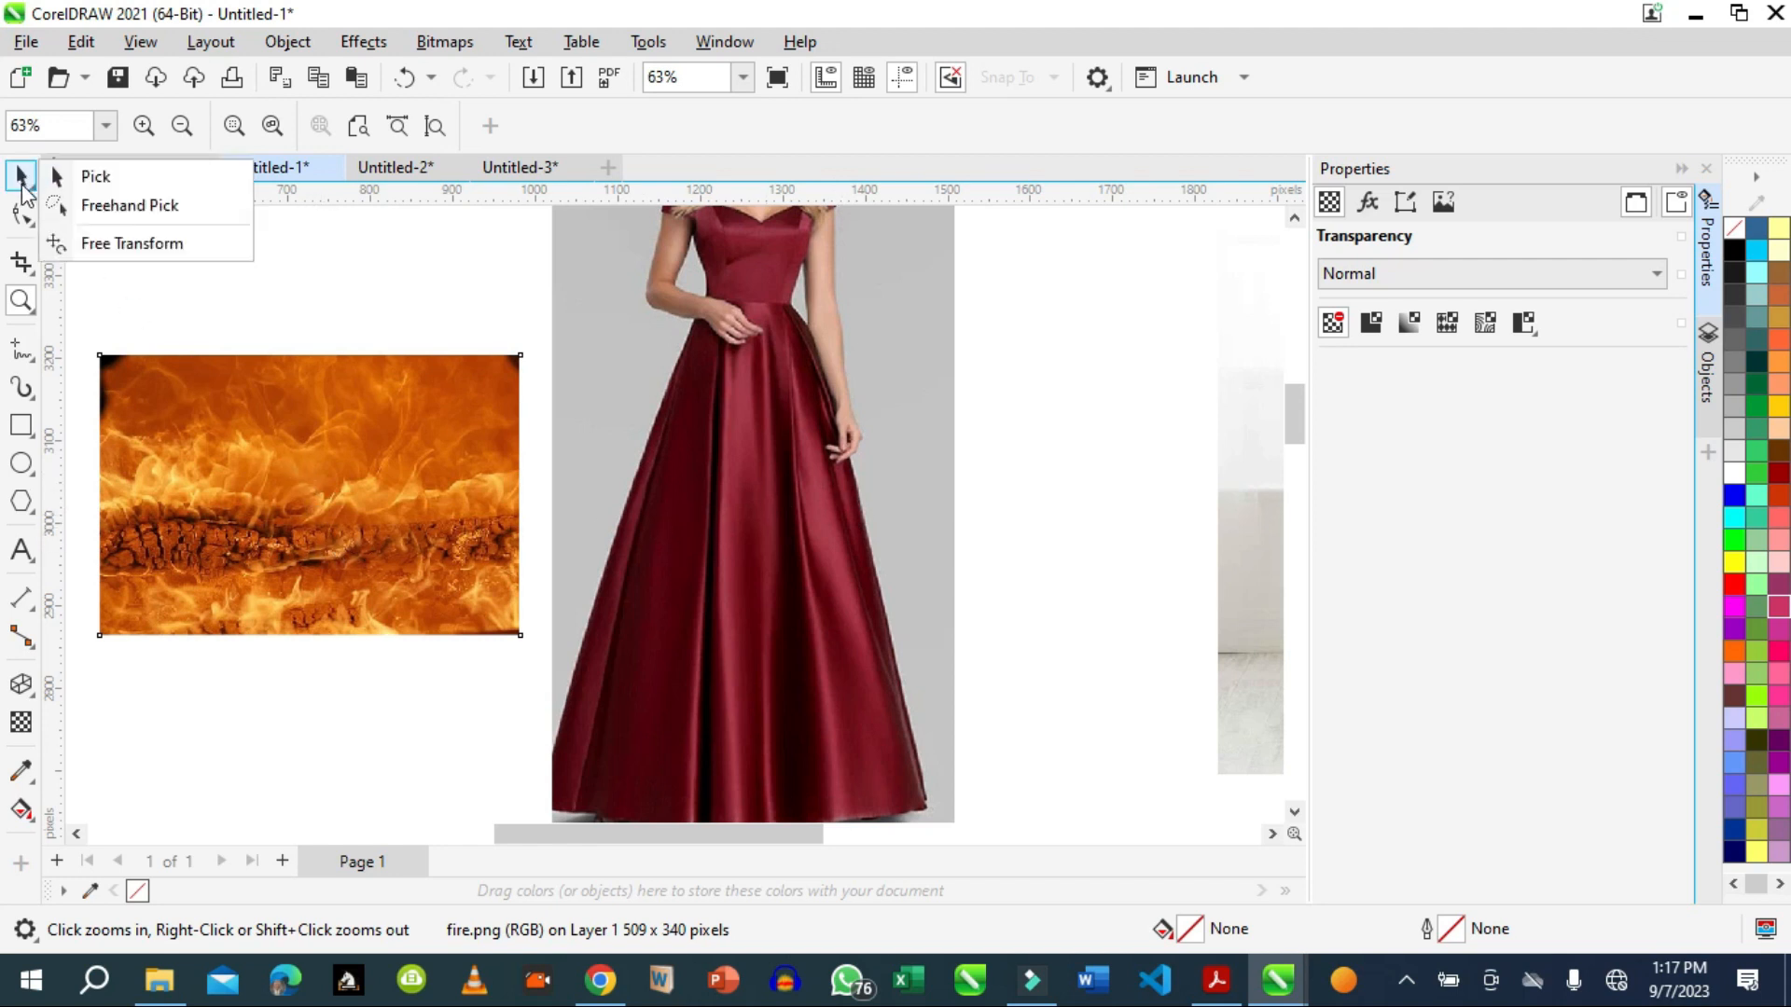
{"action": "left_click", "coordinate": [341, 473]}
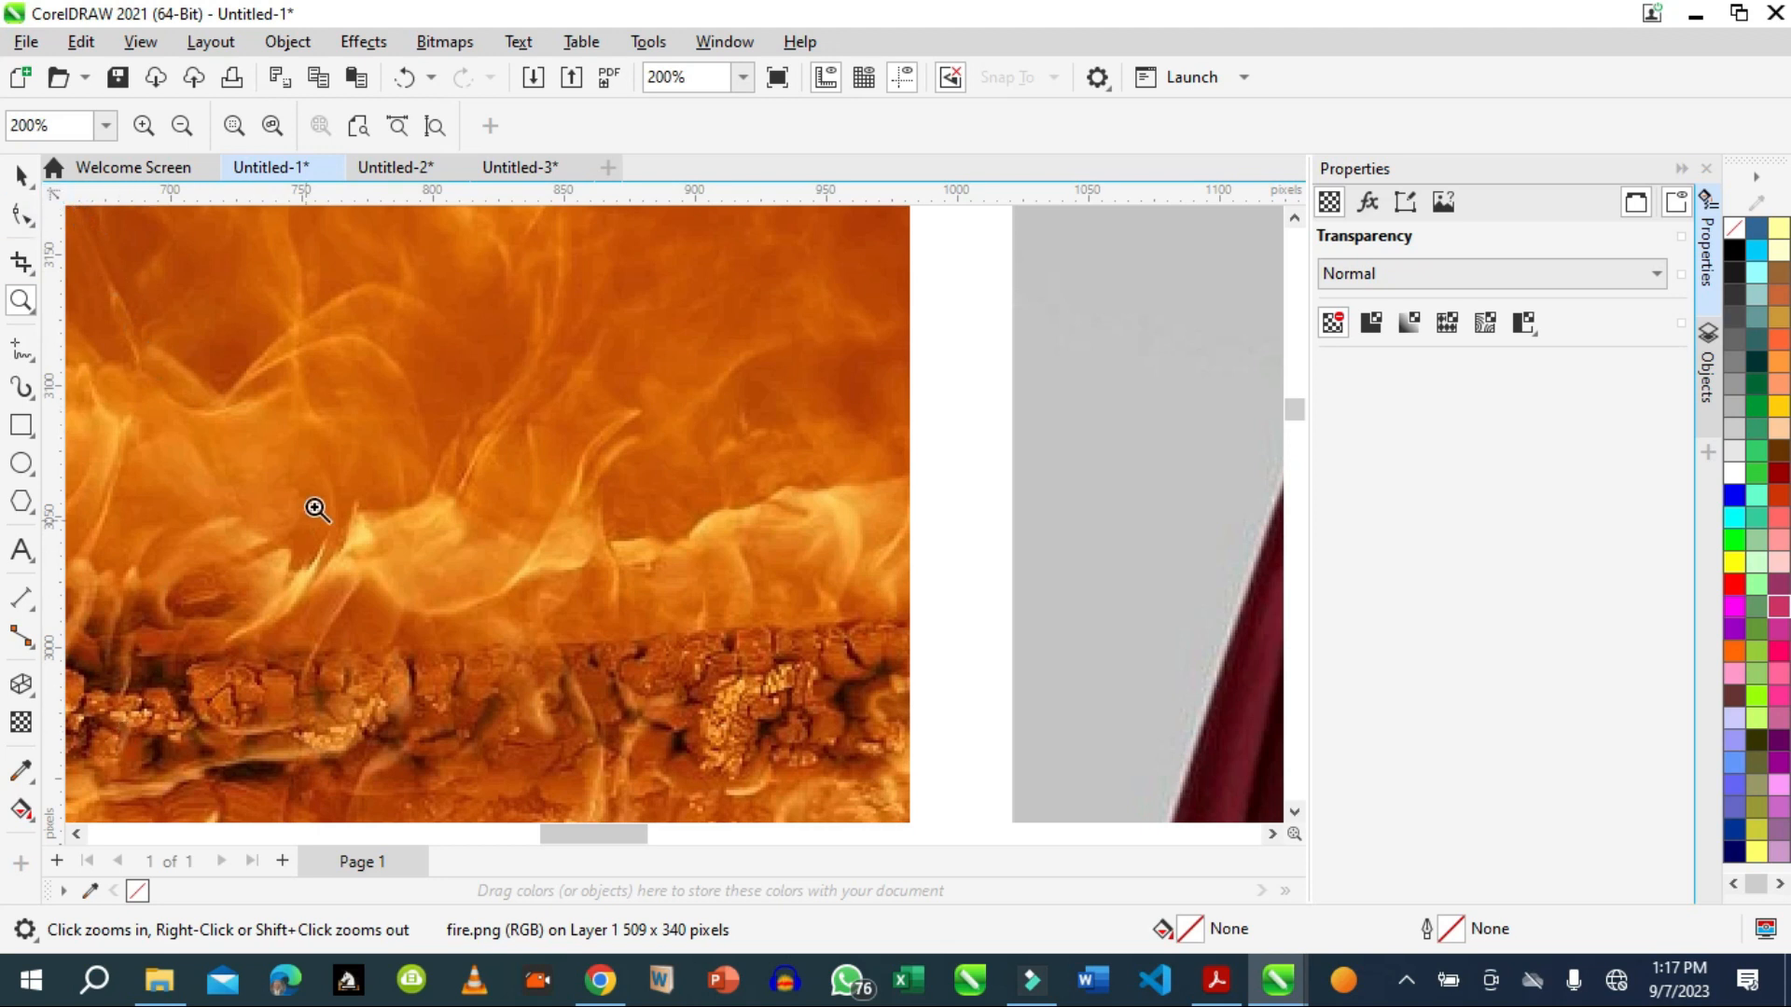
{"action": "left_click", "coordinate": [1372, 324]}
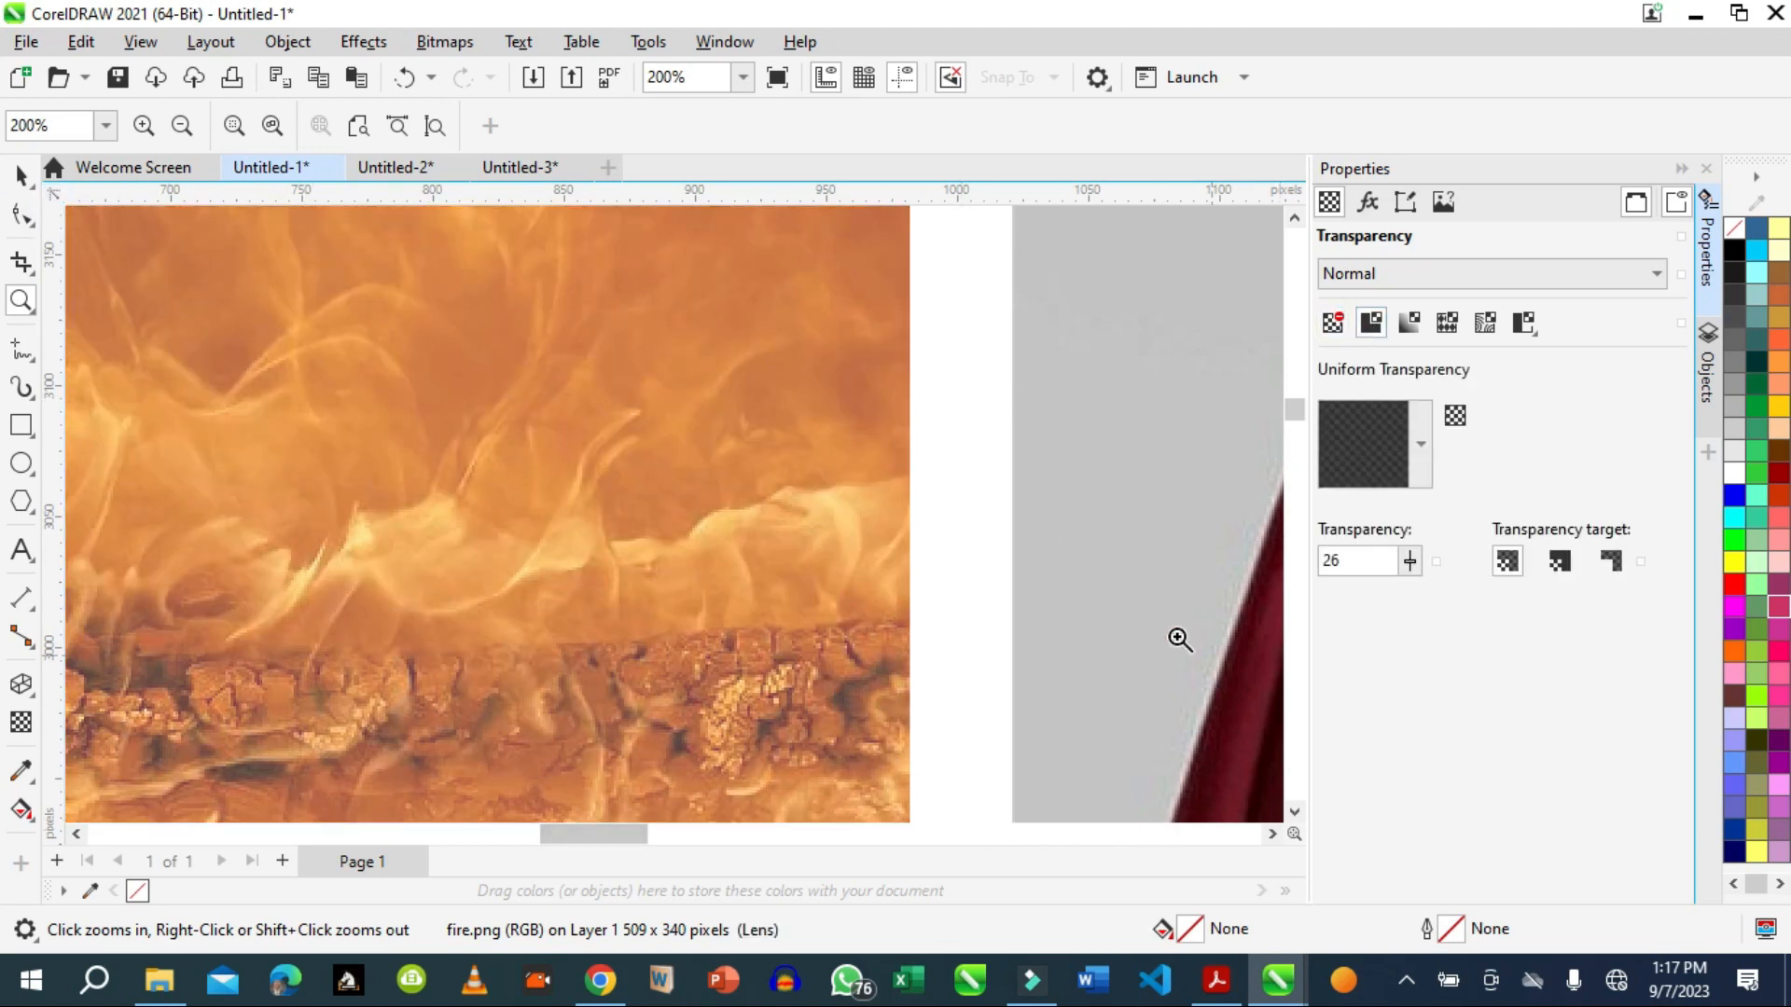
Move the fire image over the skirt of the red dress and stretch it to about 509 by 617 px.
{"action": "scroll", "coordinate": [1180, 640], "scroll_direction": "down", "scroll_amount": 4}
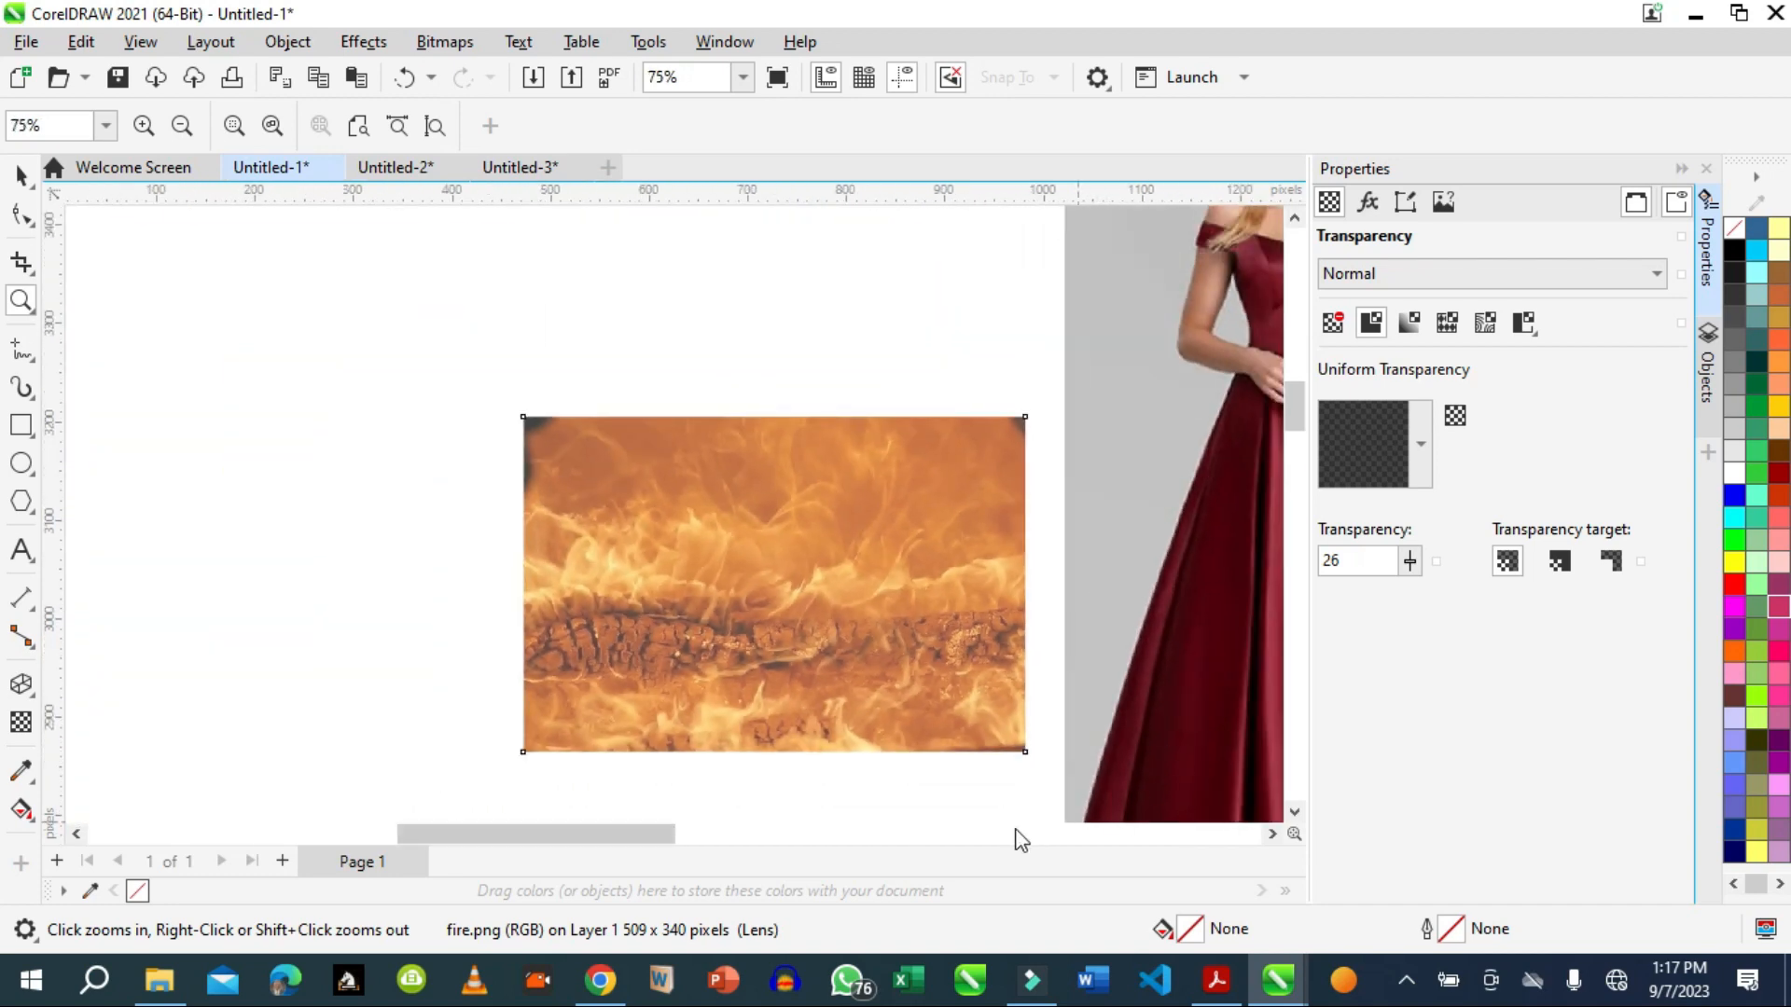
{"action": "left_click_drag", "start_coordinate": [619, 835], "coordinate": [792, 872]}
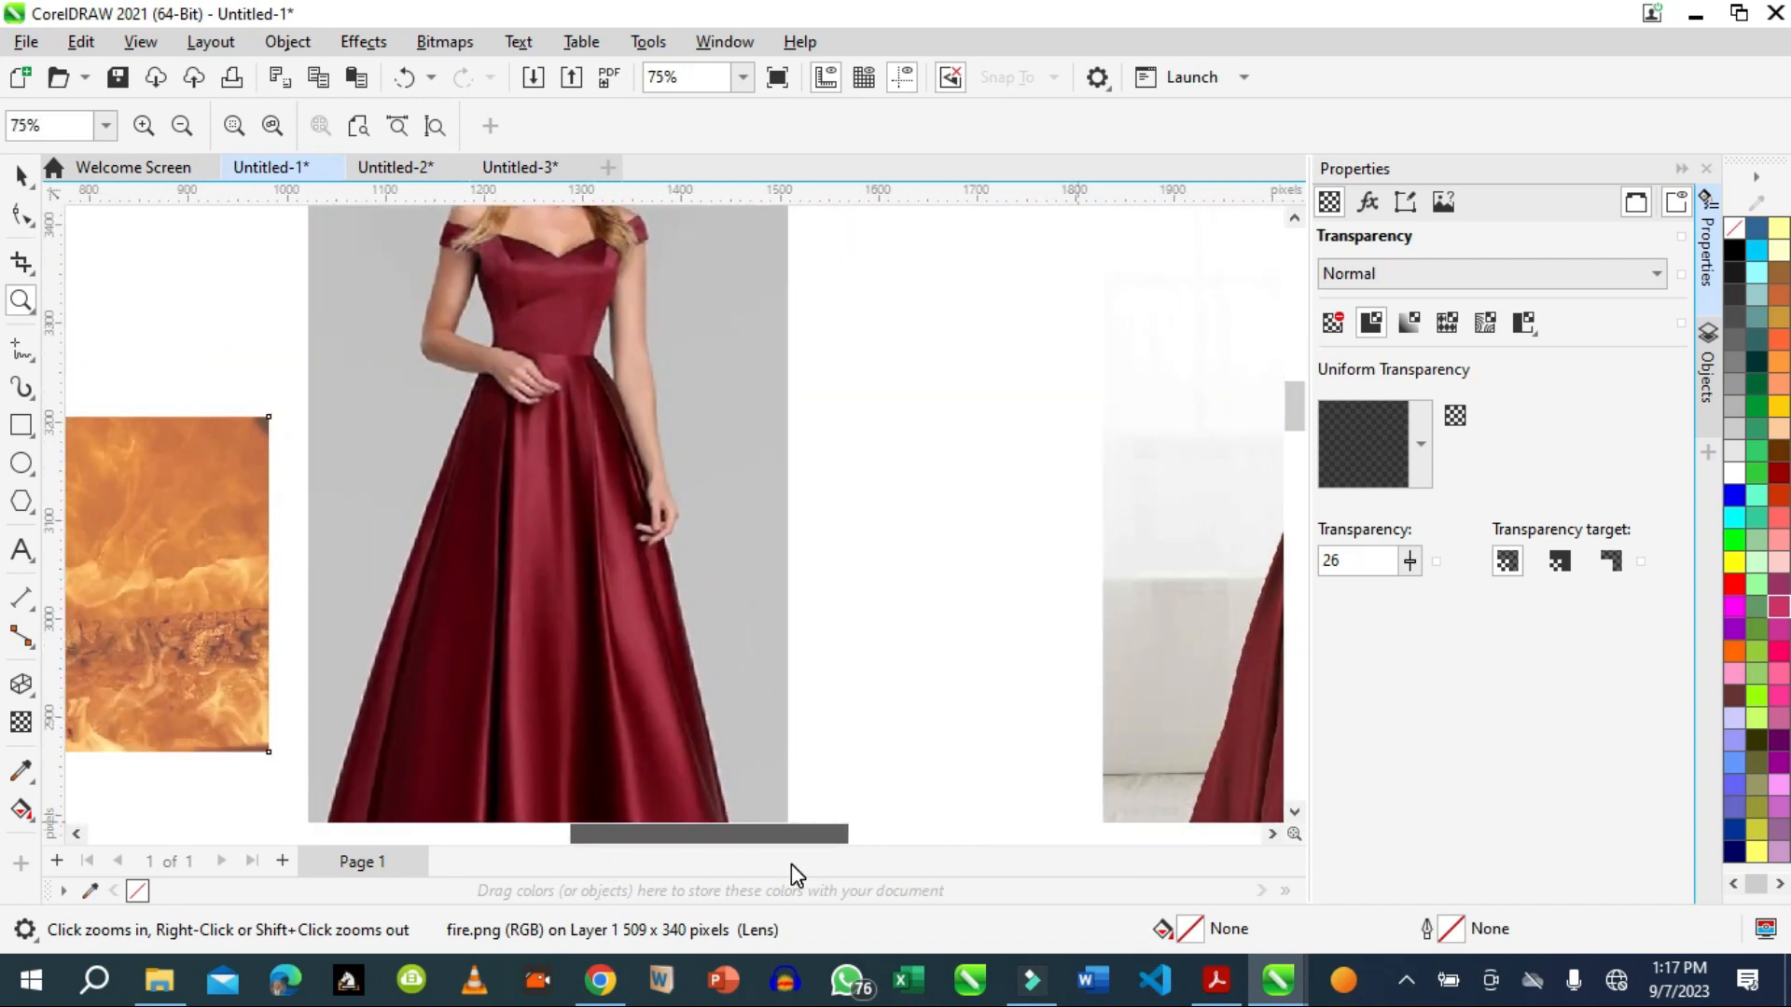
{"action": "left_click", "coordinate": [17, 182]}
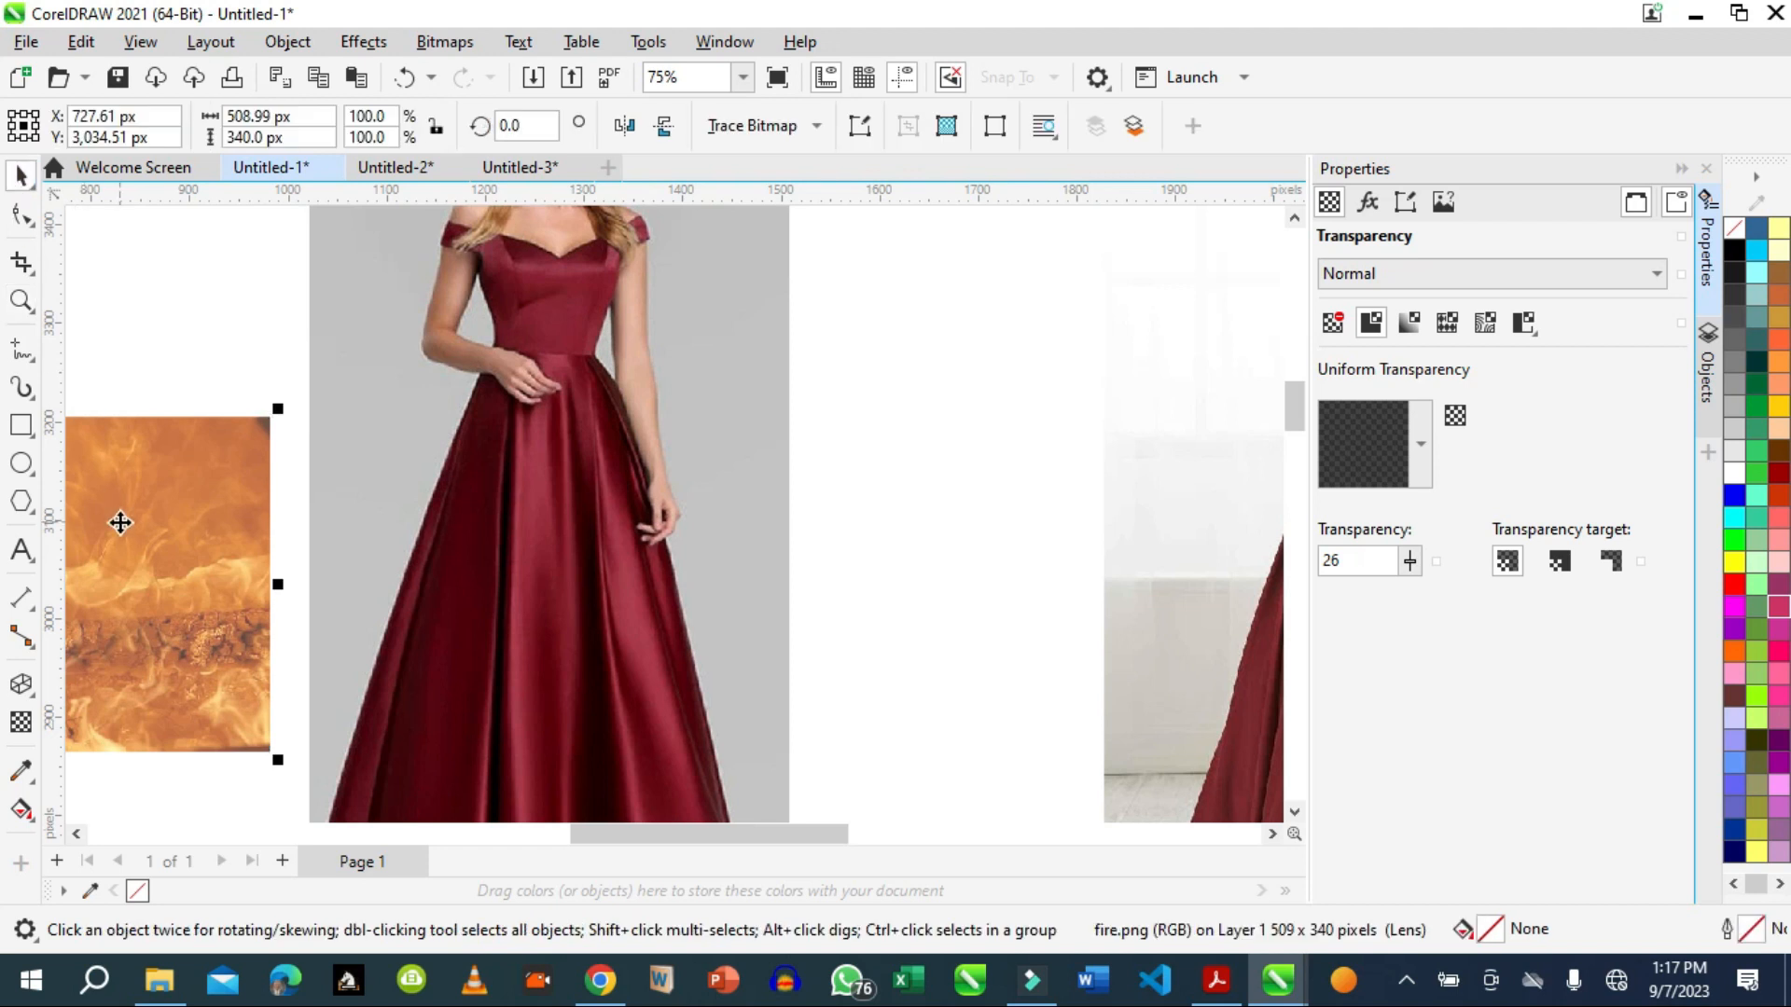
{"action": "left_click_drag", "start_coordinate": [120, 520], "coordinate": [625, 559]}
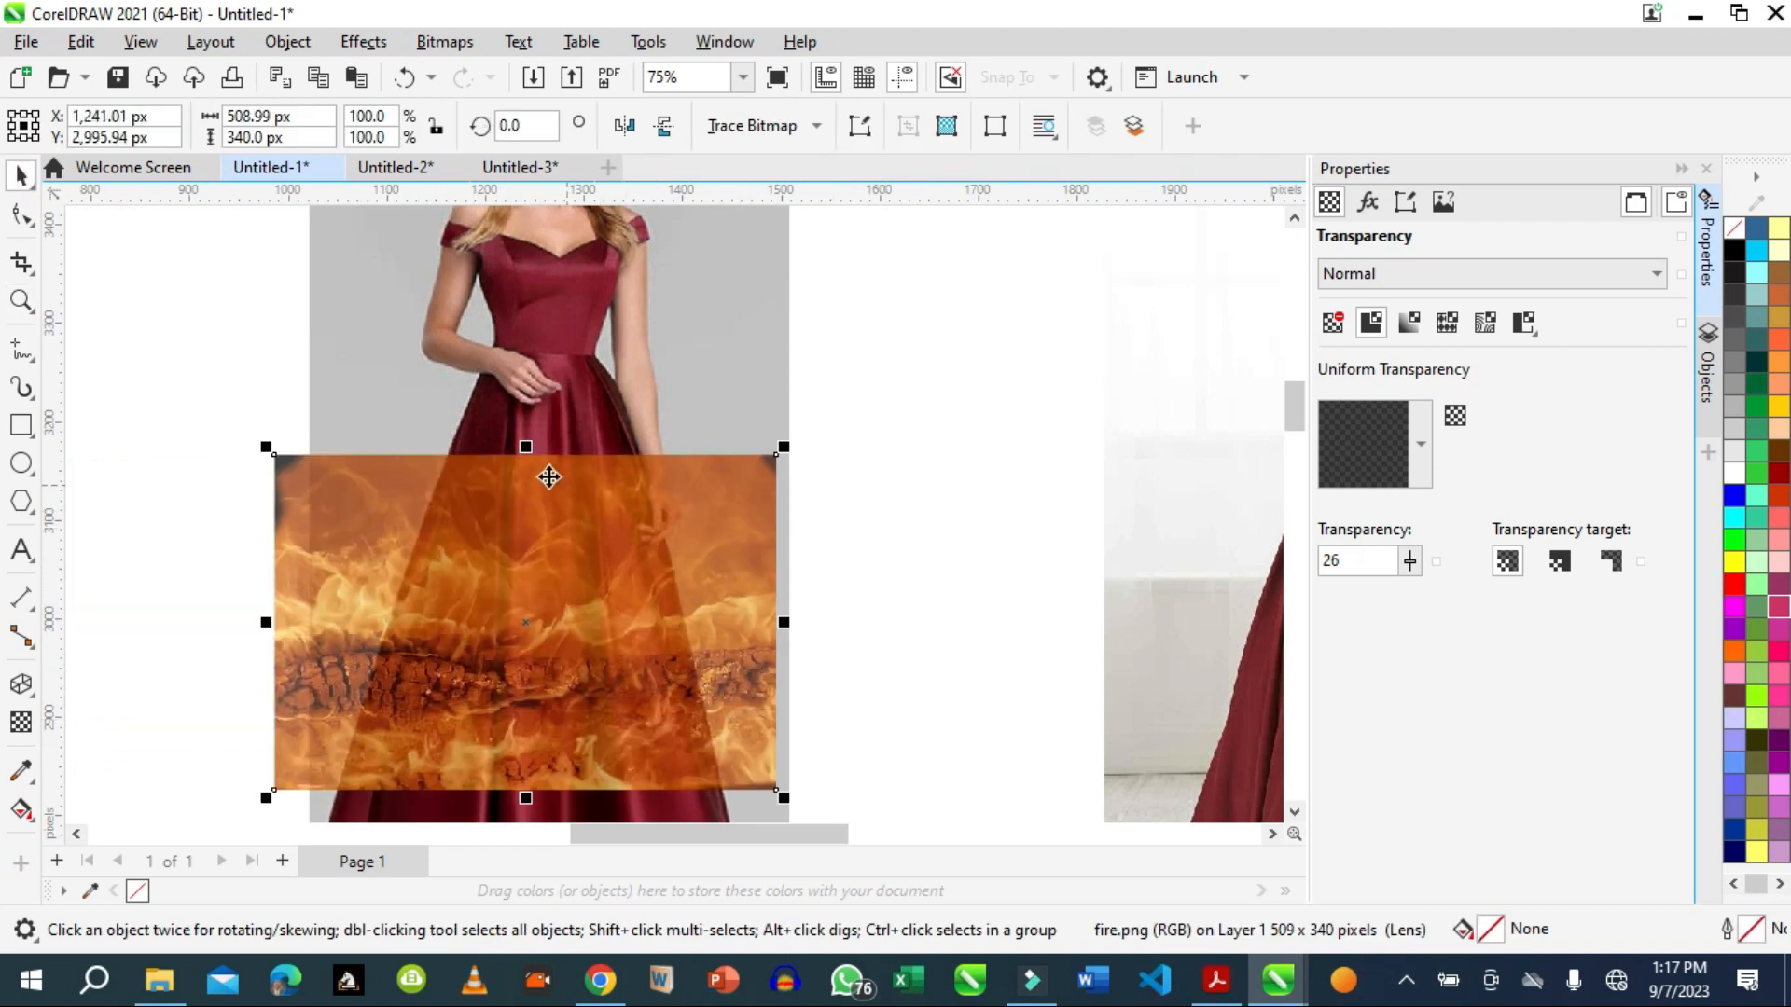
{"action": "left_click_drag", "start_coordinate": [526, 449], "coordinate": [531, 370]}
{"action": "scroll", "coordinate": [1294, 421], "scroll_direction": "down", "scroll_amount": 5}
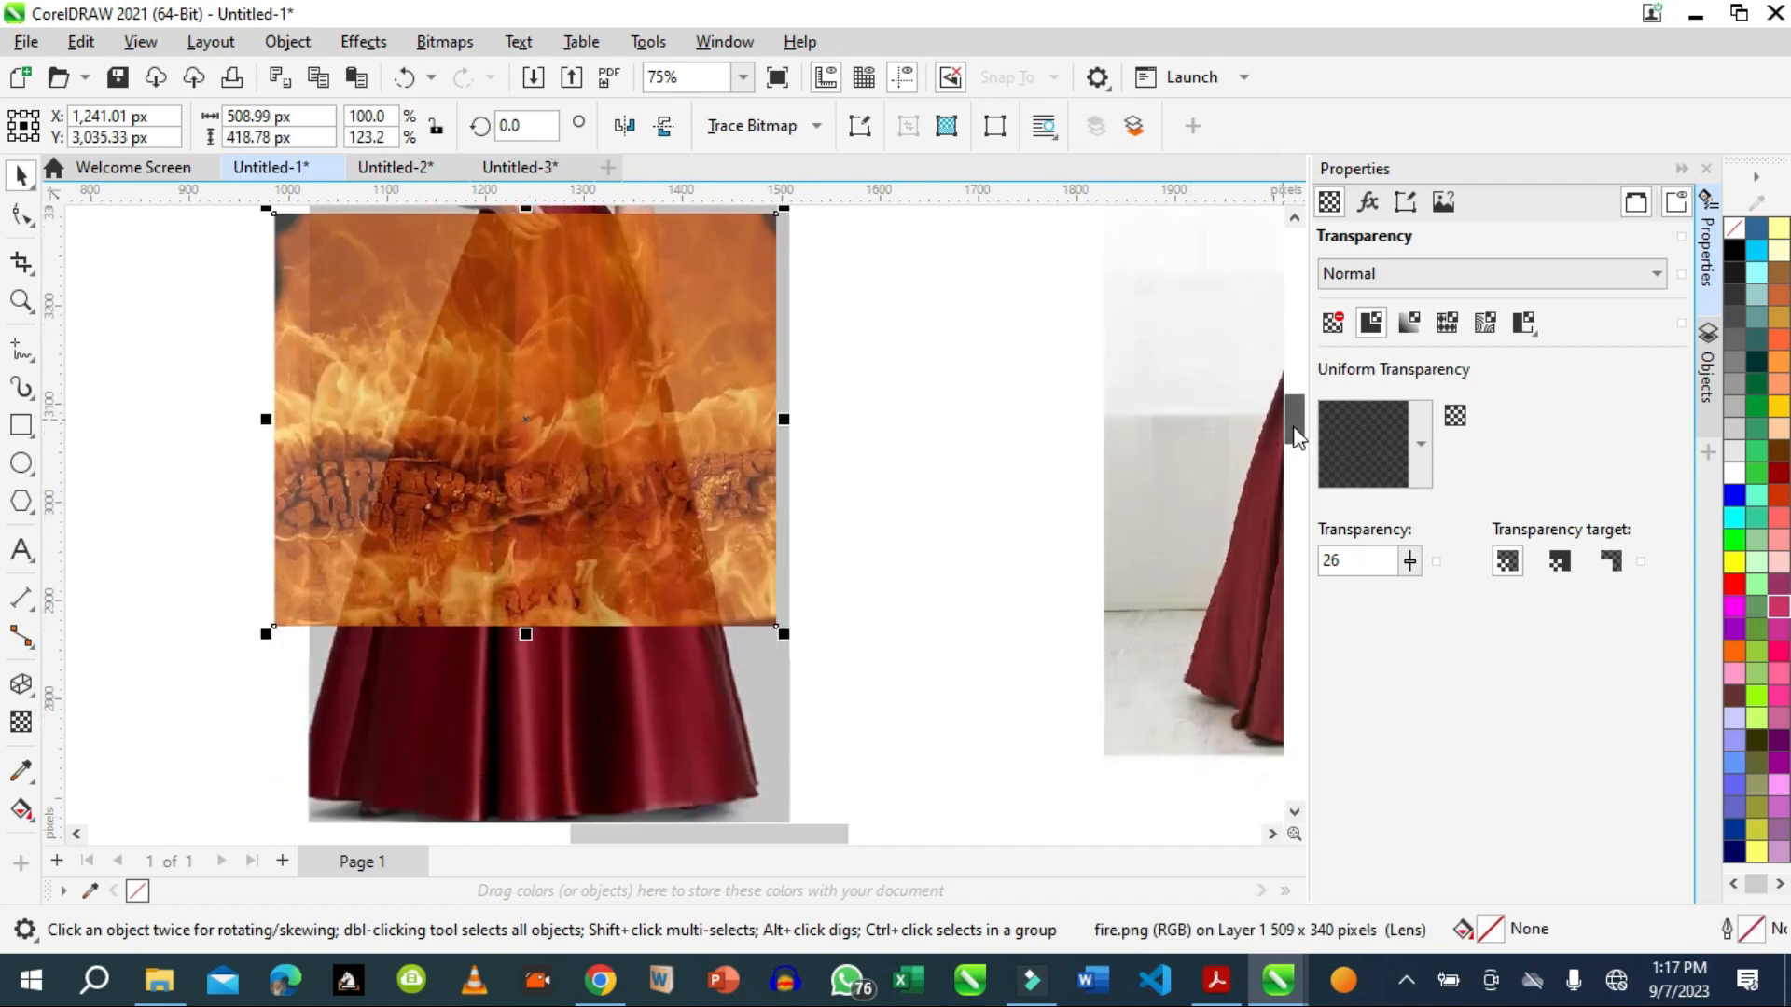
{"action": "left_click_drag", "start_coordinate": [526, 504], "coordinate": [513, 701]}
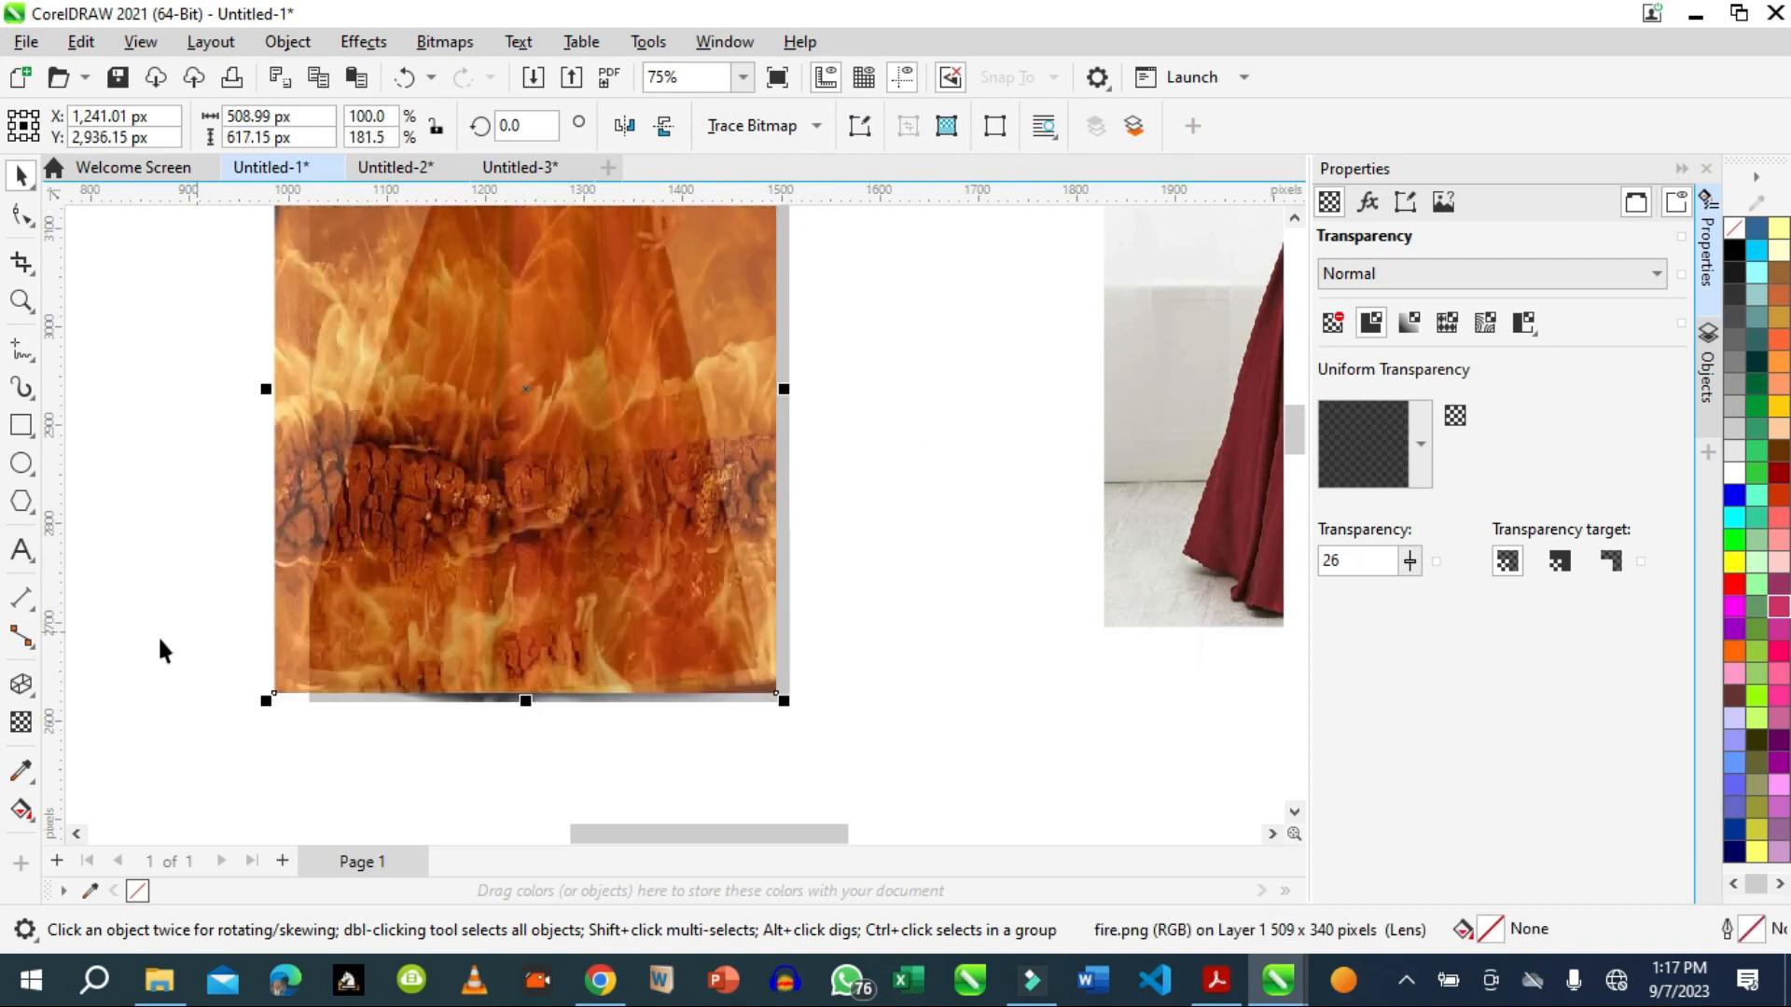
Apply an envelope to the fire image and pull its upper-left nodes, including added ones, in along the skirt's left edge below the waist.
{"action": "left_click", "coordinate": [31, 695]}
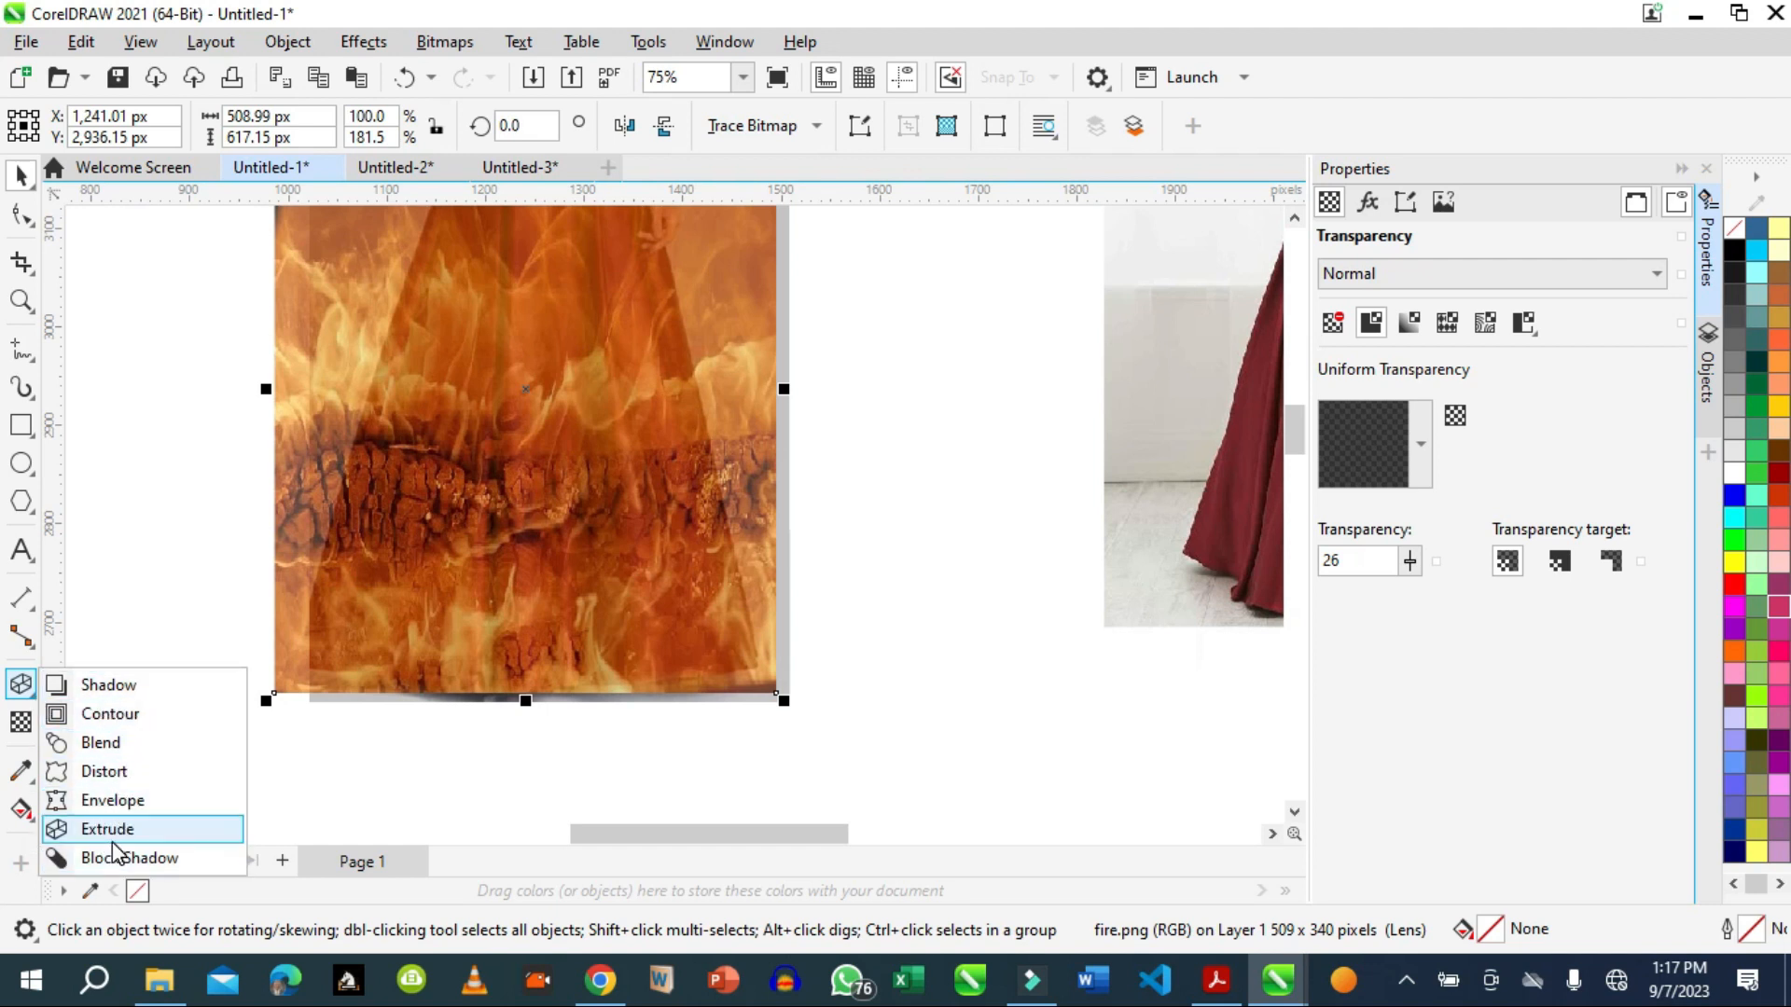
{"action": "left_click", "coordinate": [121, 804]}
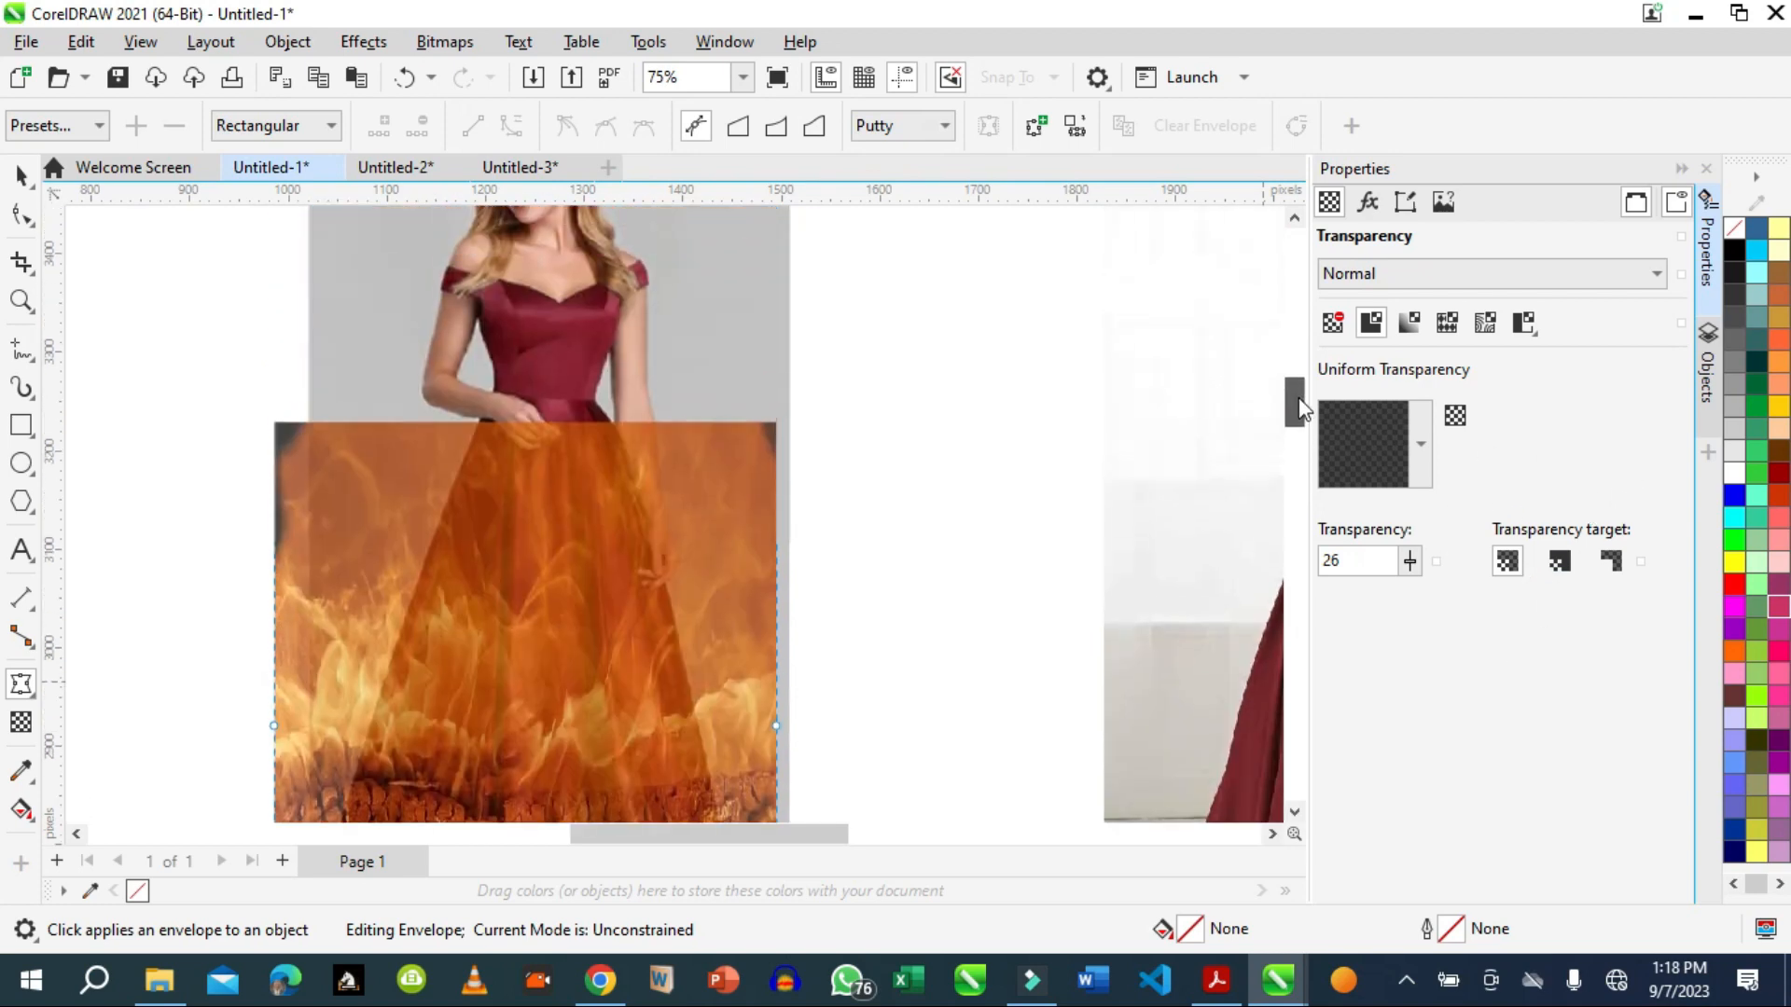
{"action": "scroll", "coordinate": [1297, 431], "scroll_direction": "up", "scroll_amount": 3}
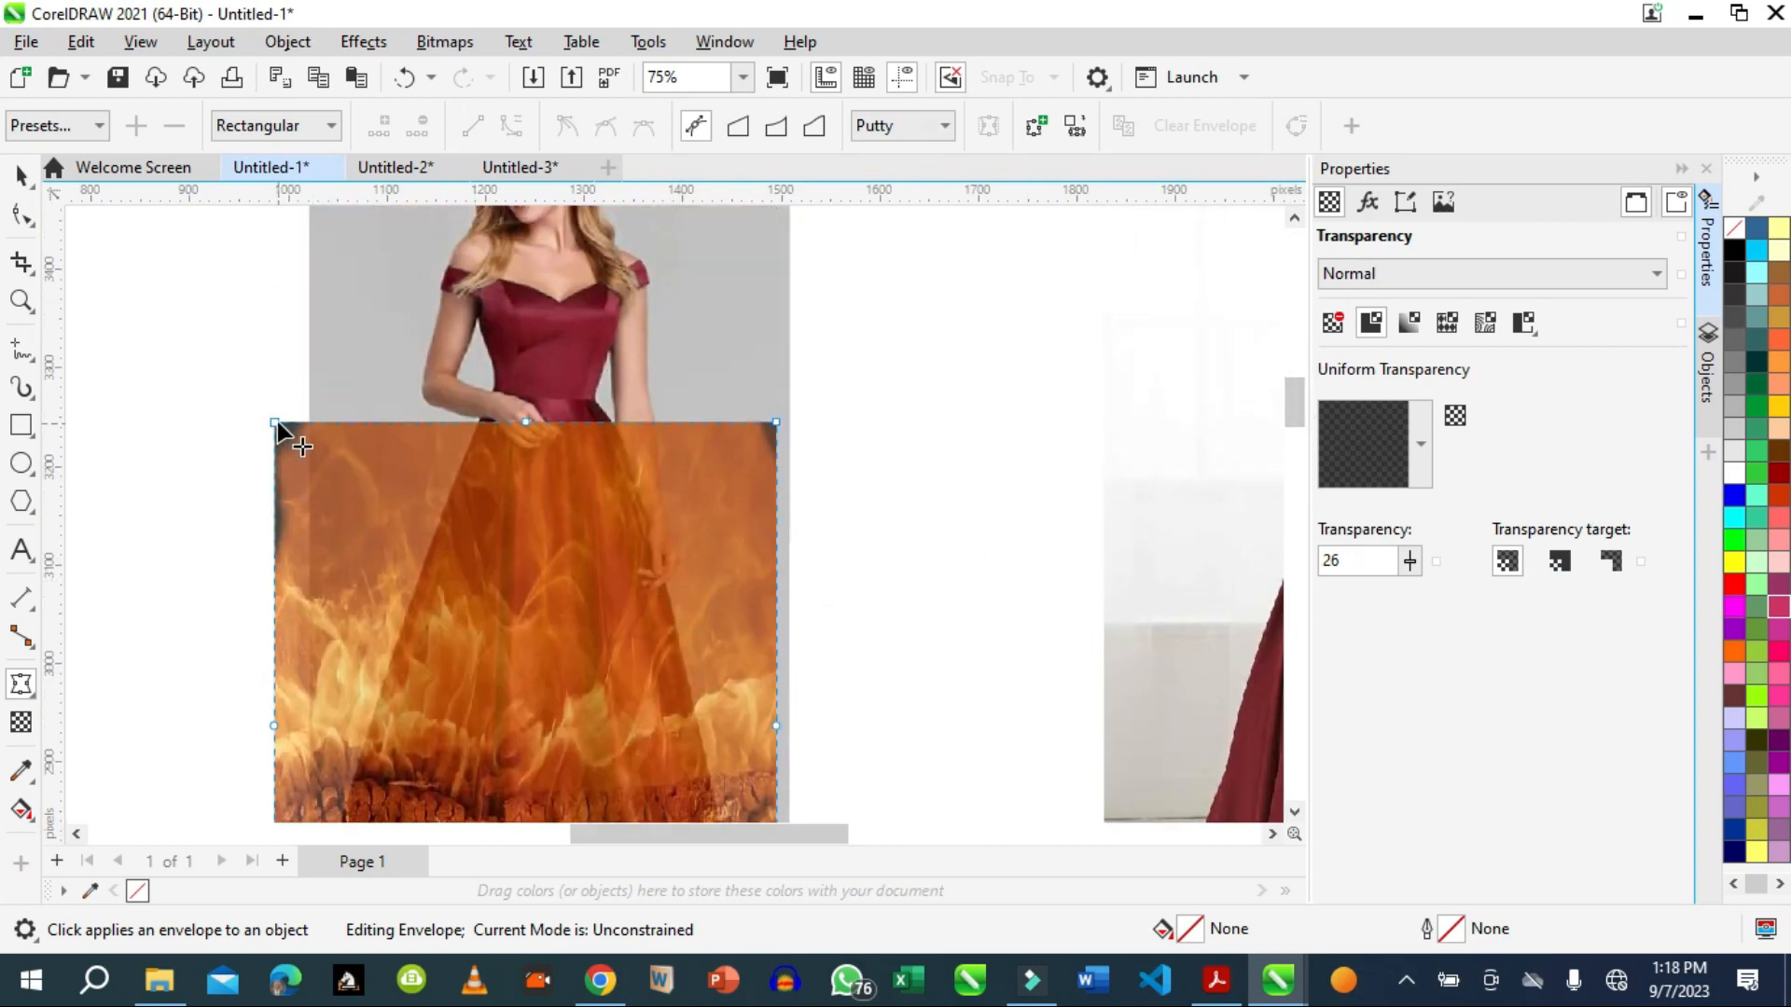
{"action": "left_click", "coordinate": [381, 421]}
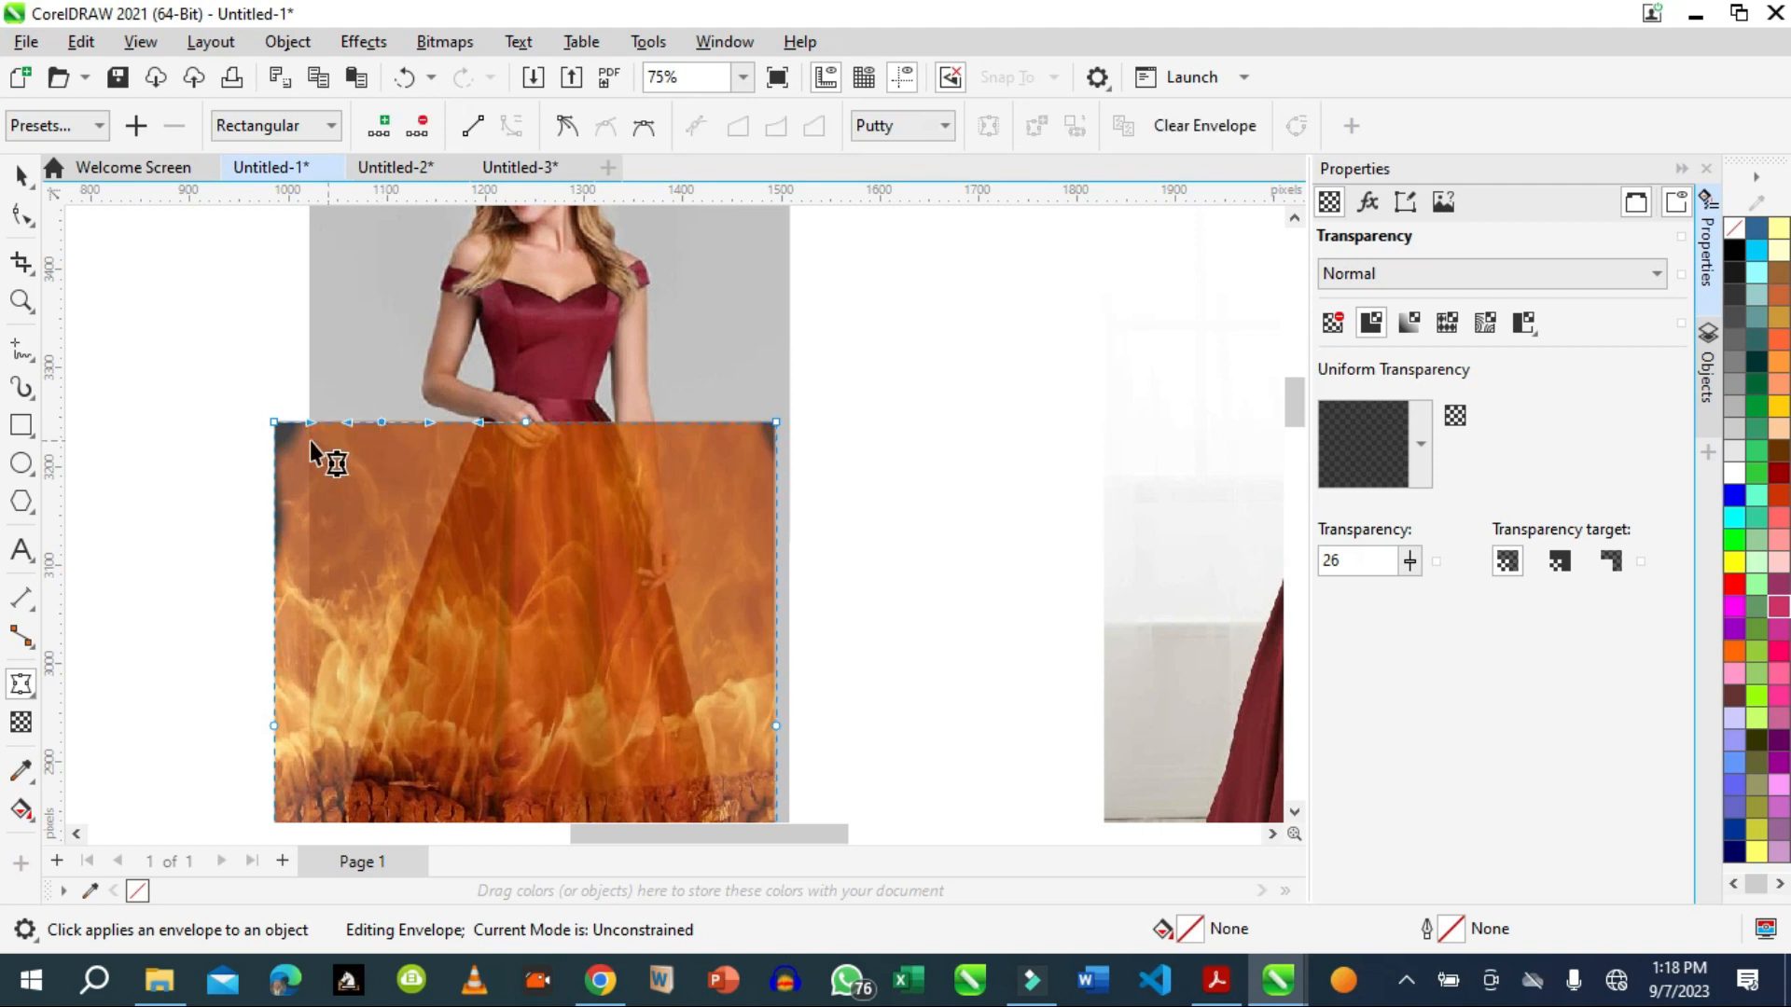
{"action": "left_click_drag", "start_coordinate": [276, 422], "coordinate": [349, 506]}
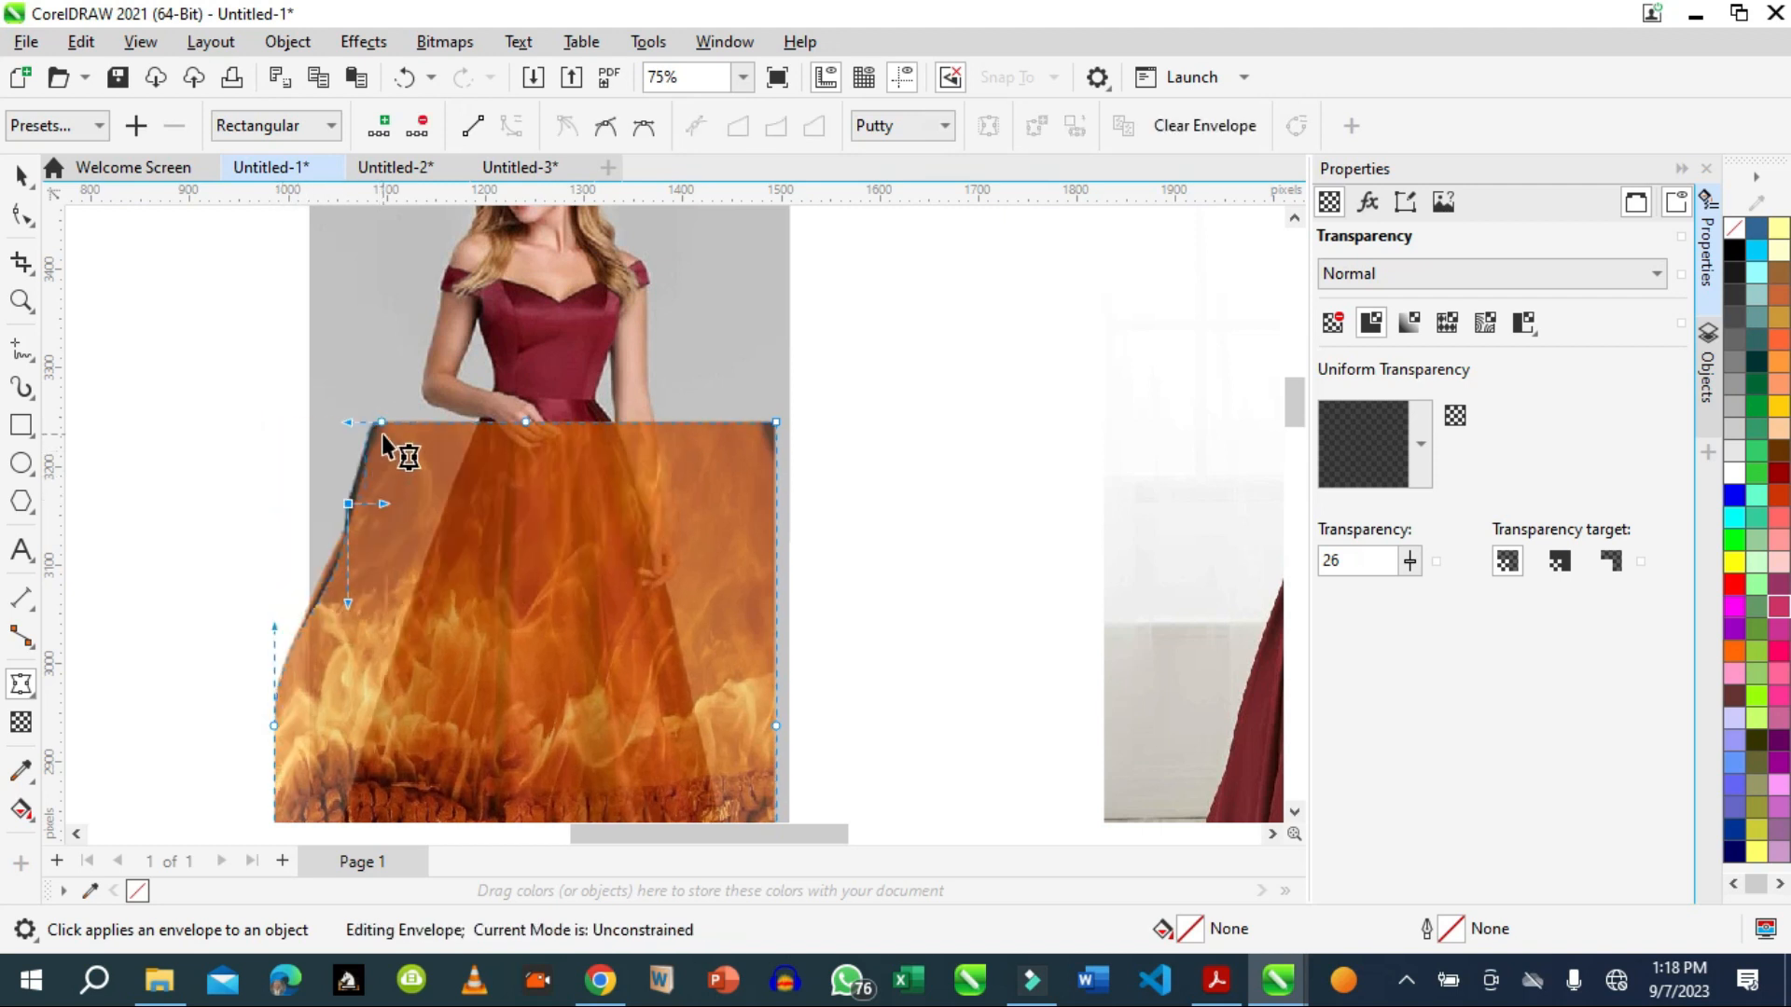
{"action": "left_click_drag", "start_coordinate": [379, 427], "coordinate": [419, 436]}
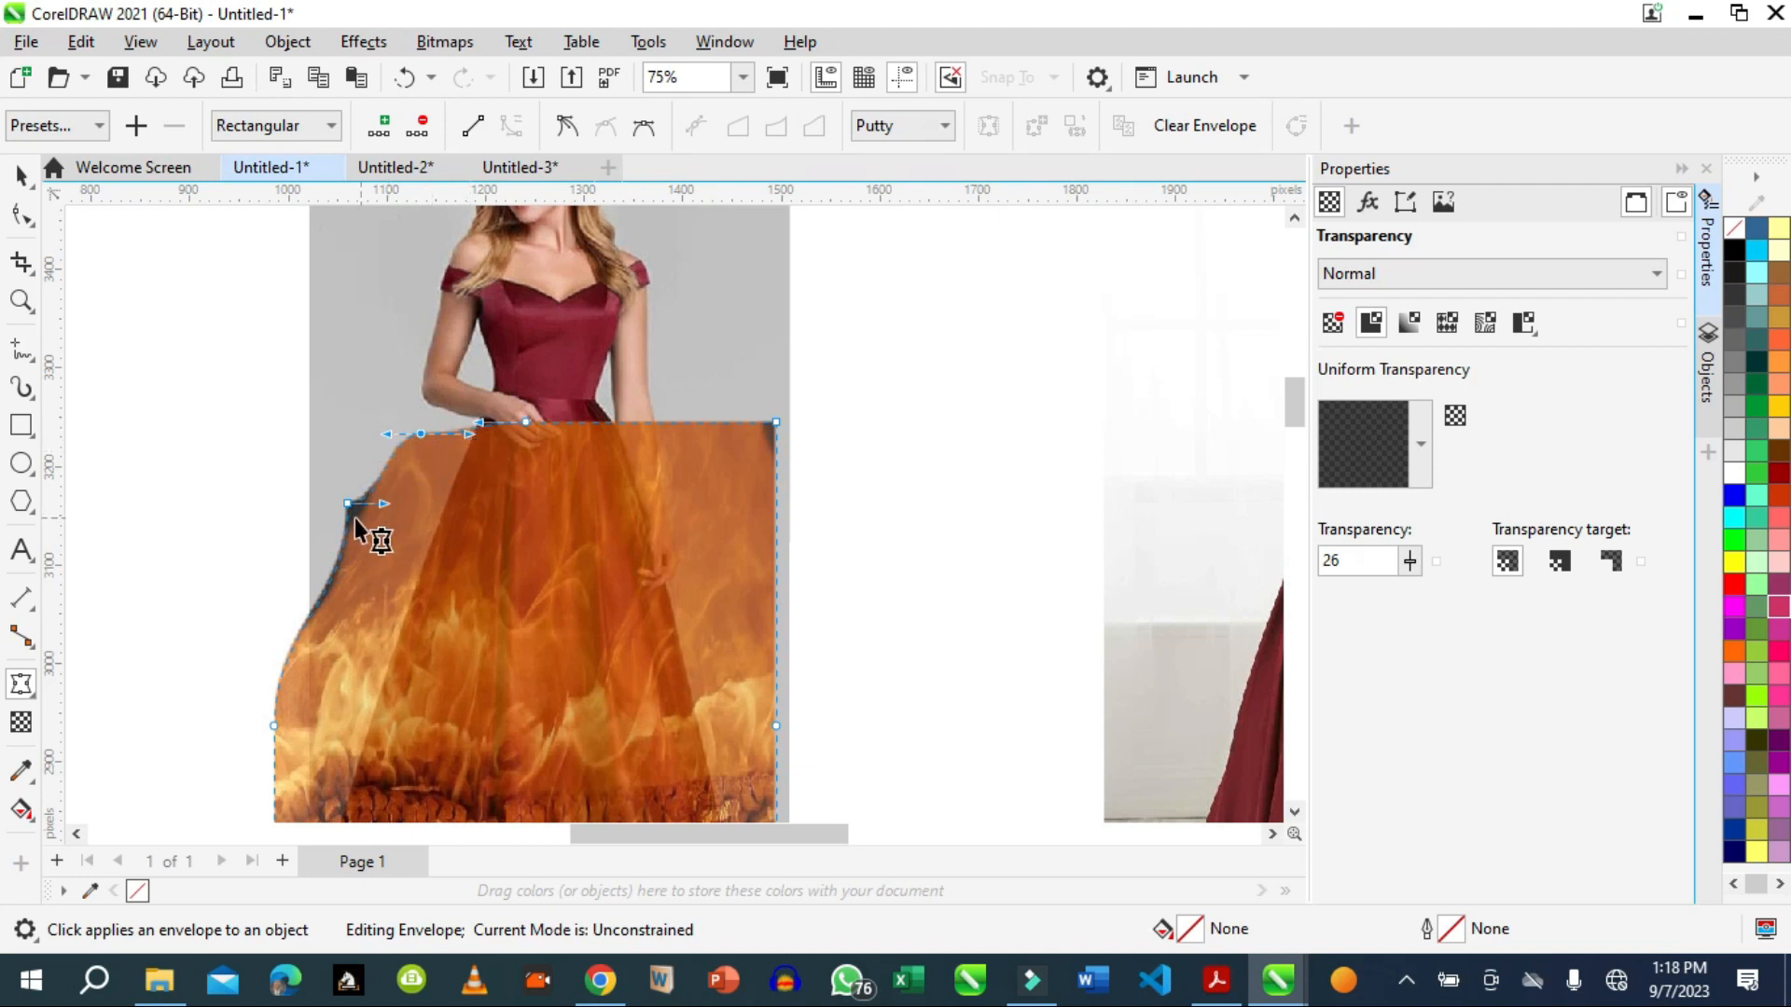
{"action": "left_click_drag", "start_coordinate": [350, 504], "coordinate": [399, 596]}
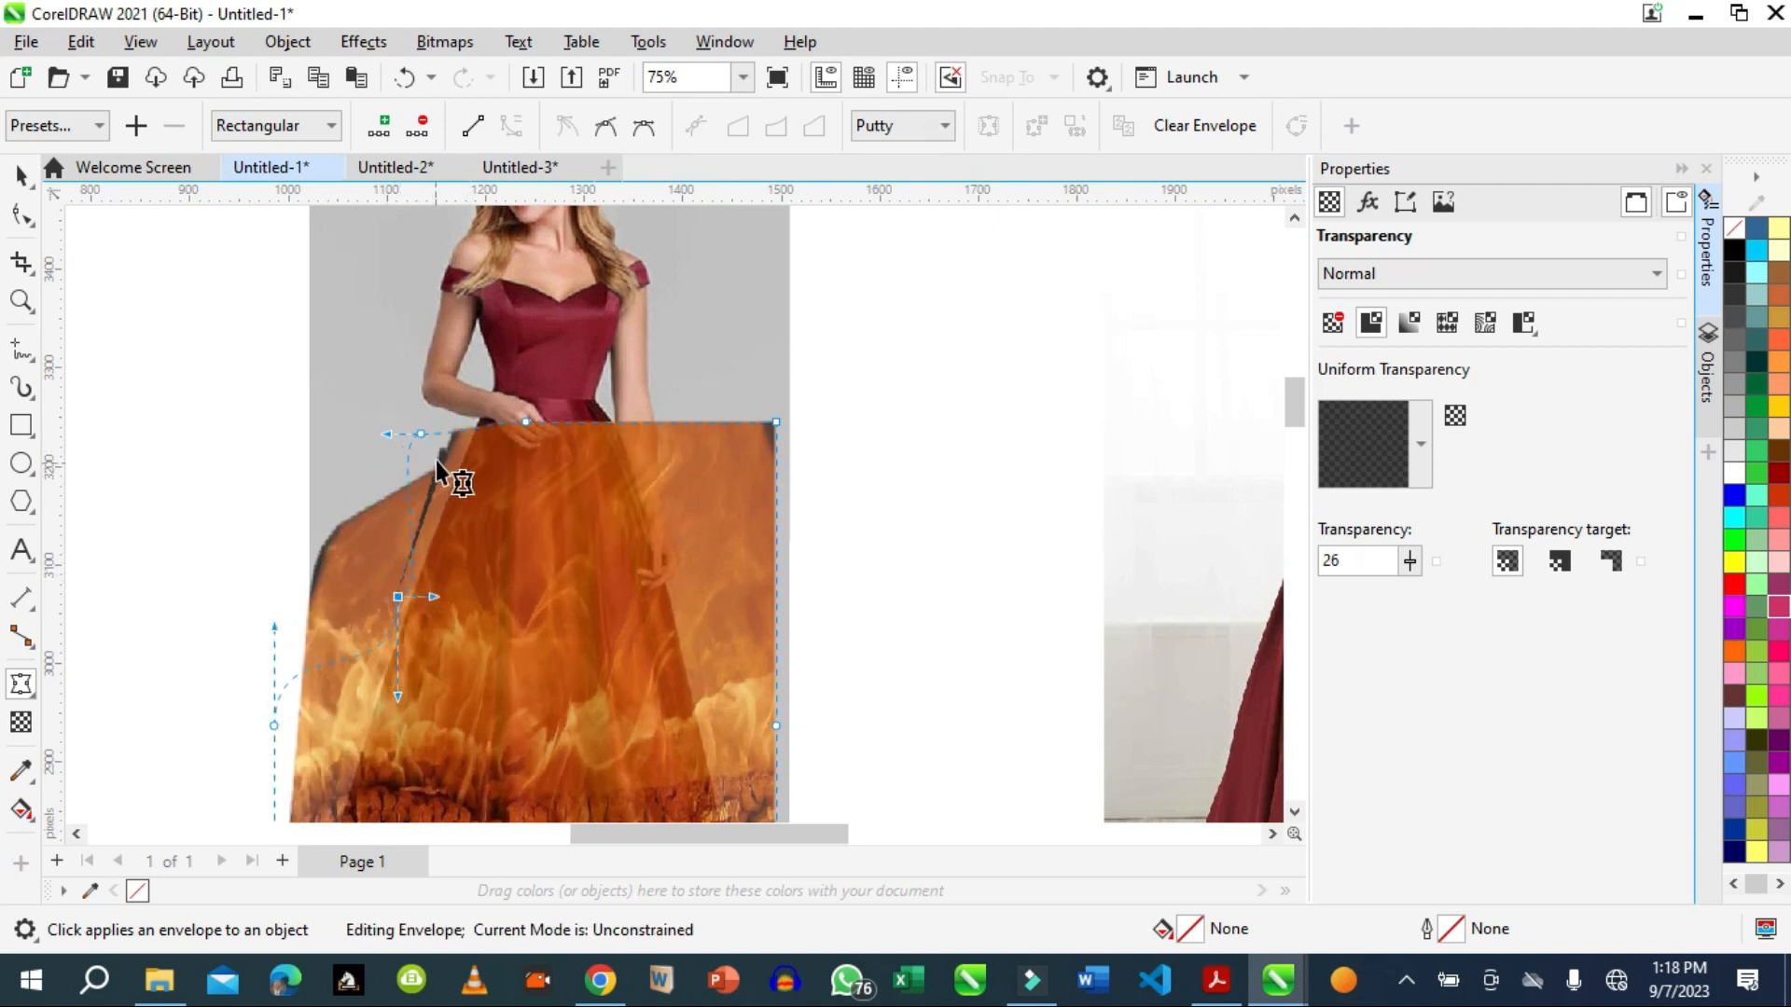
{"action": "left_click_drag", "start_coordinate": [415, 438], "coordinate": [462, 452]}
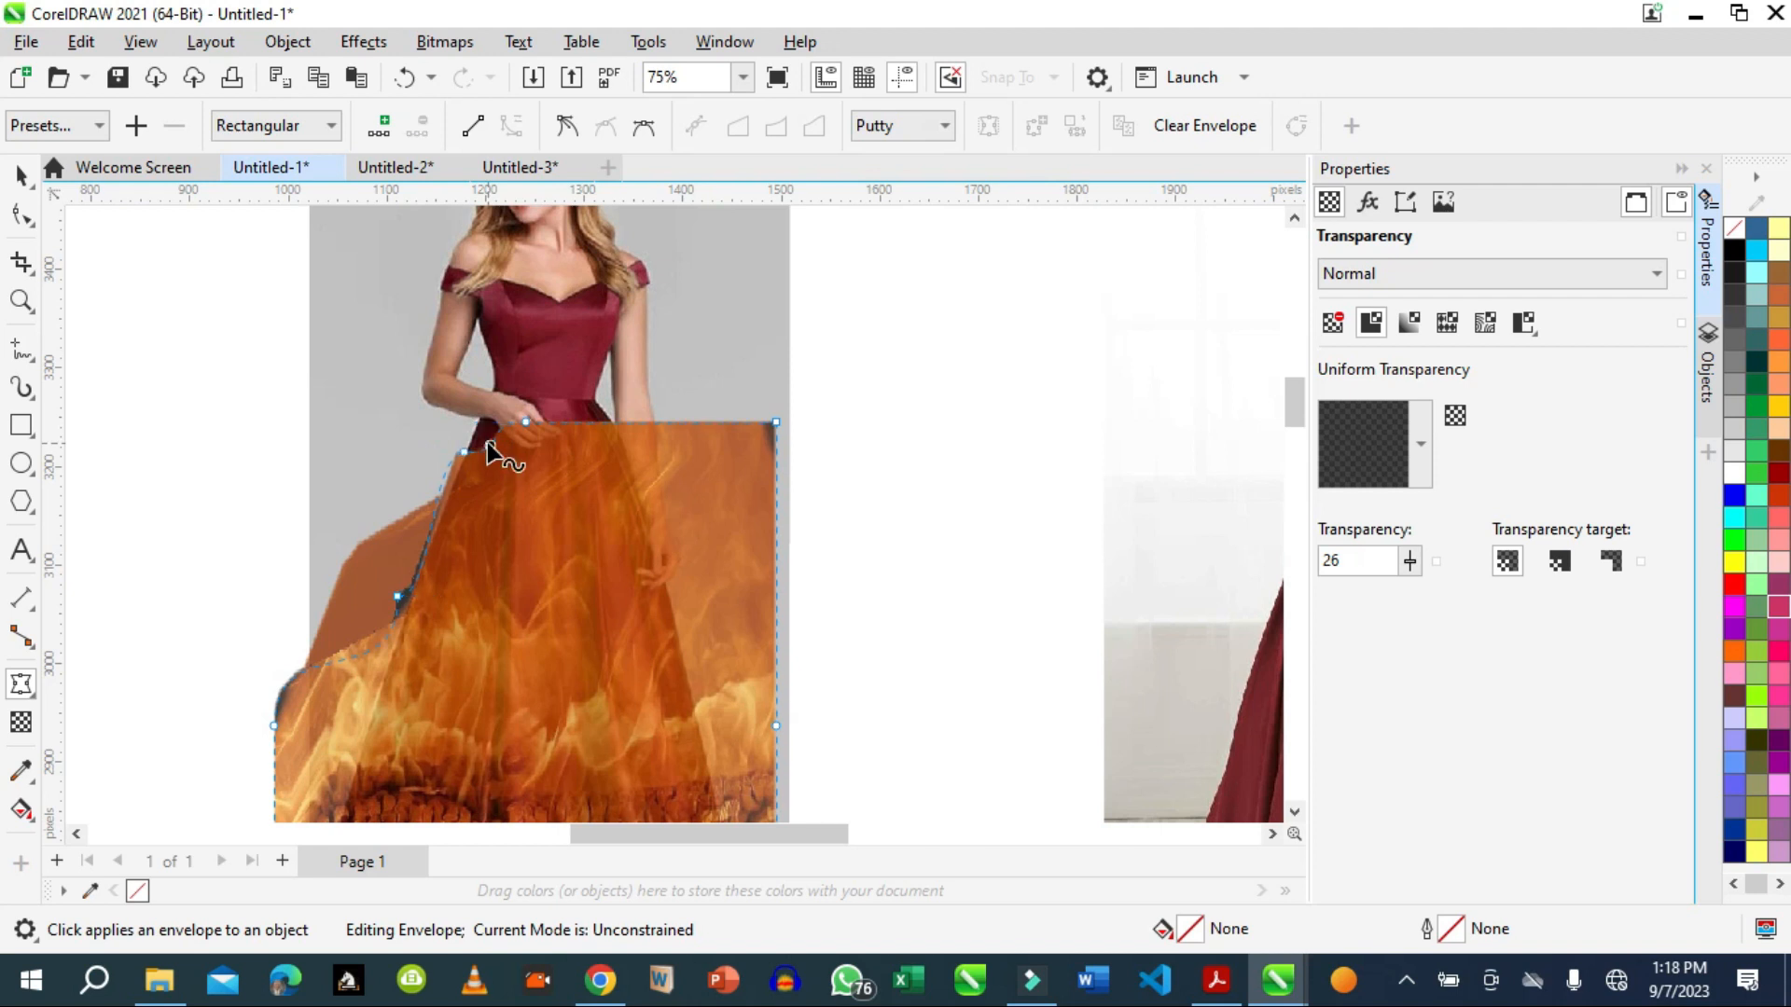
{"action": "left_click_drag", "start_coordinate": [488, 447], "coordinate": [471, 432]}
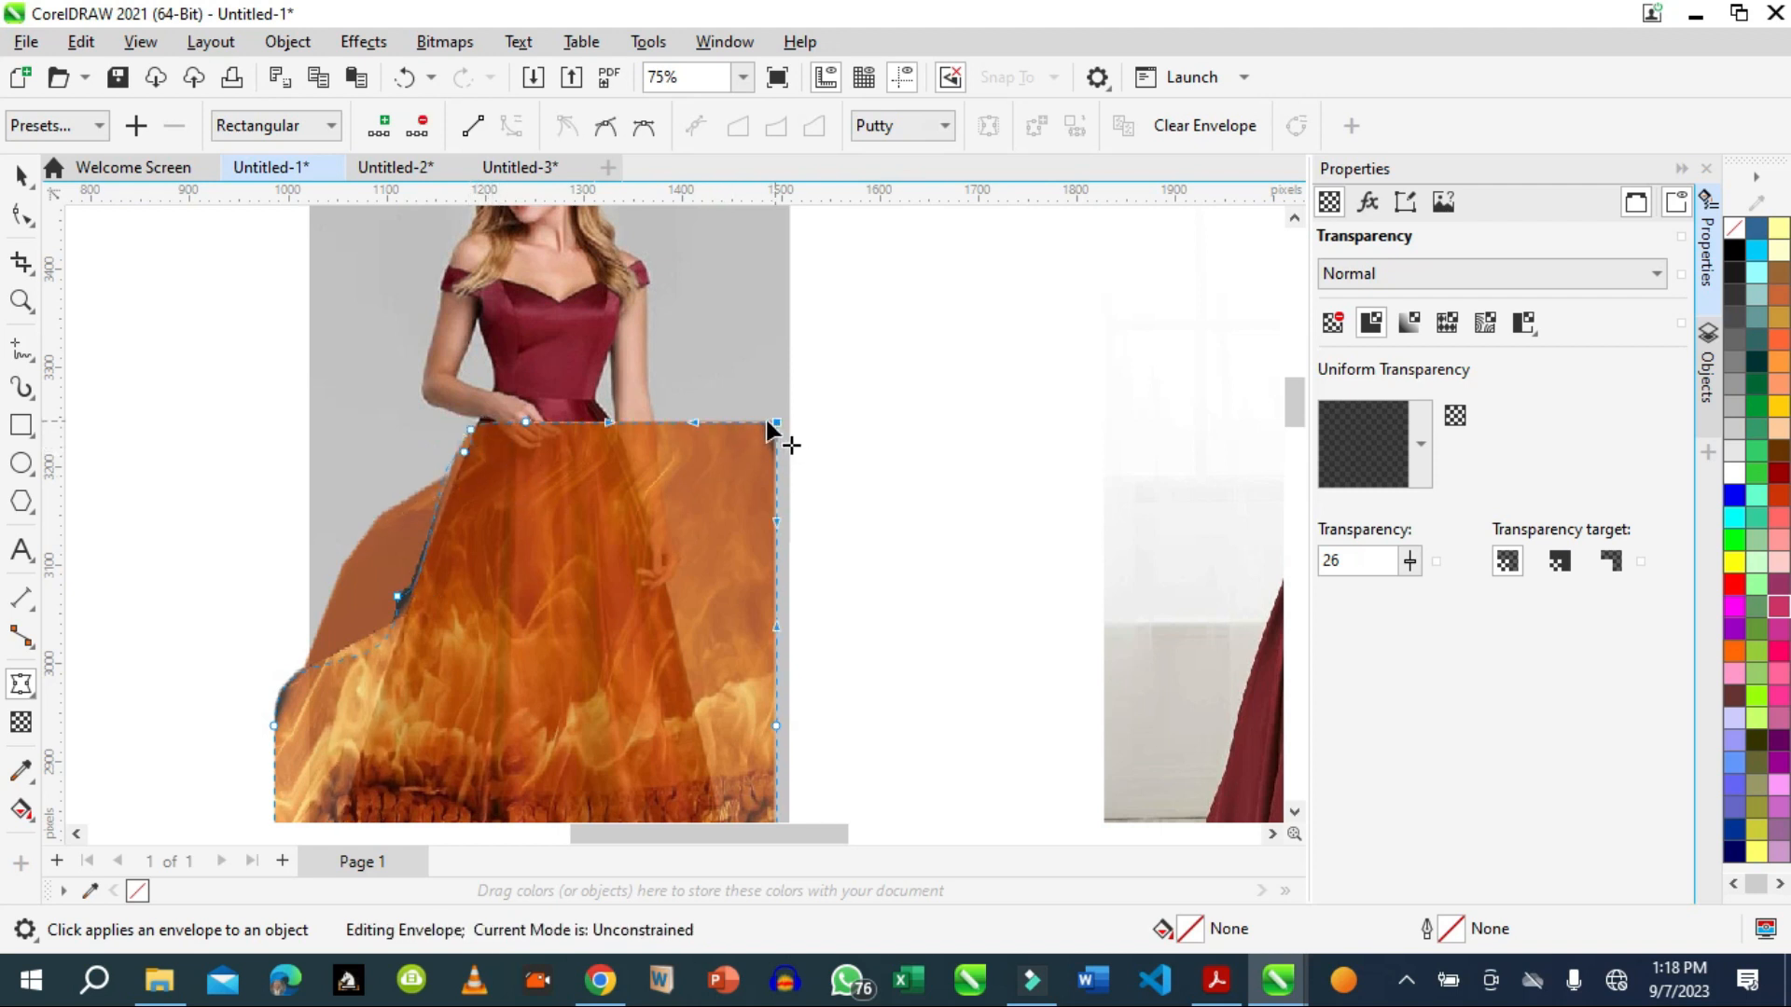
Fit the envelope's upper-right, right-side, lower-left and left-side nodes to the skirt's outline.
{"action": "left_click_drag", "start_coordinate": [774, 422], "coordinate": [629, 422]}
{"action": "left_click_drag", "start_coordinate": [773, 727], "coordinate": [706, 764]}
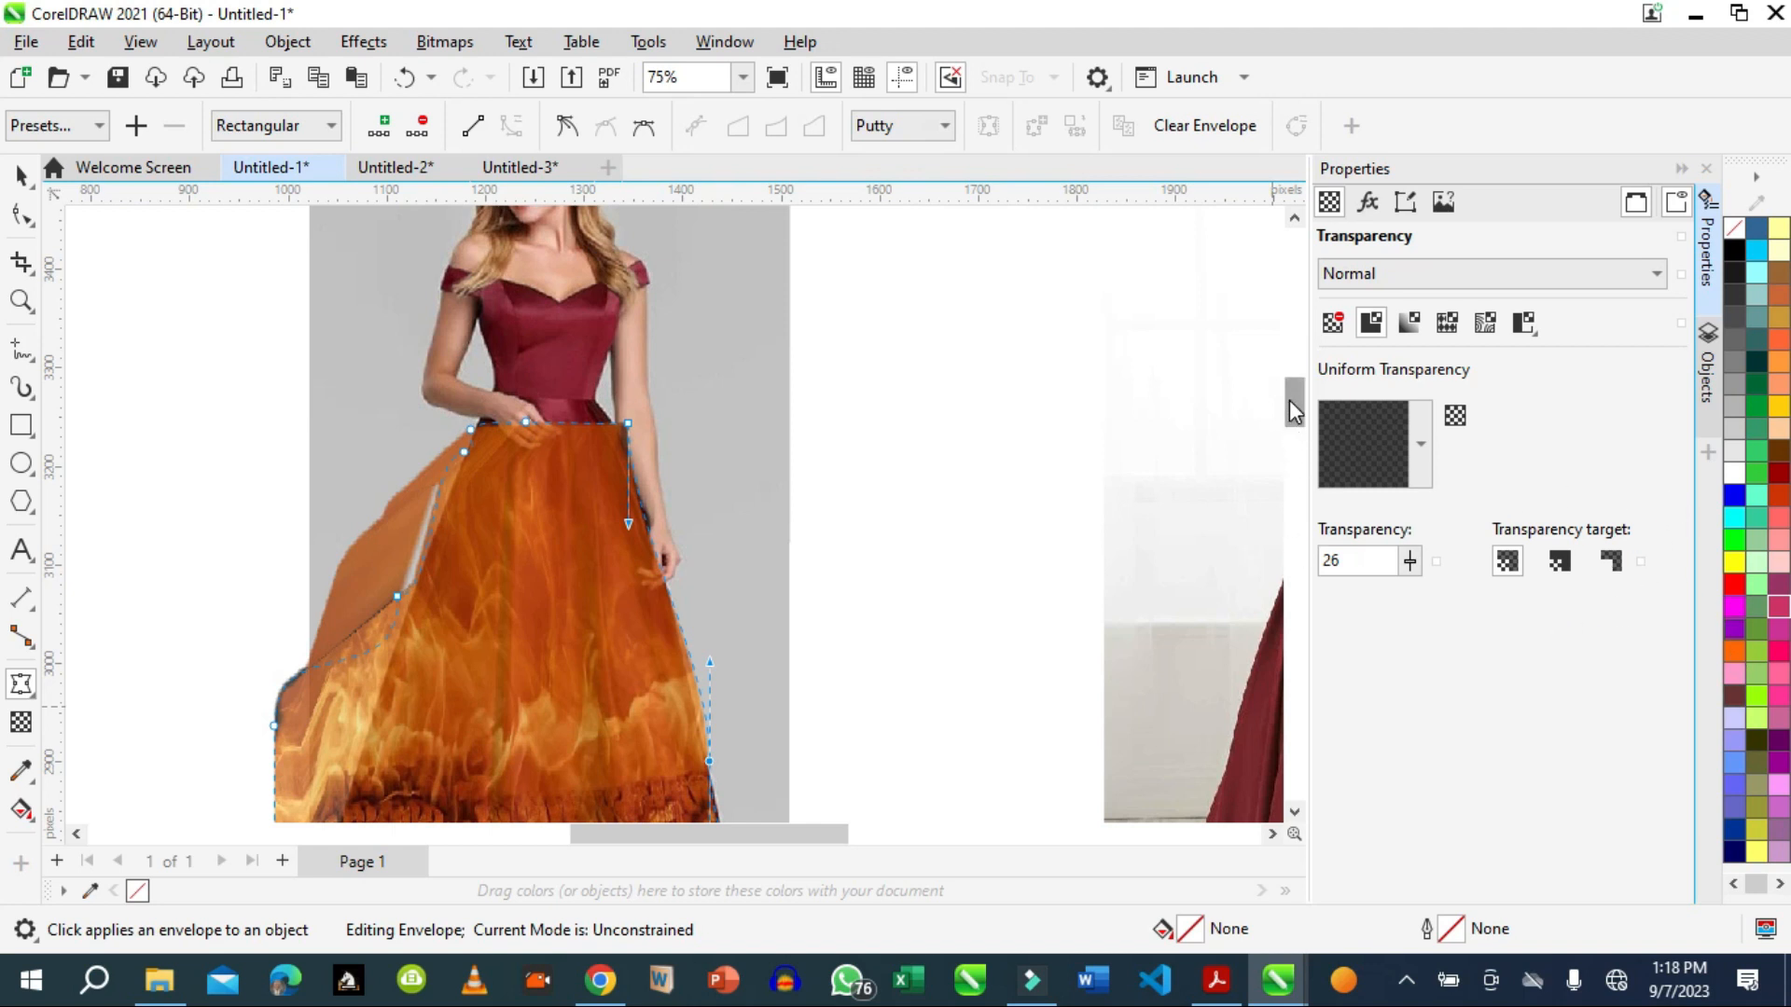
{"action": "left_click_drag", "start_coordinate": [1294, 410], "coordinate": [1294, 444]}
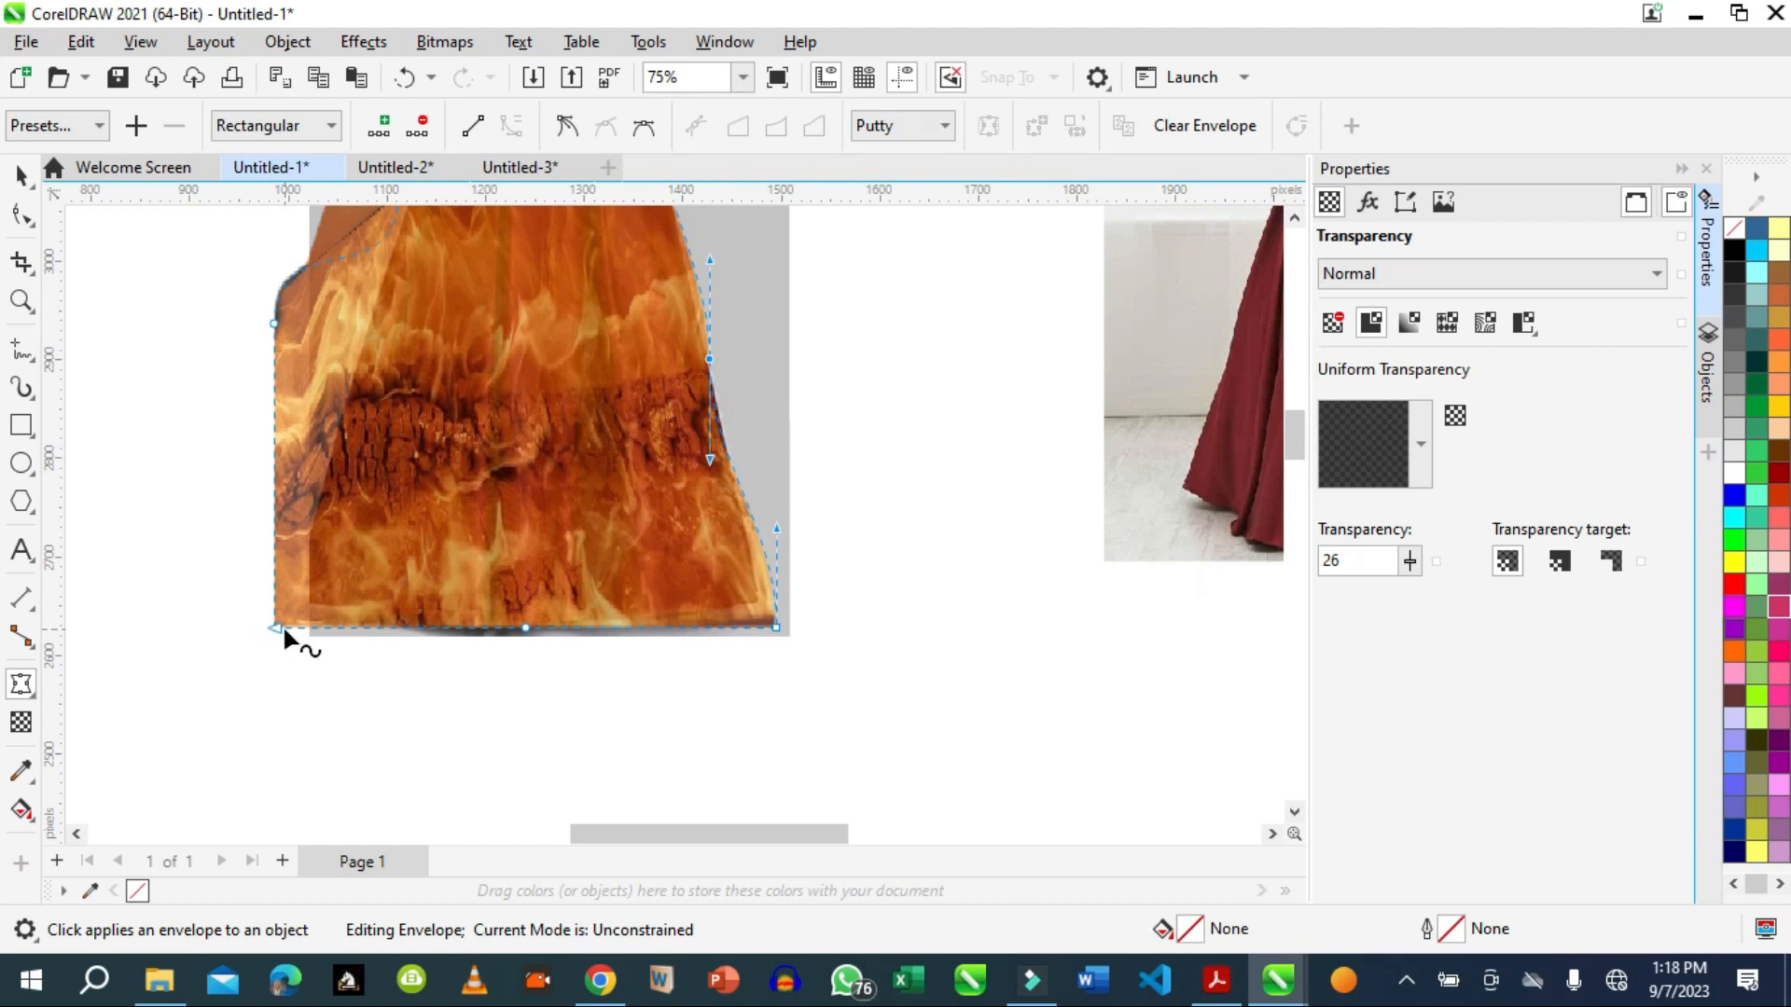
{"action": "left_click_drag", "start_coordinate": [276, 627], "coordinate": [309, 632]}
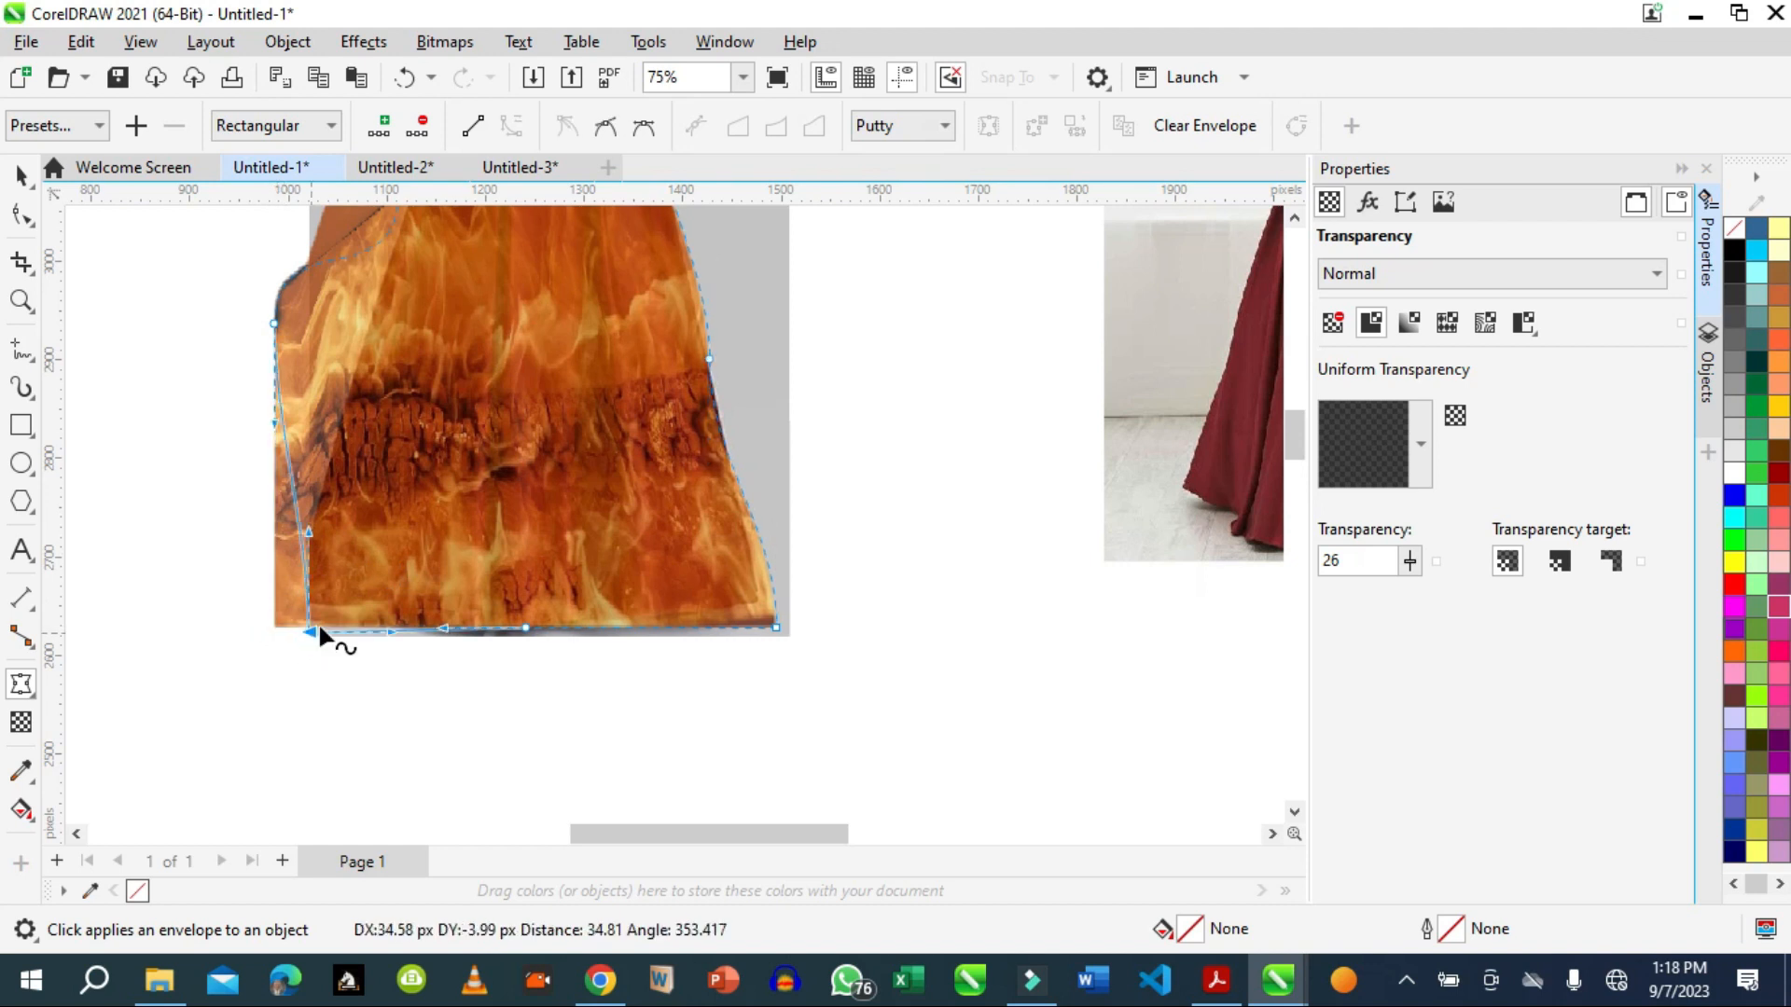
{"action": "left_click_drag", "start_coordinate": [271, 318], "coordinate": [328, 384]}
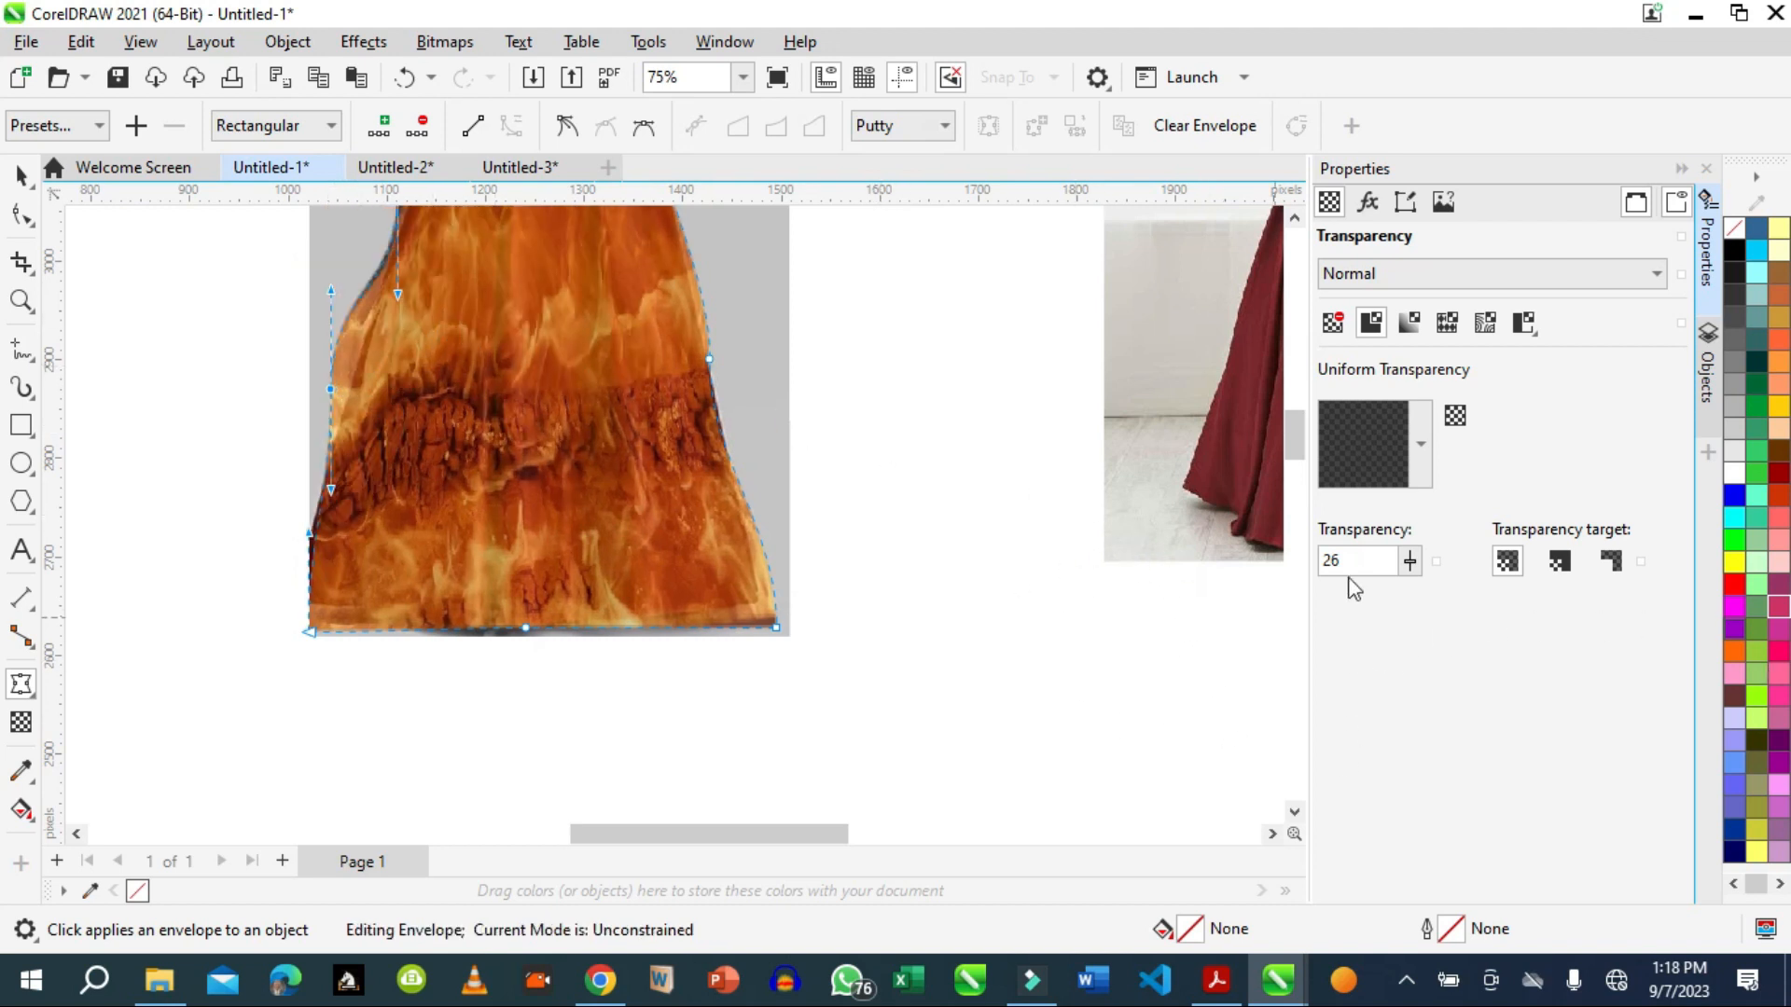
Move the envelope's left-side node inward and add a node below it, fitting the fire image to the lower left of the skirt.
{"action": "left_click_drag", "start_coordinate": [1293, 460], "coordinate": [1302, 431]}
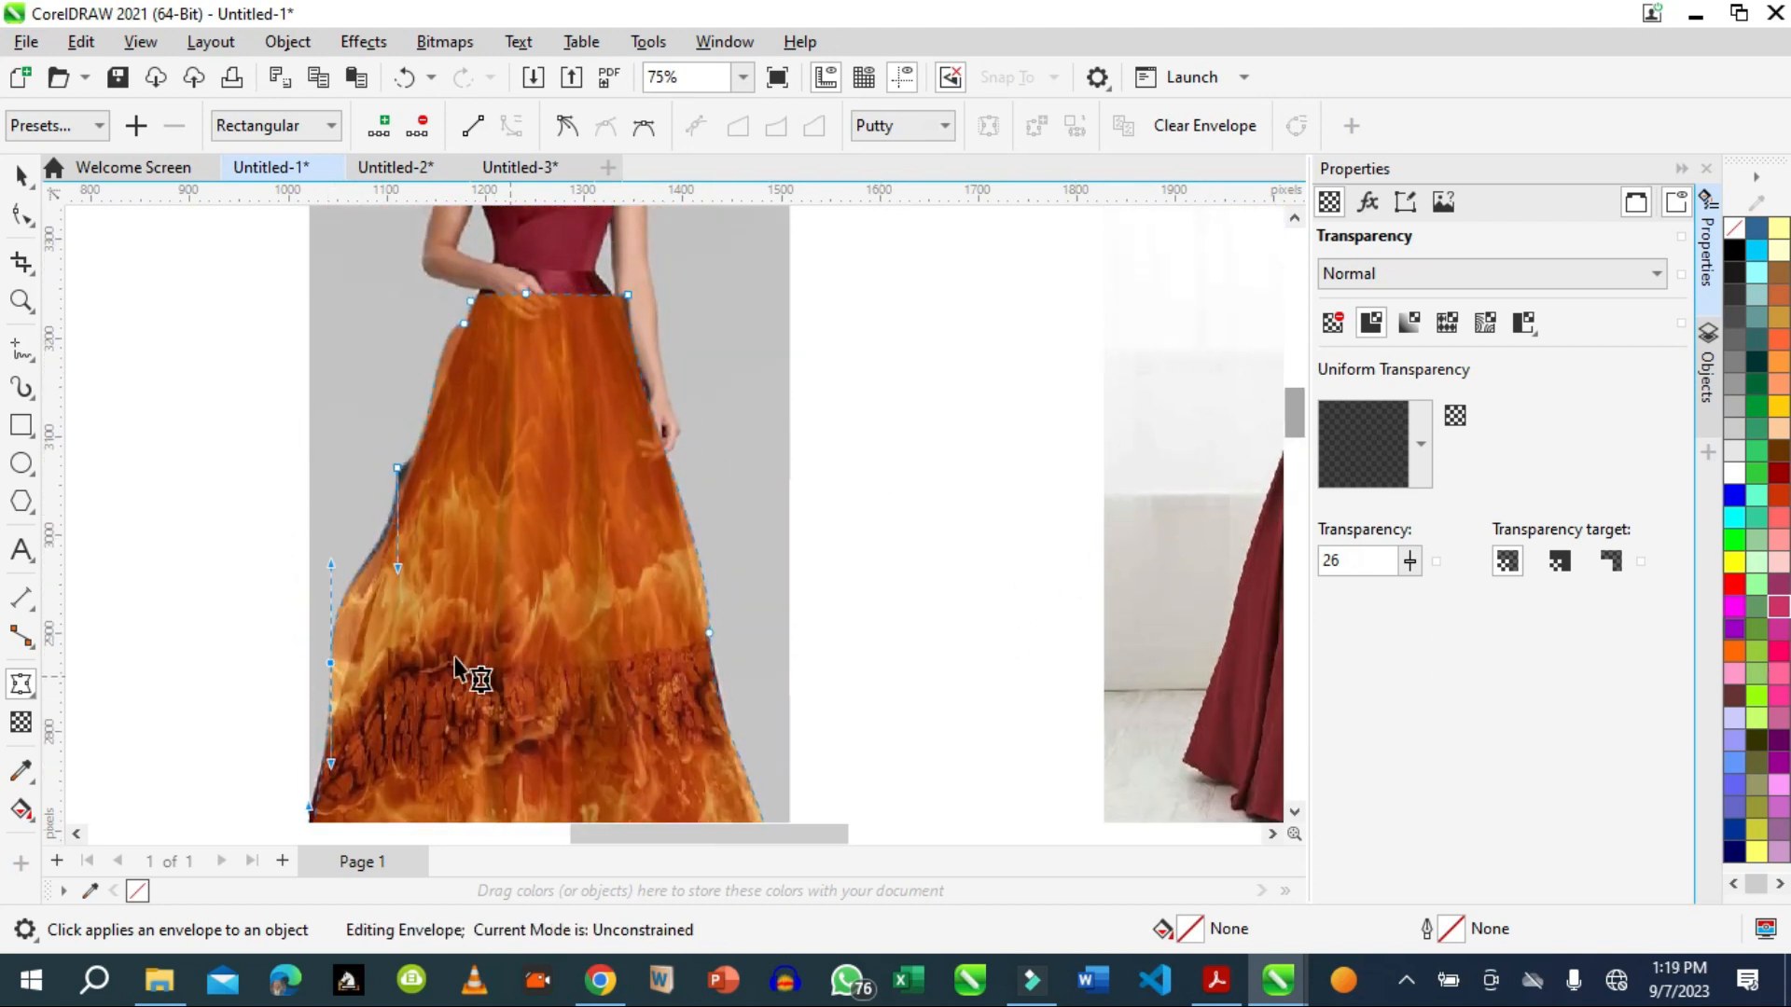
{"action": "left_click_drag", "start_coordinate": [331, 663], "coordinate": [353, 668]}
{"action": "left_click", "coordinate": [345, 748]}
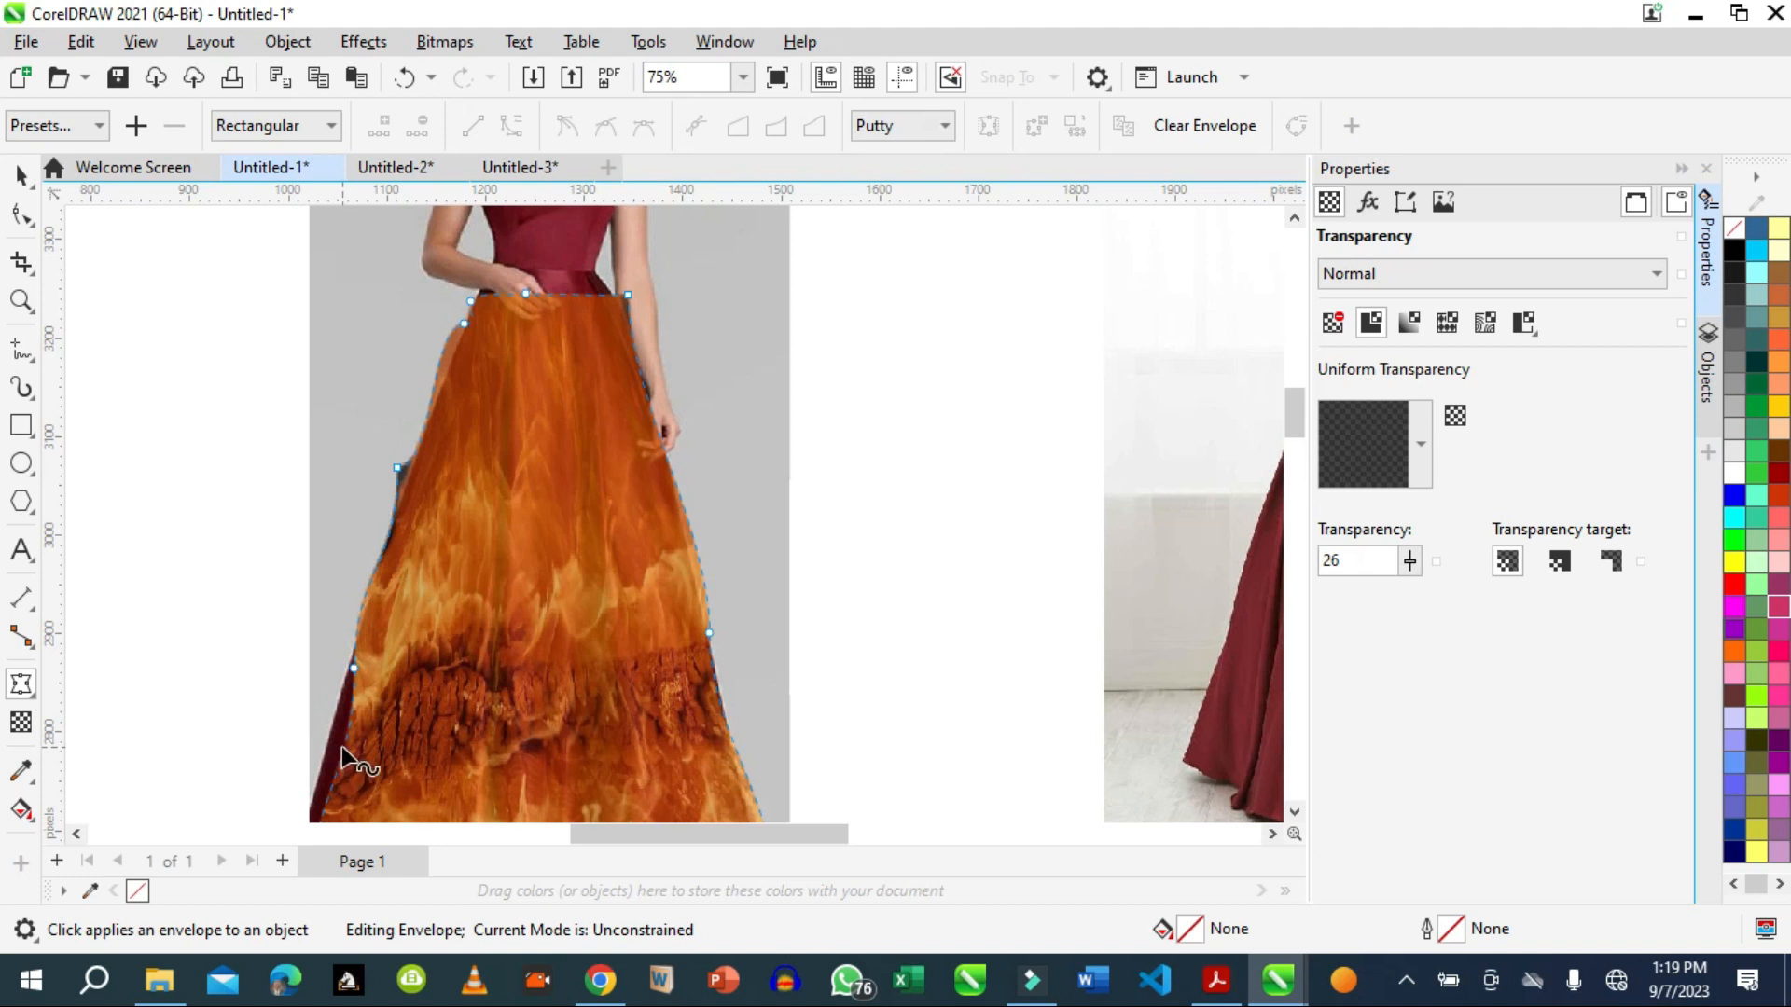
{"action": "left_click", "coordinate": [342, 747]}
{"action": "left_click_drag", "start_coordinate": [341, 749], "coordinate": [323, 757]}
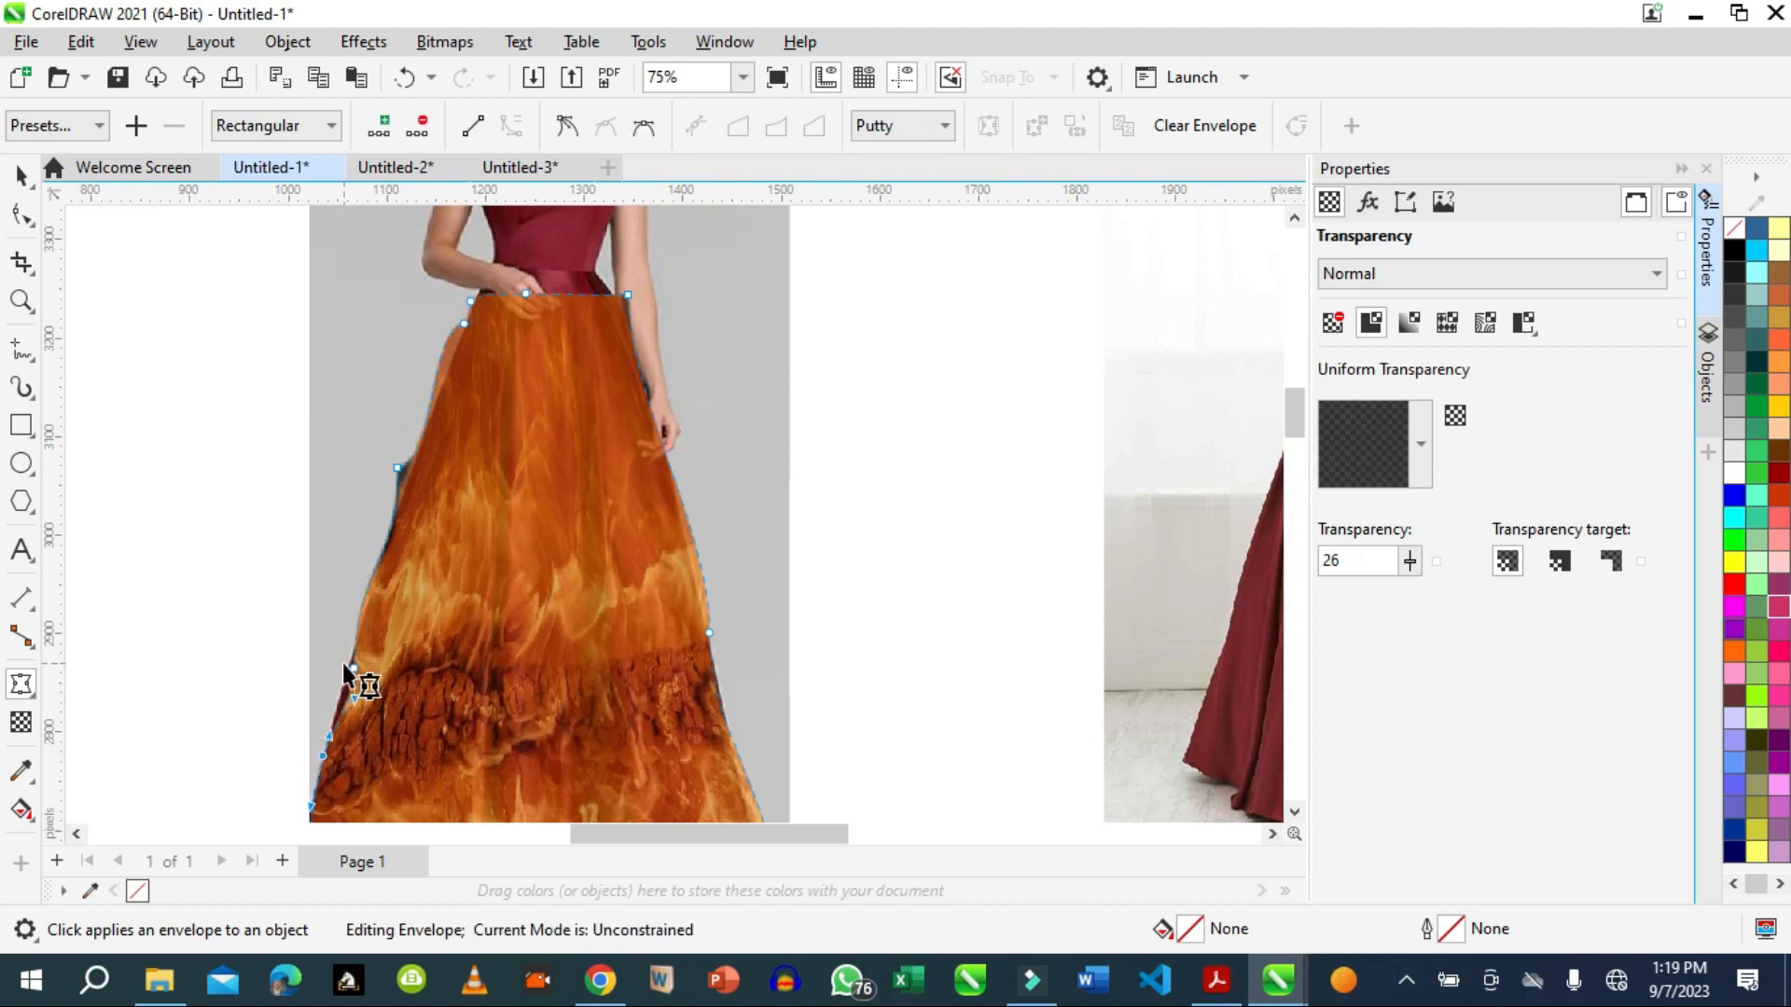
Adjust the envelope's left-side nodes and their curve handles so the fire image follows the middle of the skirt's left edge.
{"action": "left_click_drag", "start_coordinate": [351, 666], "coordinate": [345, 669]}
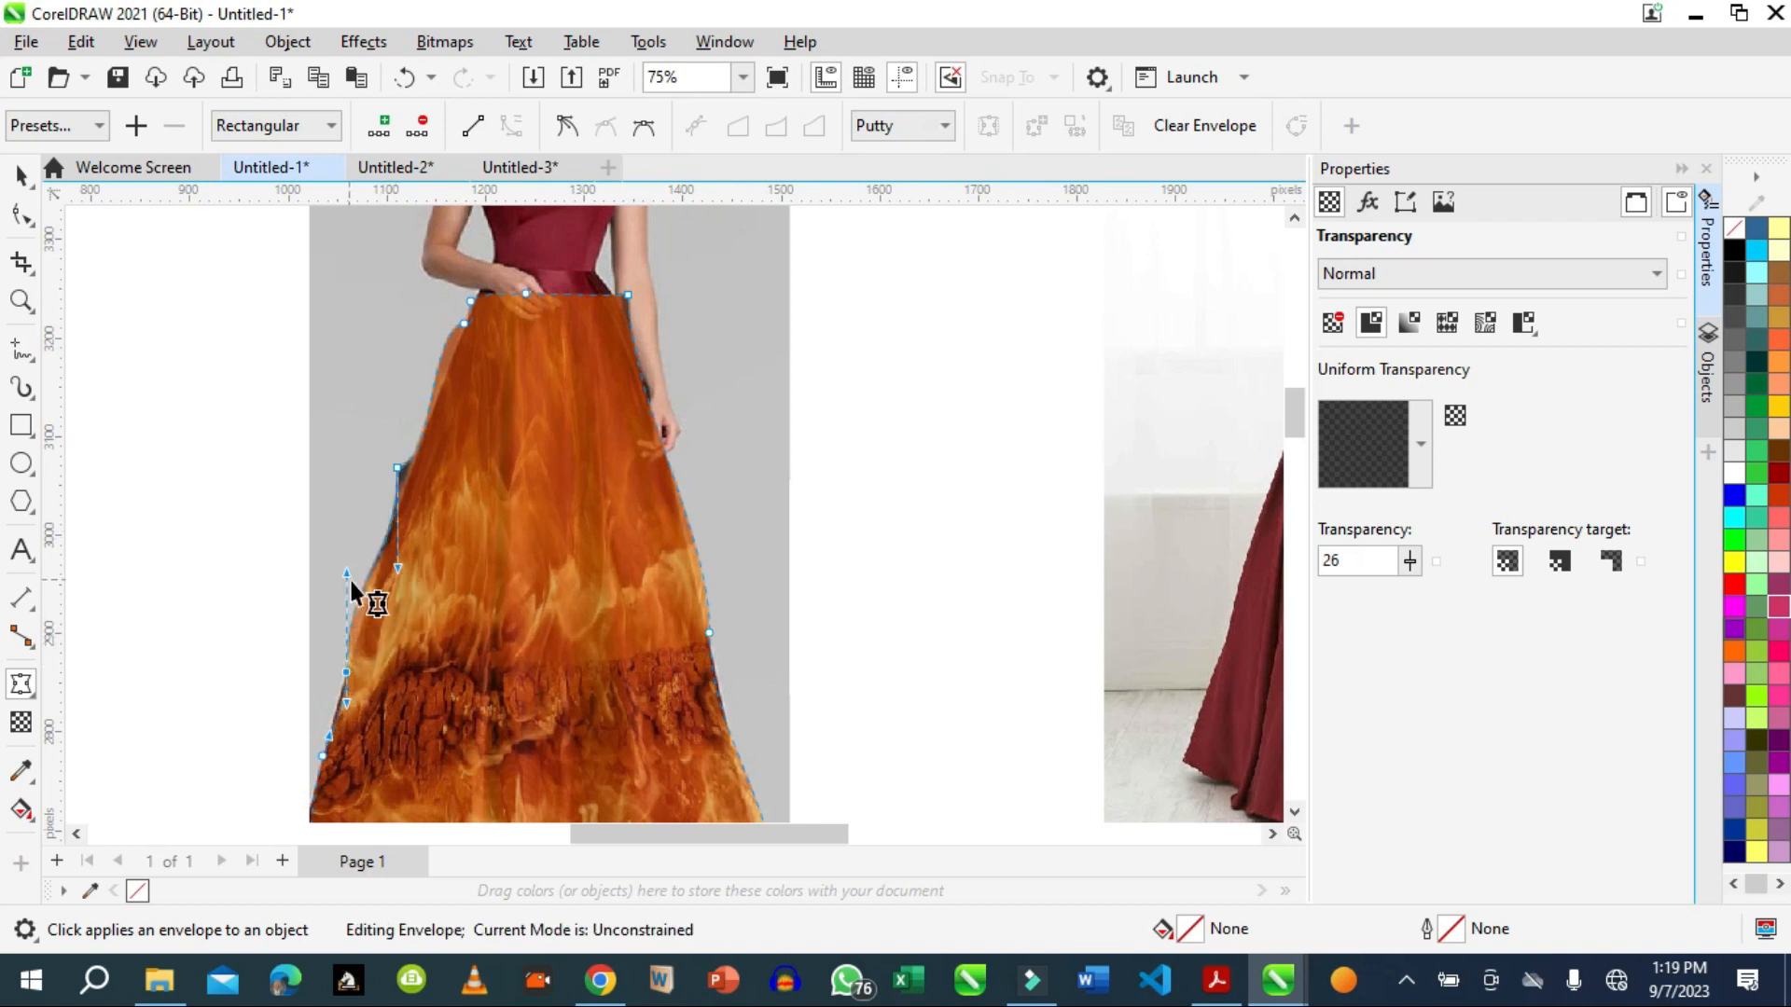
{"action": "left_click_drag", "start_coordinate": [346, 573], "coordinate": [363, 580]}
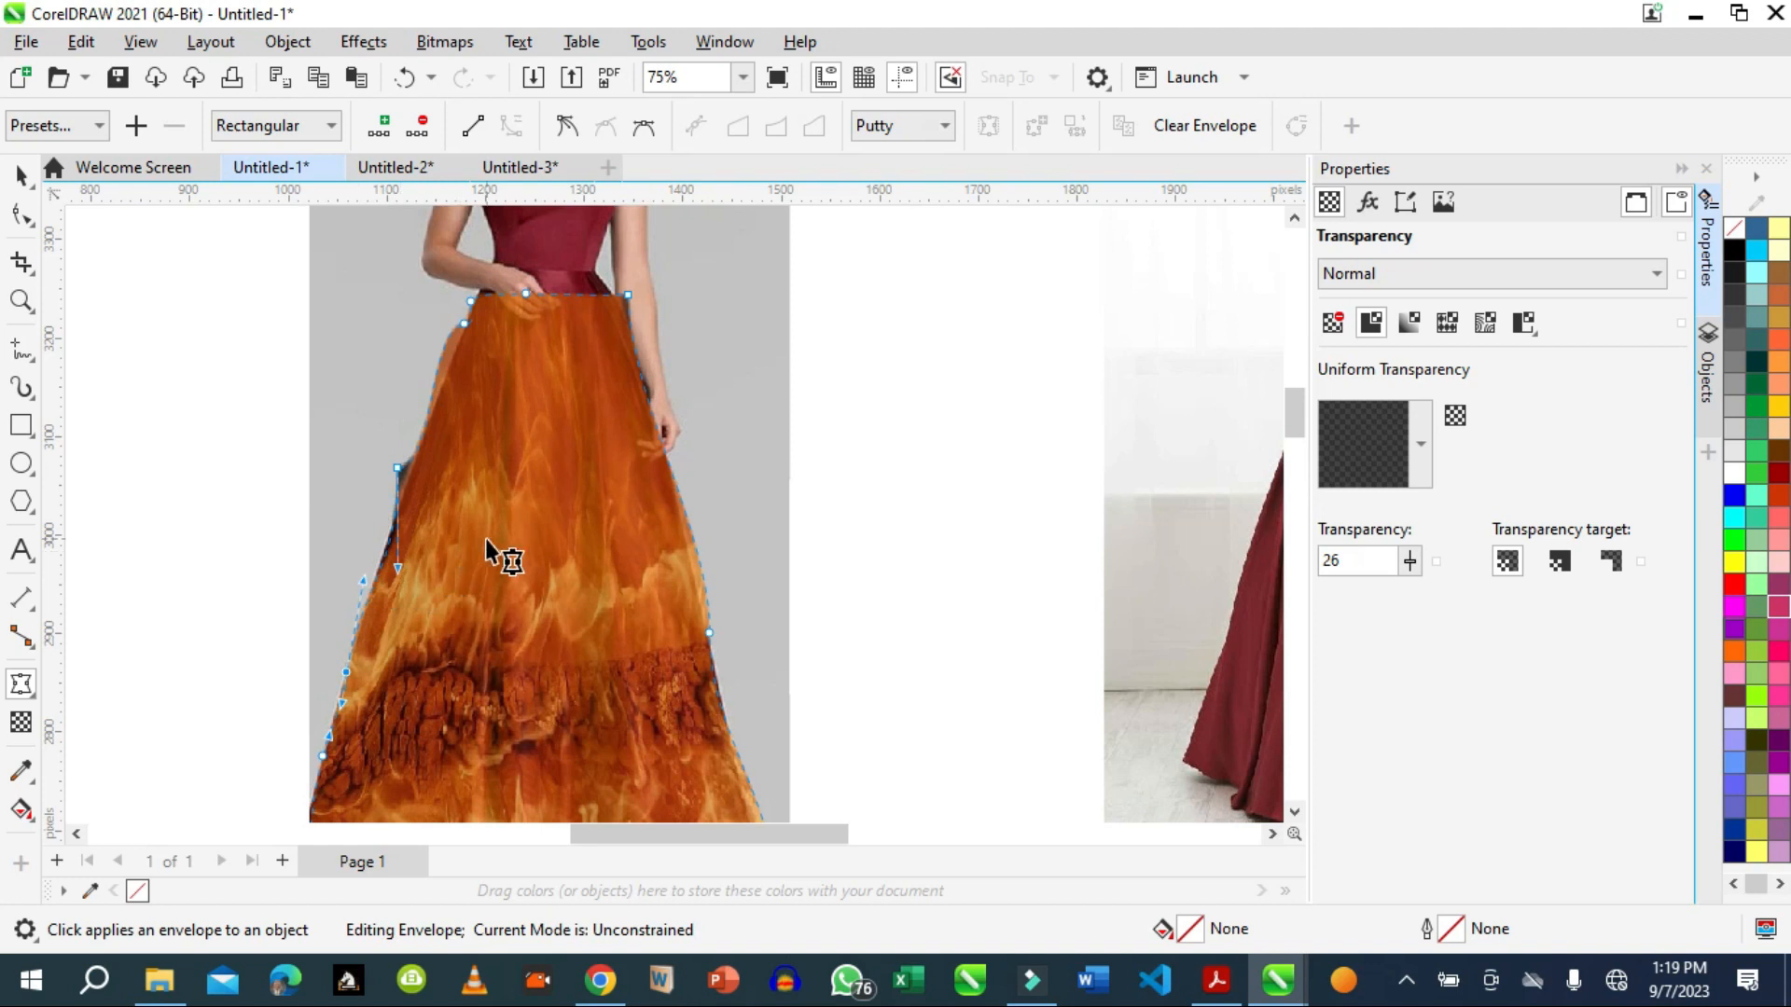
{"action": "left_click", "coordinate": [407, 473]}
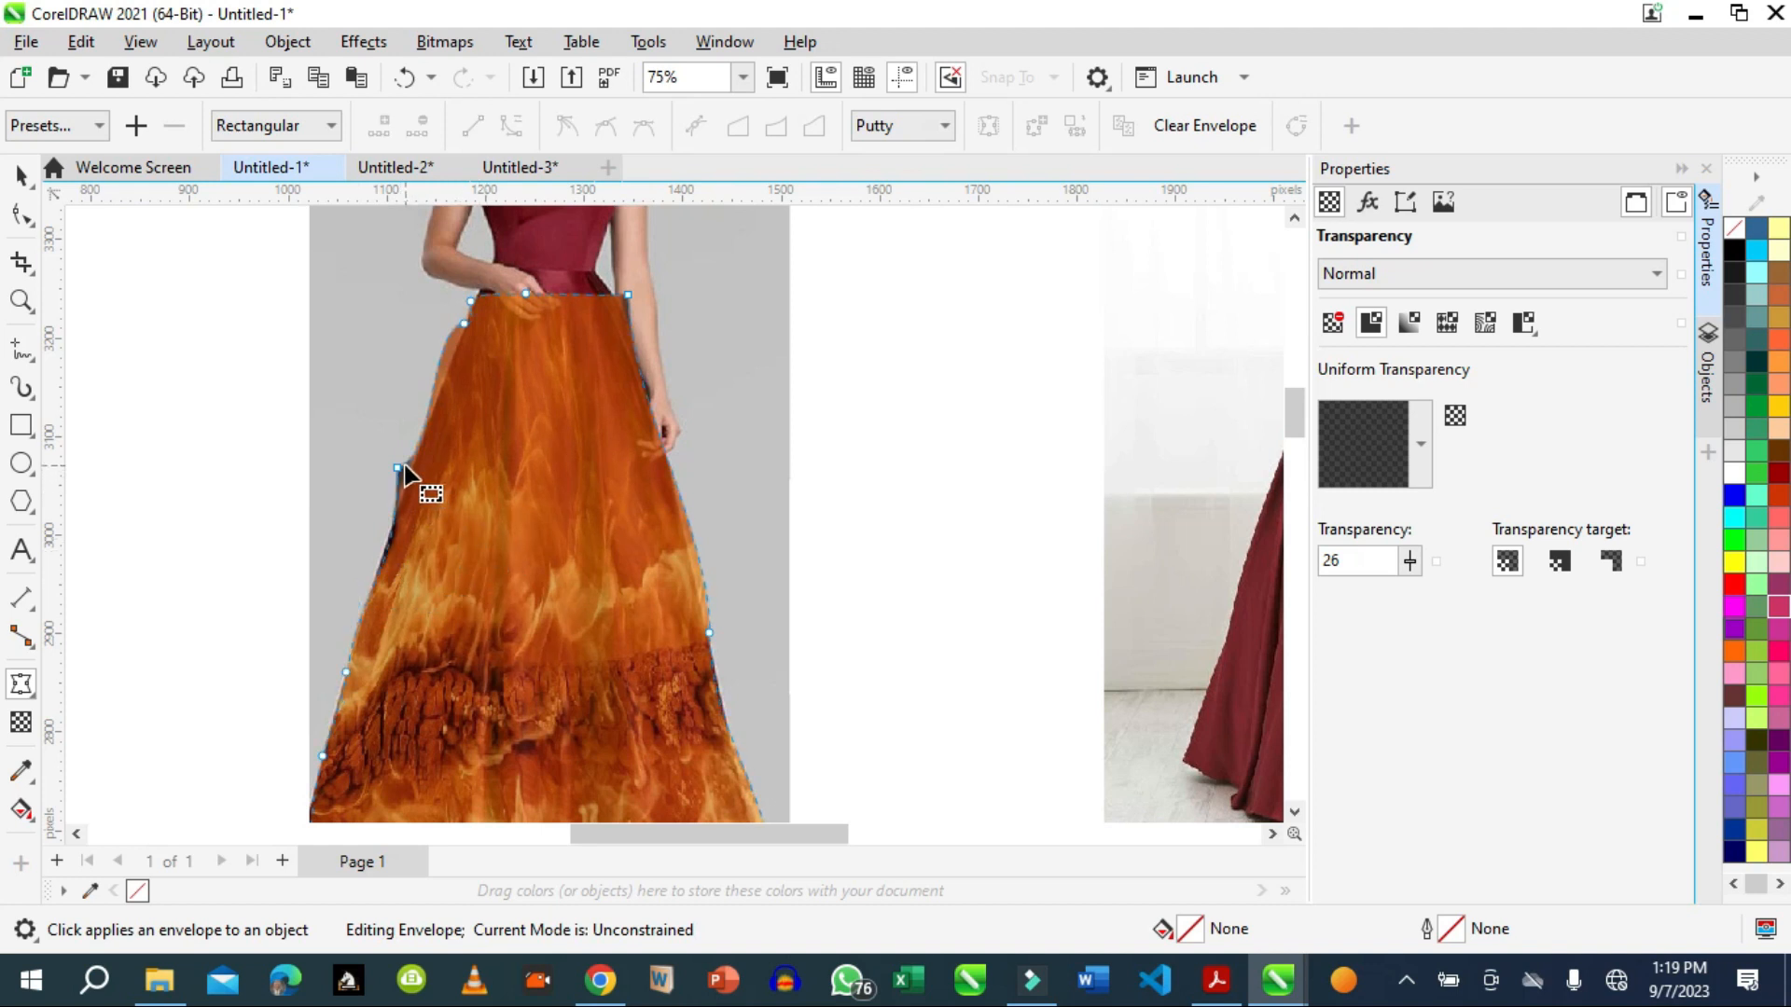
{"action": "left_click_drag", "start_coordinate": [396, 467], "coordinate": [419, 411]}
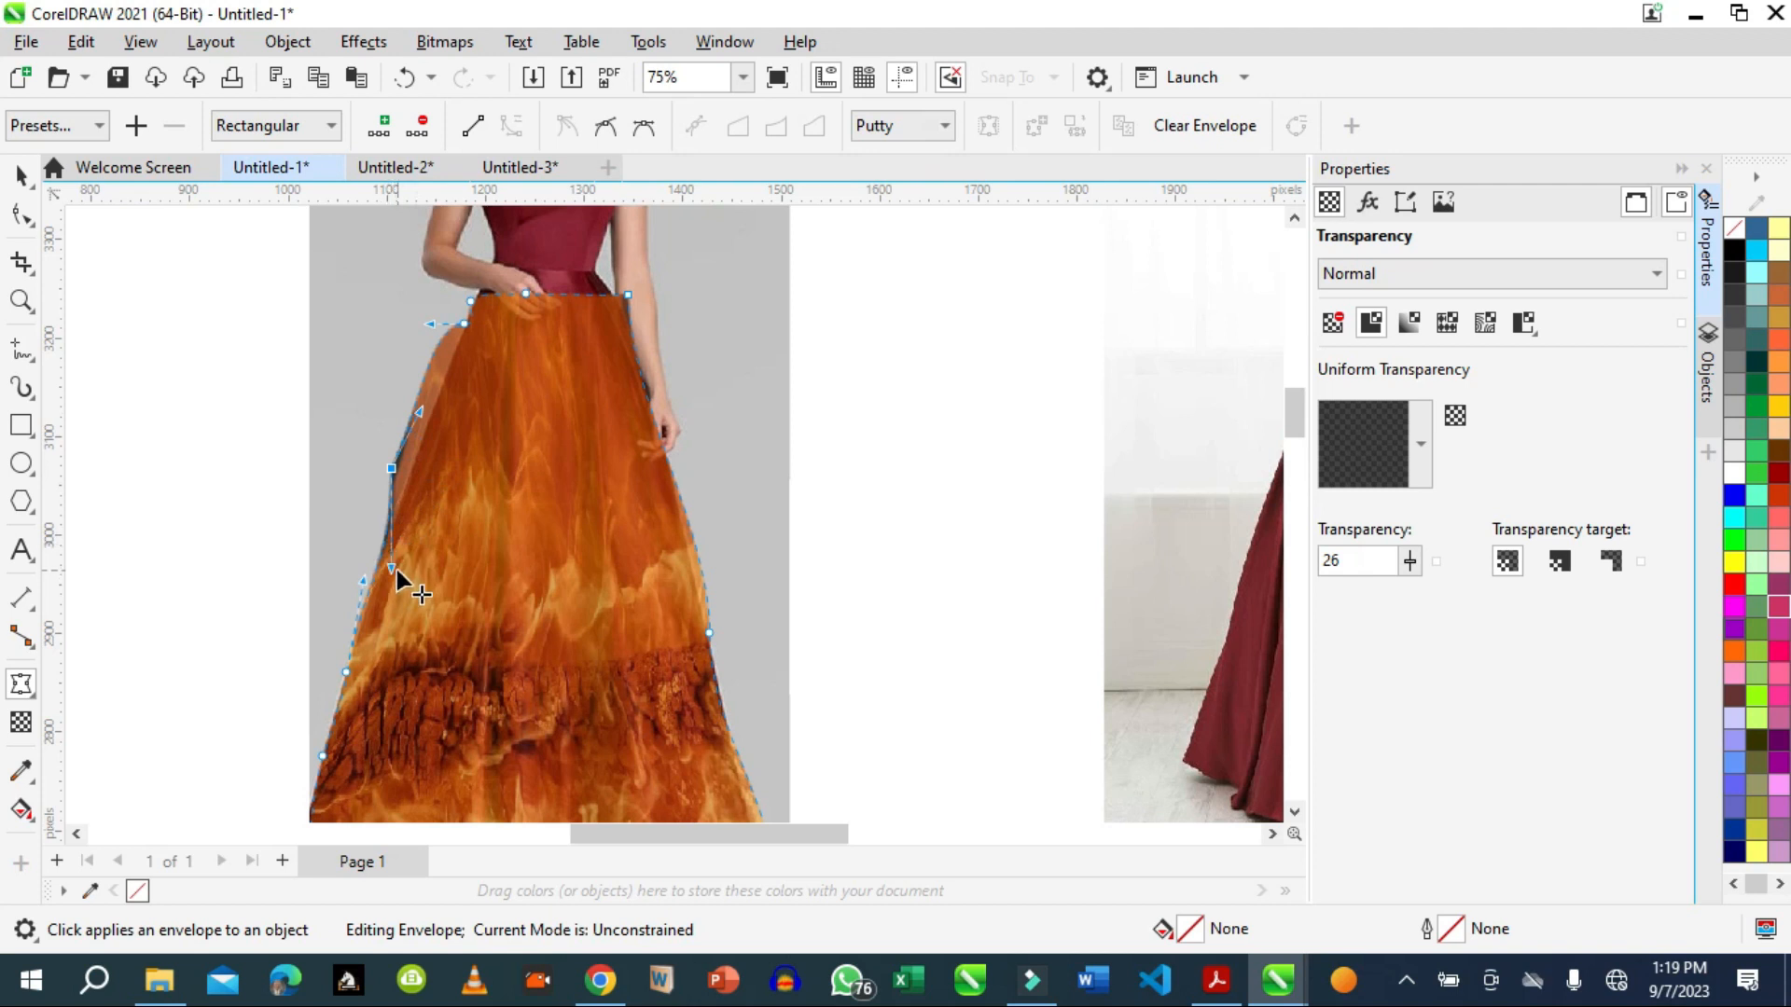
{"action": "left_click_drag", "start_coordinate": [395, 568], "coordinate": [364, 567]}
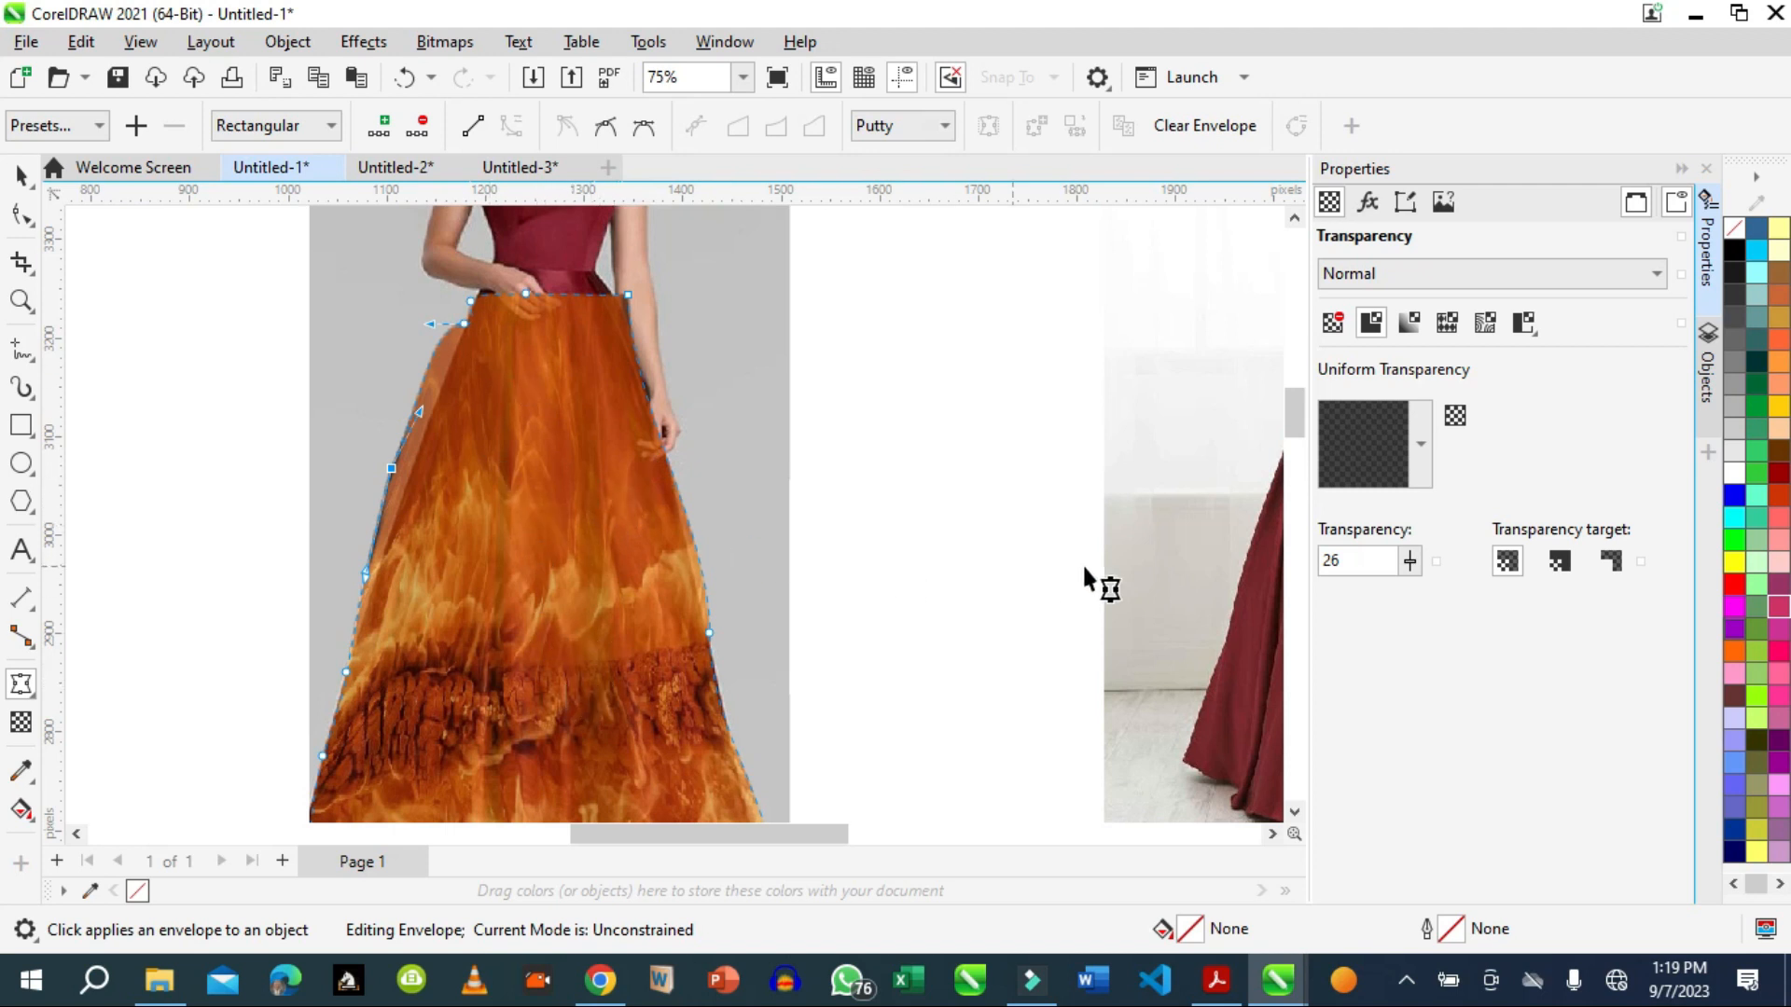
Set the uniform transparency of the fire image over the skirt to 50.
{"action": "left_click", "coordinate": [1413, 566]}
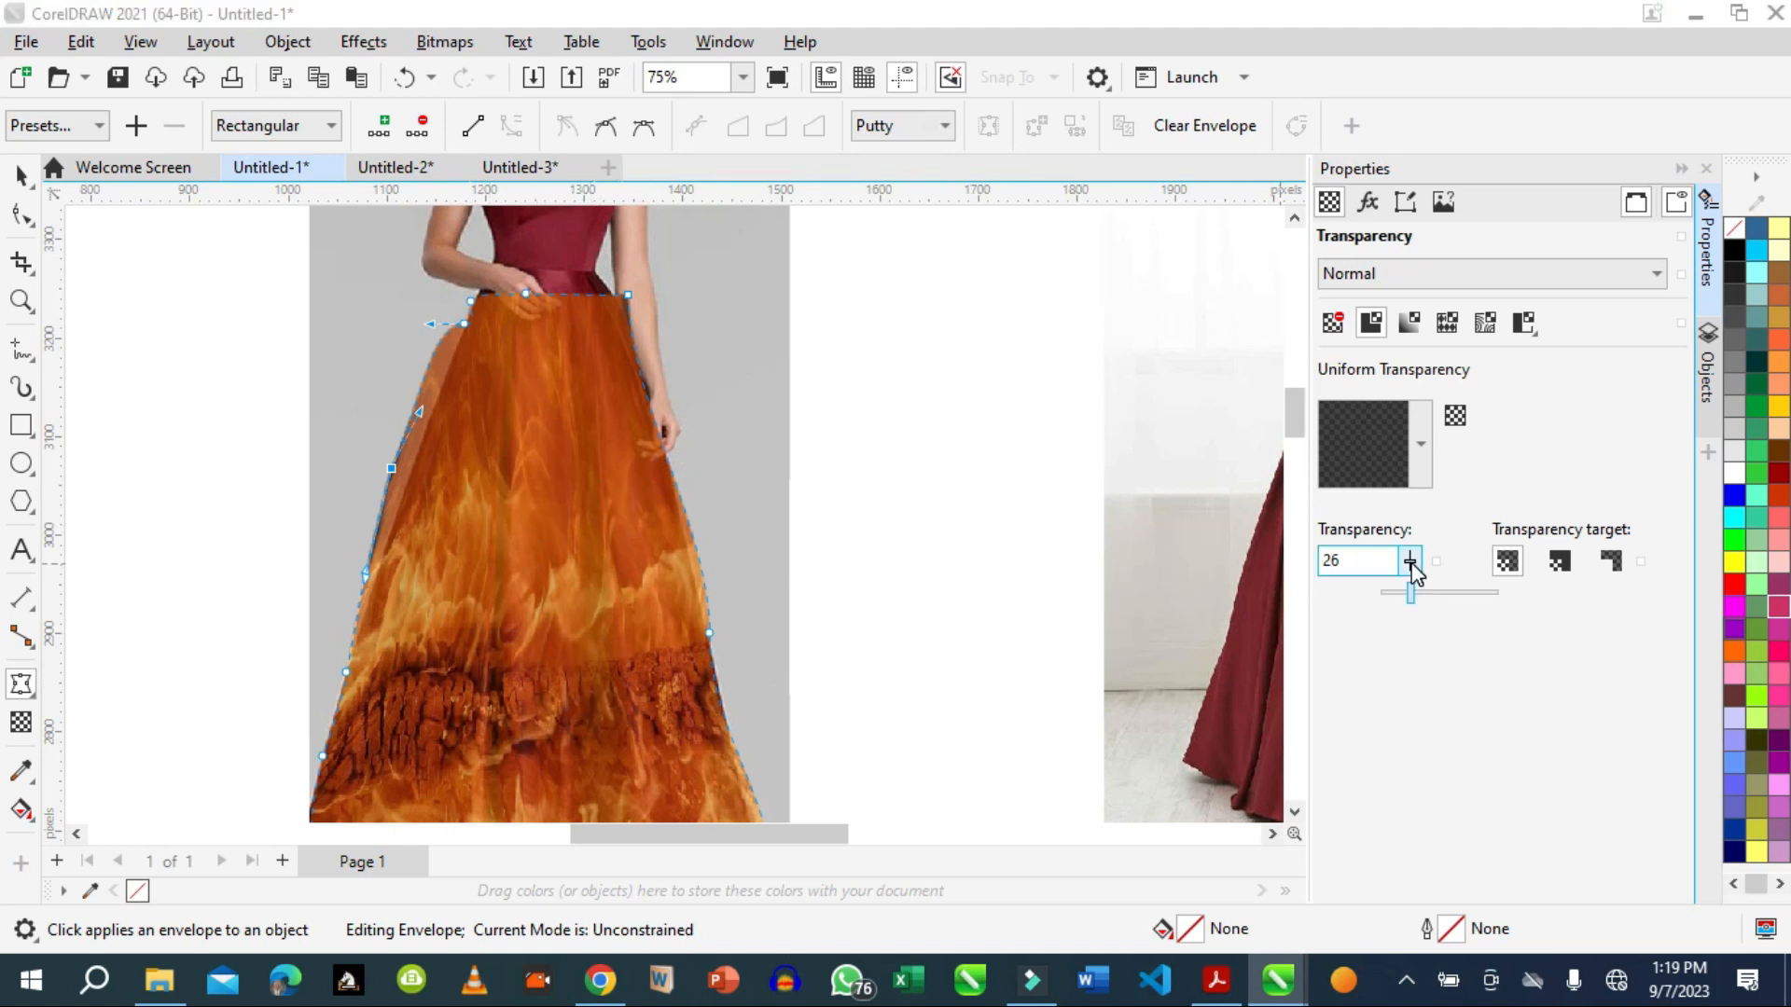
{"action": "left_click_drag", "start_coordinate": [1410, 597], "coordinate": [1419, 602]}
{"action": "left_click", "coordinate": [1440, 597]}
{"action": "left_click", "coordinate": [1408, 561]}
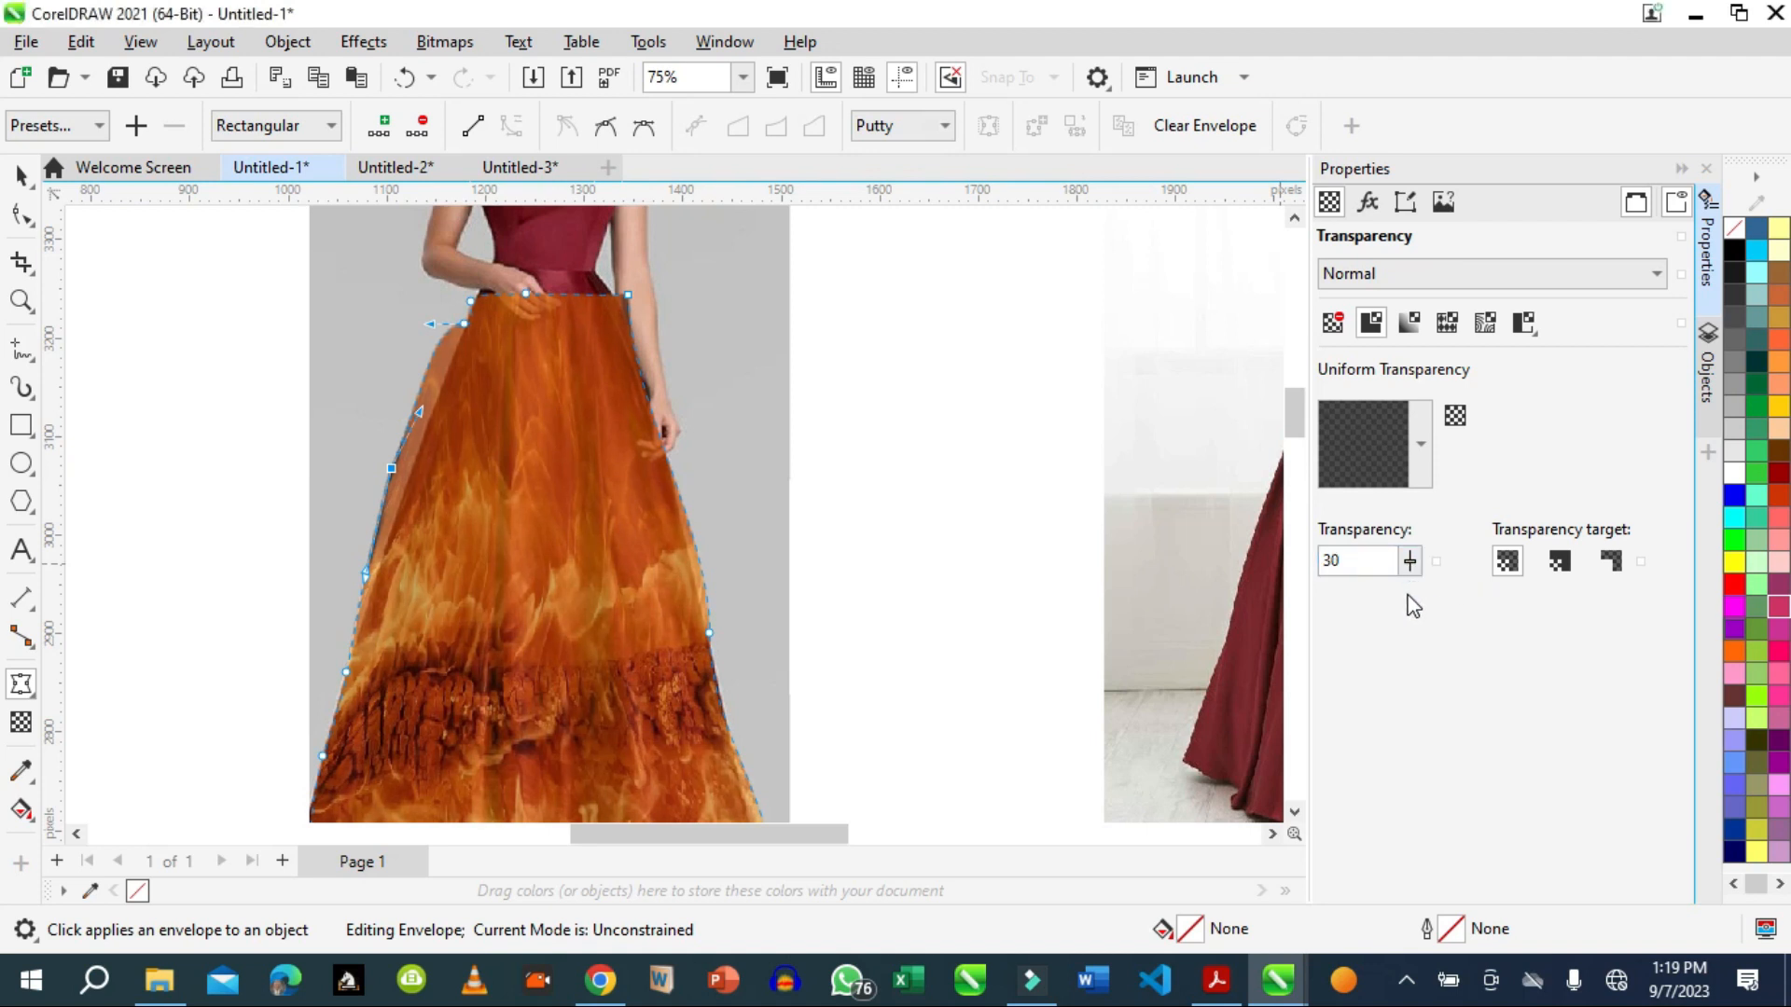
{"action": "left_click_drag", "start_coordinate": [1407, 595], "coordinate": [1419, 571]}
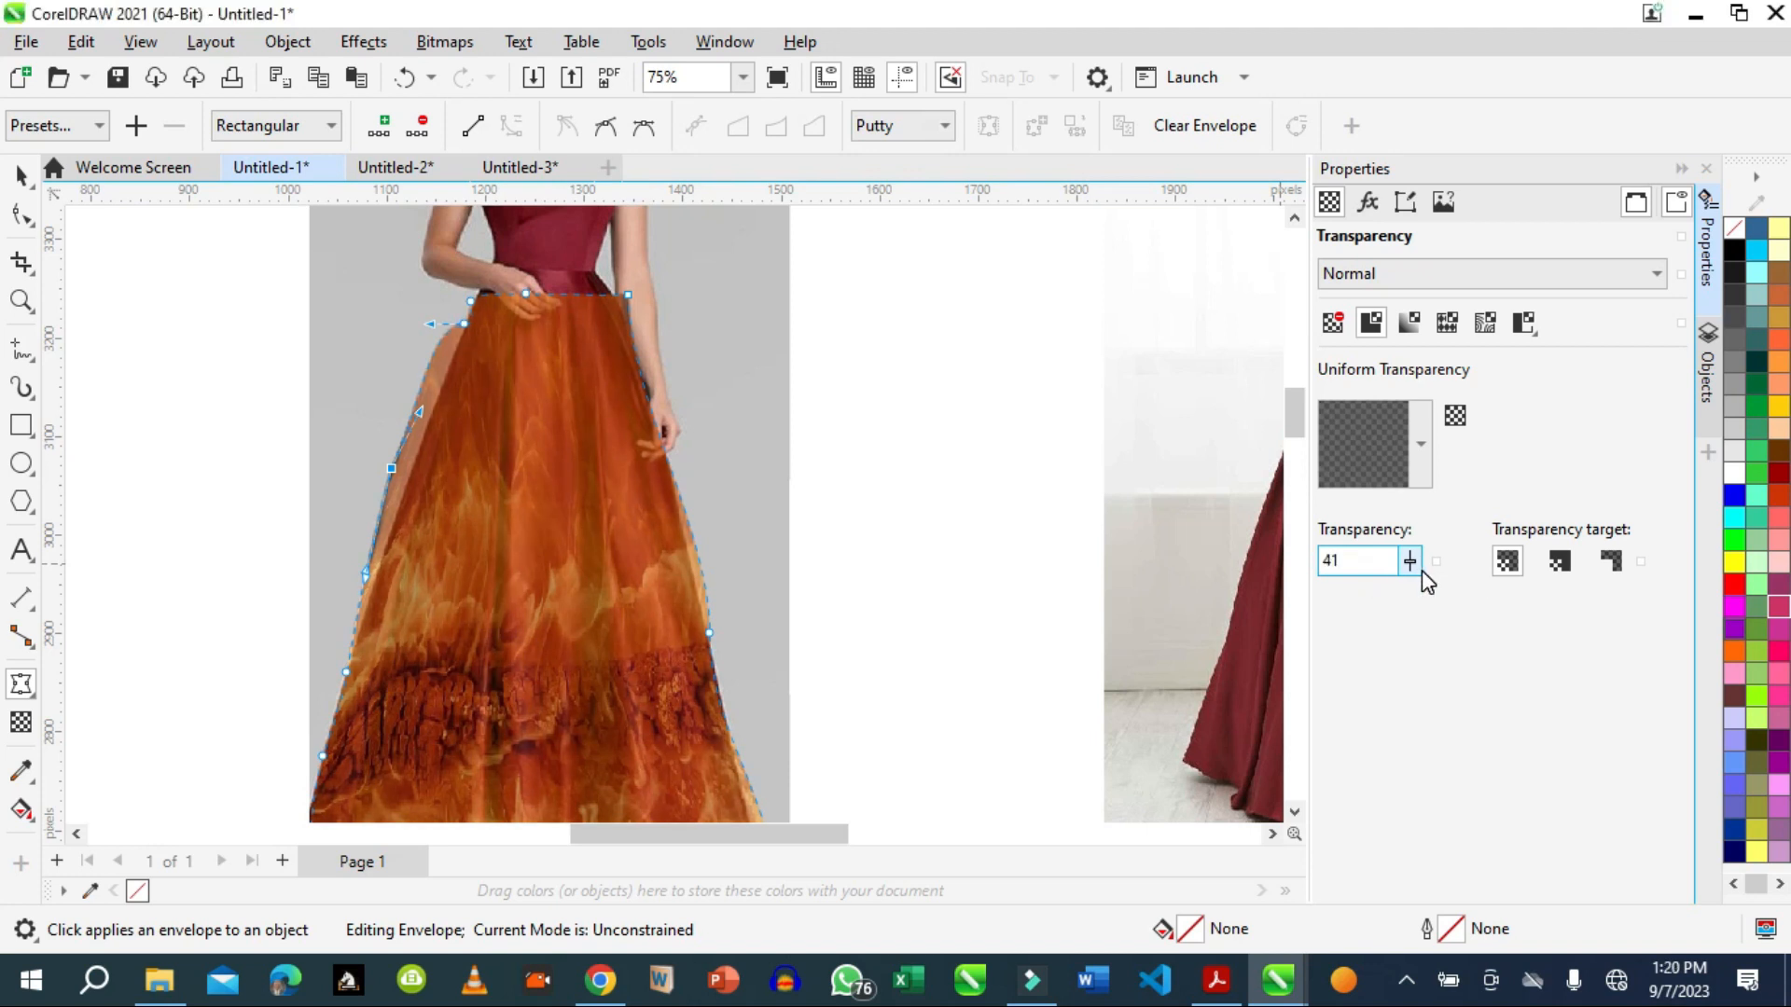
{"action": "left_click", "coordinate": [1412, 565]}
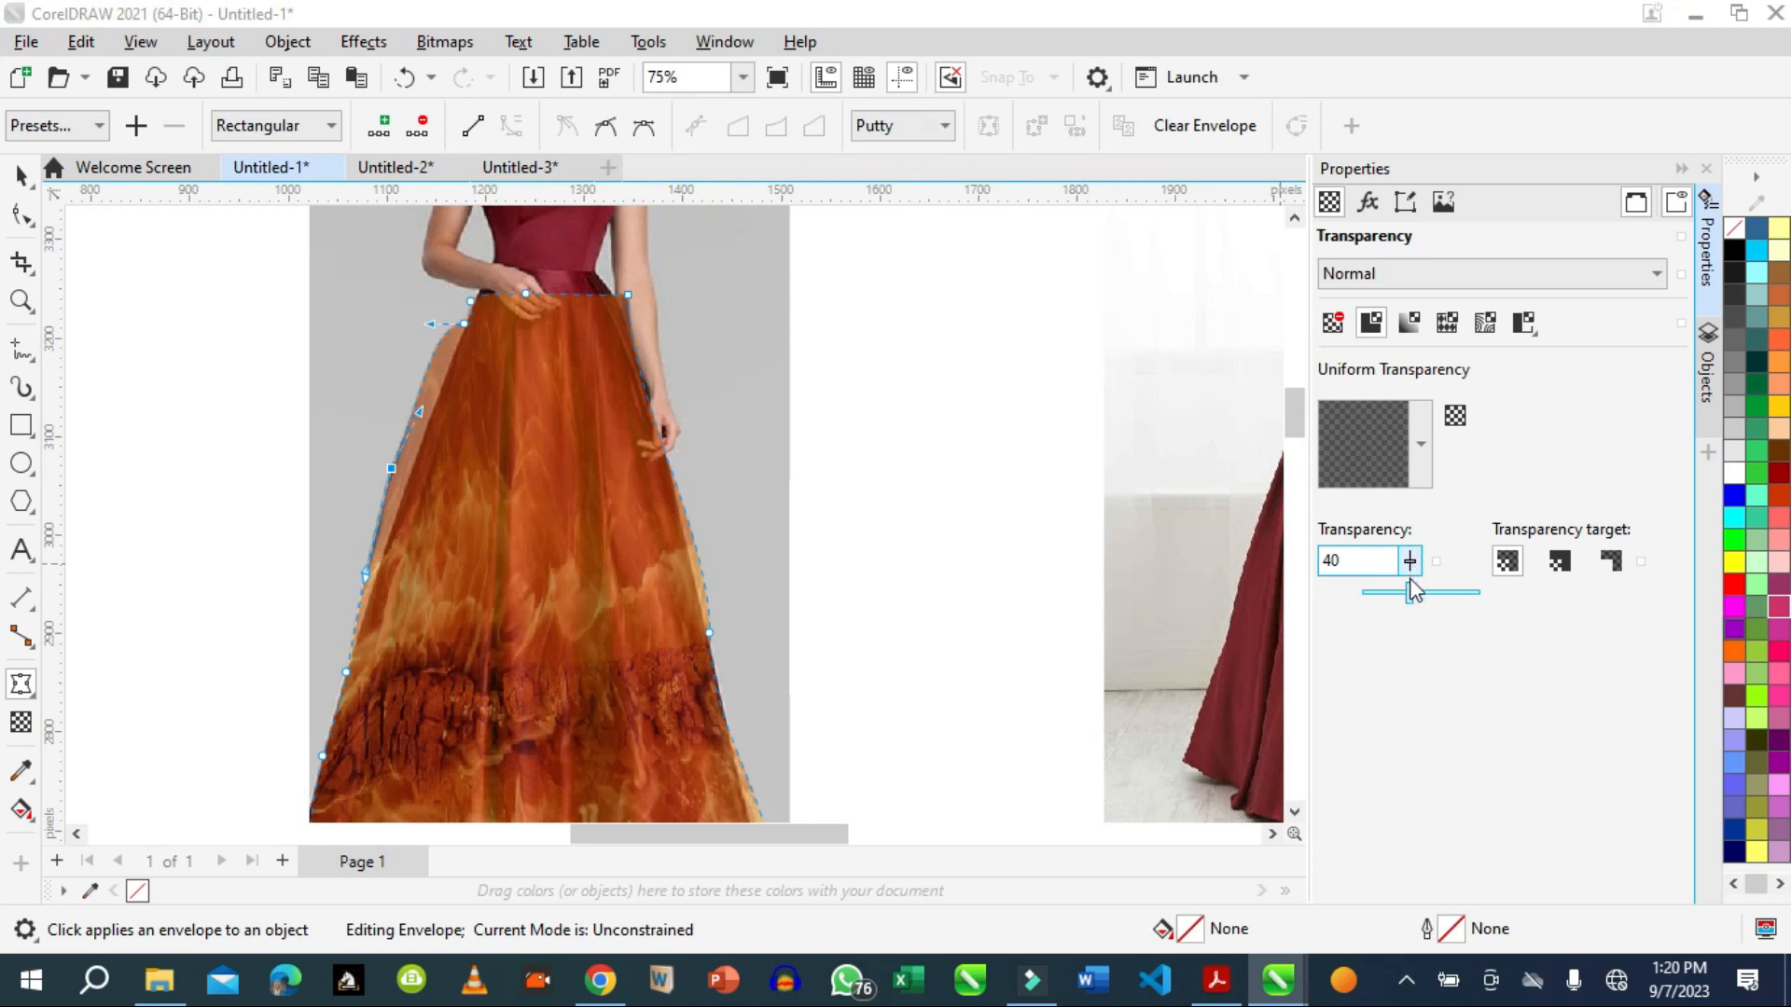
{"action": "left_click_drag", "start_coordinate": [1422, 598], "coordinate": [1418, 603]}
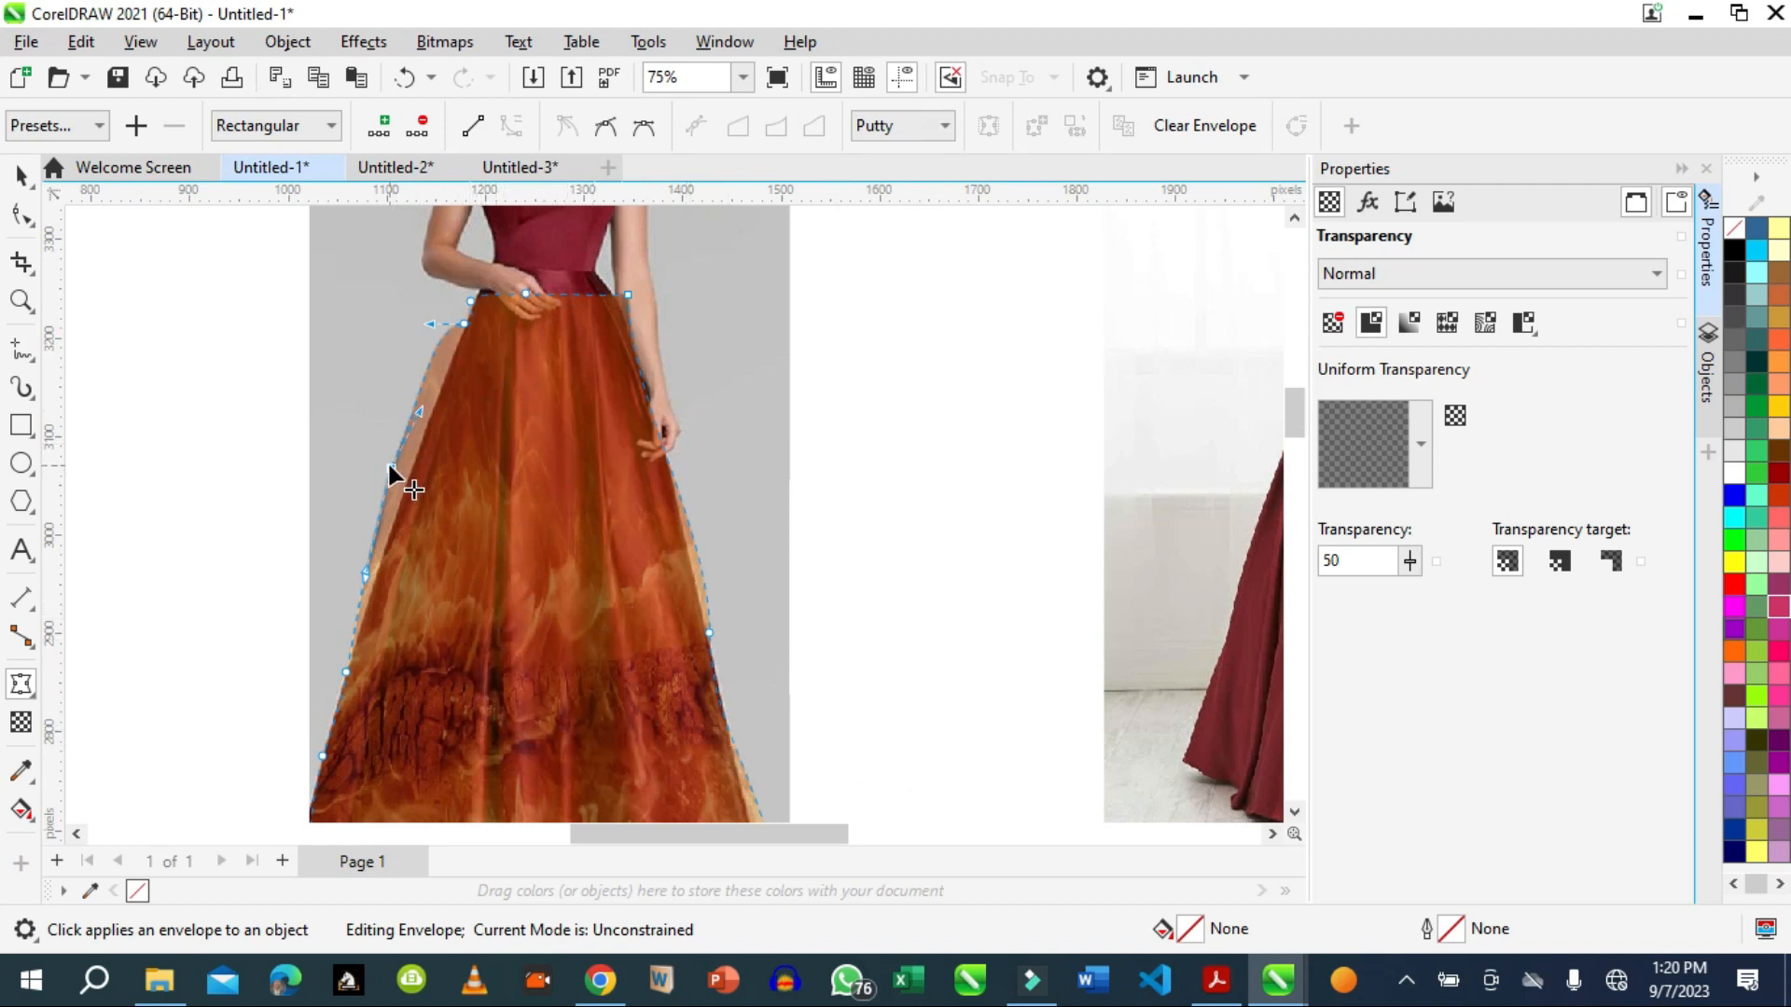
Move the envelope's middle-left node inward and reshape the segment above it to match the skirt's upper-left edge.
{"action": "left_click_drag", "start_coordinate": [388, 461], "coordinate": [404, 476]}
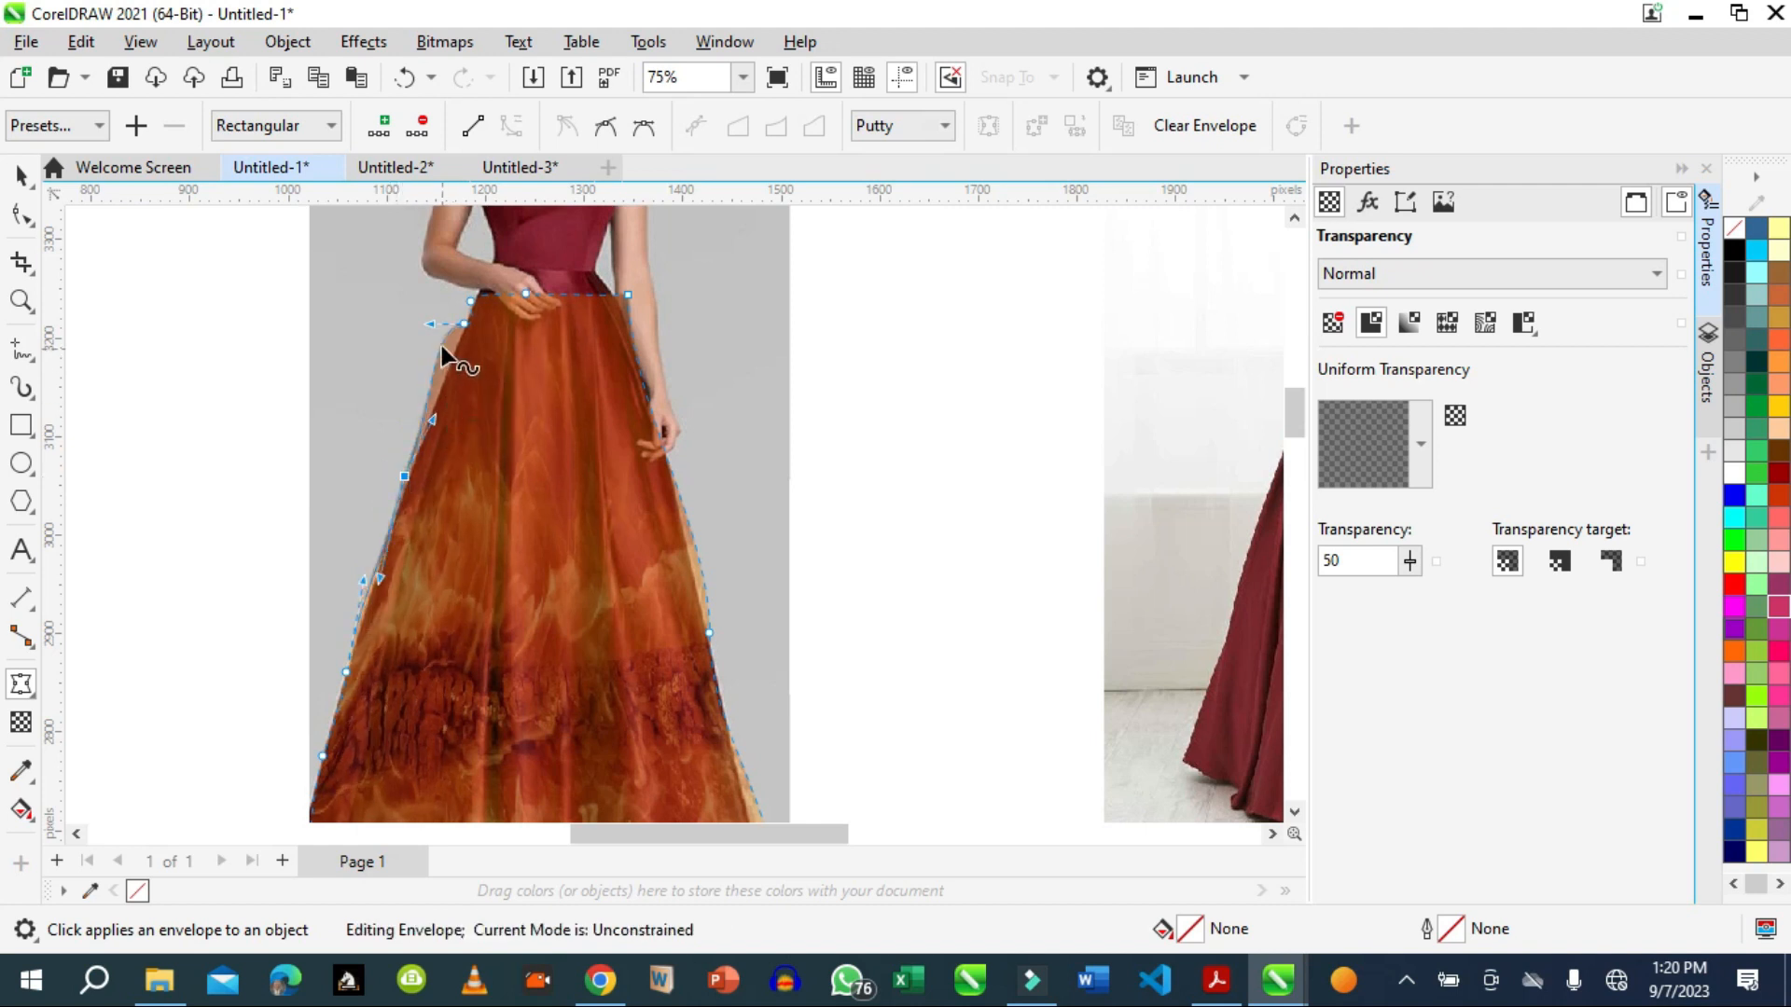
{"action": "left_click_drag", "start_coordinate": [439, 347], "coordinate": [446, 362]}
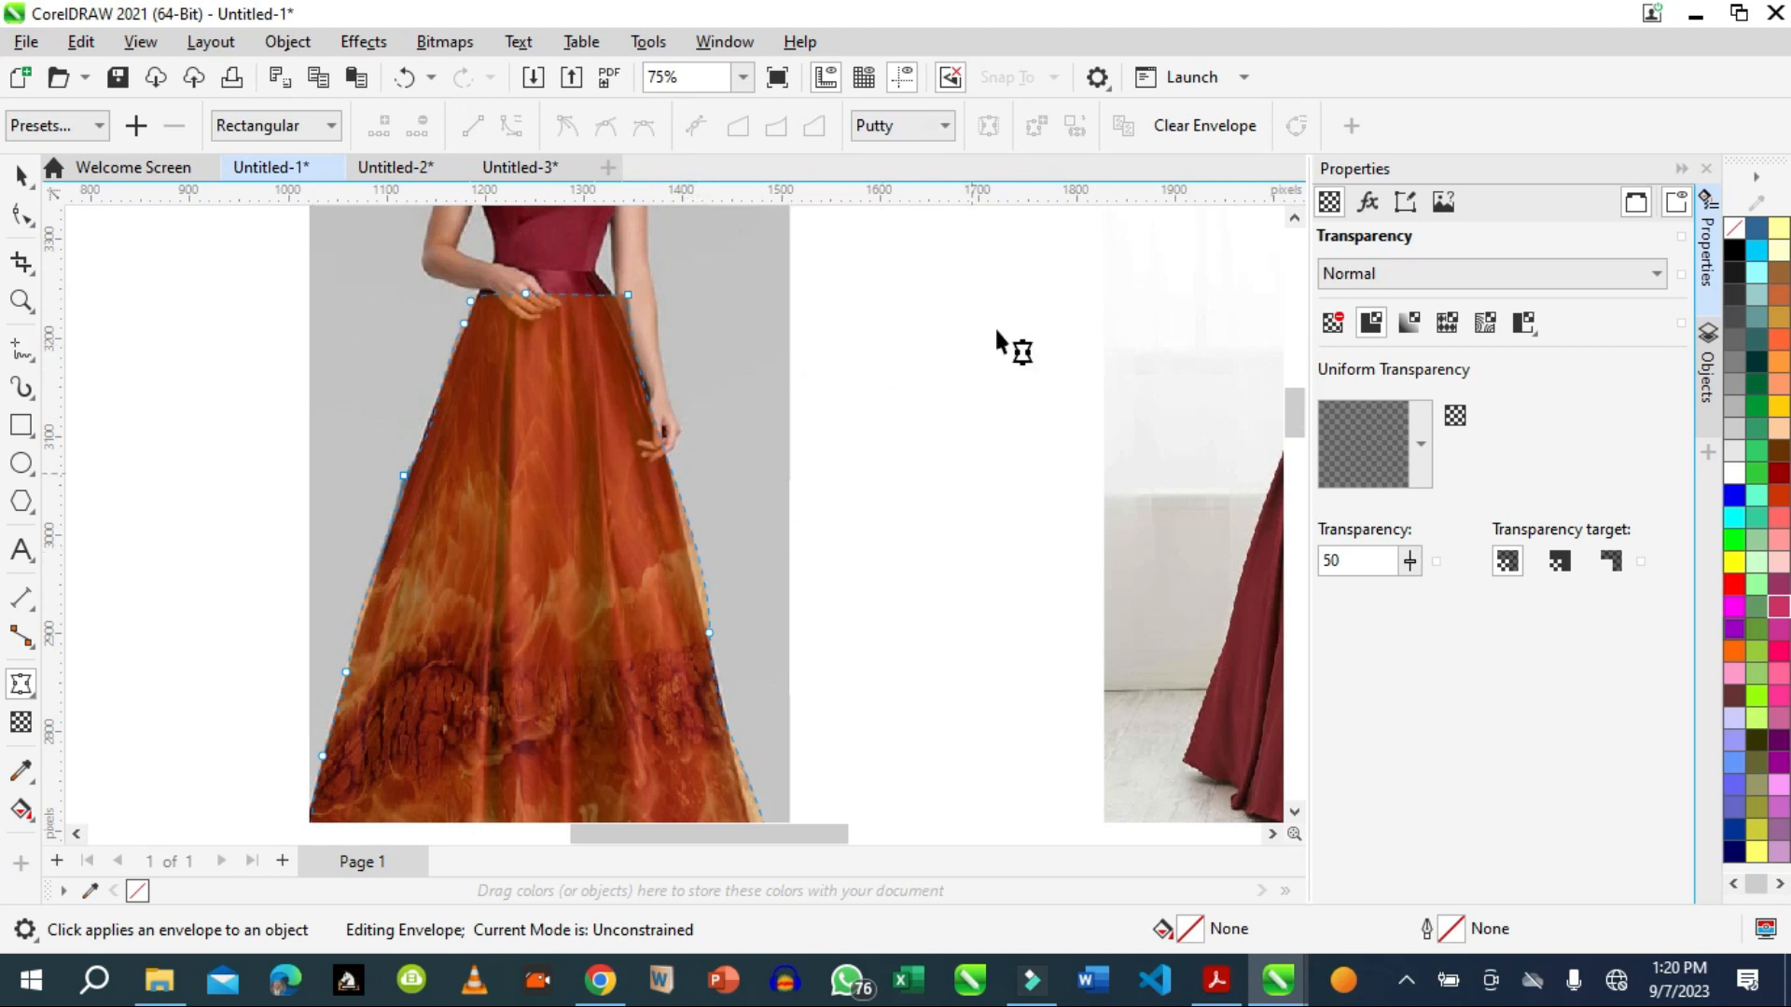
In Untitled-3, draw a yellow (#FFCC00) rectangle about 683 by 472 px over the car and give it a uniform transparency of 50.
{"action": "left_click", "coordinate": [520, 167]}
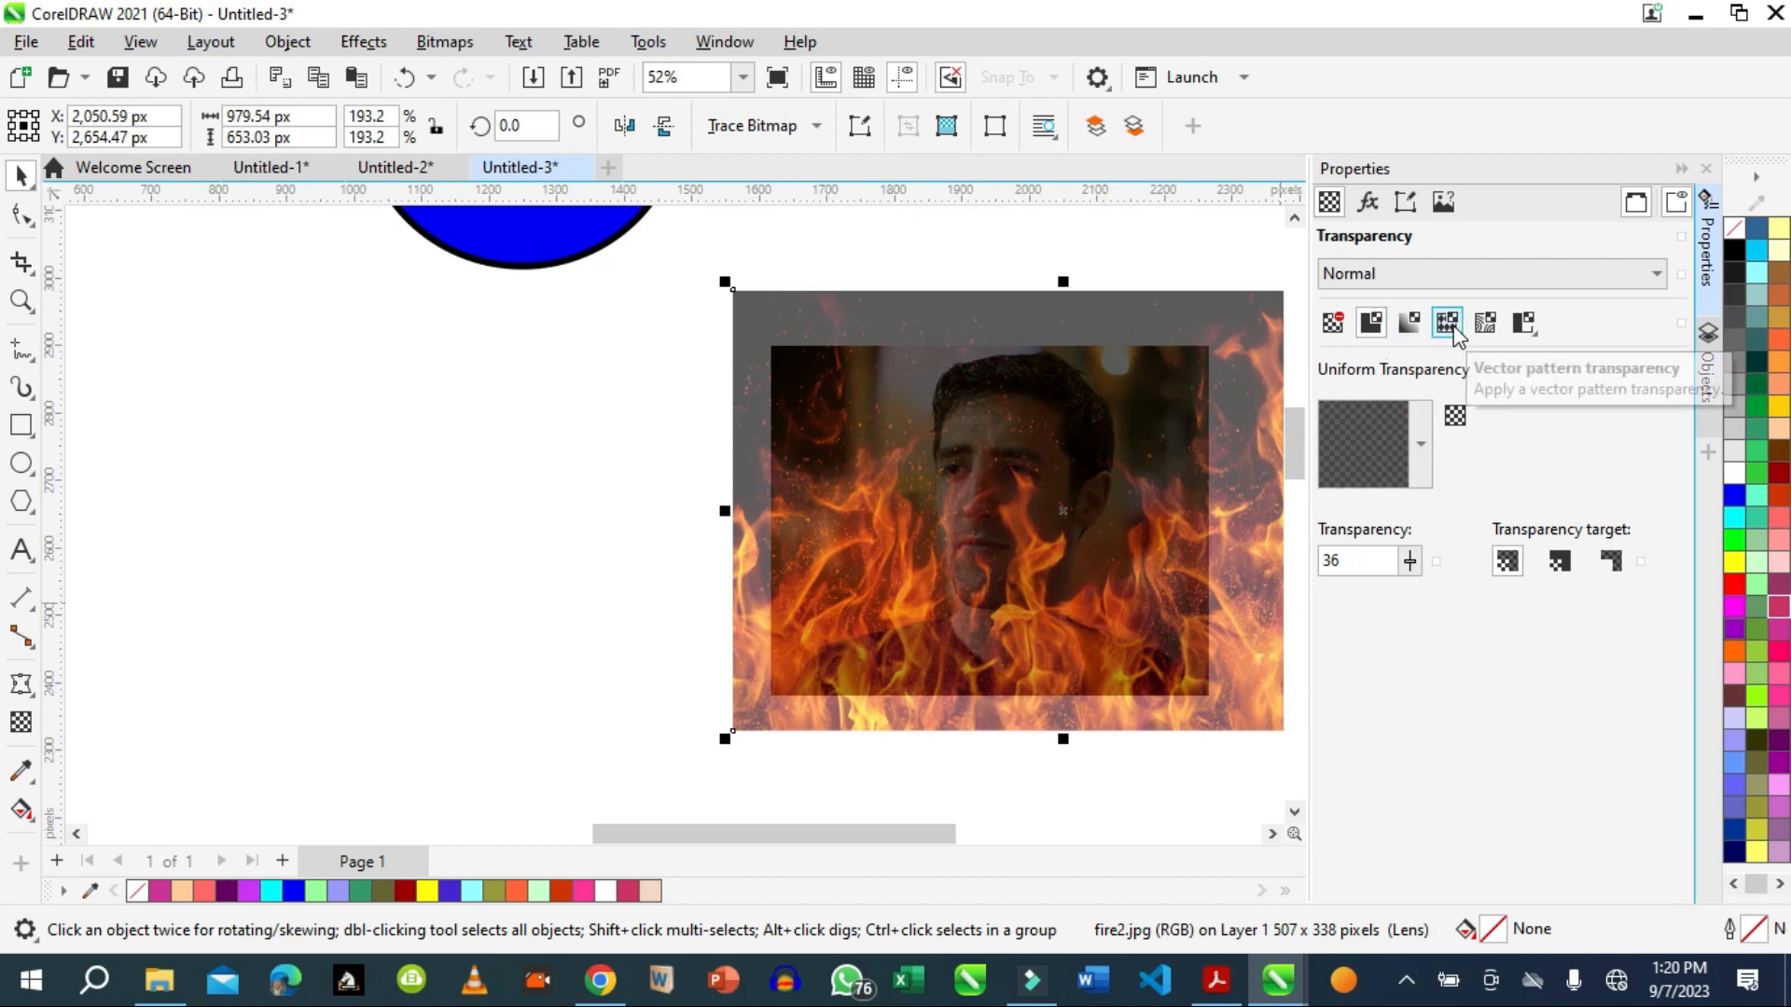
{"action": "scroll", "coordinate": [1298, 455], "scroll_direction": "up", "scroll_amount": 5}
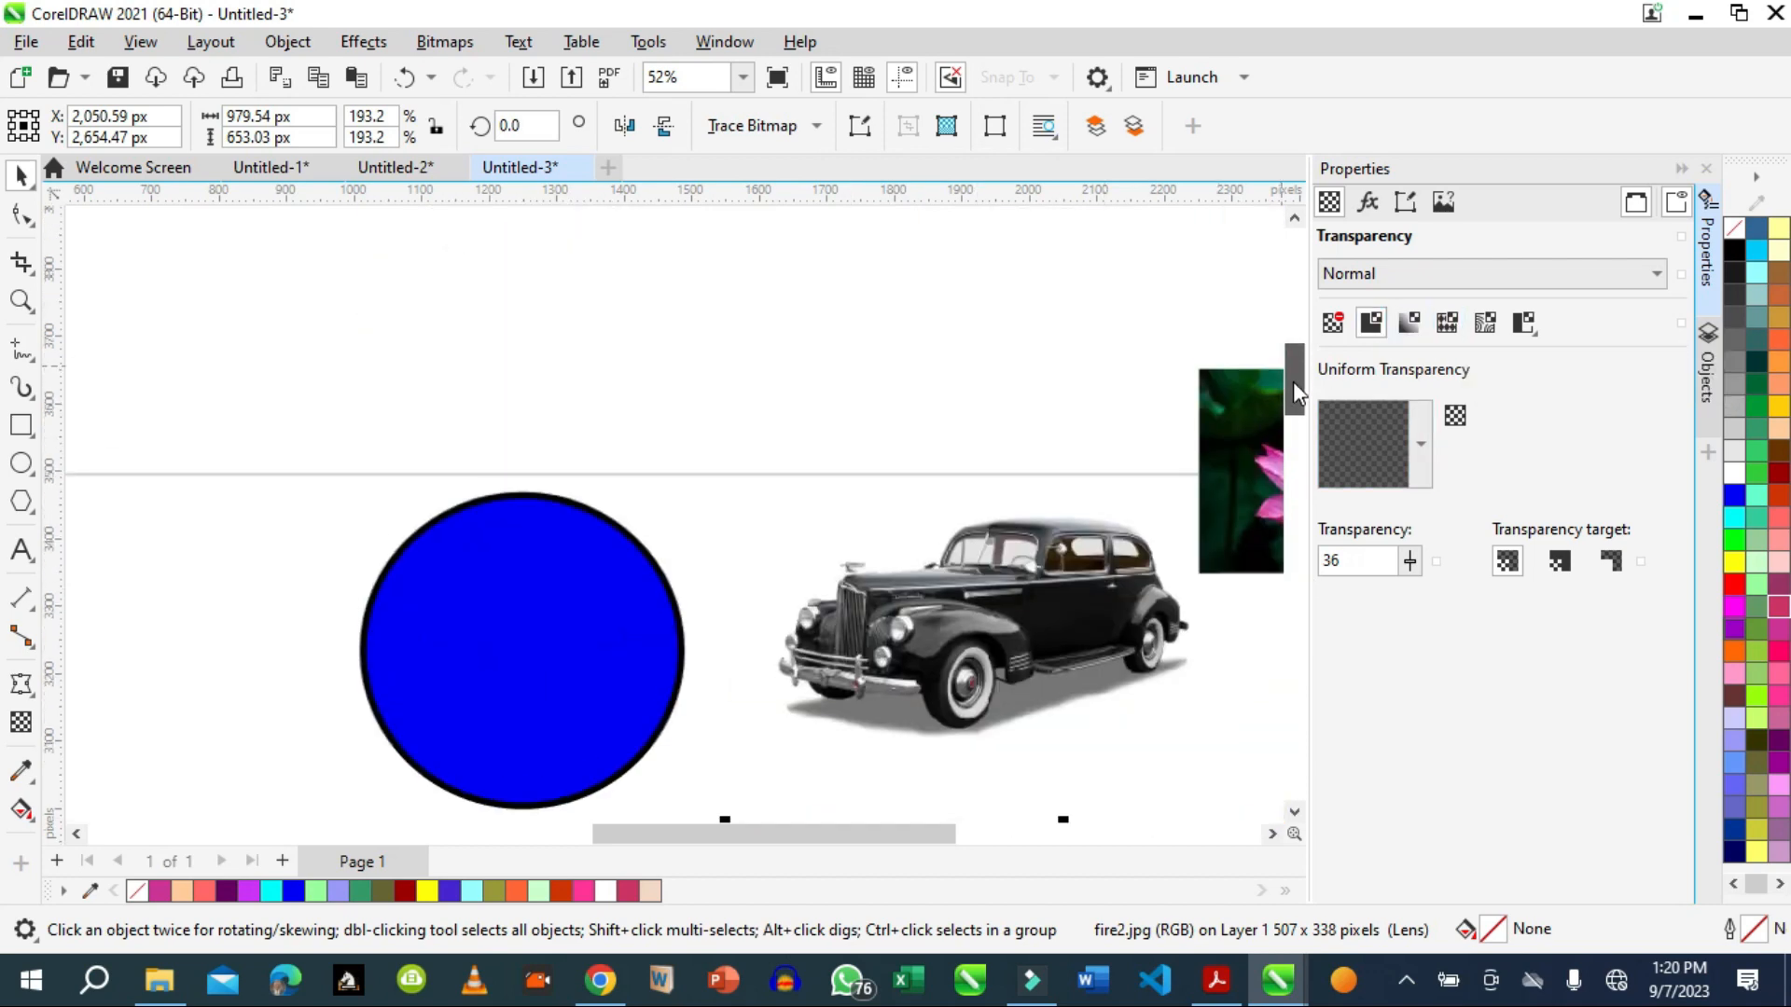
{"action": "left_click", "coordinate": [21, 425]}
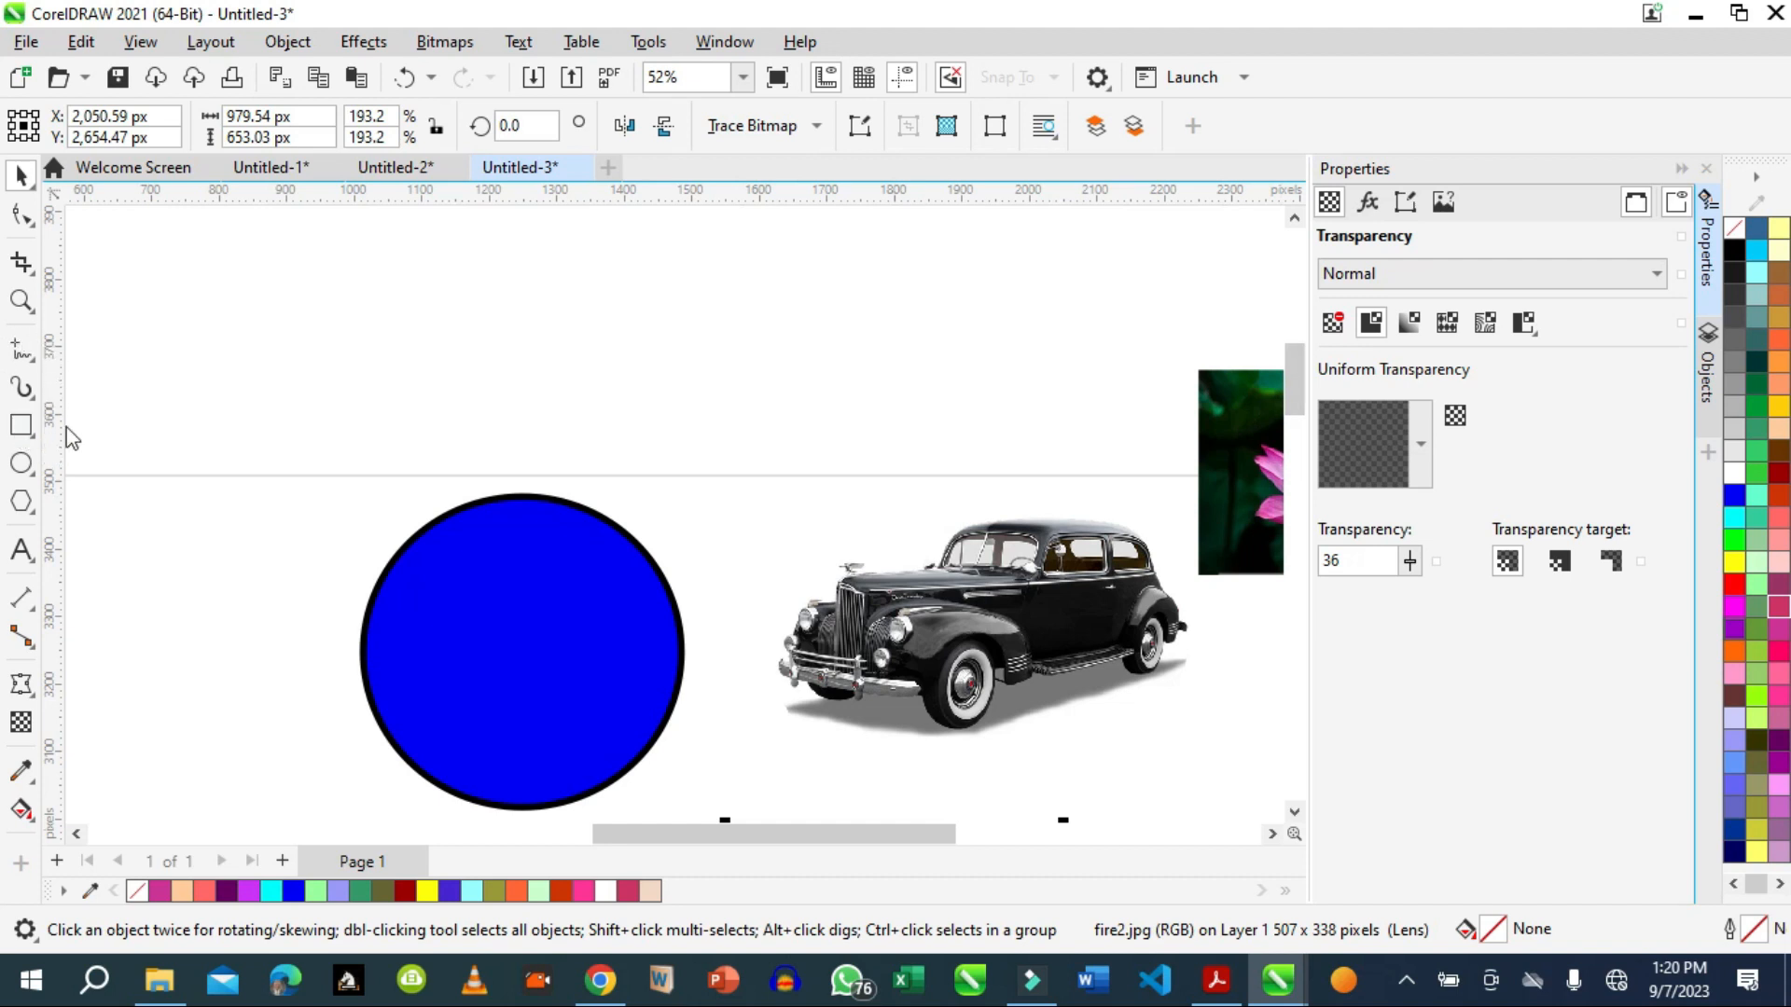
{"action": "left_click_drag", "start_coordinate": [750, 444], "coordinate": [1218, 766]}
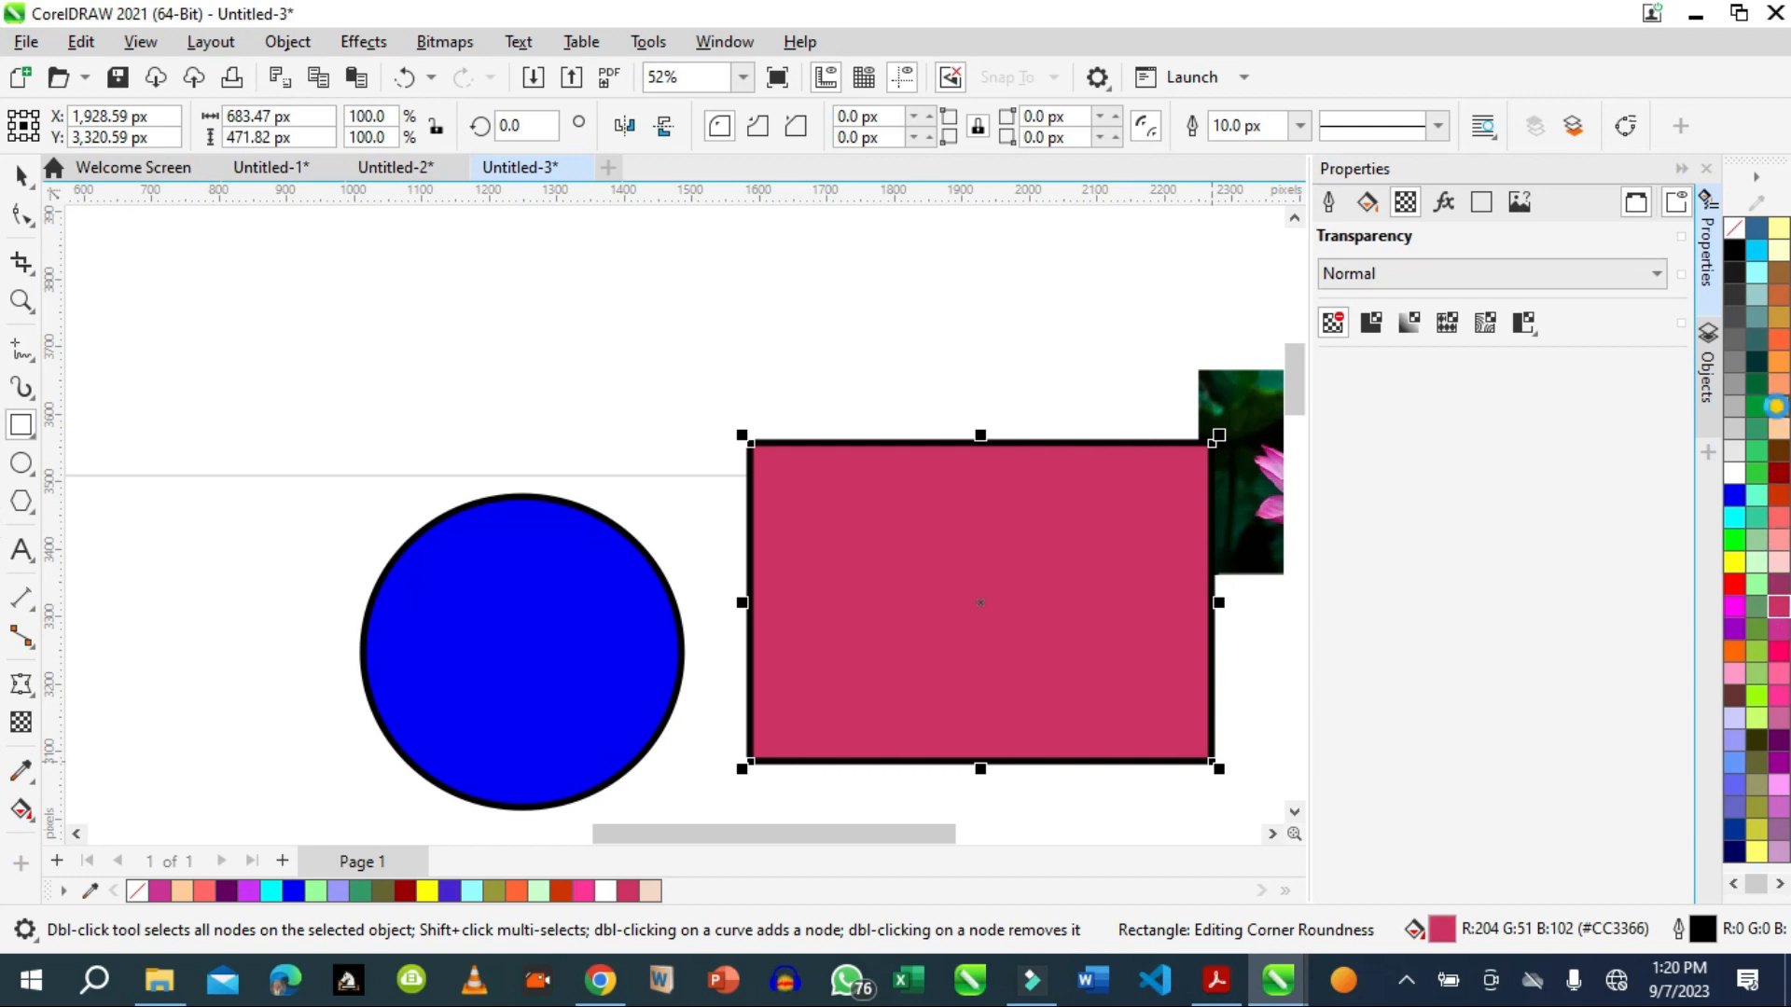
{"action": "left_click", "coordinate": [1775, 406]}
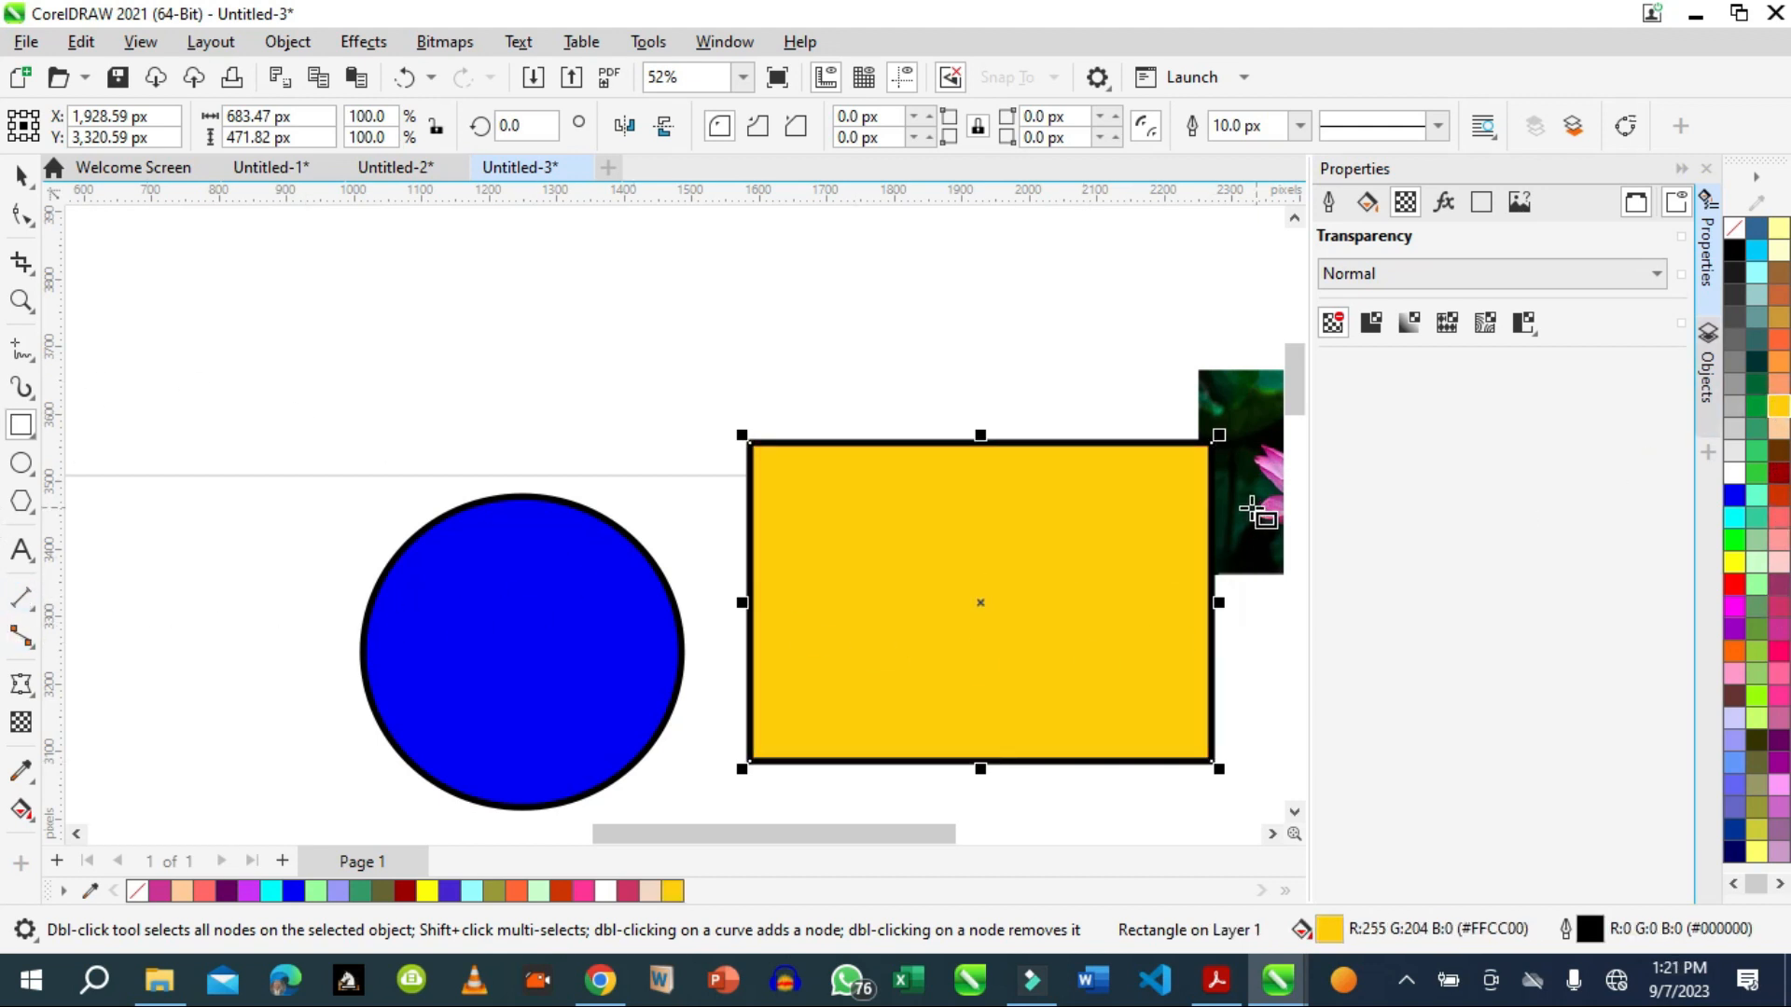
{"action": "left_click", "coordinate": [1370, 322]}
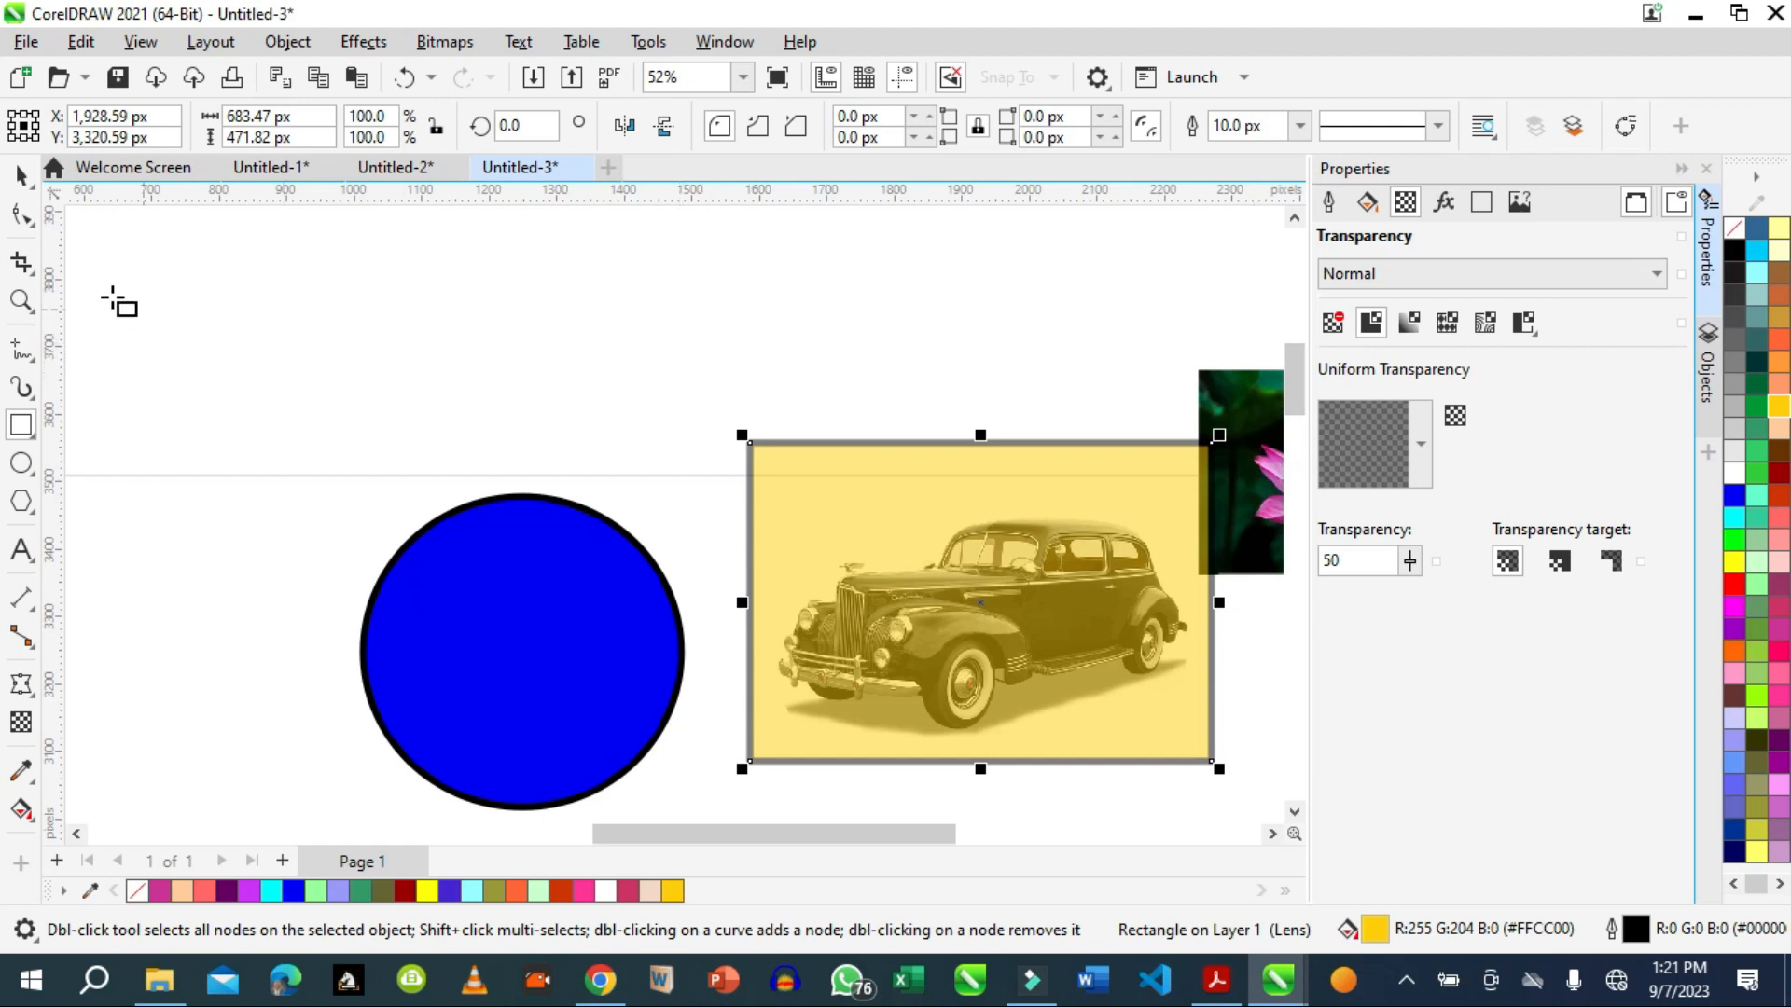
Move the lotus photo out from behind the yellow rectangle to the empty area above the blue circle.
{"action": "left_click", "coordinate": [22, 173]}
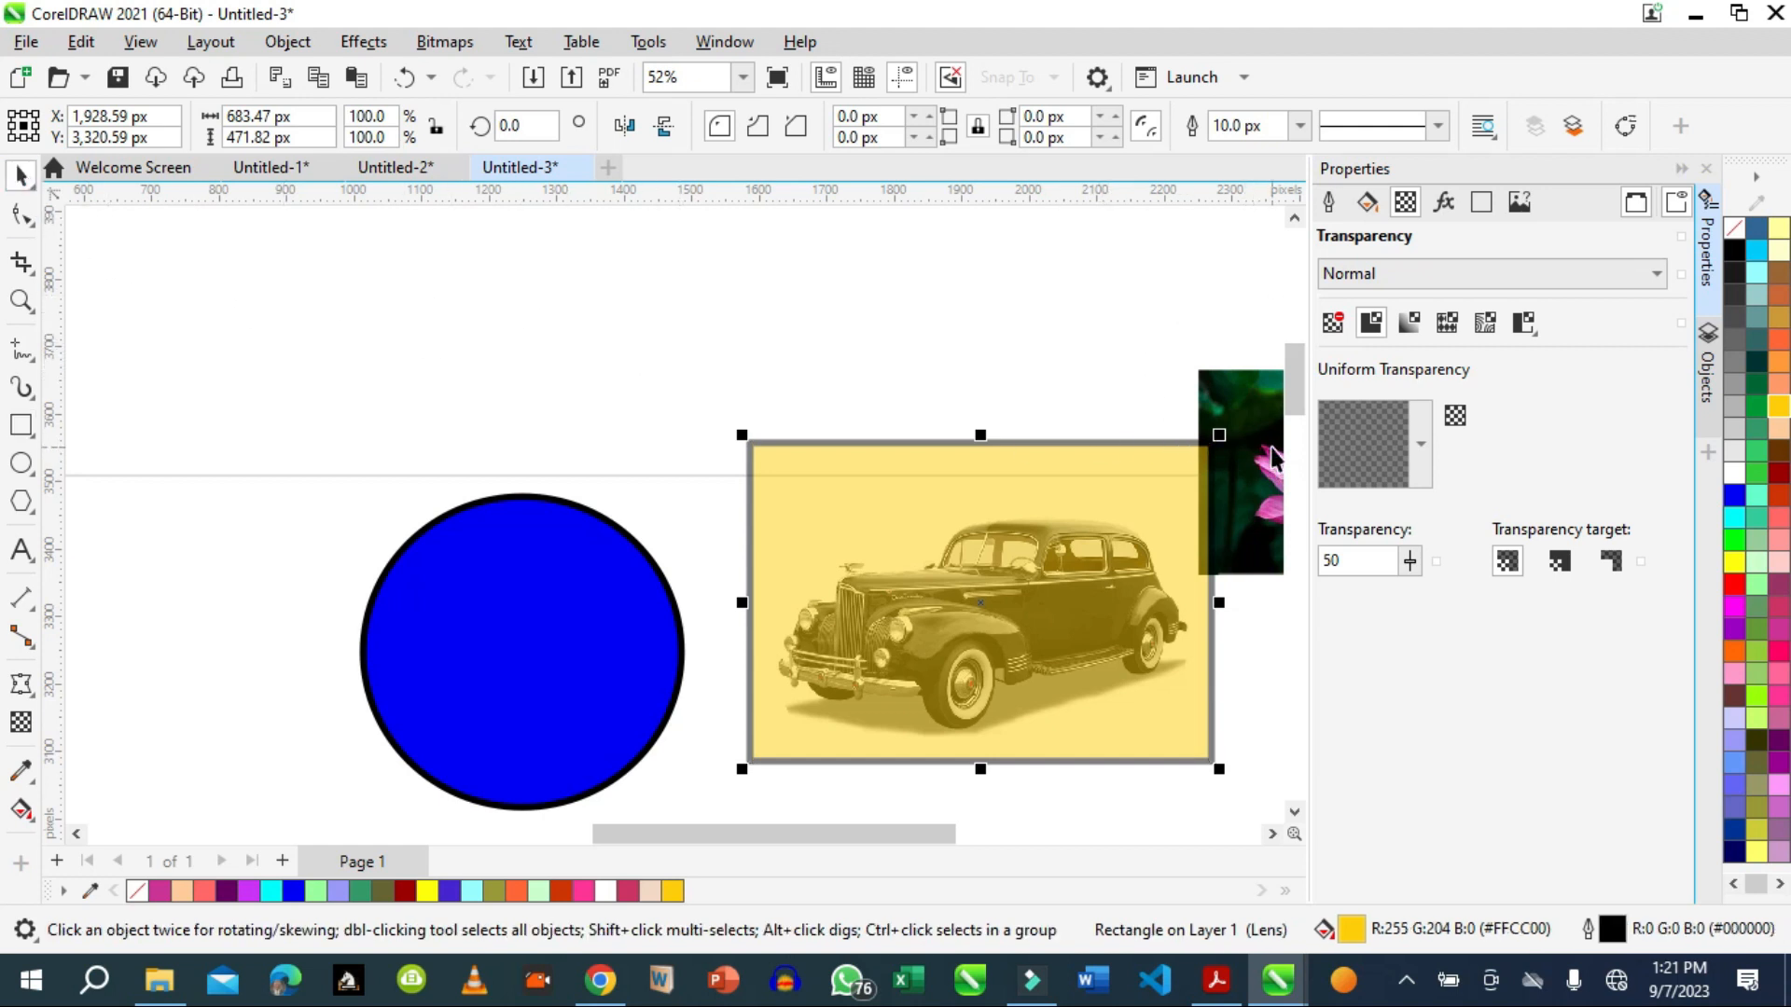
{"action": "left_click_drag", "start_coordinate": [1274, 459], "coordinate": [280, 343]}
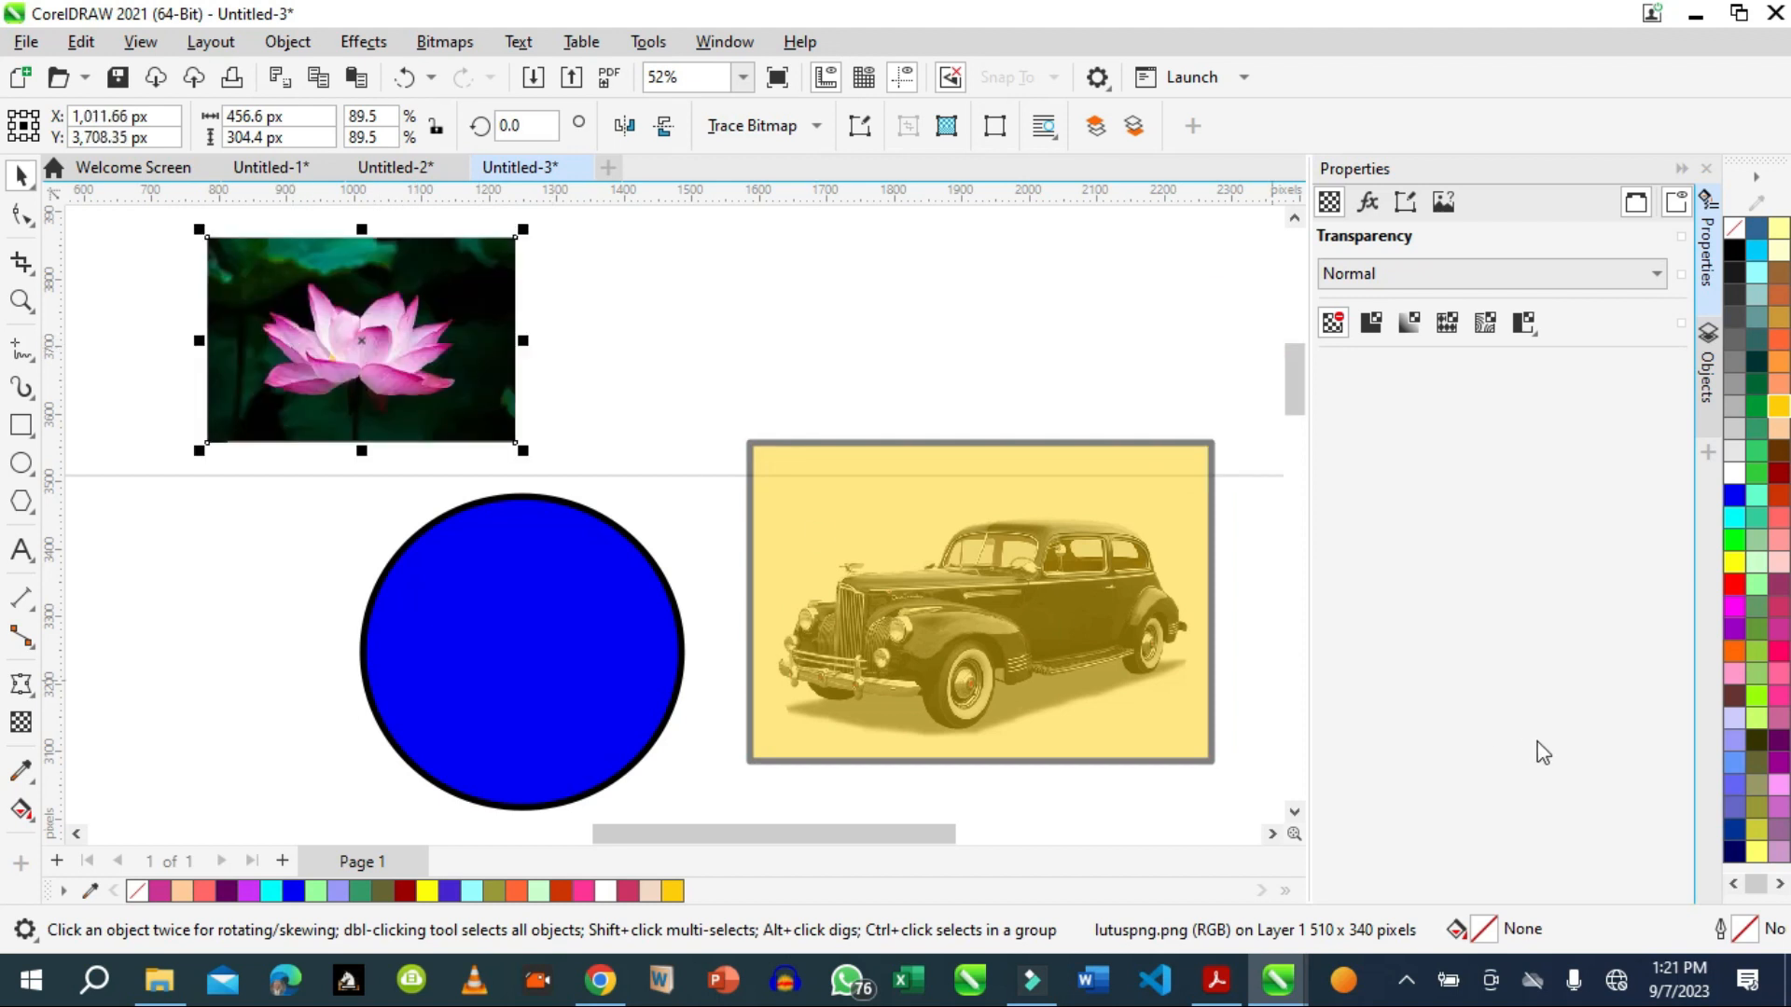
Try a vector pattern transparency on the lotus photo and remove it.
{"action": "left_click", "coordinate": [1446, 327]}
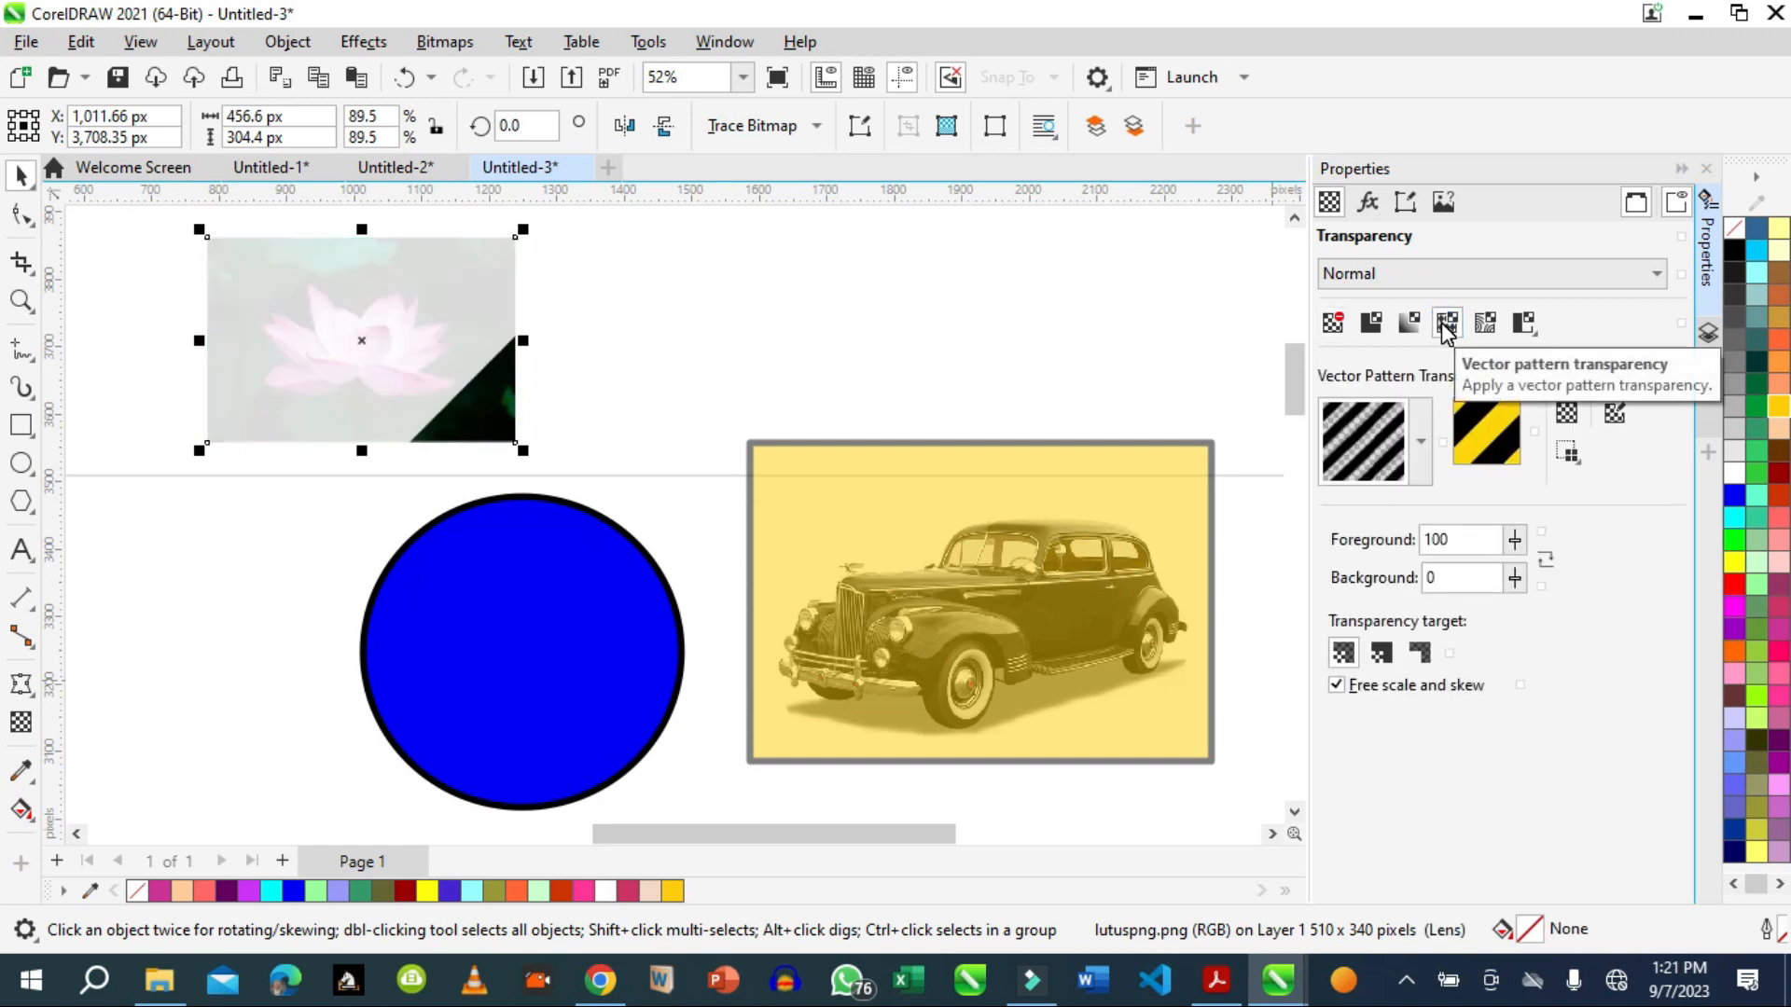
{"action": "left_click", "coordinate": [1117, 518]}
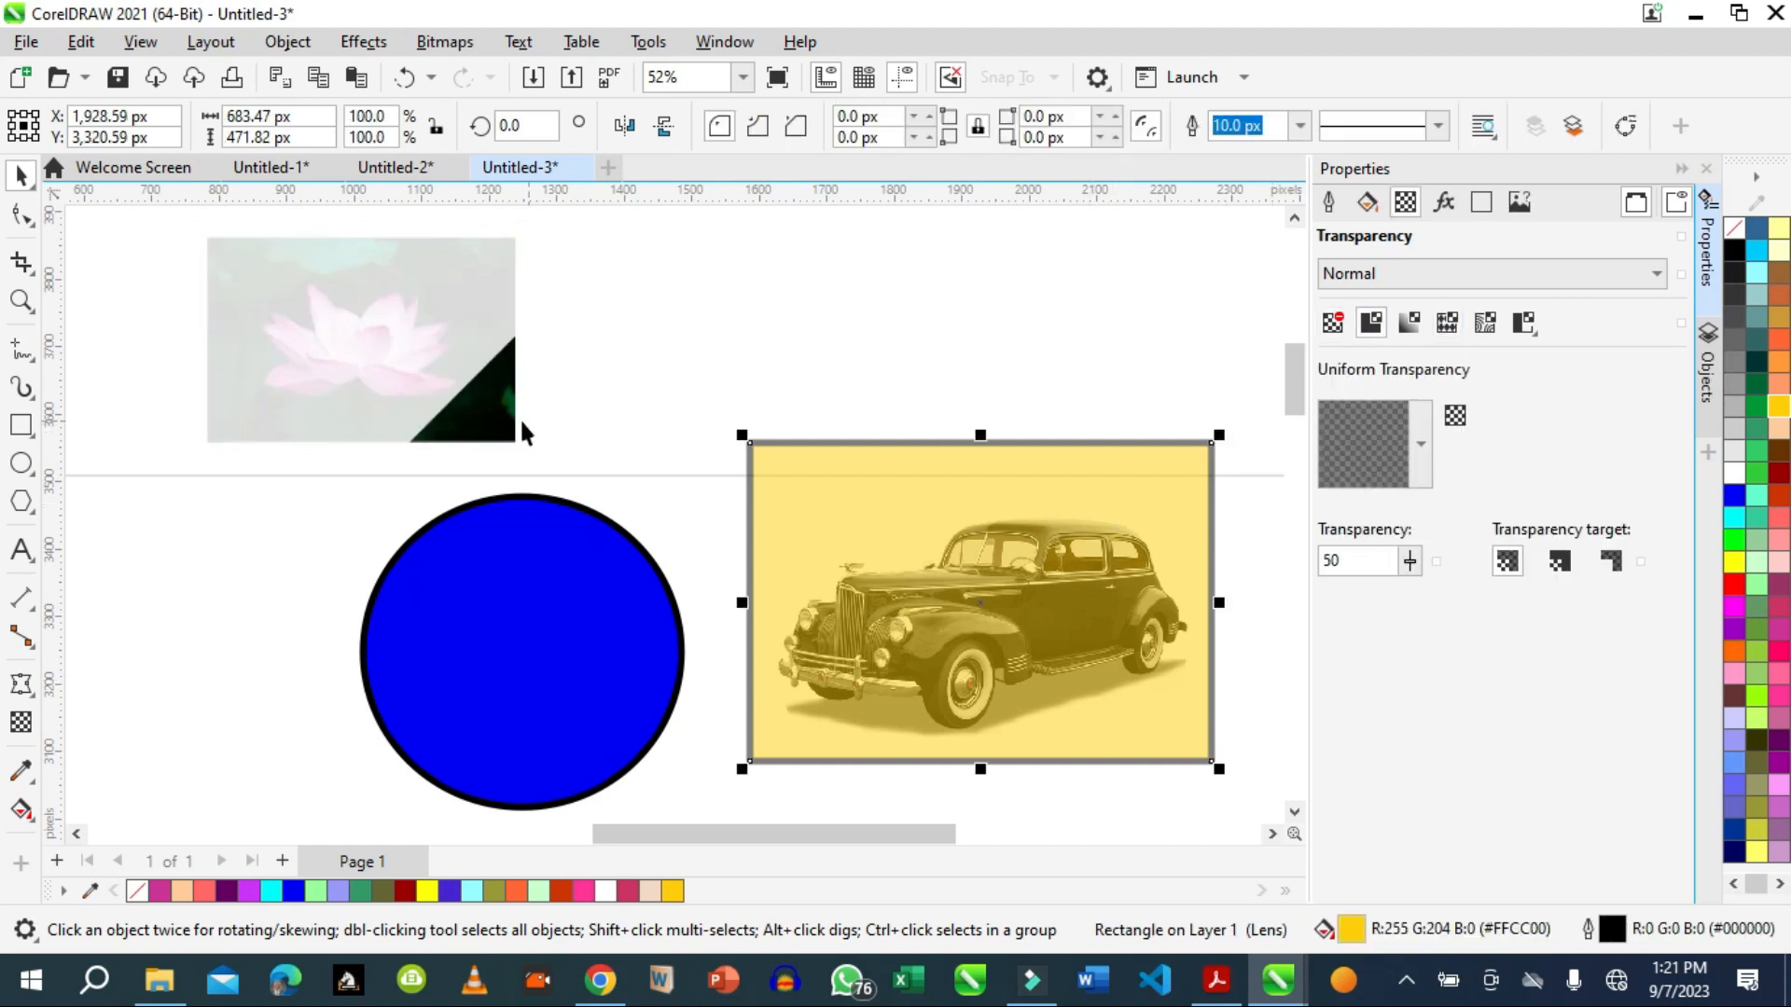
{"action": "left_click", "coordinate": [250, 316]}
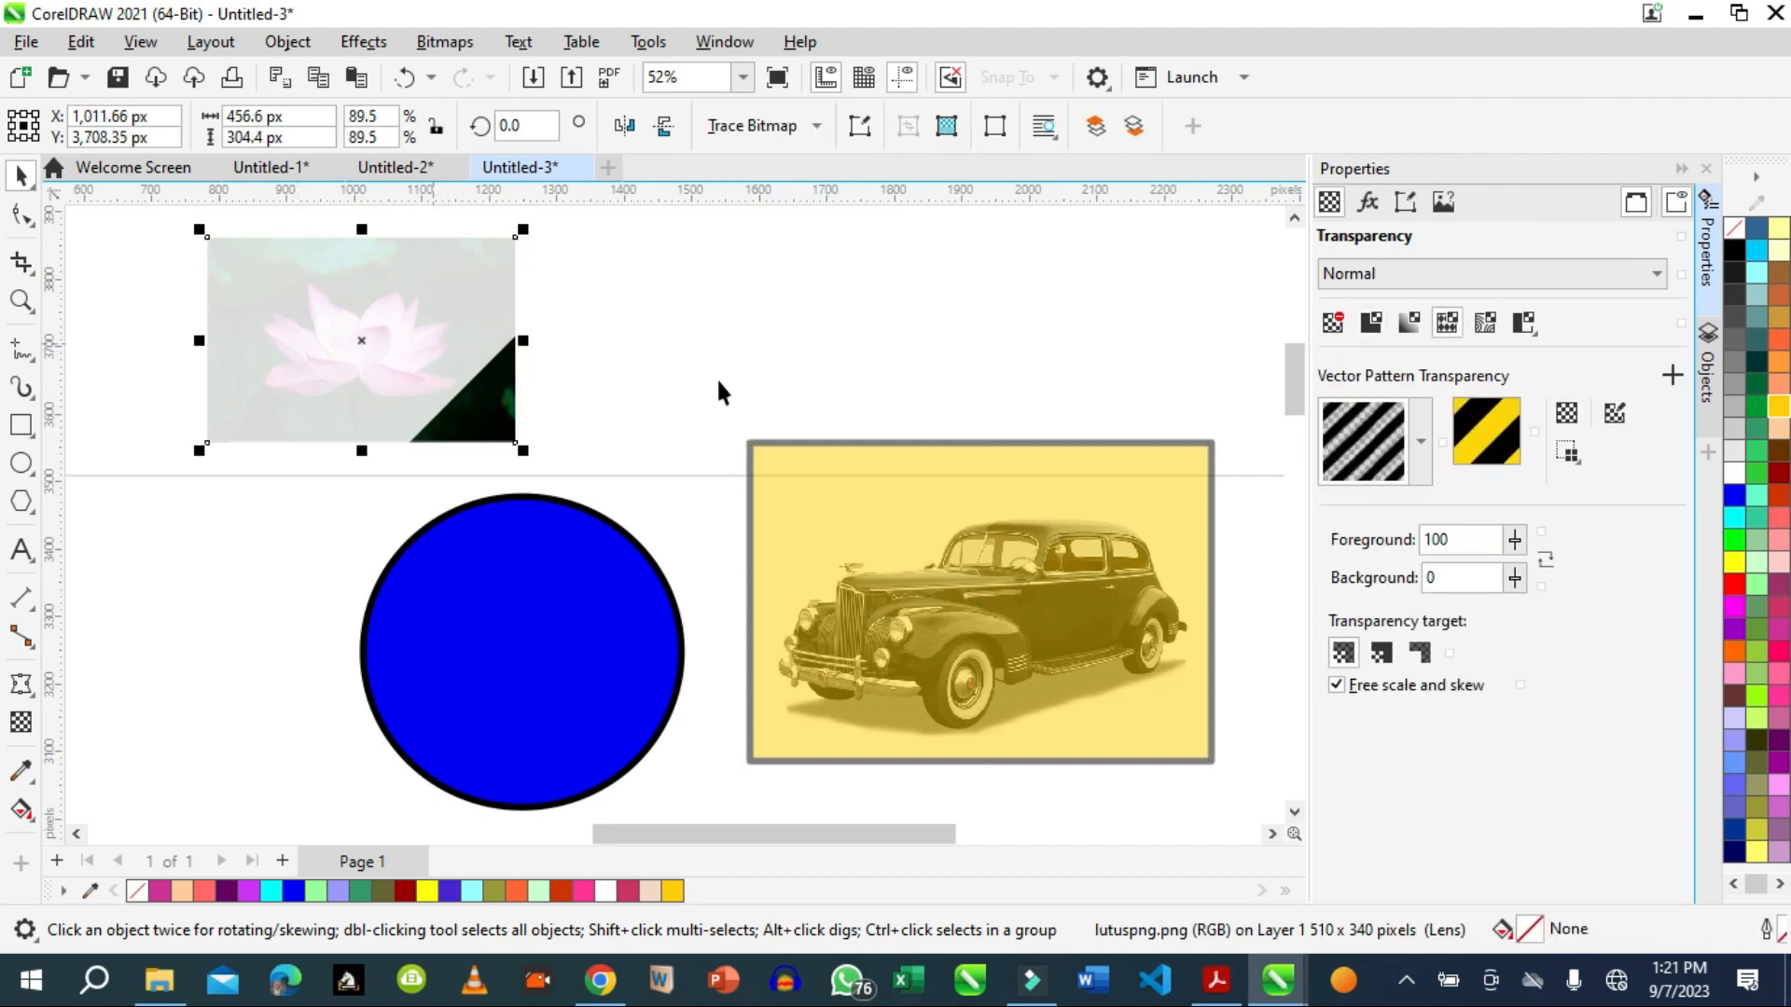
{"action": "left_click", "coordinate": [1333, 323]}
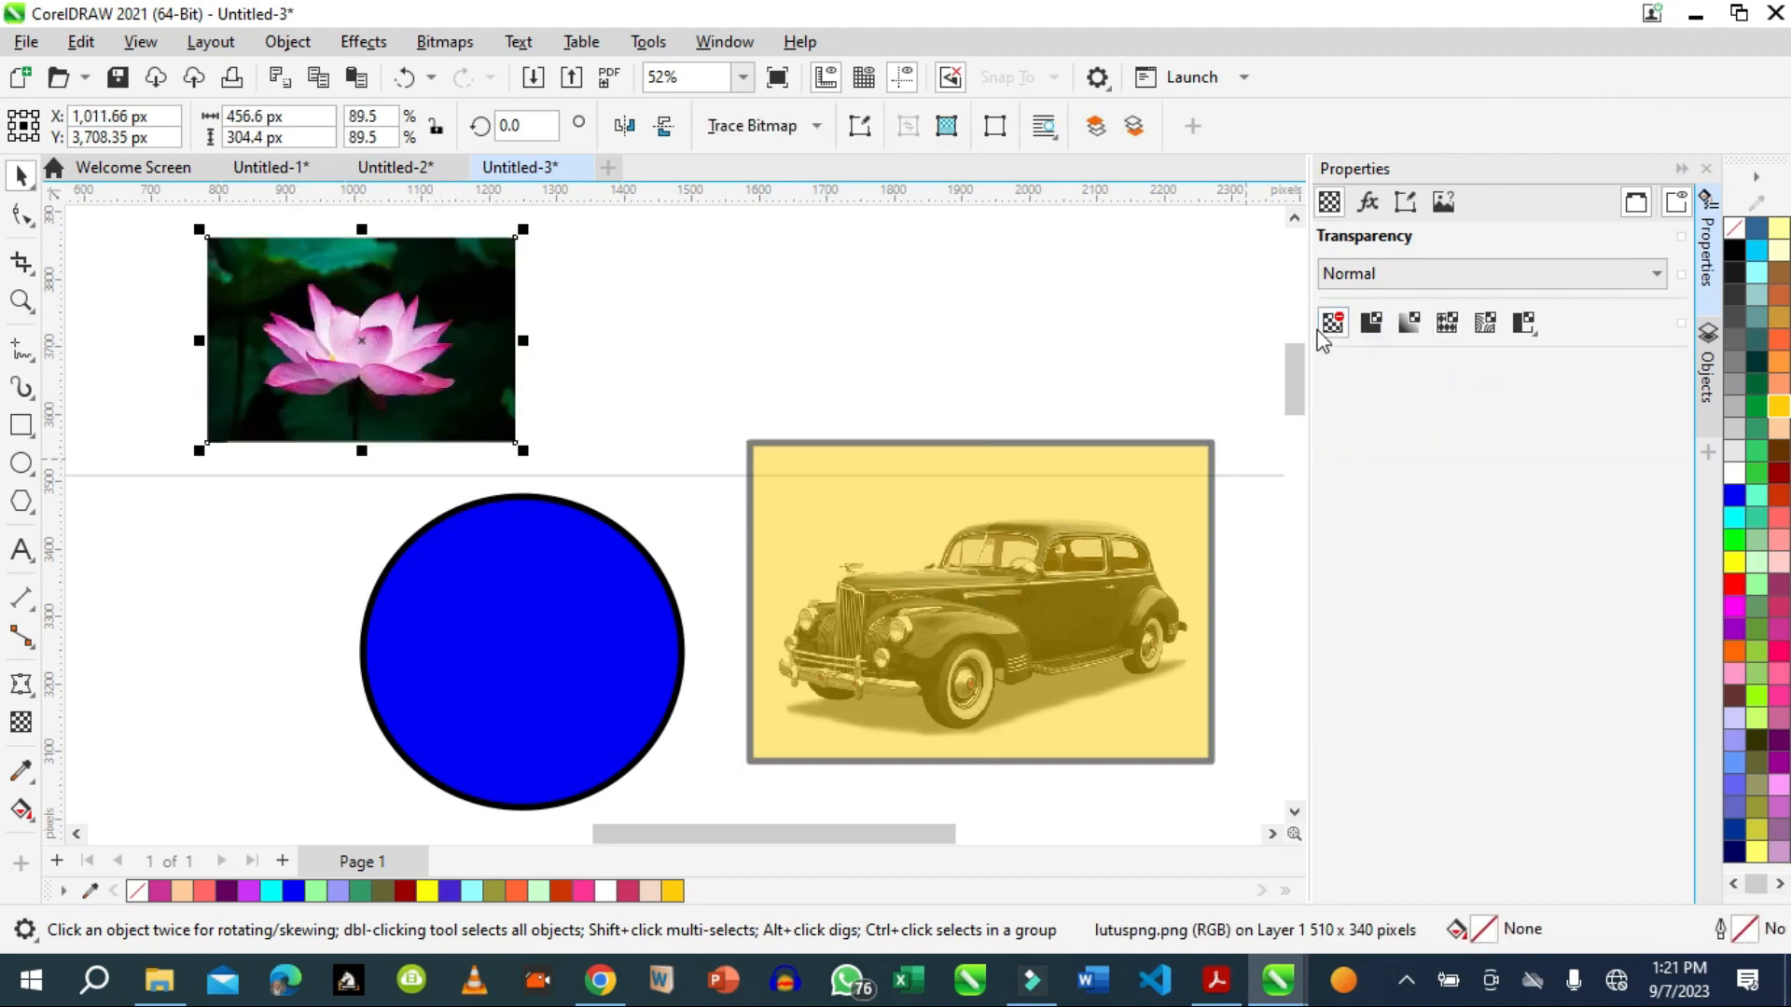
Apply a vector pattern transparency with the black-and-white checkerboard pattern to the yellow rectangle over the car.
{"action": "left_click", "coordinate": [1110, 573]}
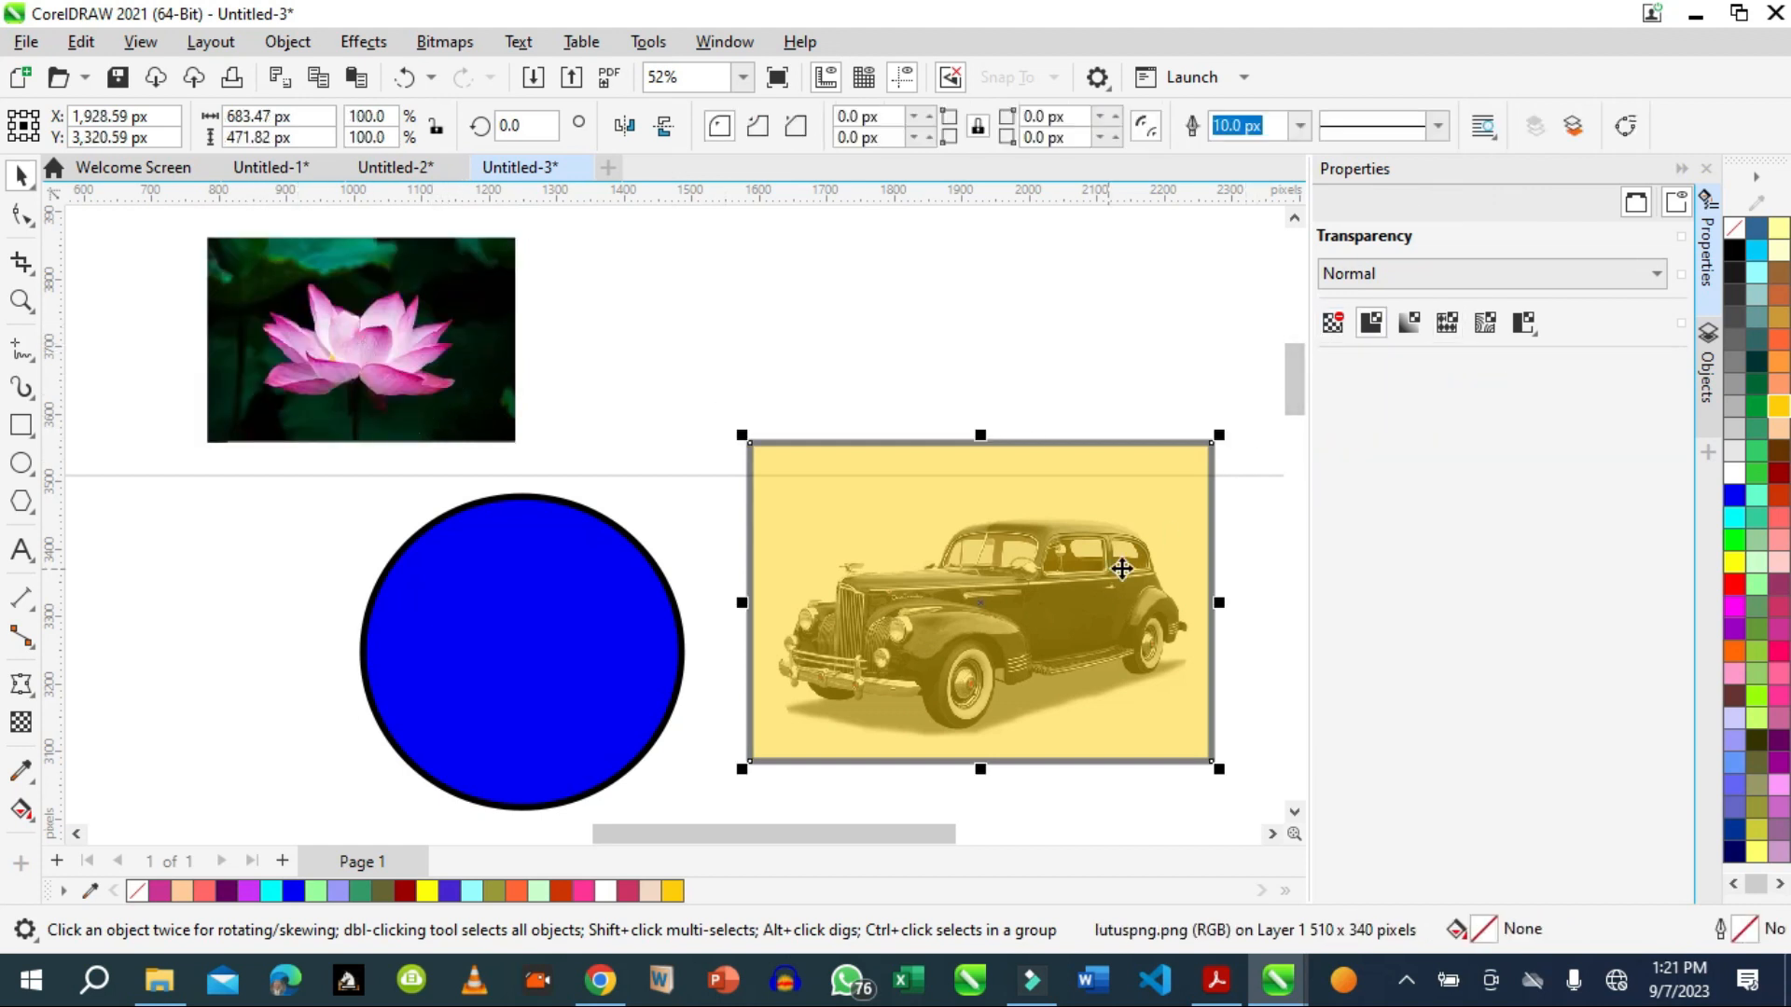
{"action": "left_click", "coordinate": [1445, 325]}
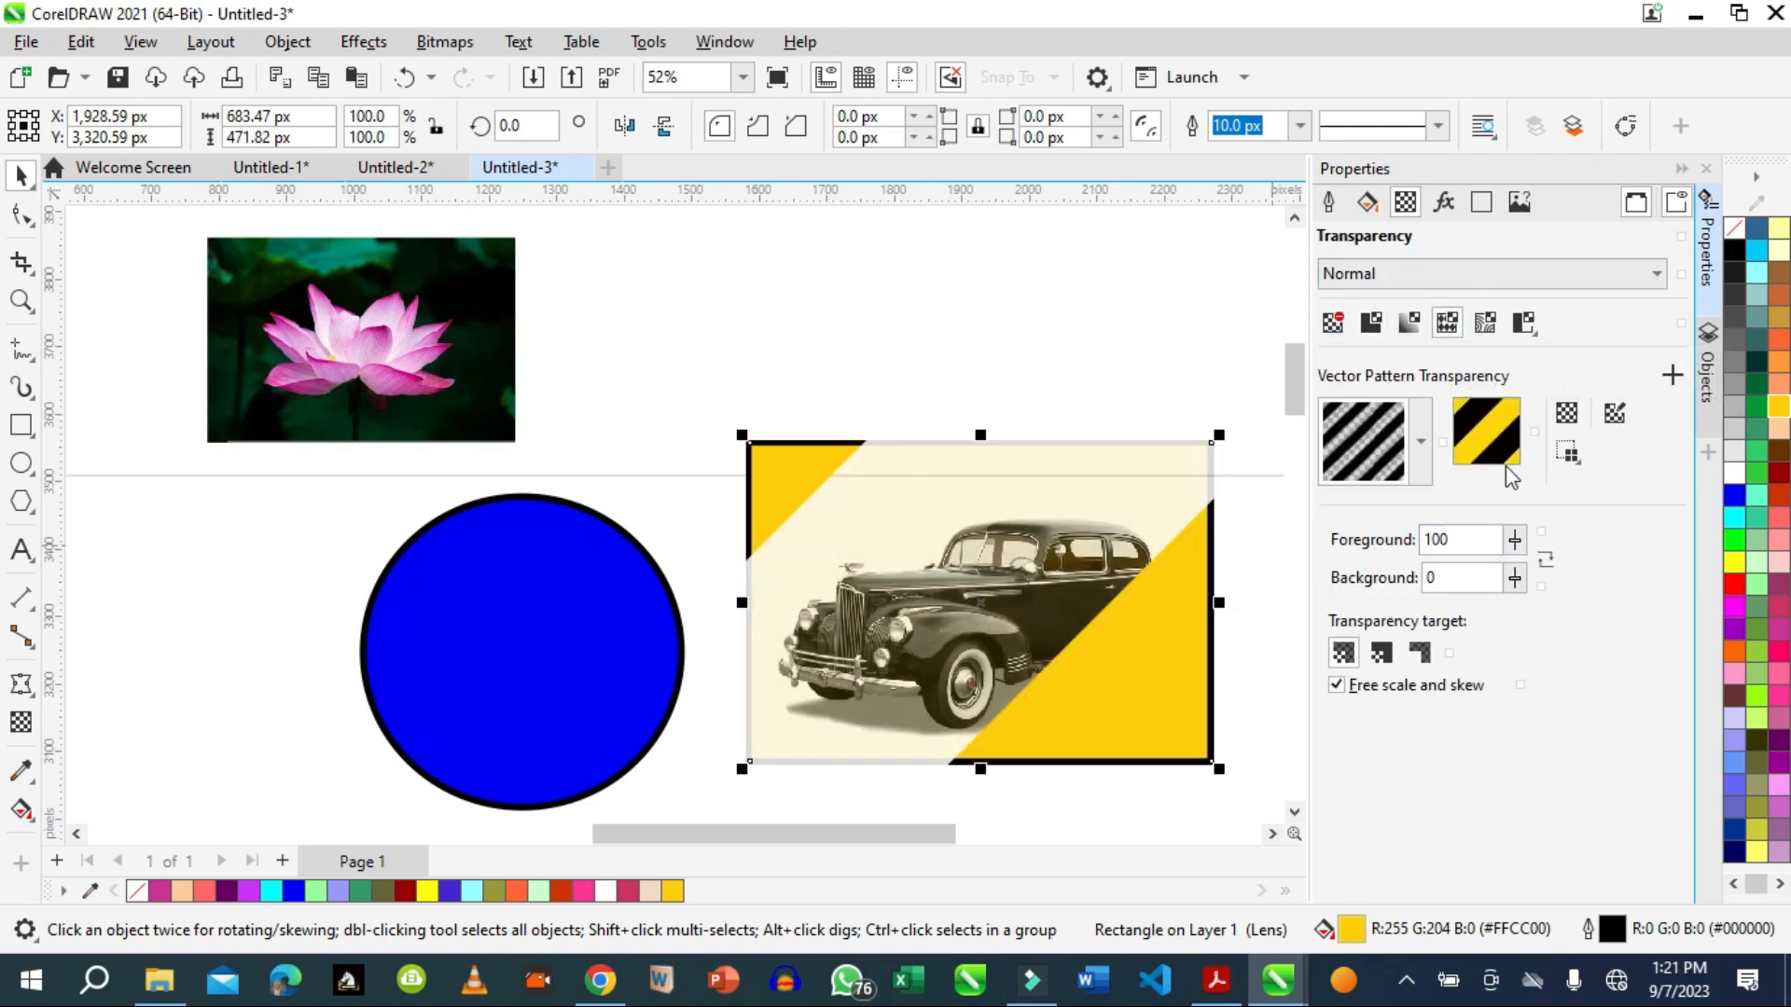
{"action": "left_click", "coordinate": [1424, 444]}
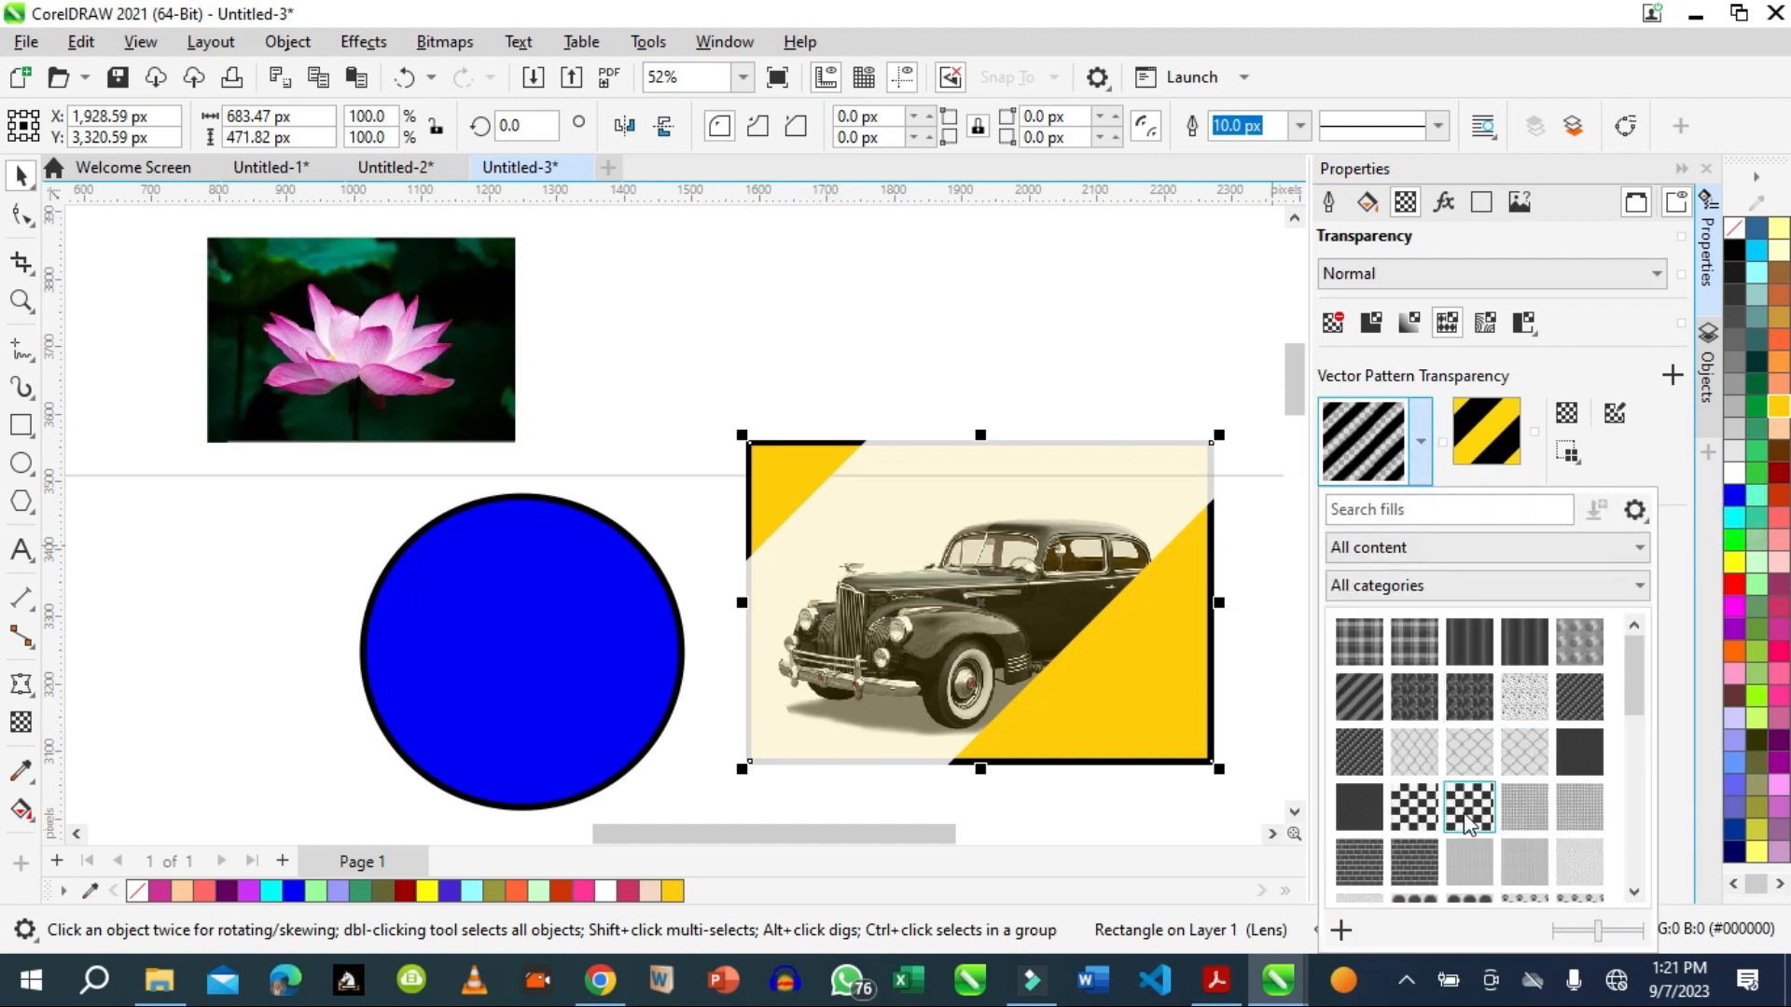
{"action": "left_click", "coordinate": [1464, 814]}
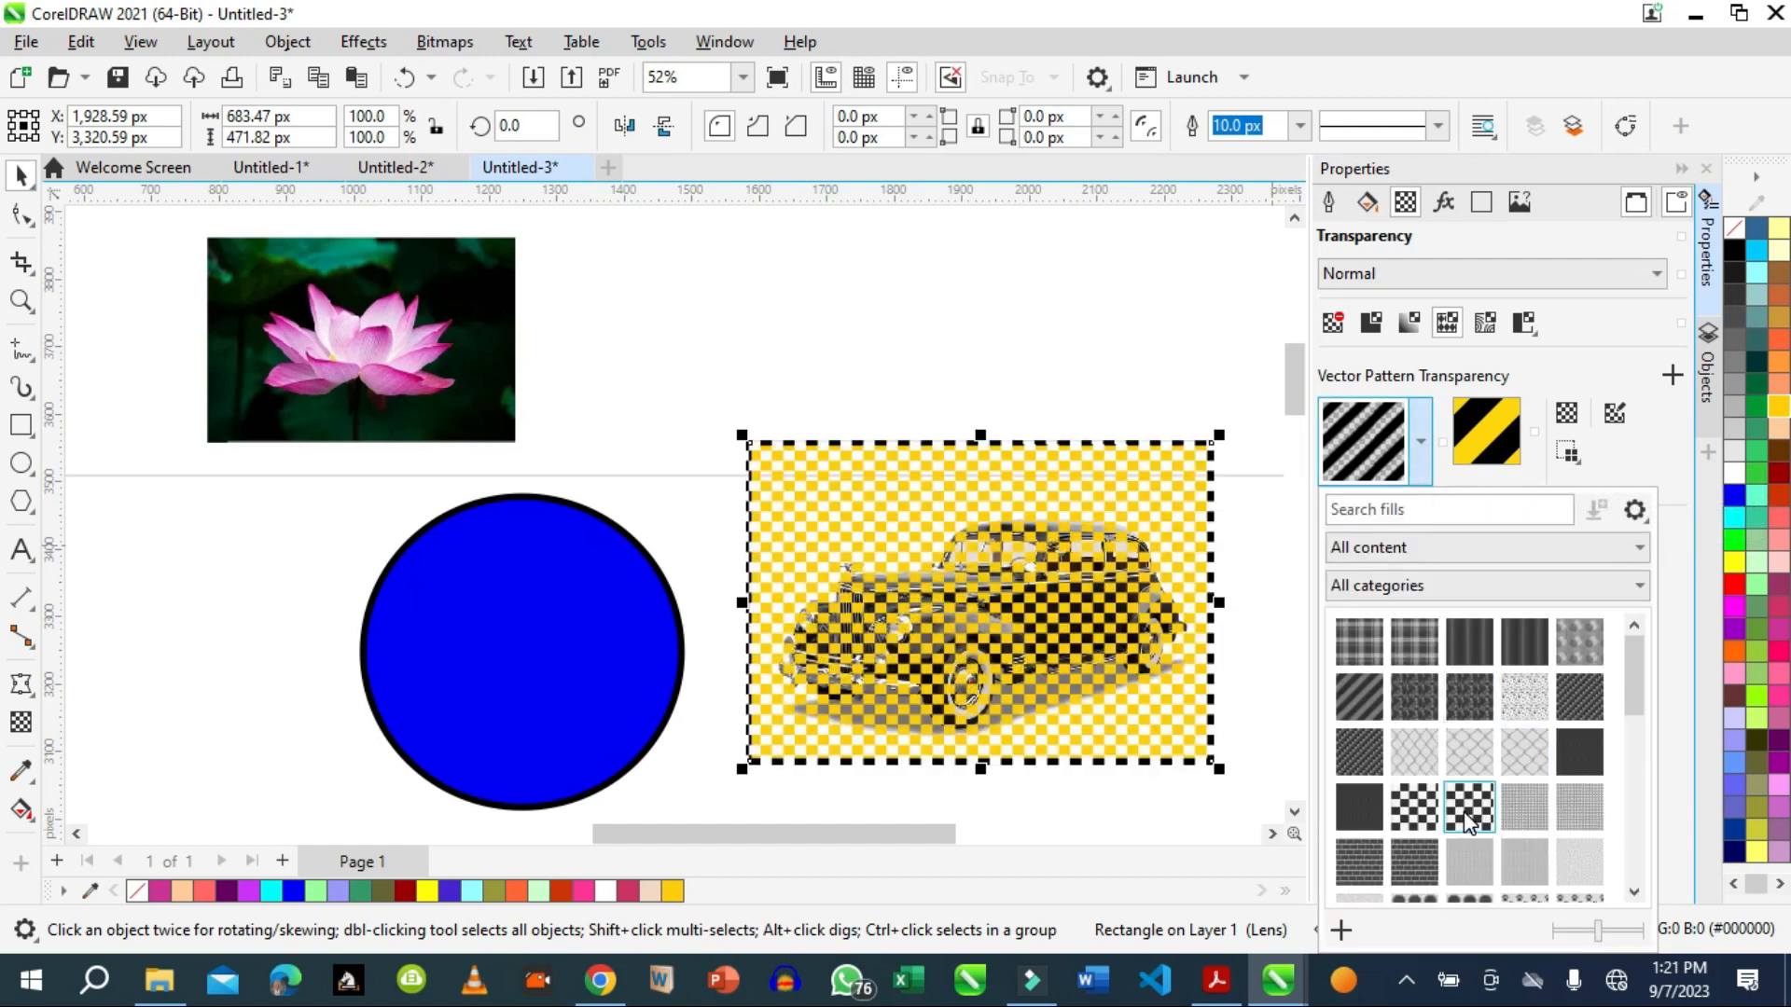
Change the yellow rectangle's vector pattern transparency to the interlocking circles pattern.
{"action": "left_click", "coordinate": [1419, 444]}
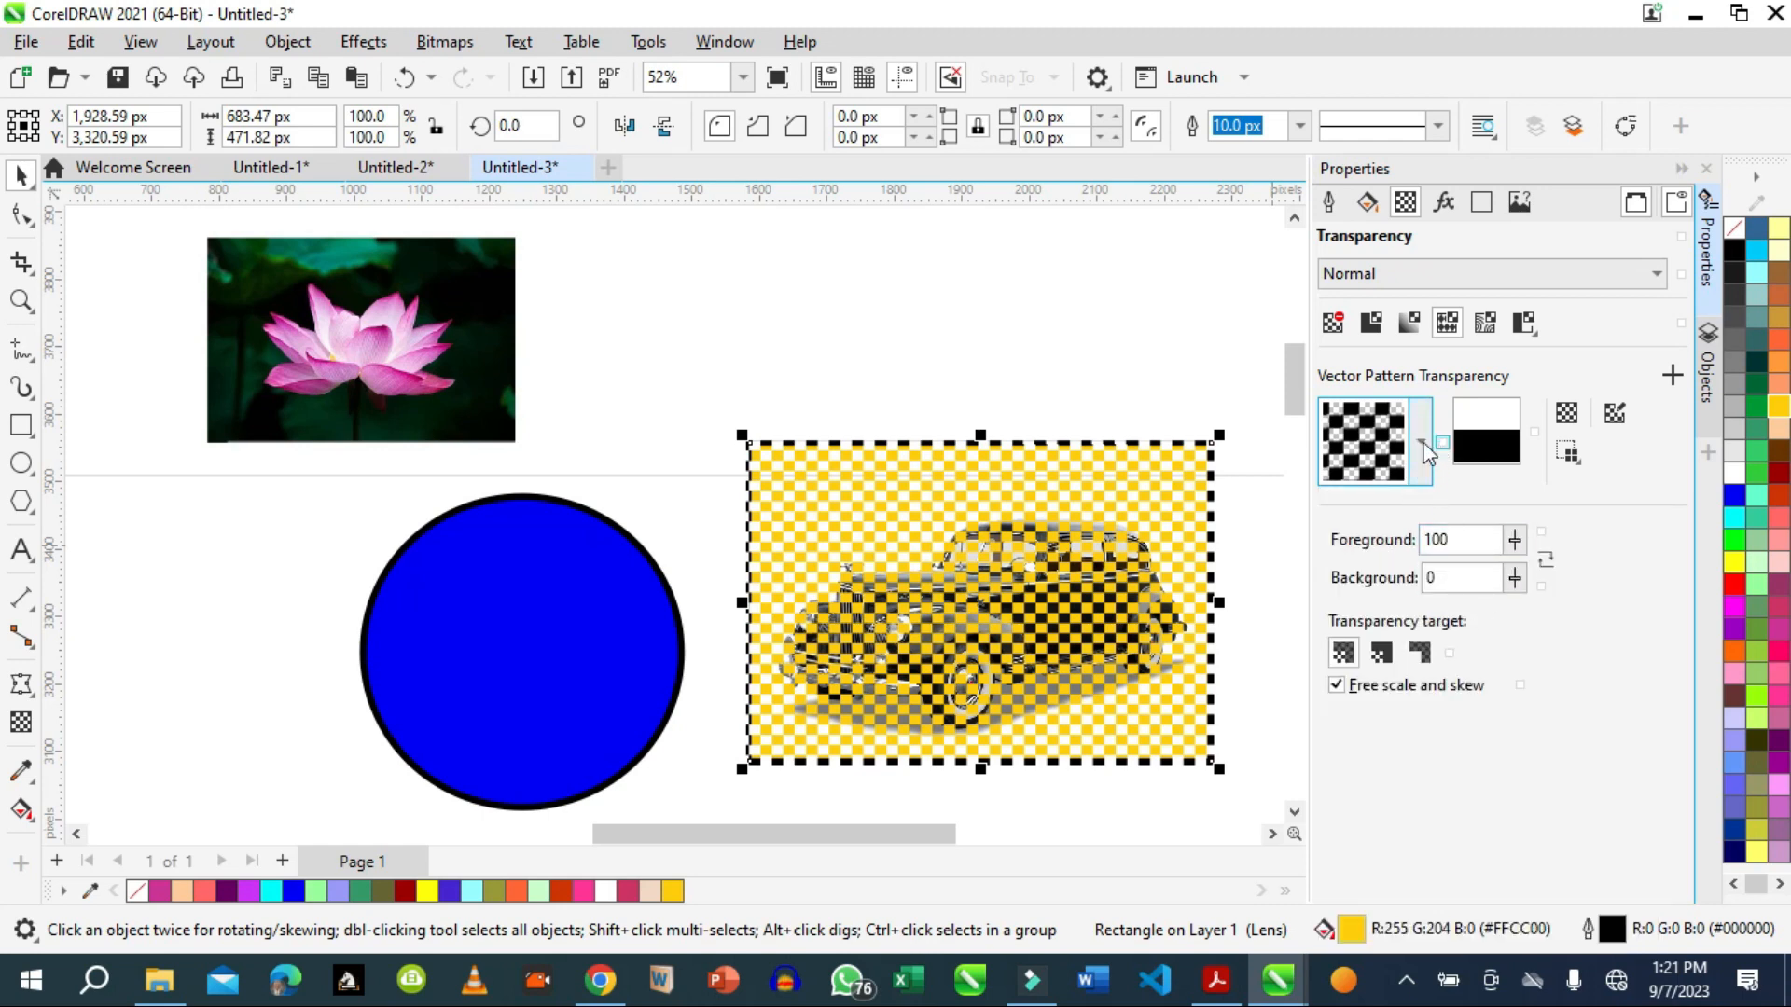
{"action": "left_click", "coordinate": [1419, 440]}
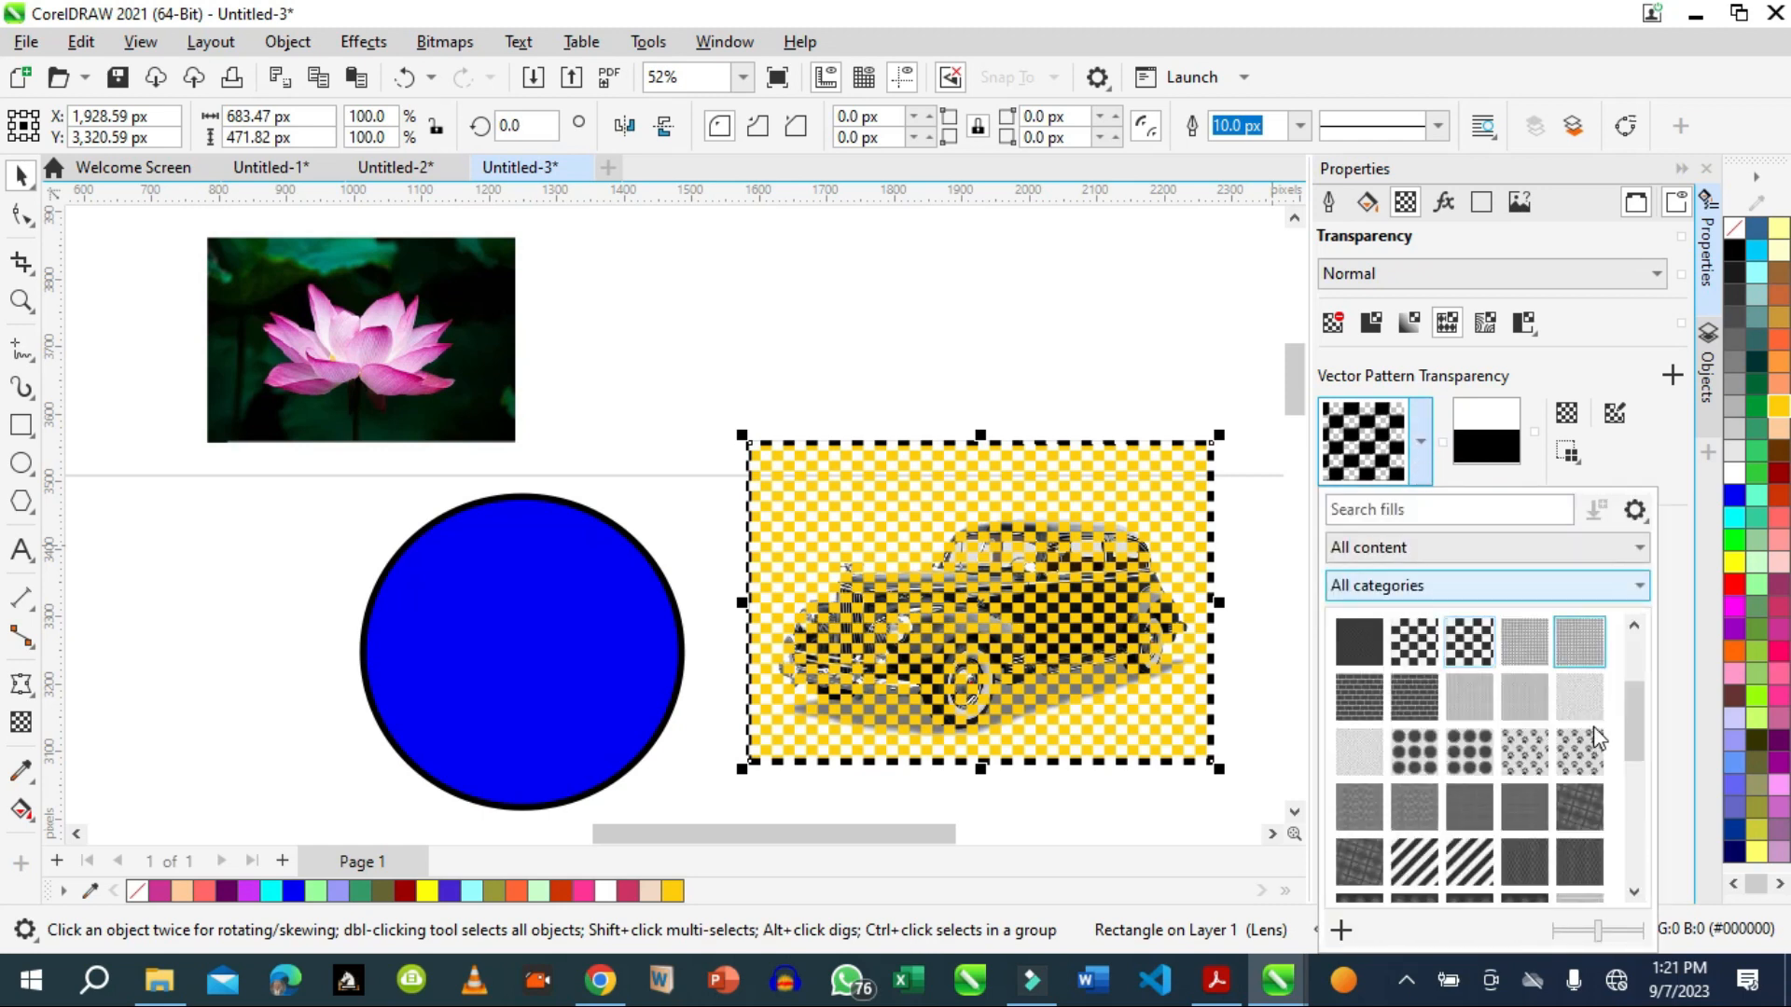
{"action": "left_click", "coordinate": [1586, 640]}
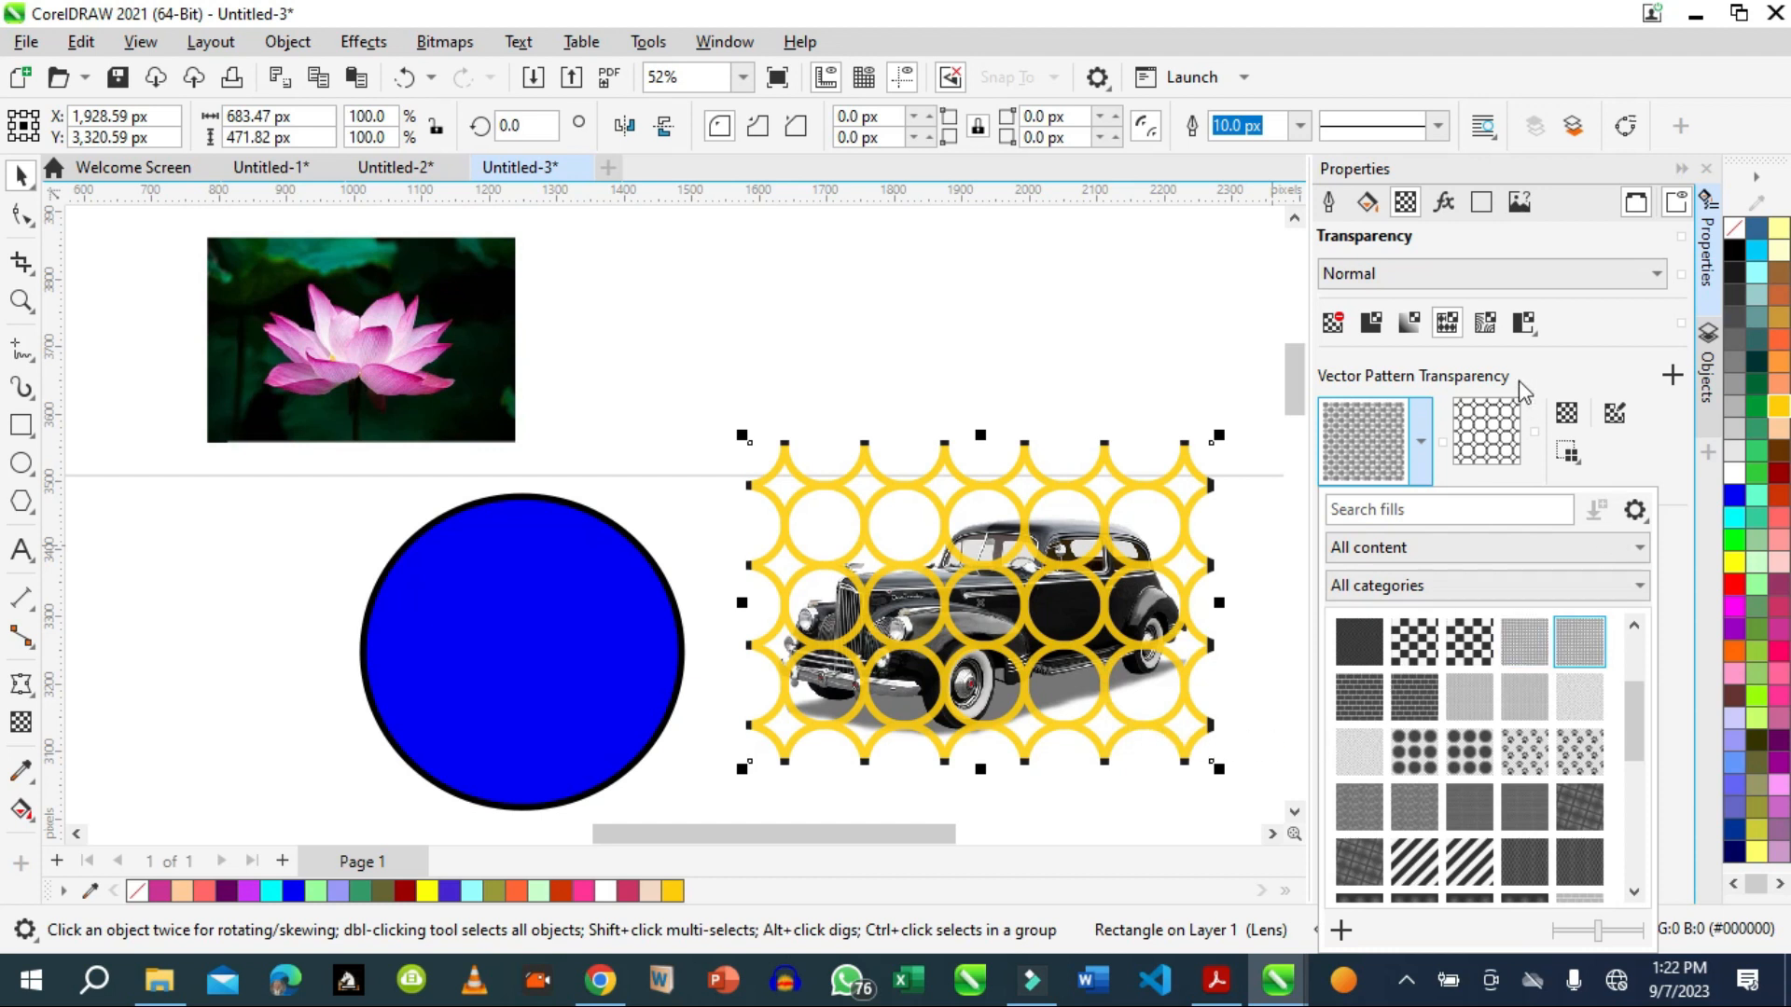
Apply a bitmap pattern transparency to the yellow rectangle over the car, using the second pattern in the fill library.
{"action": "left_click", "coordinate": [1485, 328]}
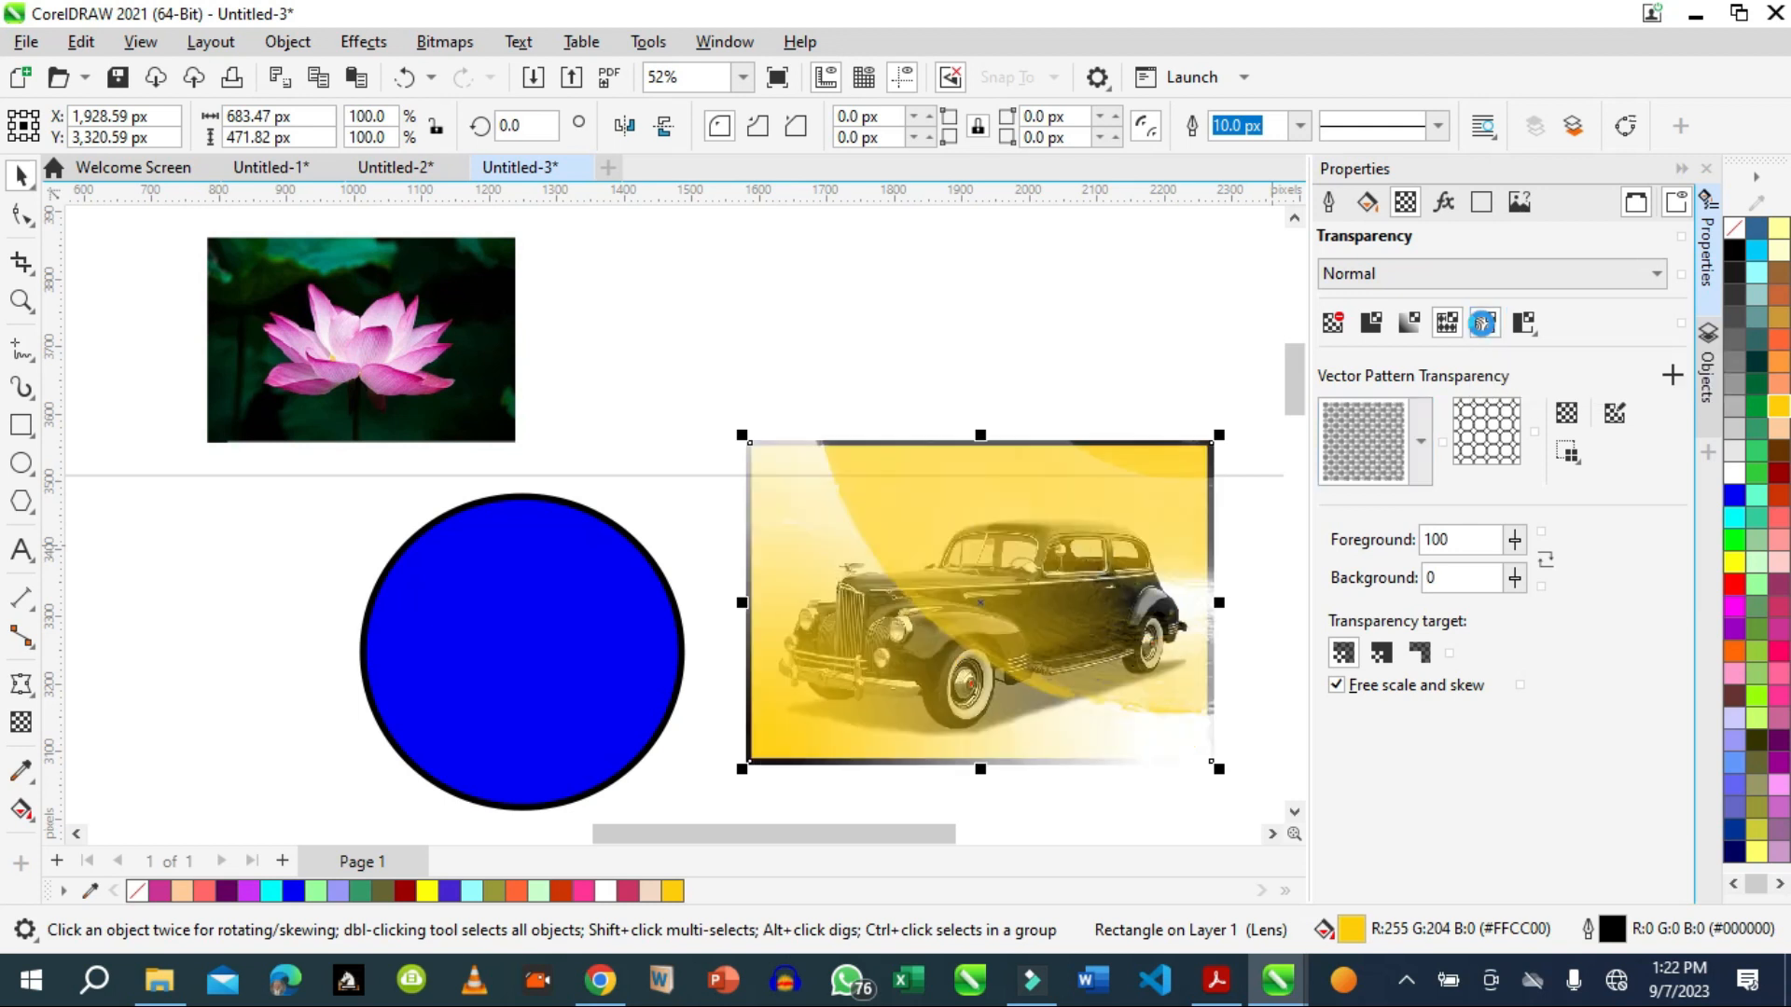
{"action": "left_click", "coordinate": [1483, 323]}
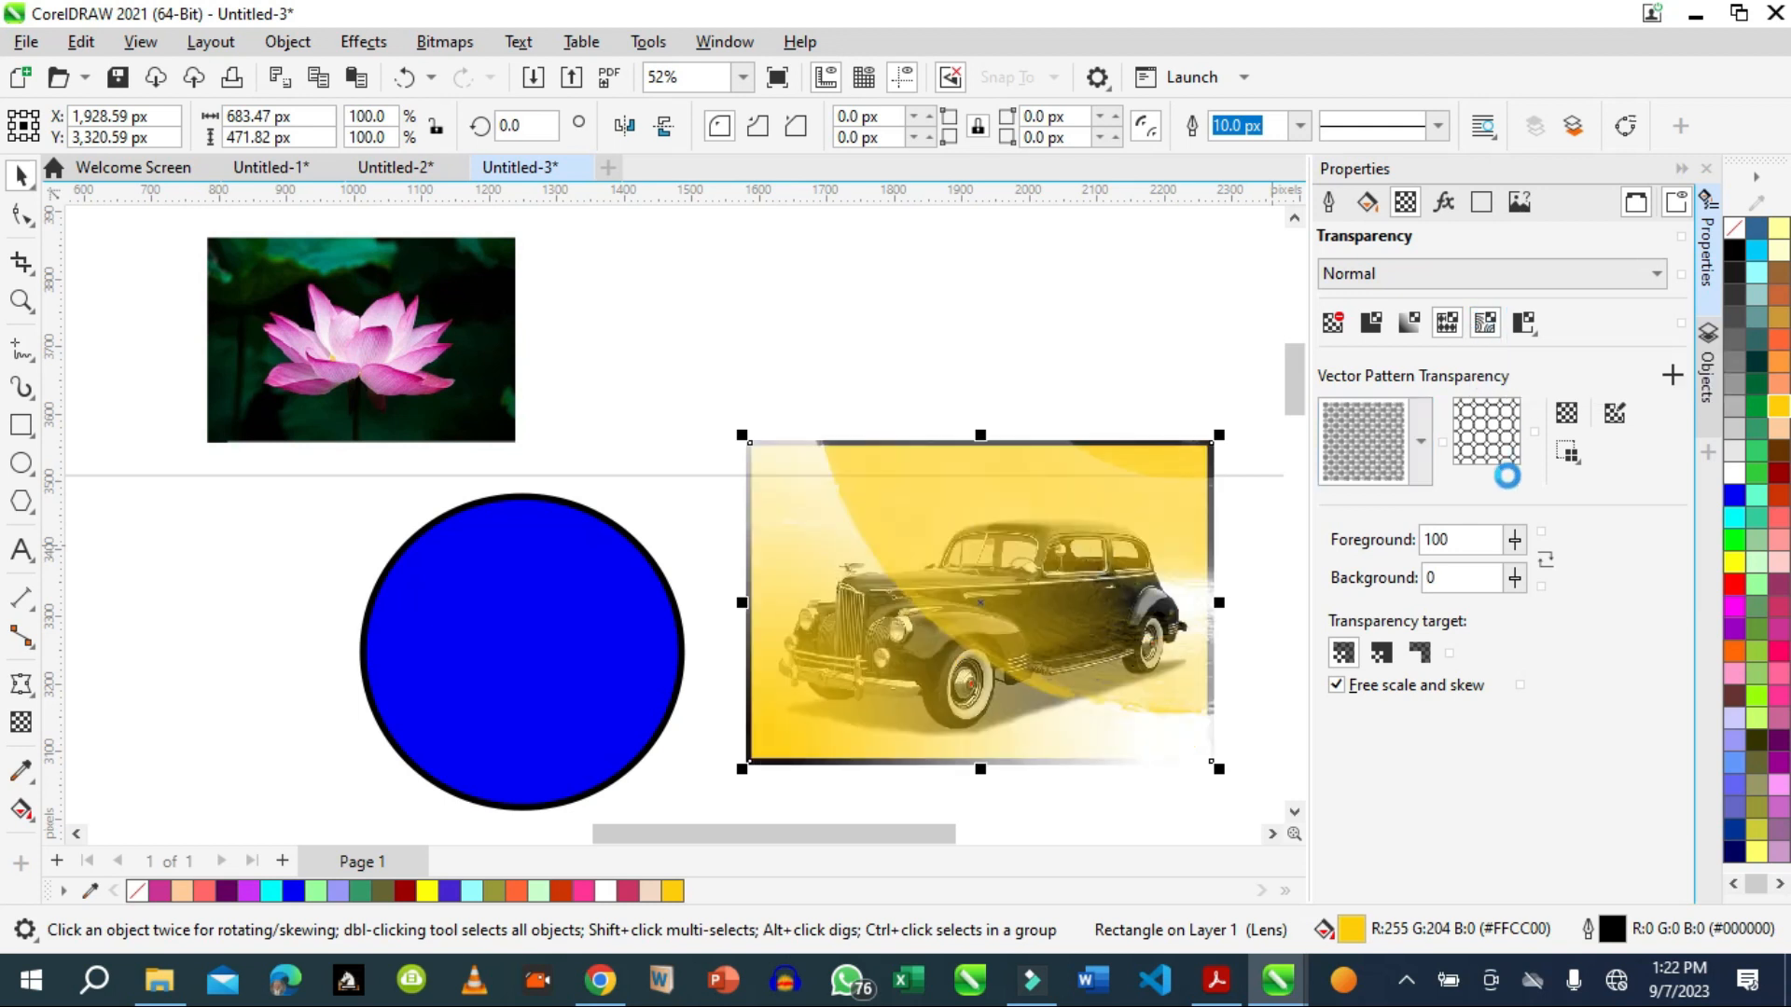
{"action": "left_click", "coordinate": [1420, 445]}
{"action": "left_click", "coordinate": [1420, 445]}
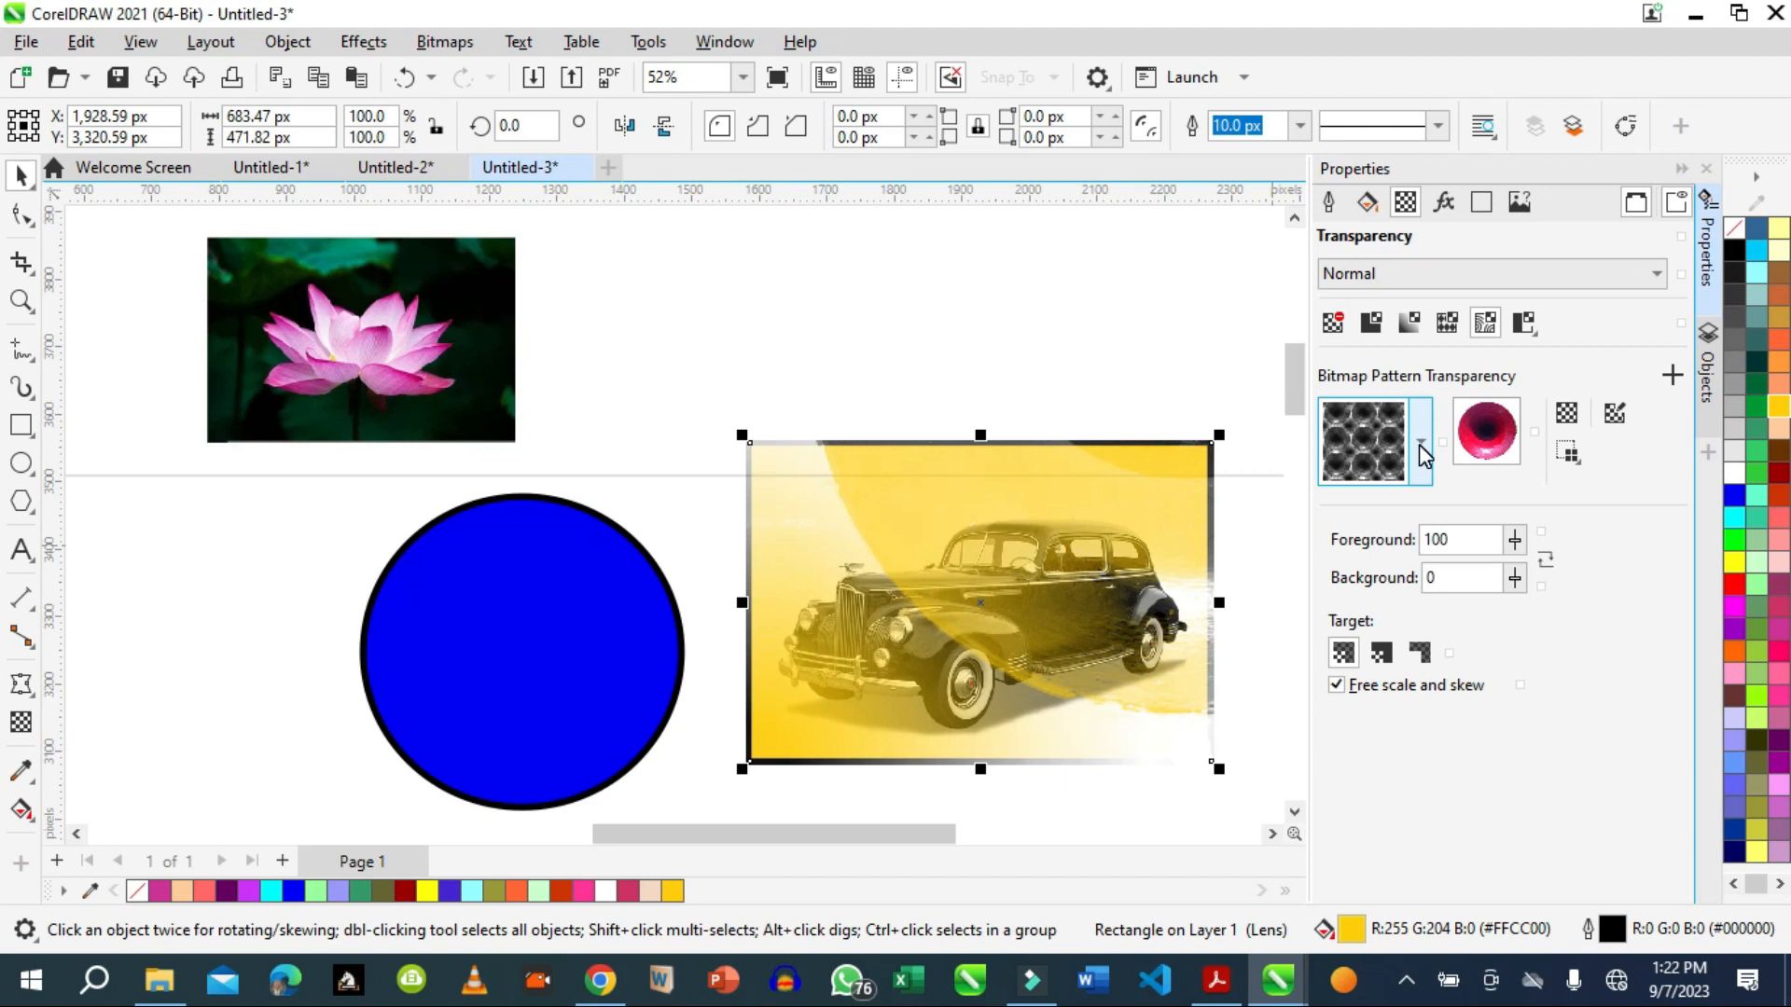
{"action": "left_click", "coordinate": [1423, 441]}
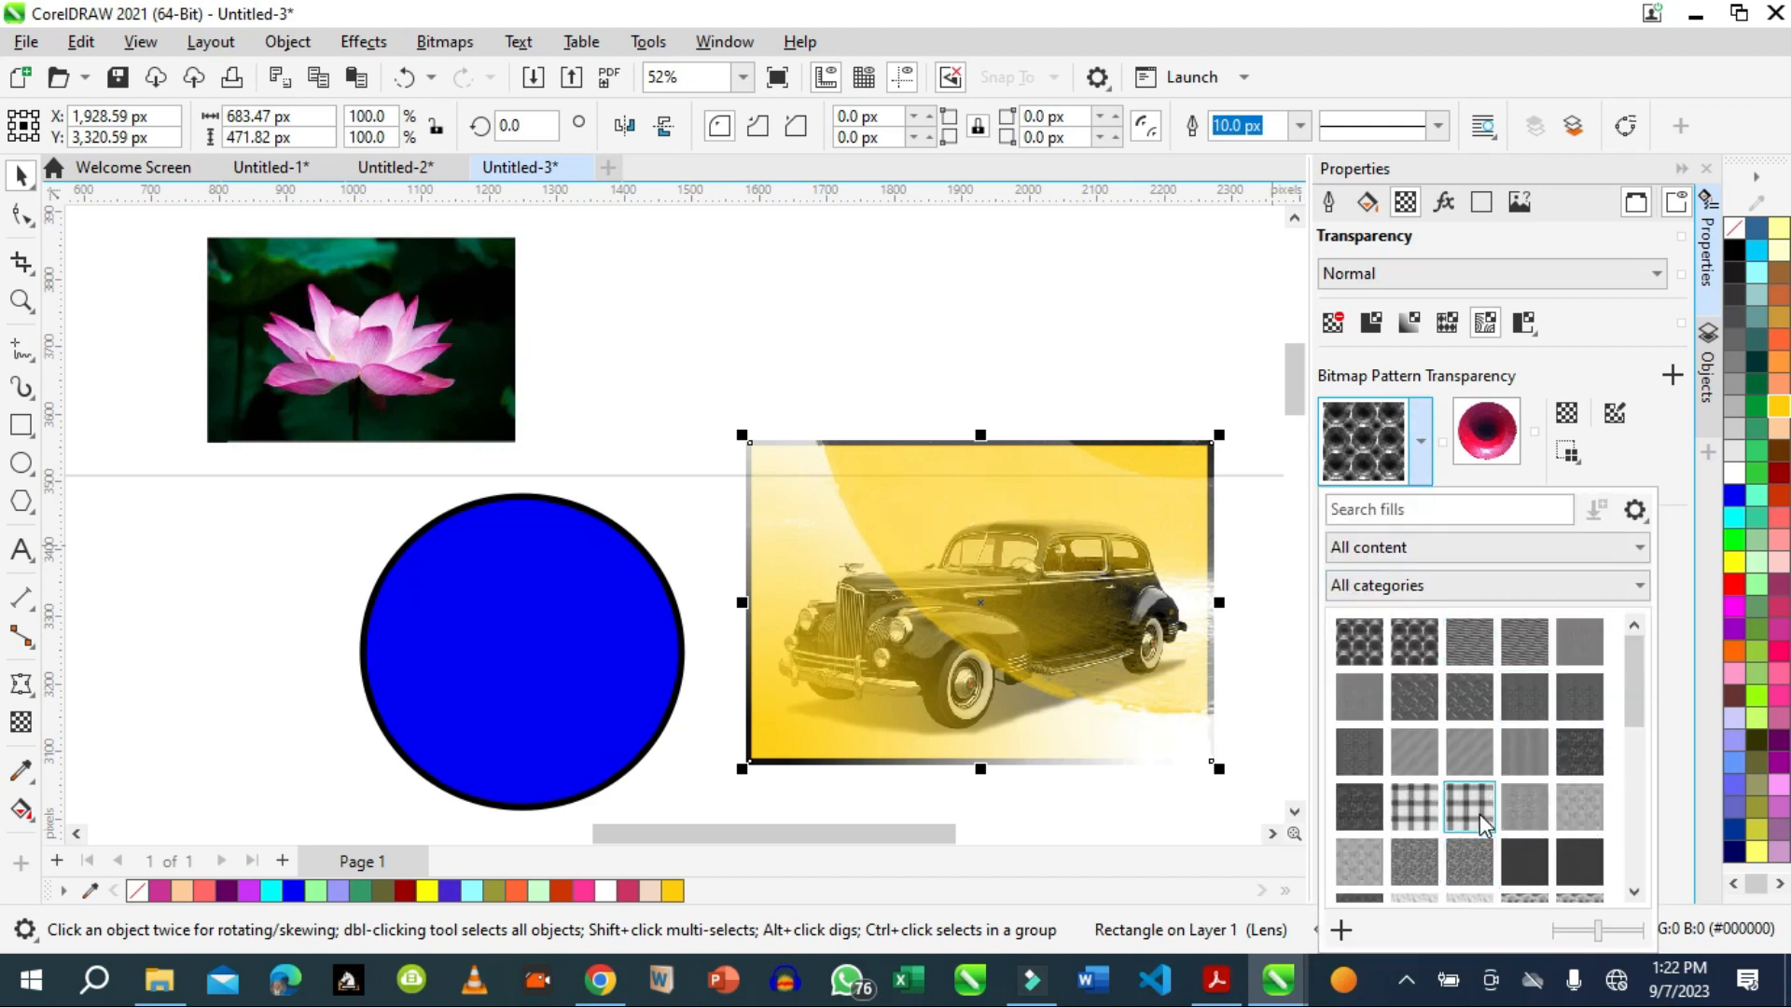
{"action": "left_click", "coordinate": [1415, 641]}
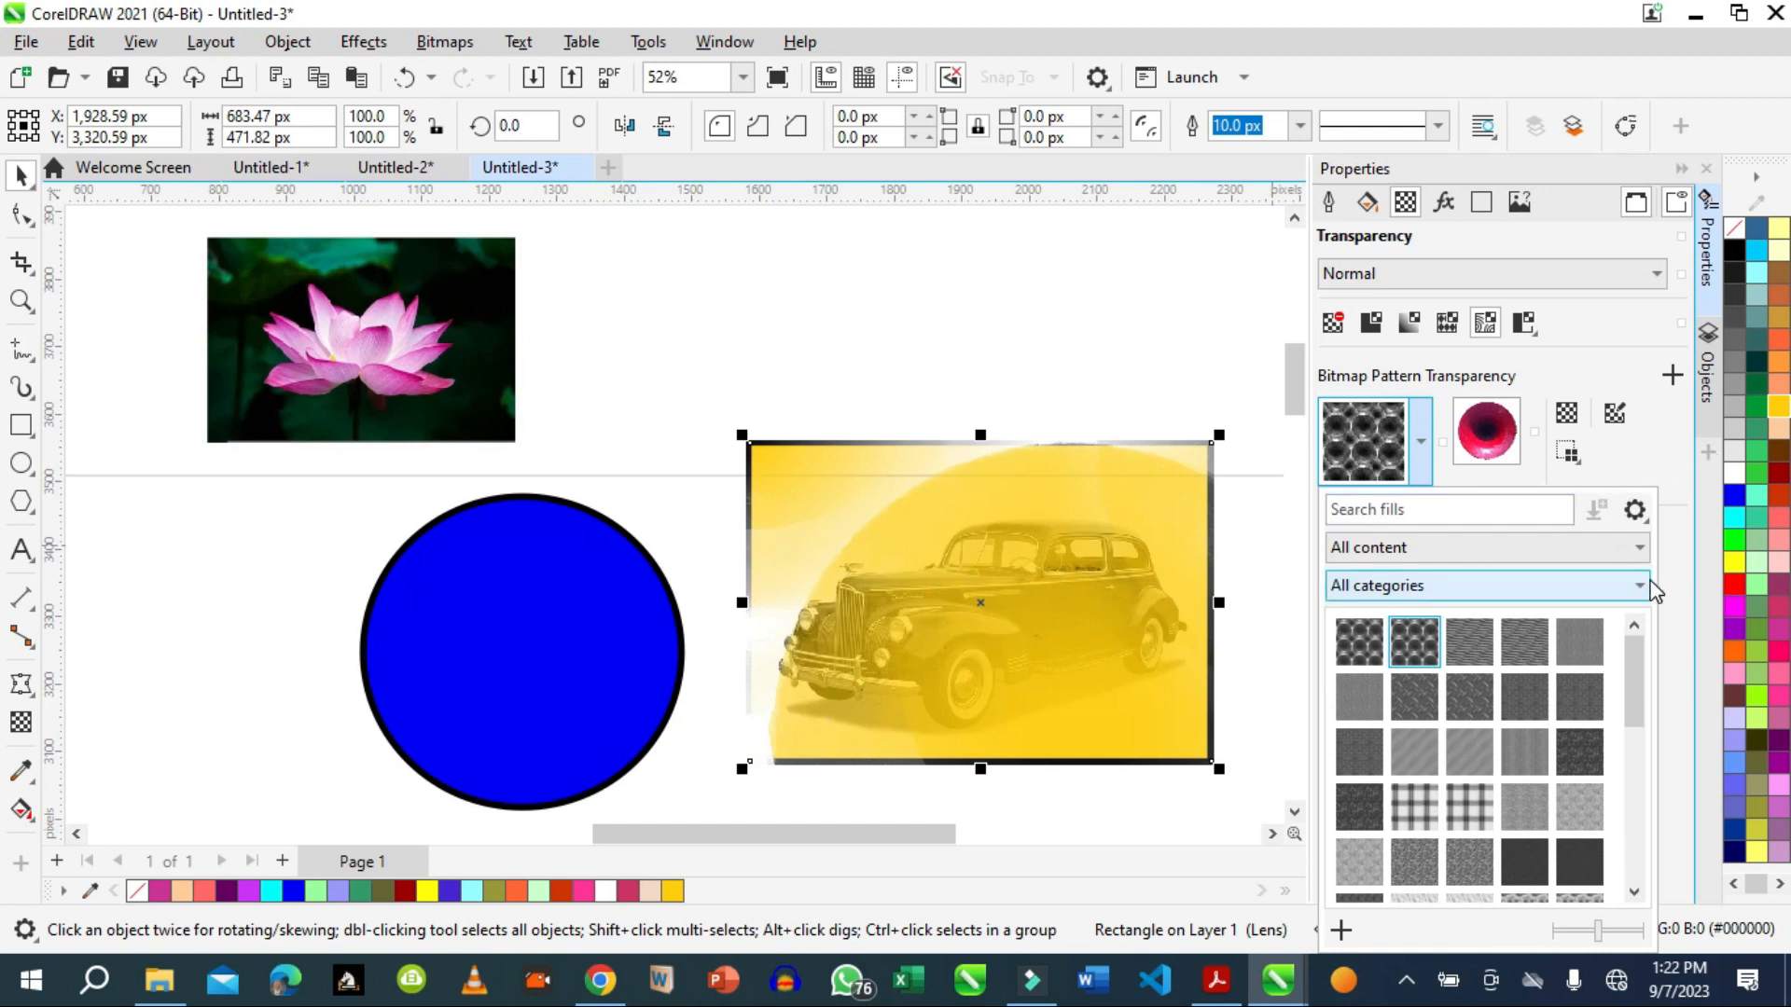
{"action": "left_click", "coordinate": [1650, 468]}
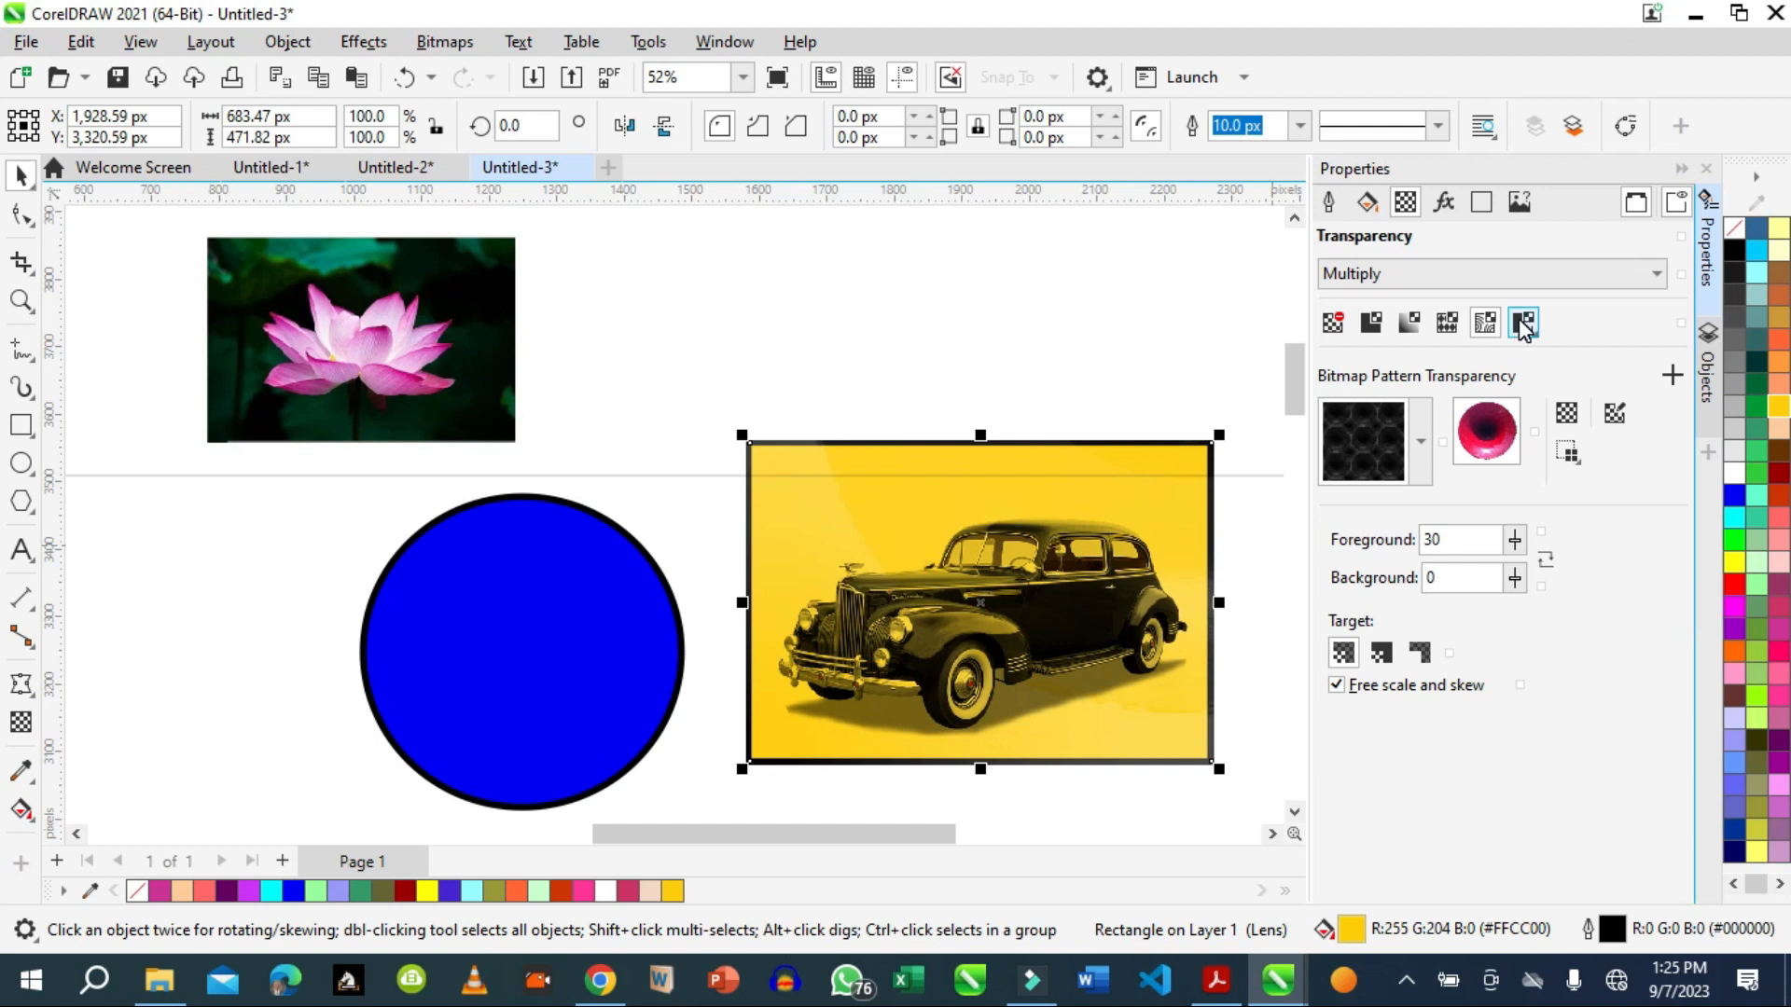
Try a fountain transparency on the yellow rectangle and switch it back to a vector pattern transparency.
{"action": "left_click", "coordinate": [1408, 326]}
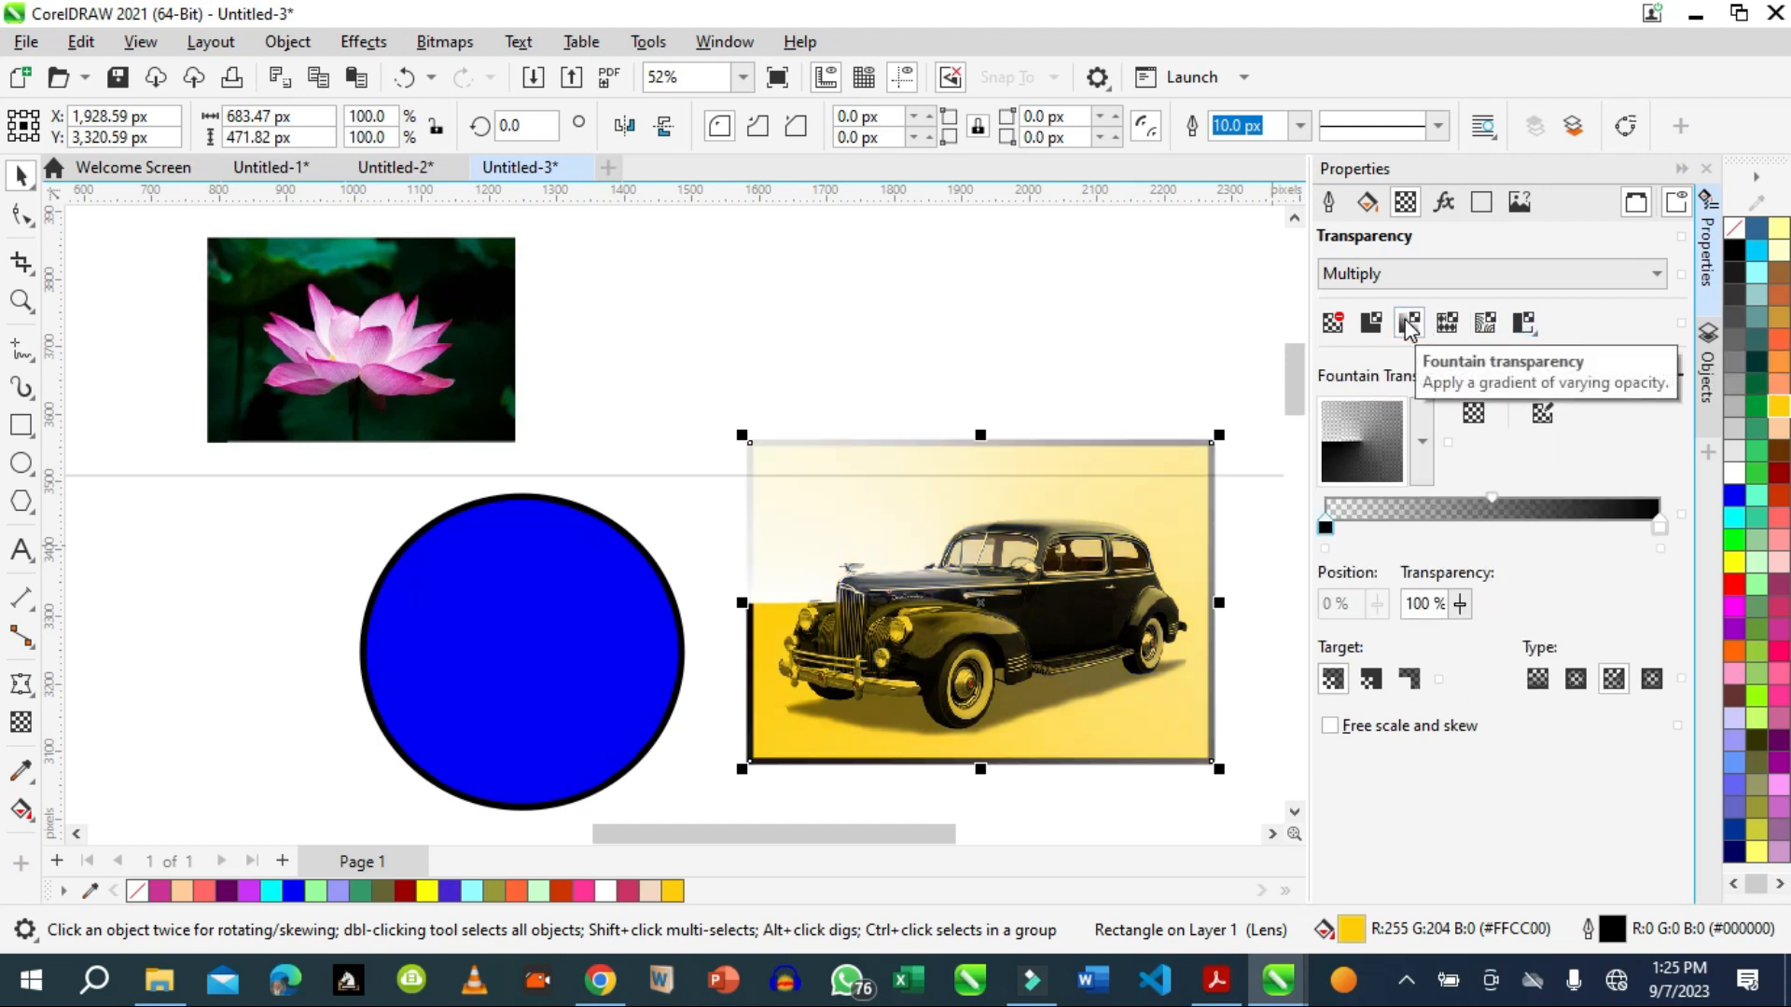
{"action": "left_click", "coordinate": [1449, 323]}
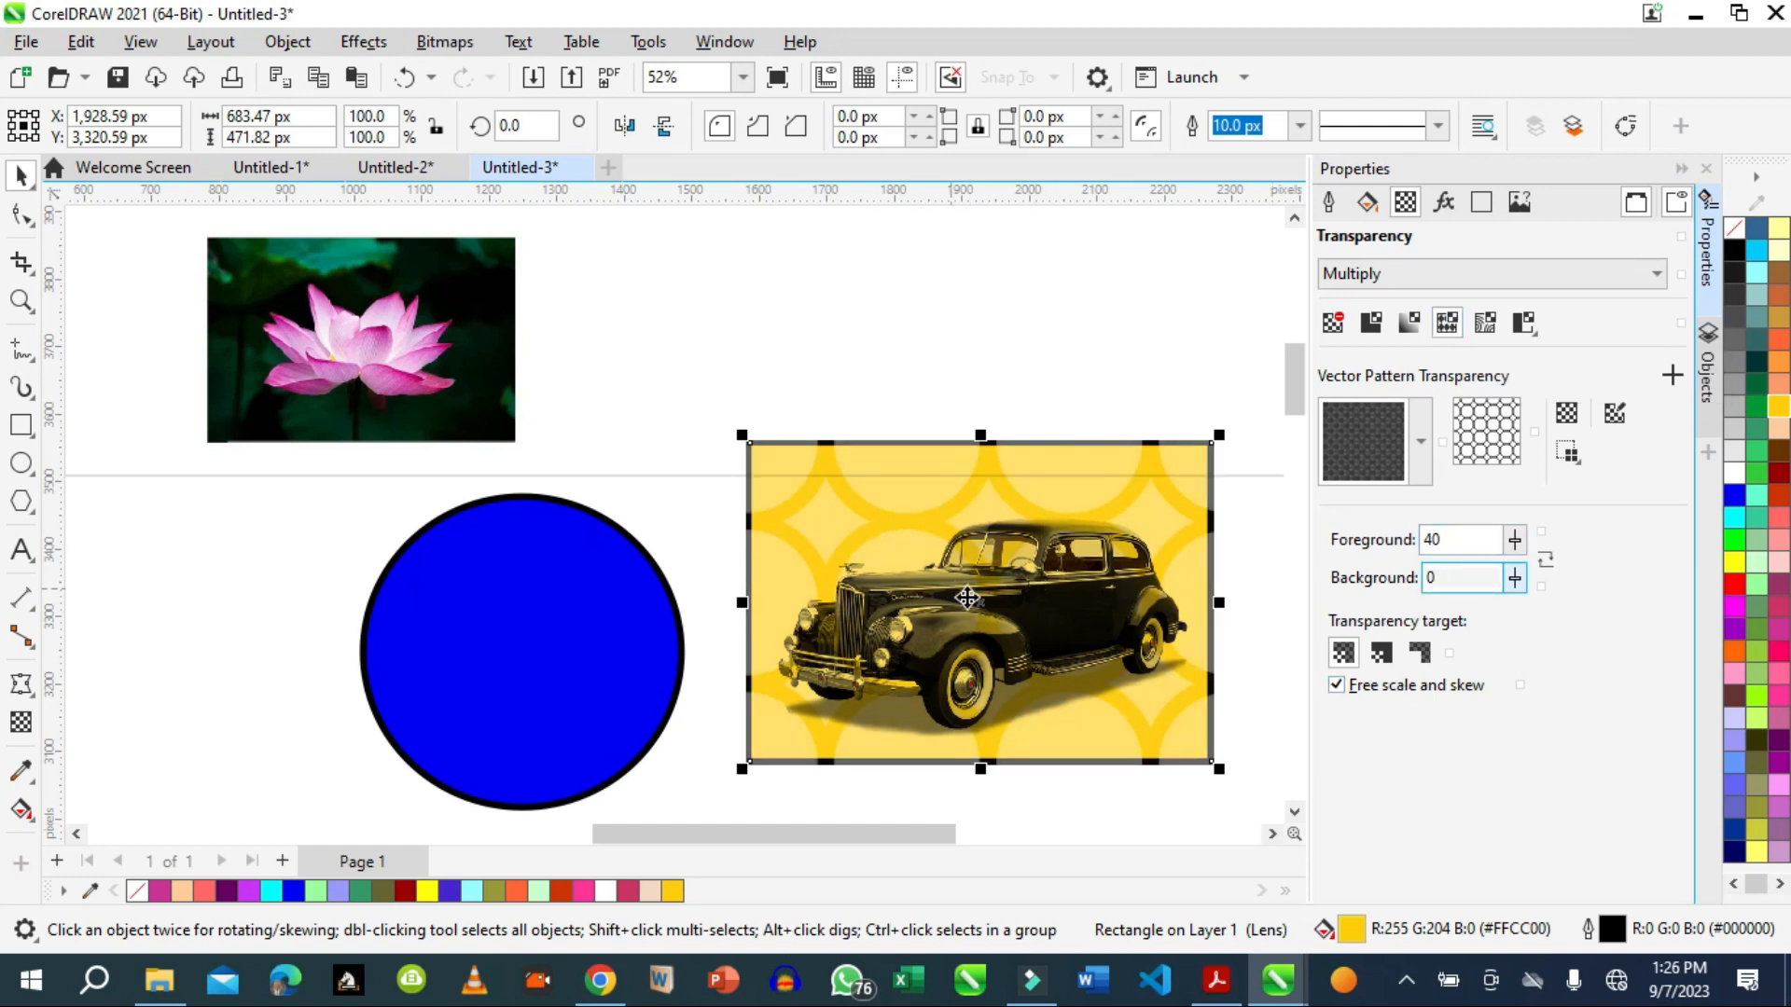
Try a foreground transparency of 30 on the yellow rectangle's vector pattern, and set the foreground to 40 and the background to 16.
{"action": "left_click", "coordinate": [1463, 538]}
{"action": "left_click_drag", "start_coordinate": [1463, 537], "coordinate": [1396, 543]}
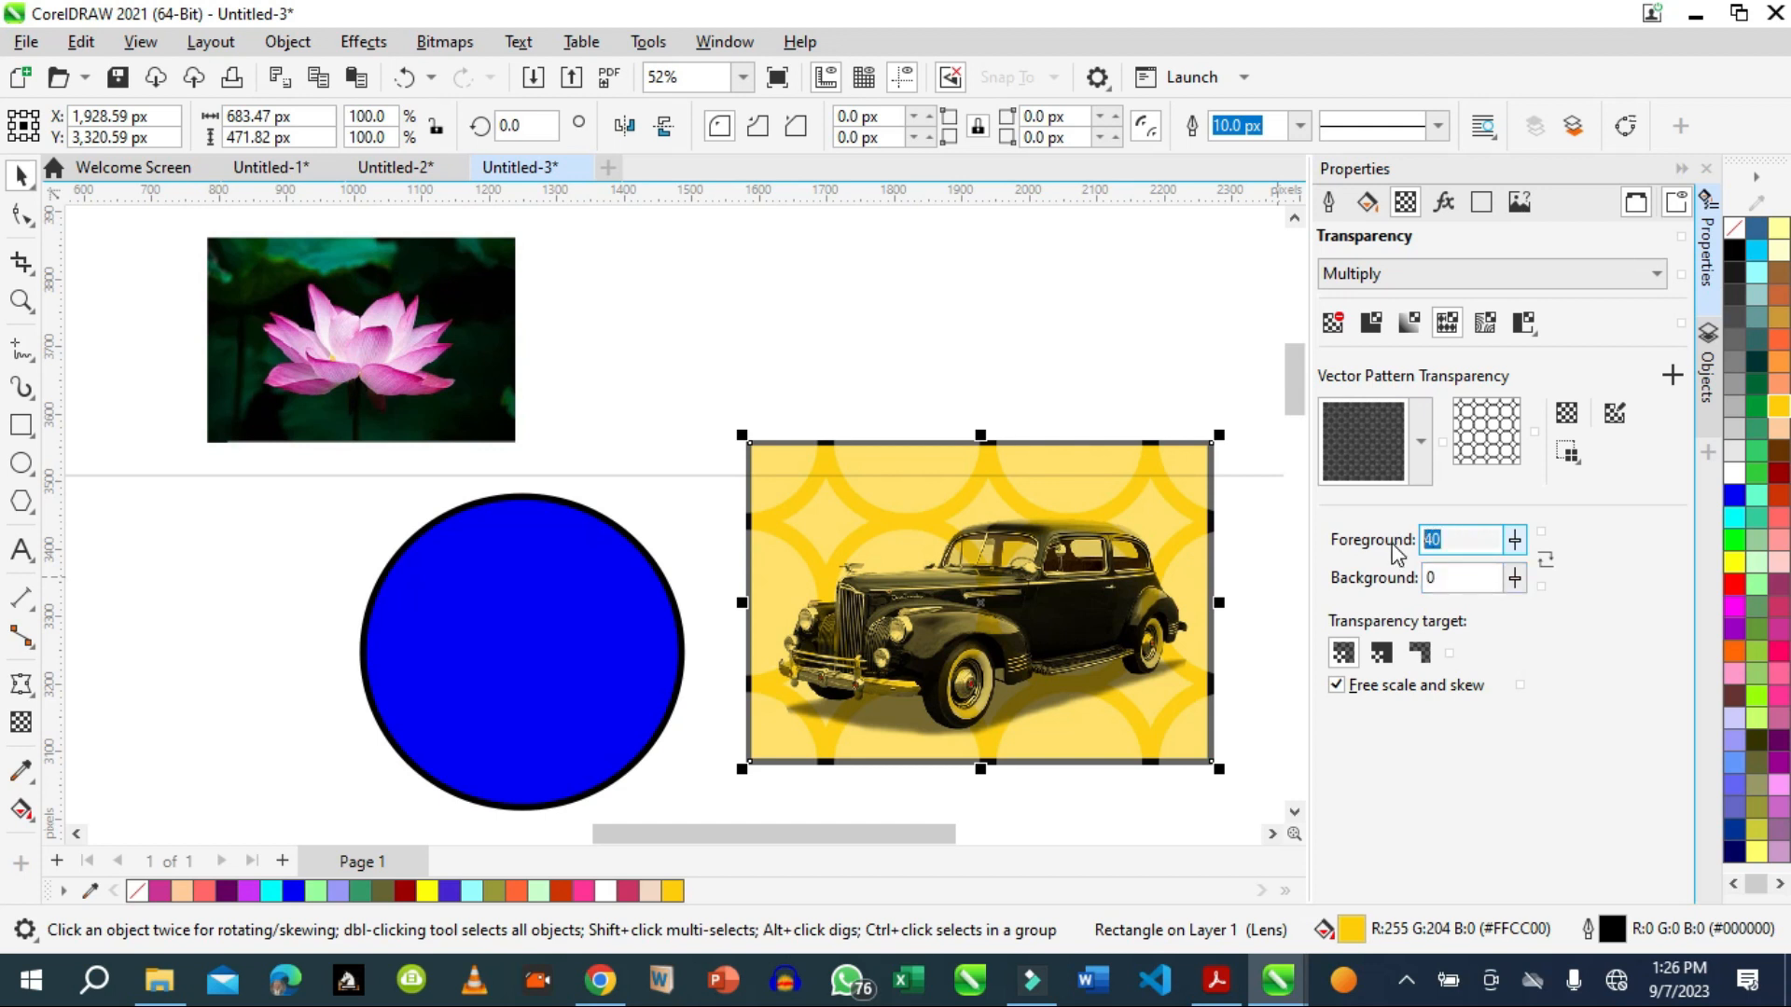
{"action": "type", "text": "3"}
{"action": "left_click", "coordinate": [1421, 578]}
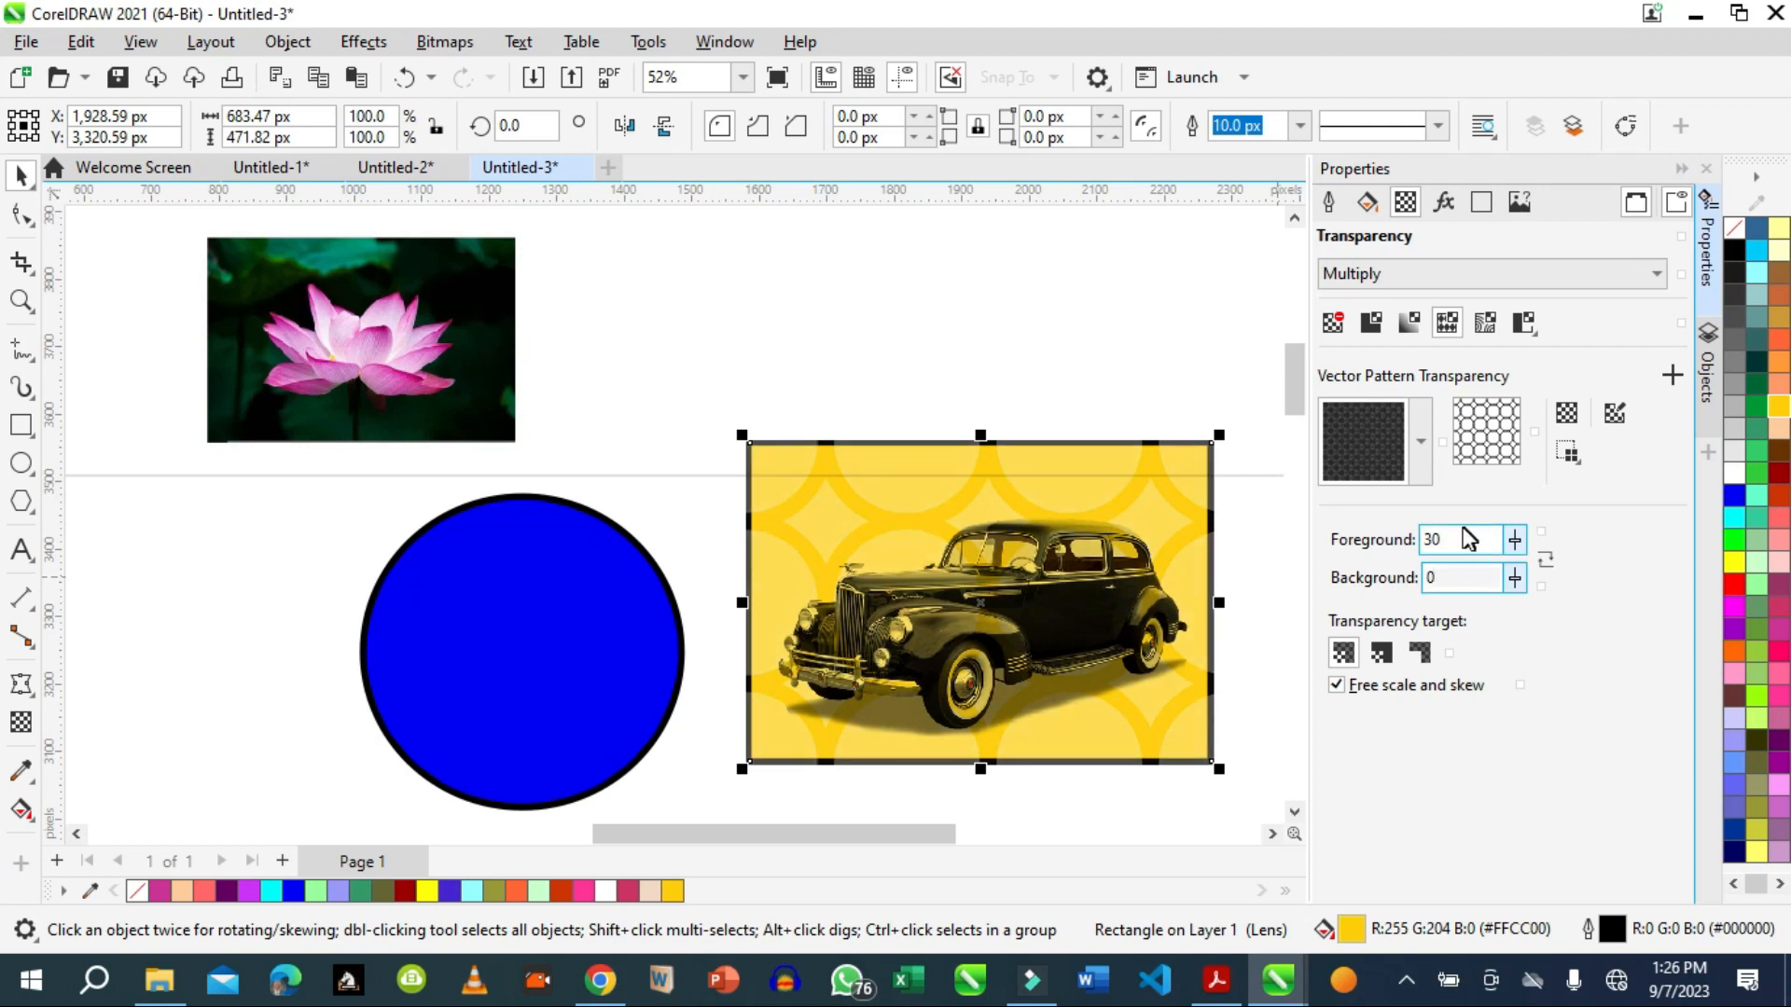
{"action": "left_click_drag", "start_coordinate": [1465, 539], "coordinate": [1398, 551]}
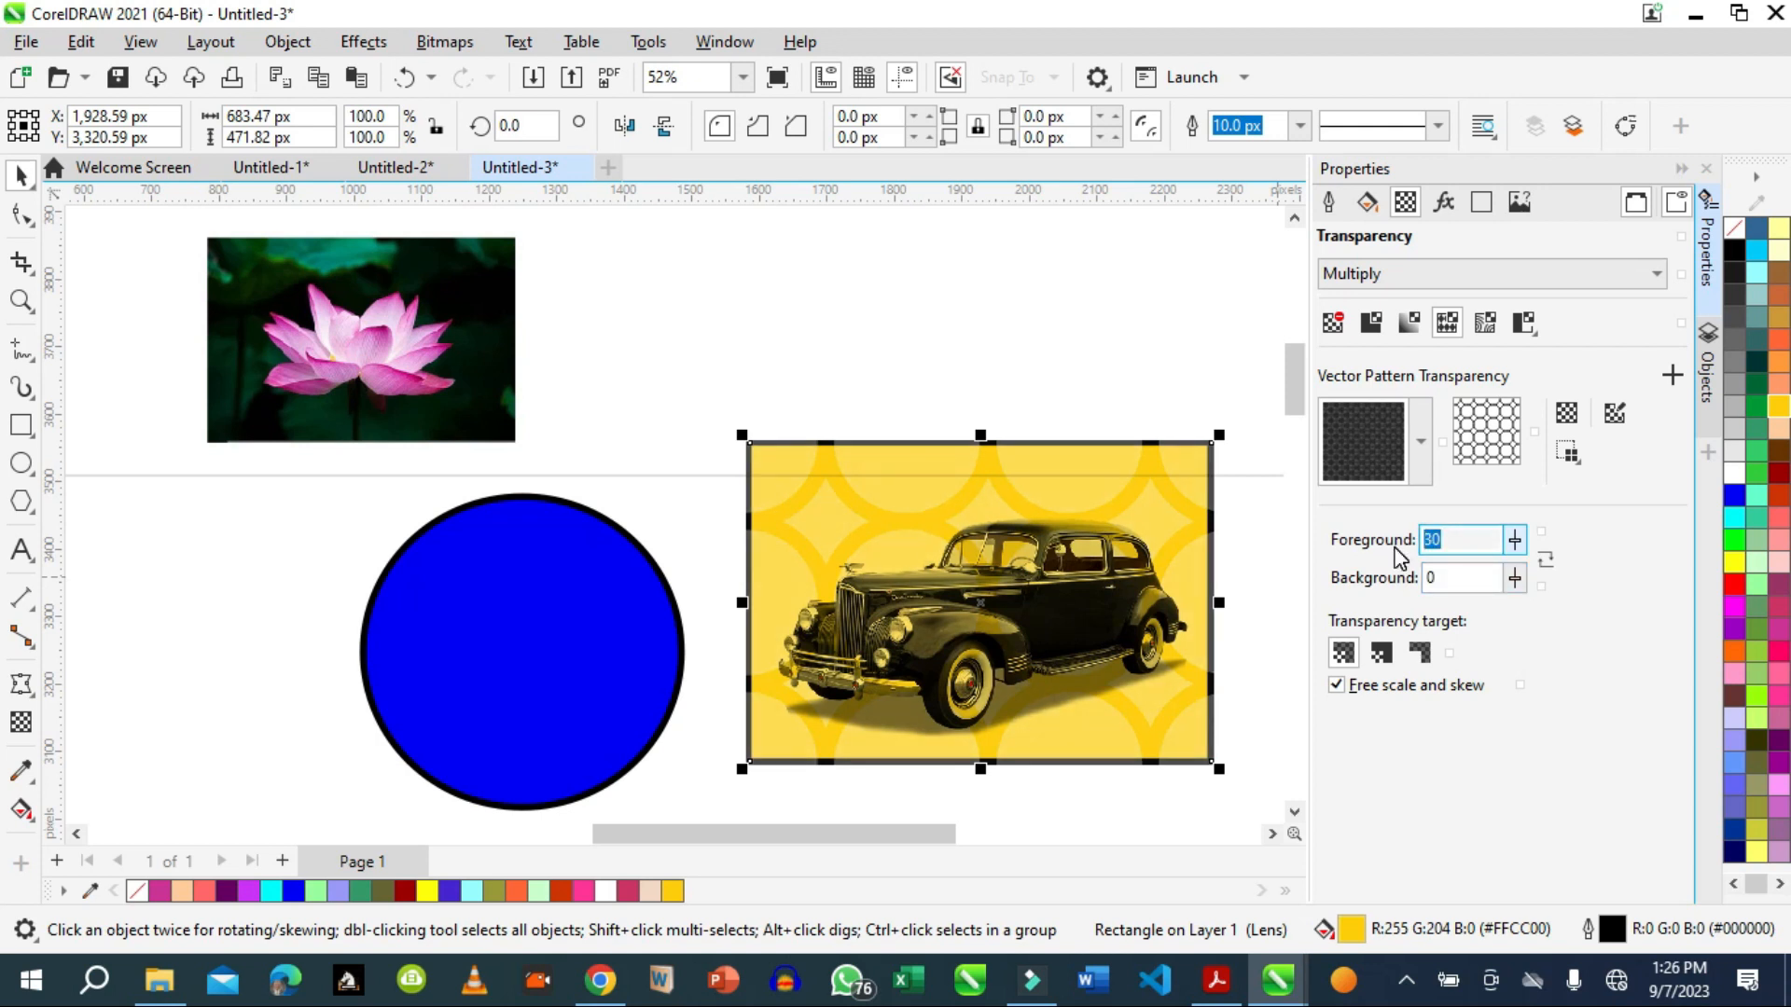
{"action": "type", "text": "40"}
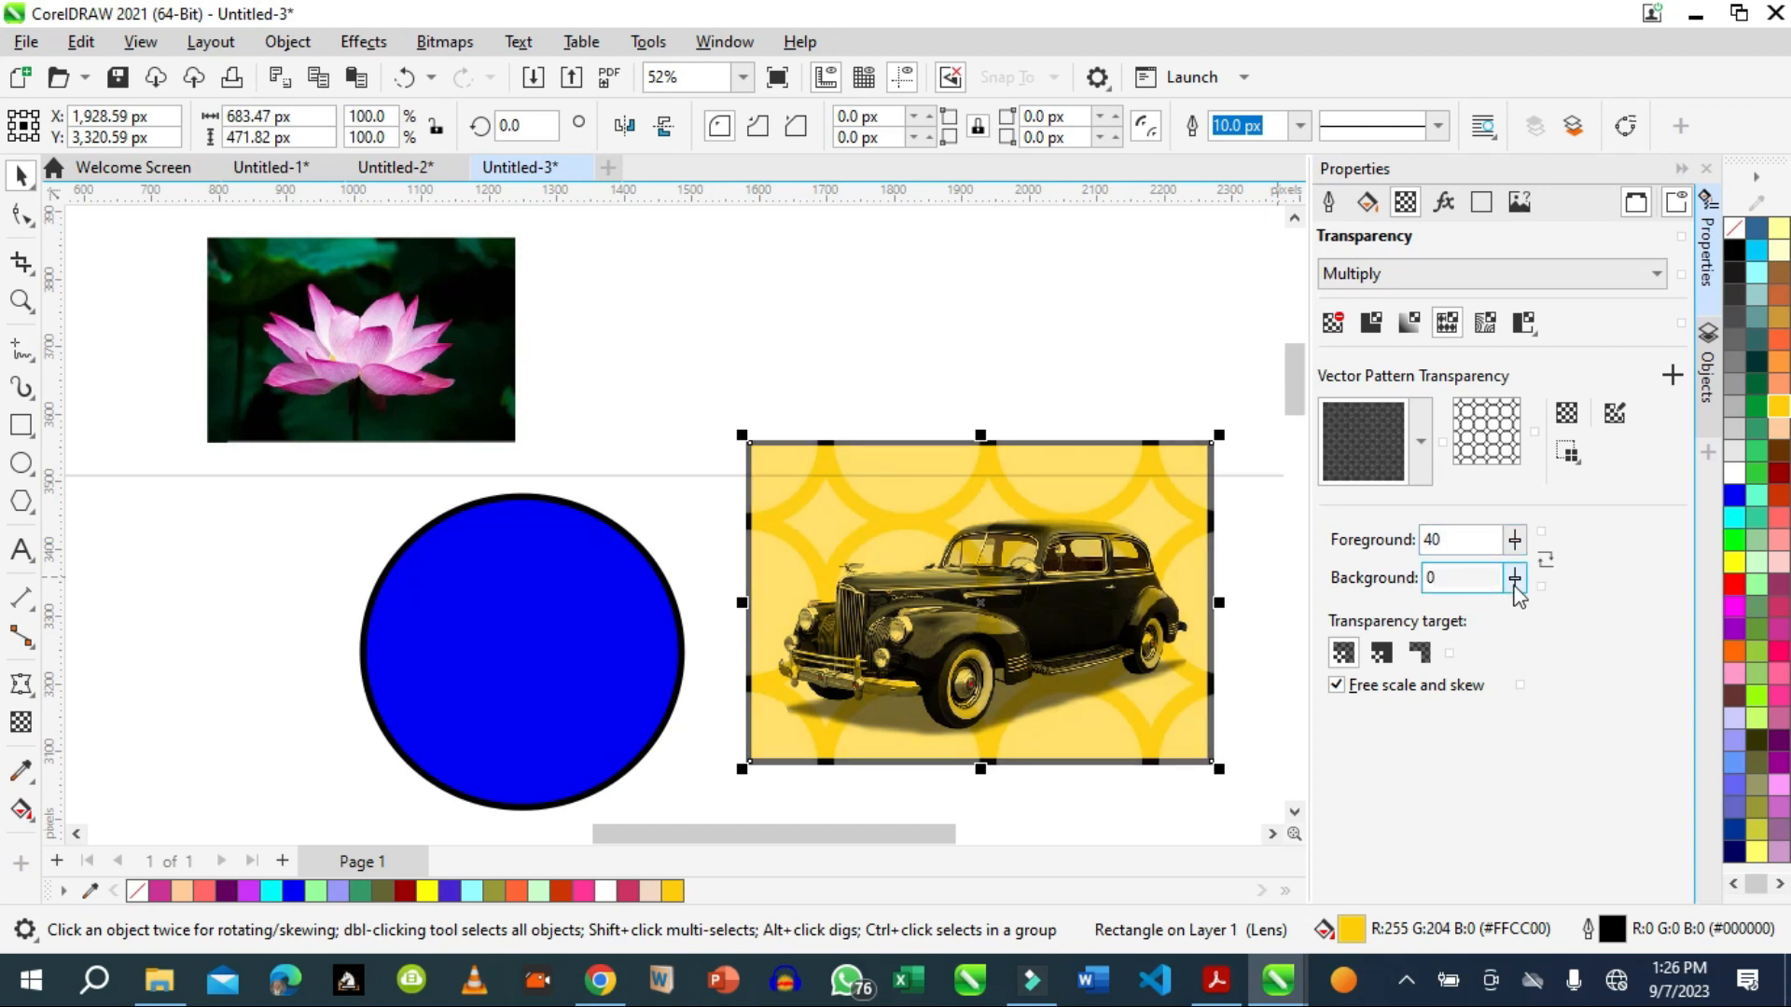
{"action": "left_click", "coordinate": [1515, 581]}
{"action": "left_click_drag", "start_coordinate": [1515, 606], "coordinate": [1538, 623]}
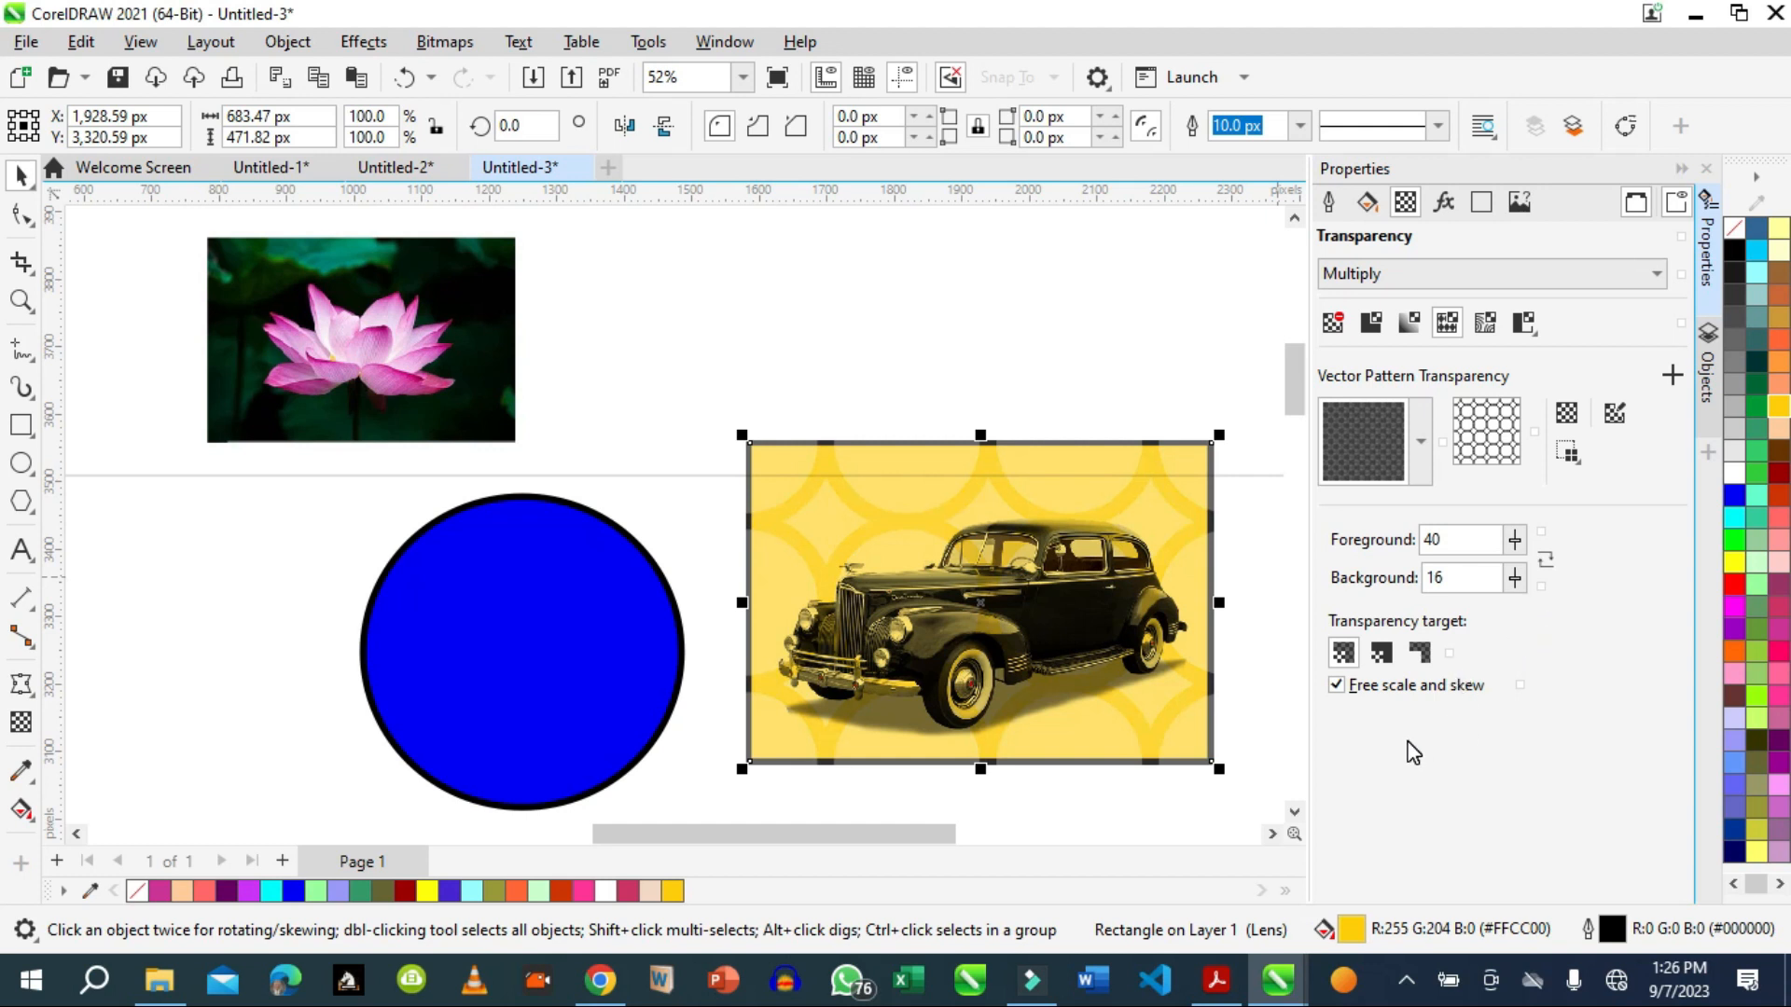